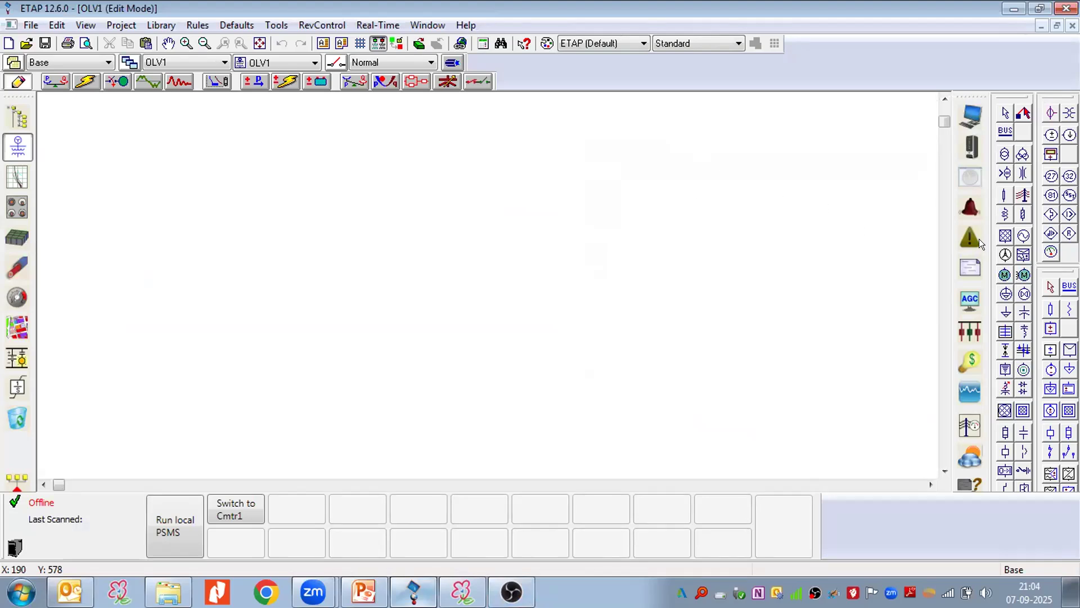
# Place a synchronous generator on the blank one-line diagram and add a bus above it.
pyautogui.click(1023, 234)
pyautogui.click(485, 324)
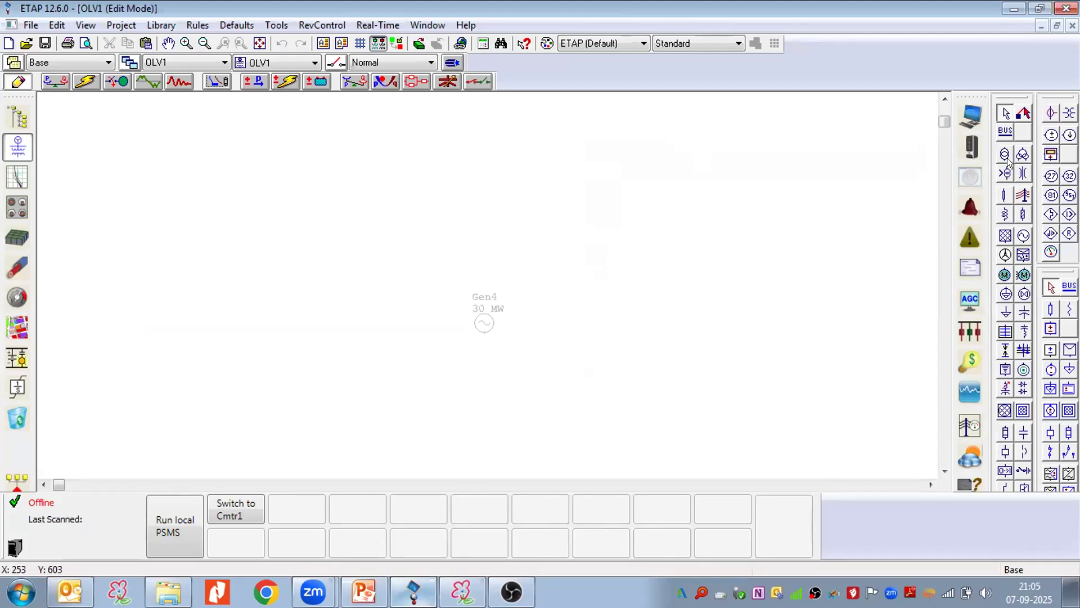
pyautogui.click(1005, 131)
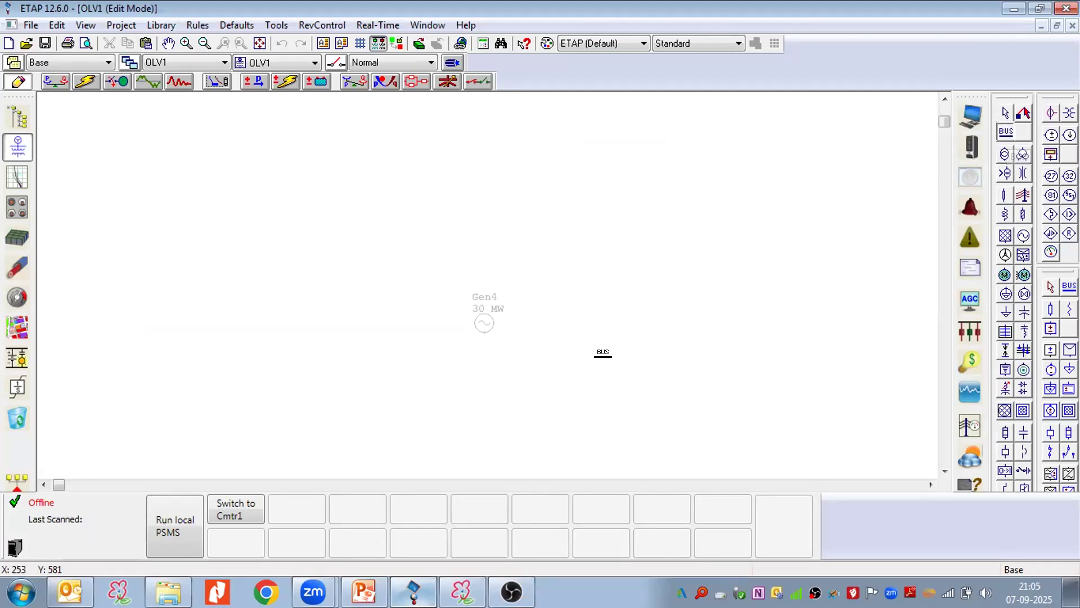
pyautogui.click(478, 253)
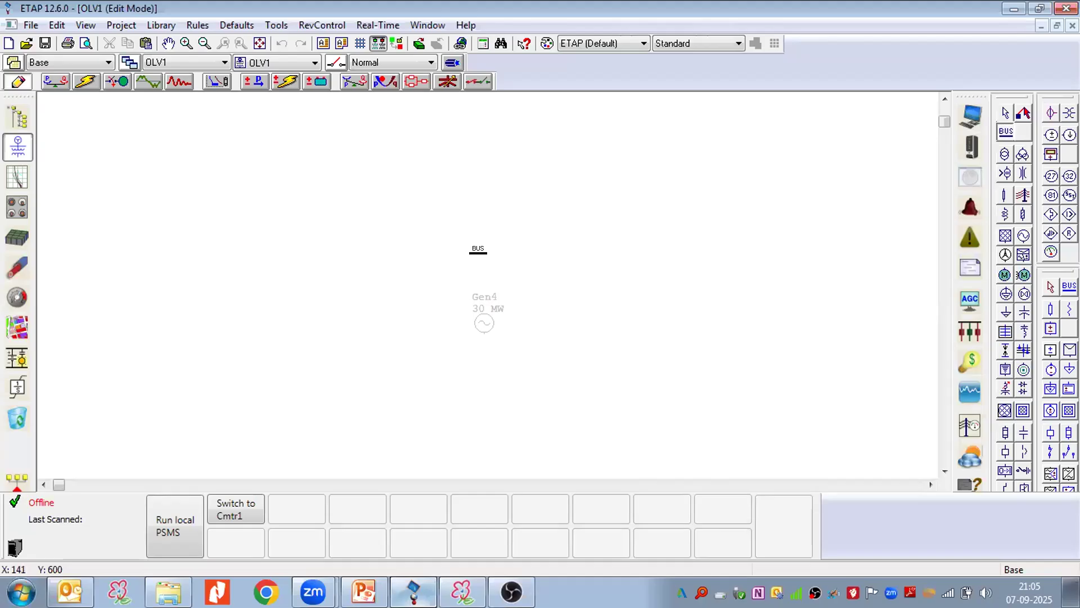
pyautogui.click(473, 270)
# Reposition the generator below the bus and move the bus labels to the left of the bus bar.
pyautogui.moveTo(480, 338); pyautogui.dragTo(473, 384)
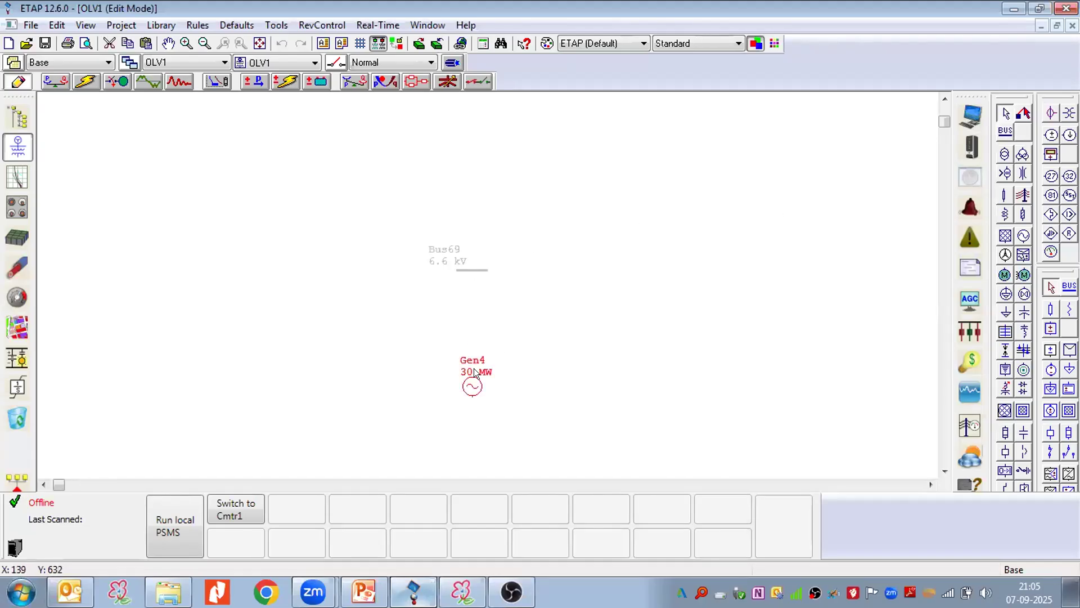
pyautogui.moveTo(466, 270); pyautogui.dragTo(466, 271)
pyautogui.moveTo(478, 381); pyautogui.dragTo(480, 424)
pyautogui.moveTo(465, 277); pyautogui.dragTo(377, 333)
# Set the generator's service condition to In.
pyautogui.click(479, 429)
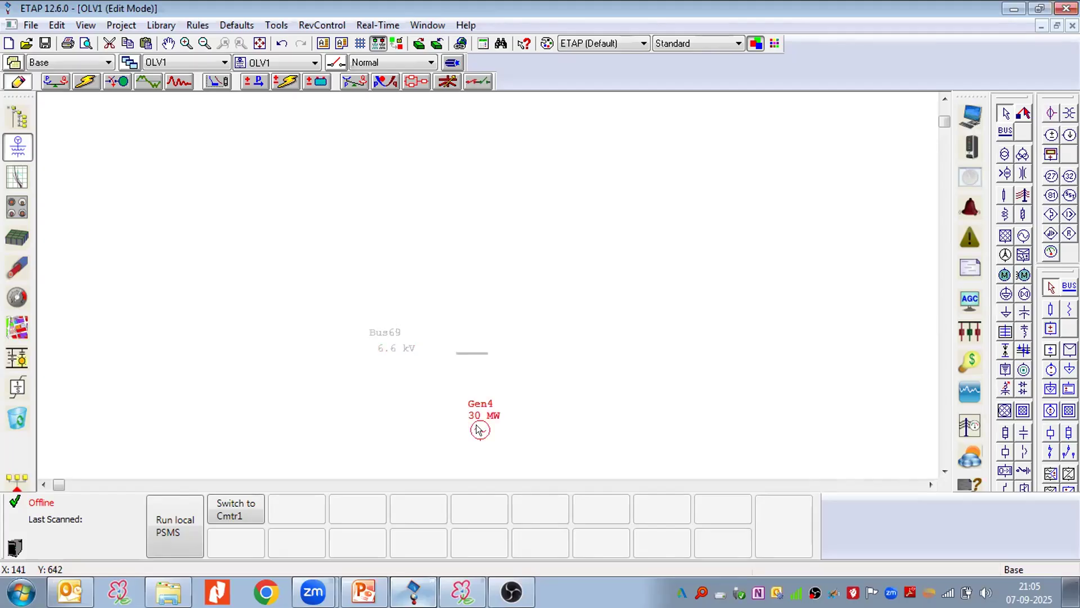
pyautogui.doubleClick(475, 429)
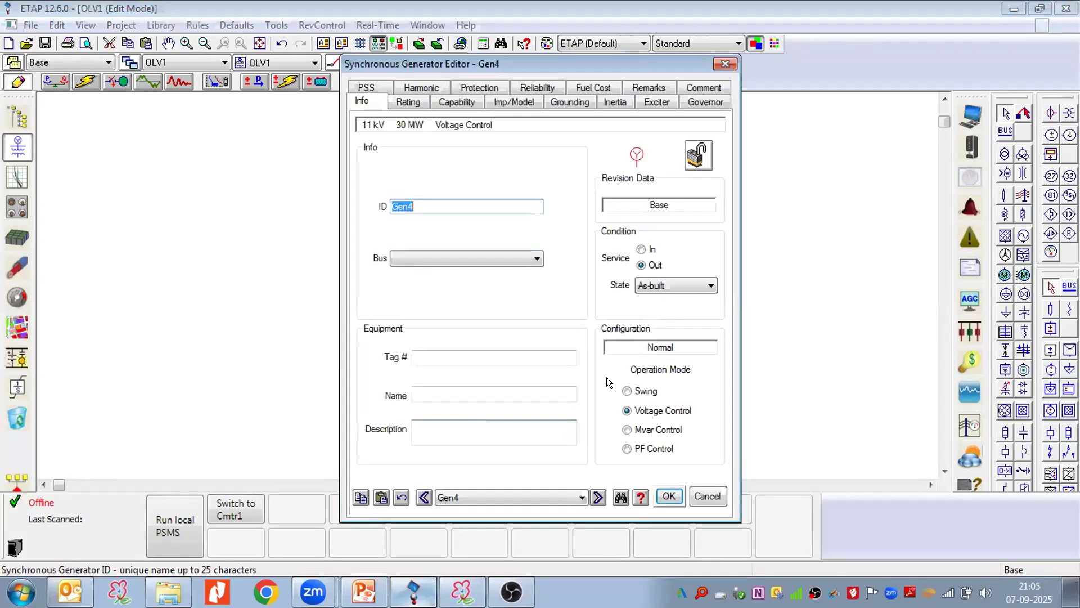
pyautogui.click(641, 249)
pyautogui.click(669, 496)
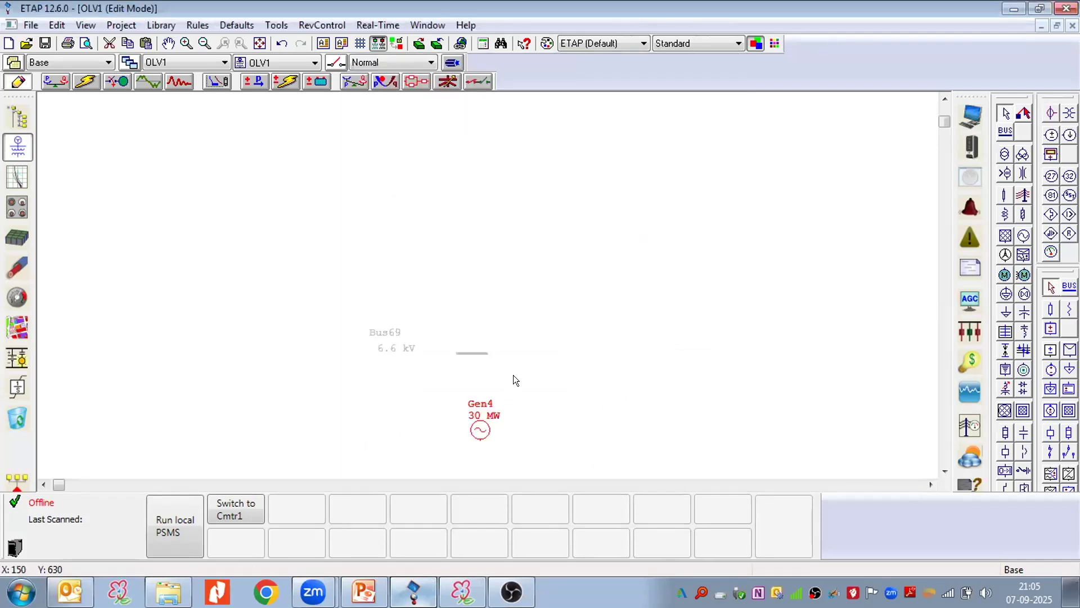
# Lengthen the bus bar above the generator and rotate the generator by 180 degrees.
pyautogui.click(466, 351)
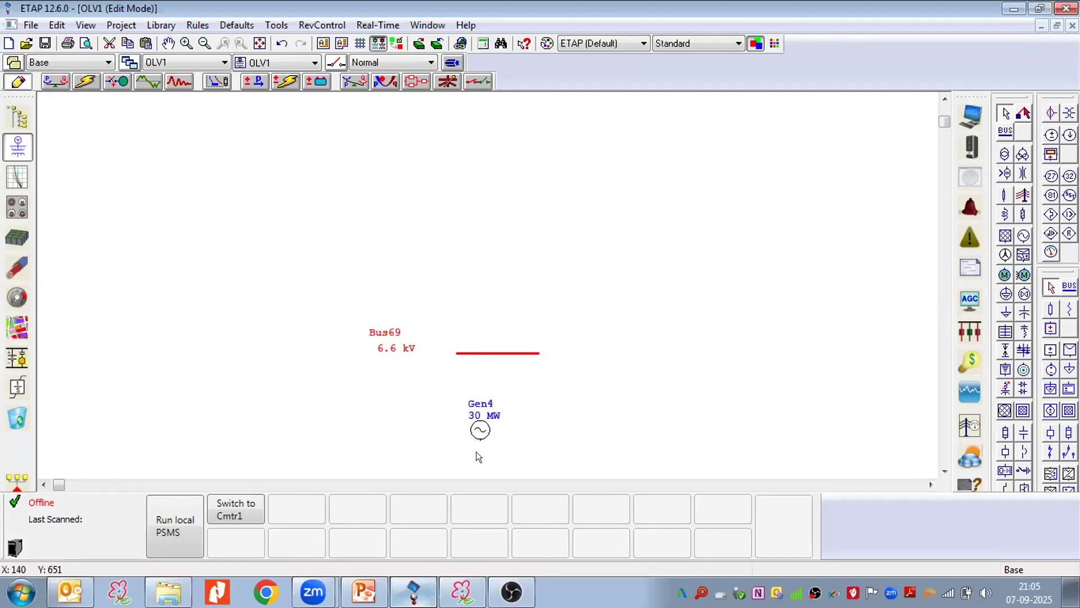
pyautogui.click(480, 431)
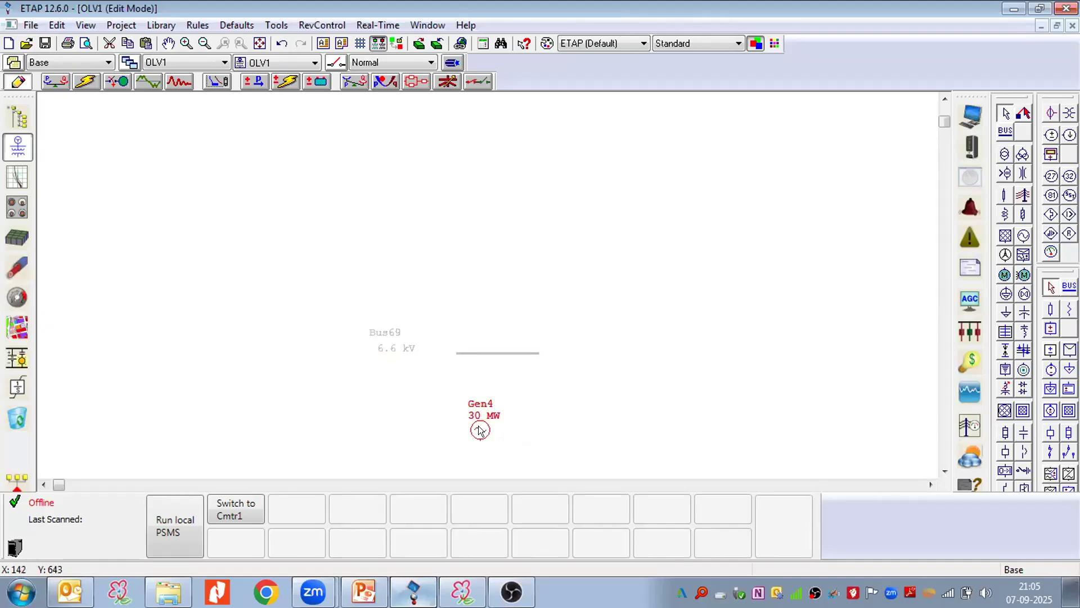
pyautogui.rightClick(480, 431)
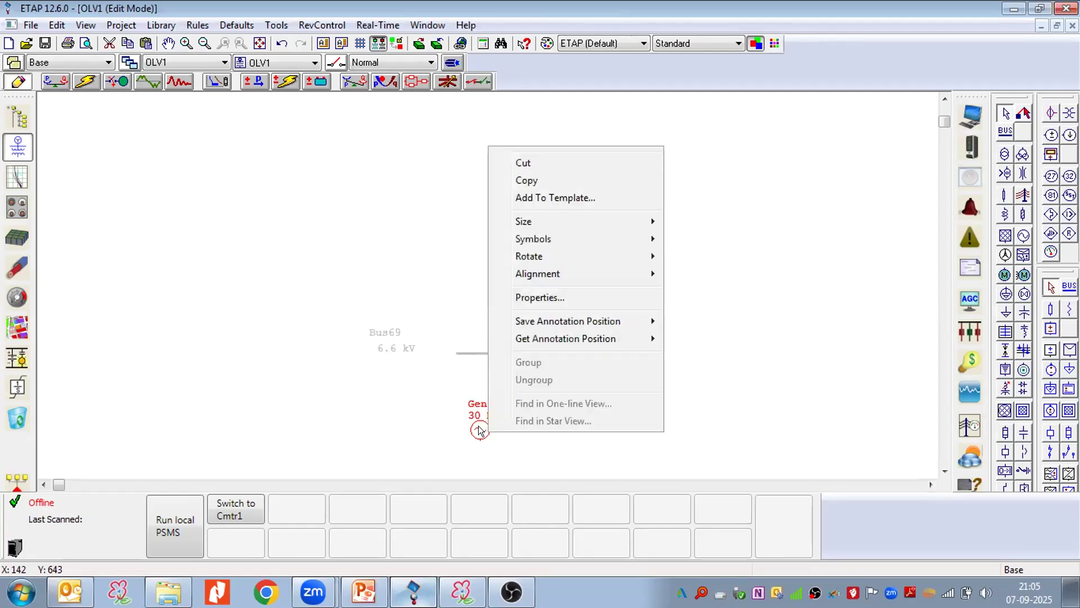
pyautogui.moveTo(565, 256)
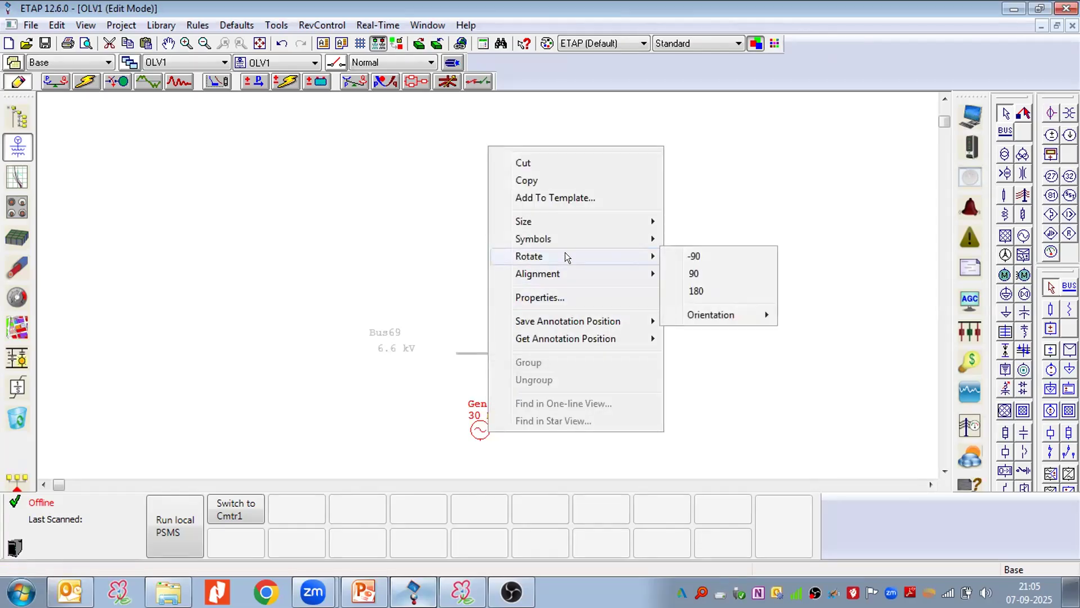
pyautogui.click(692, 290)
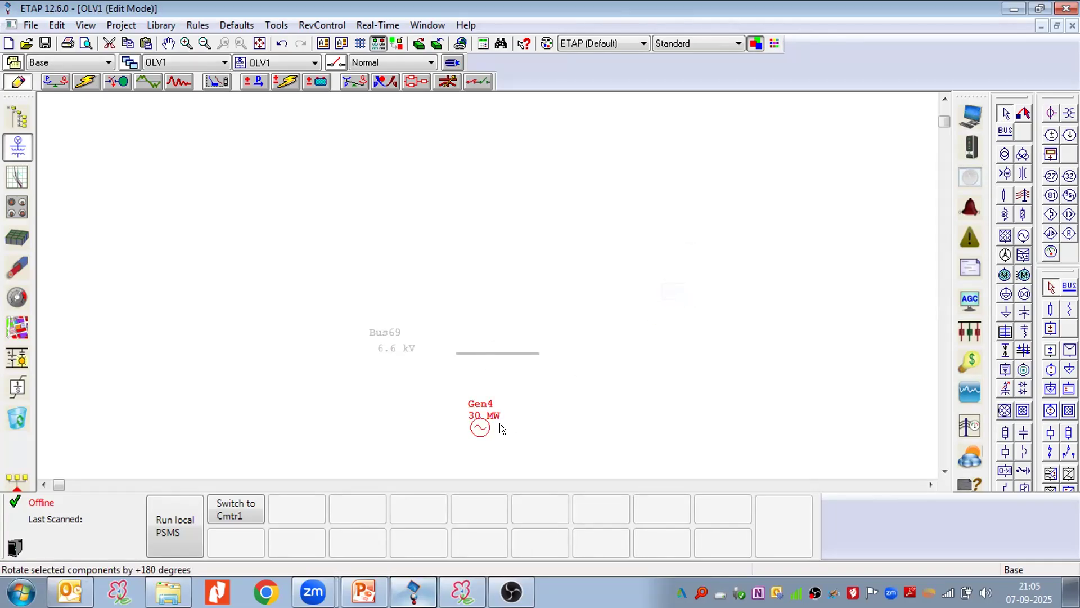
# Adjust the position of the bus's voltage label beneath its ID label.
pyautogui.moveTo(476, 415); pyautogui.dragTo(387, 343)
pyautogui.click(377, 333)
pyautogui.moveTo(387, 336); pyautogui.dragTo(387, 332)
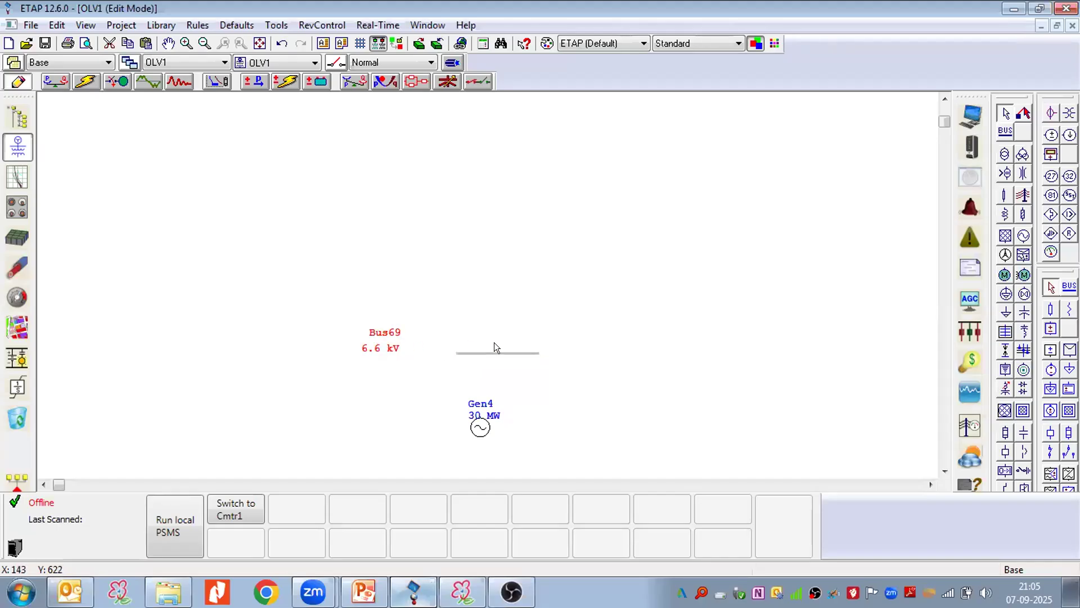
# Set the generator's rated real power to 0 MW.
pyautogui.click(477, 428)
pyautogui.doubleClick(478, 428)
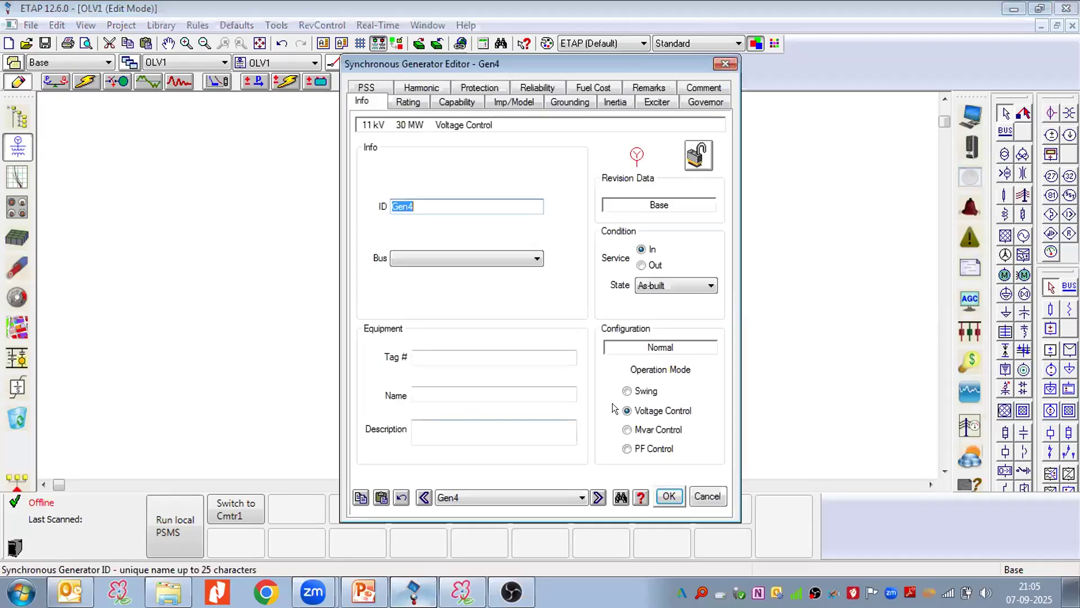
pyautogui.click(408, 100)
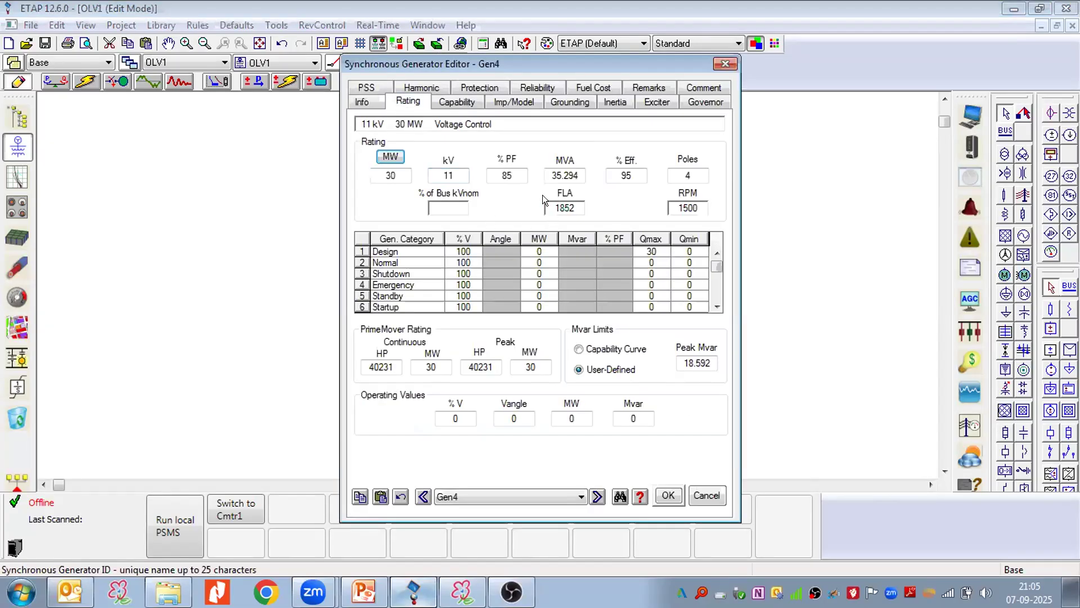
pyautogui.click(390, 175)
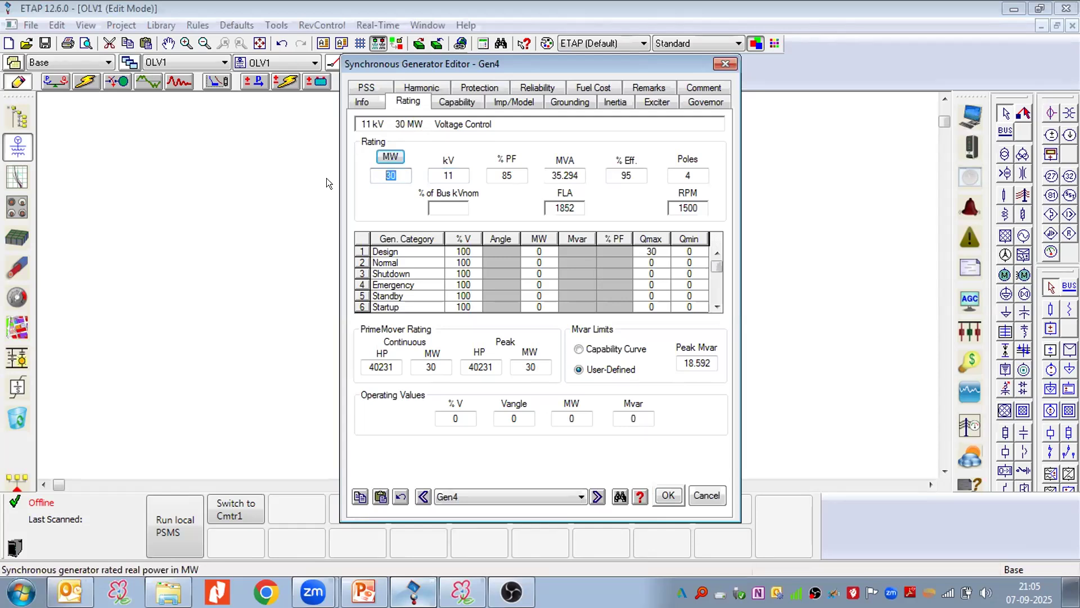
pyautogui.write('0')
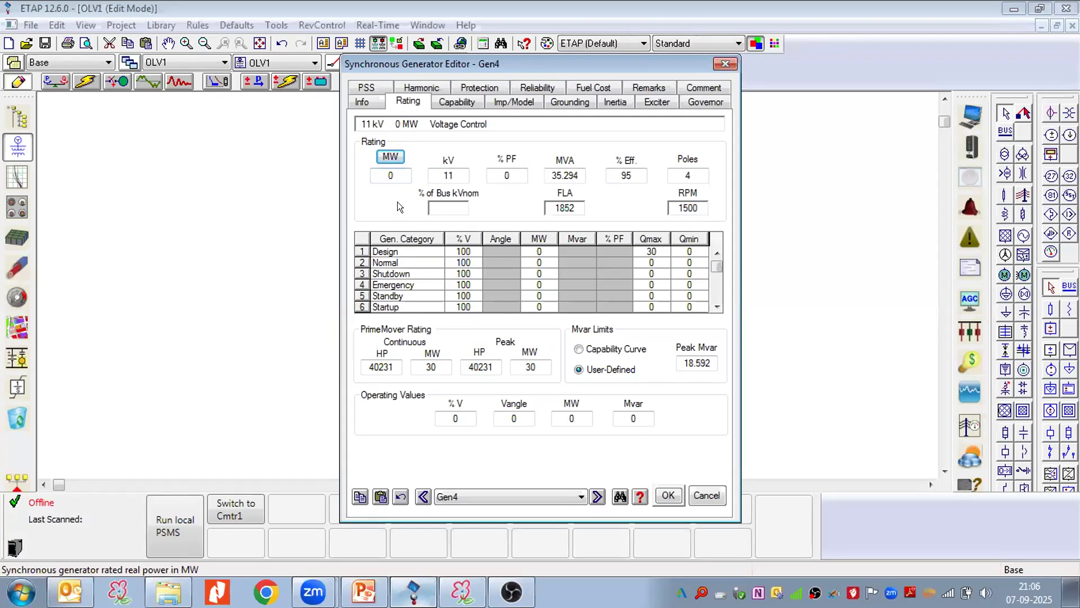
# Review the generator's general information: connected bus, equipment tag, description and state.
pyautogui.click(360, 100)
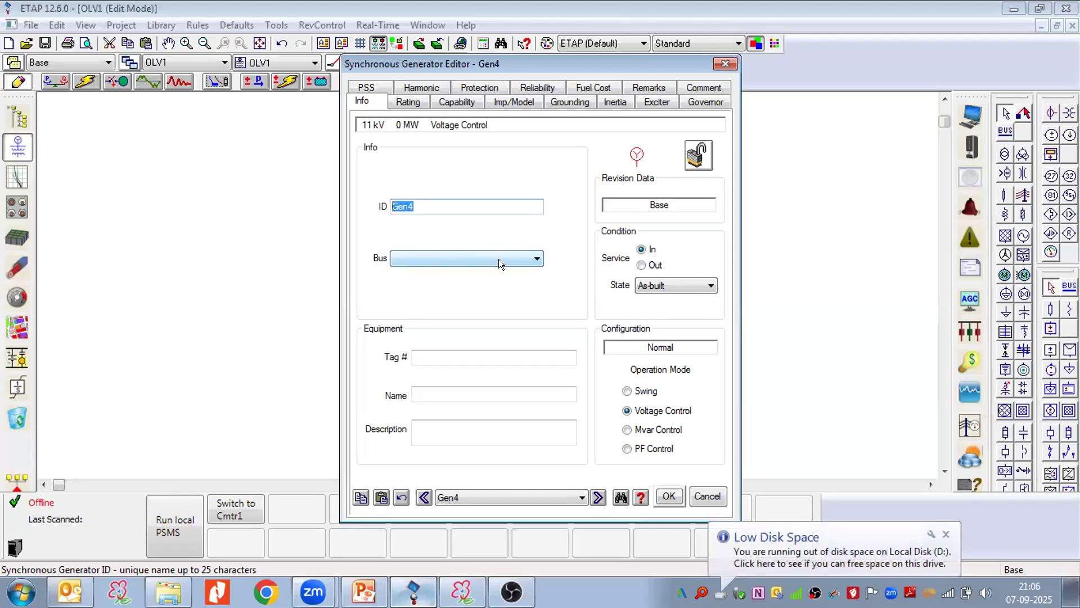
pyautogui.click(487, 251)
pyautogui.click(486, 250)
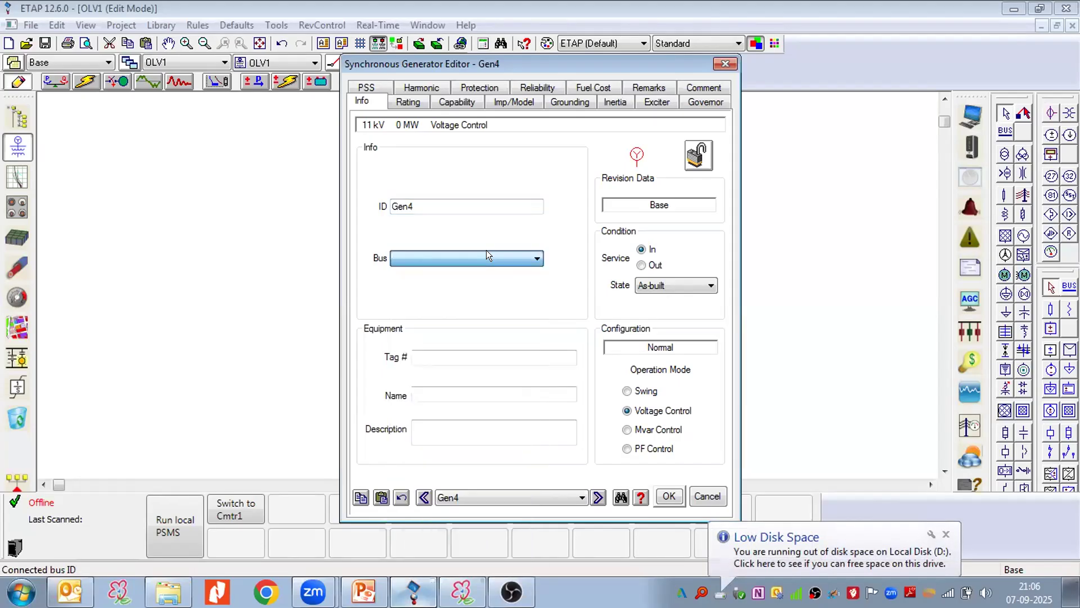
pyautogui.click(429, 357)
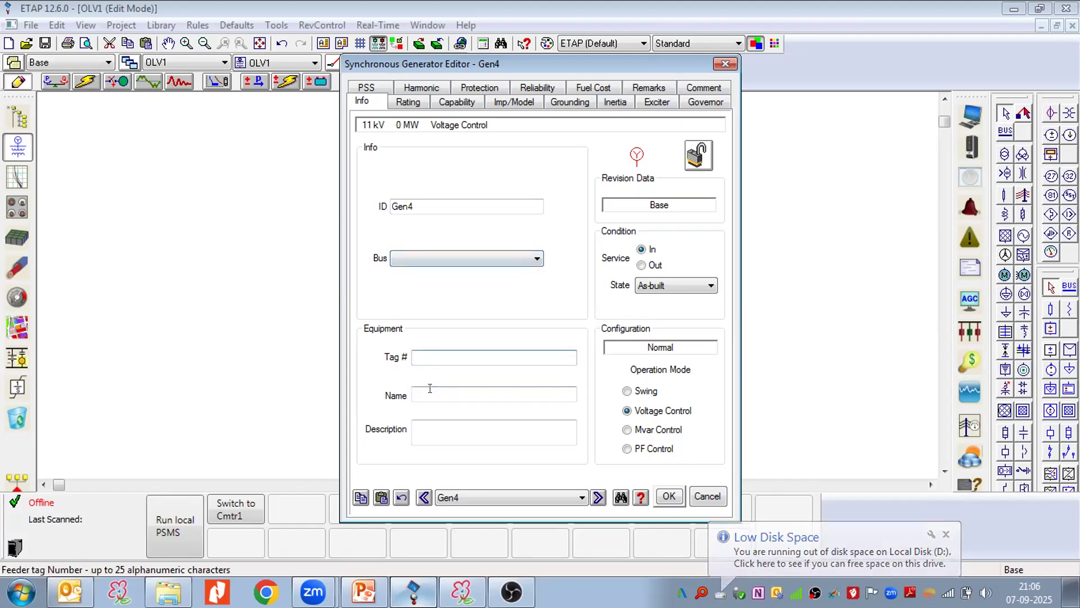
pyautogui.click(425, 429)
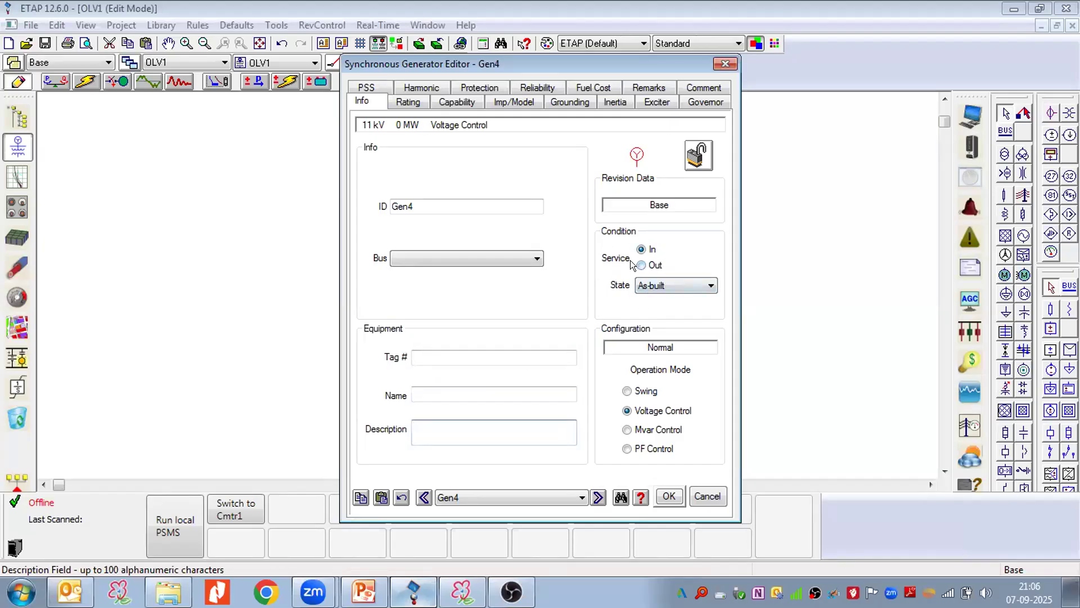
pyautogui.click(666, 284)
# Switch the generator's power rating units to kW and back to MW.
pyautogui.click(413, 101)
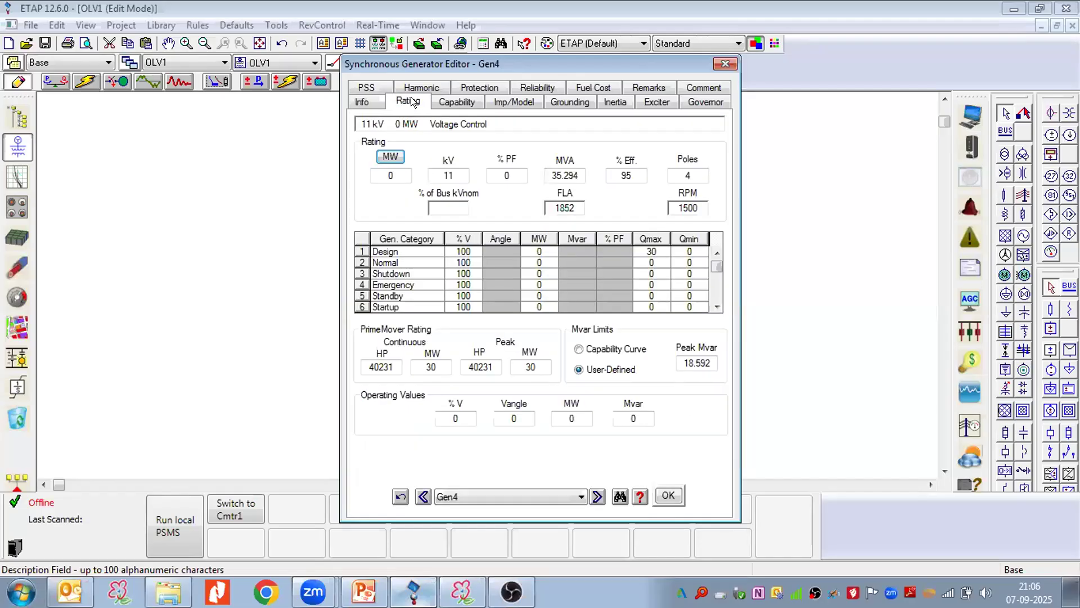
pyautogui.doubleClick(399, 174)
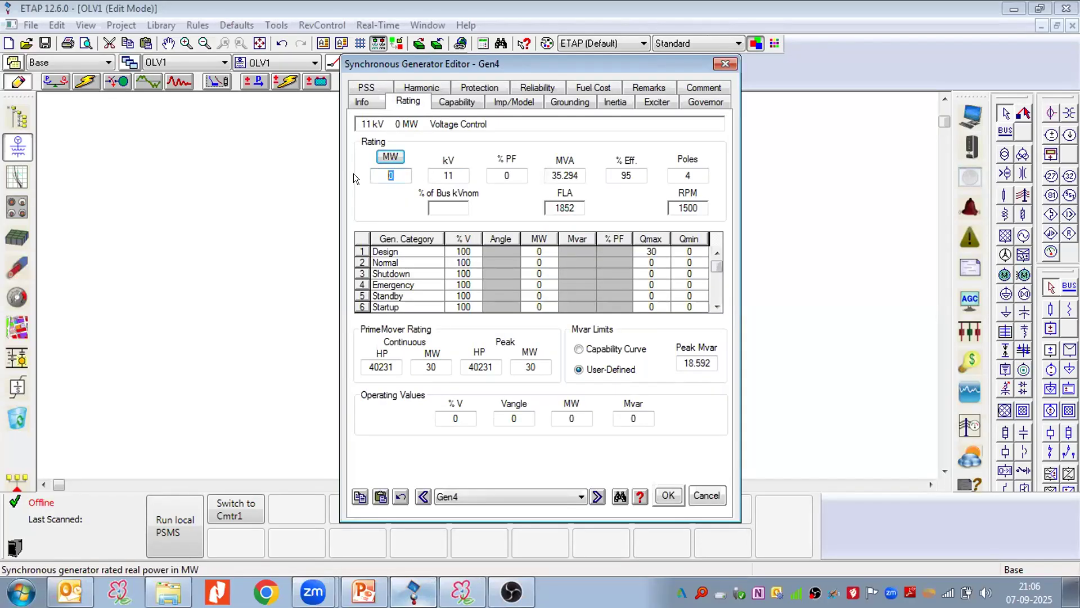
pyautogui.click(391, 157)
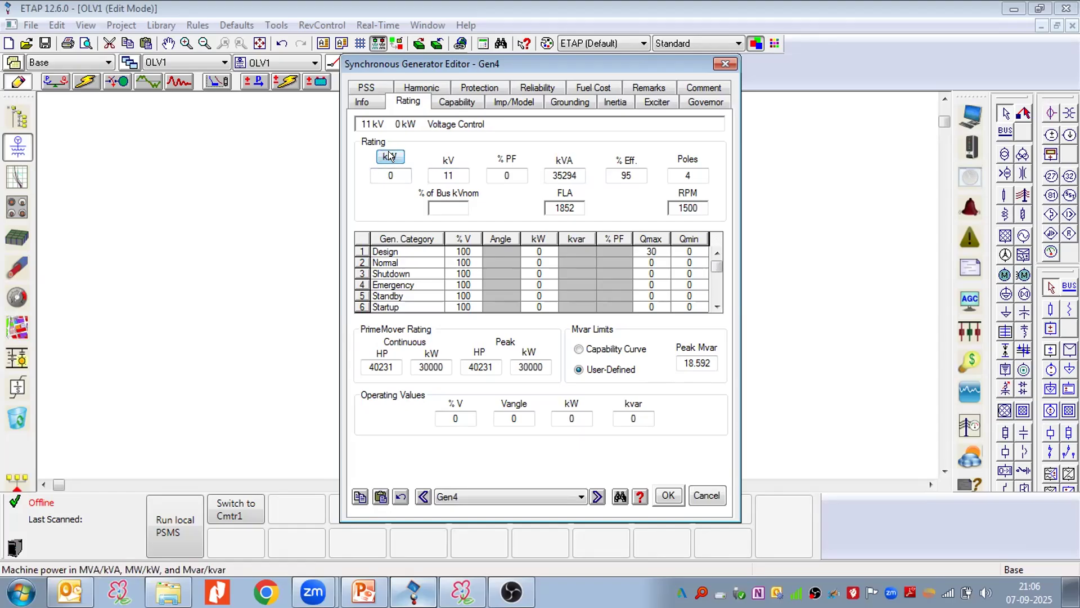
pyautogui.click(390, 156)
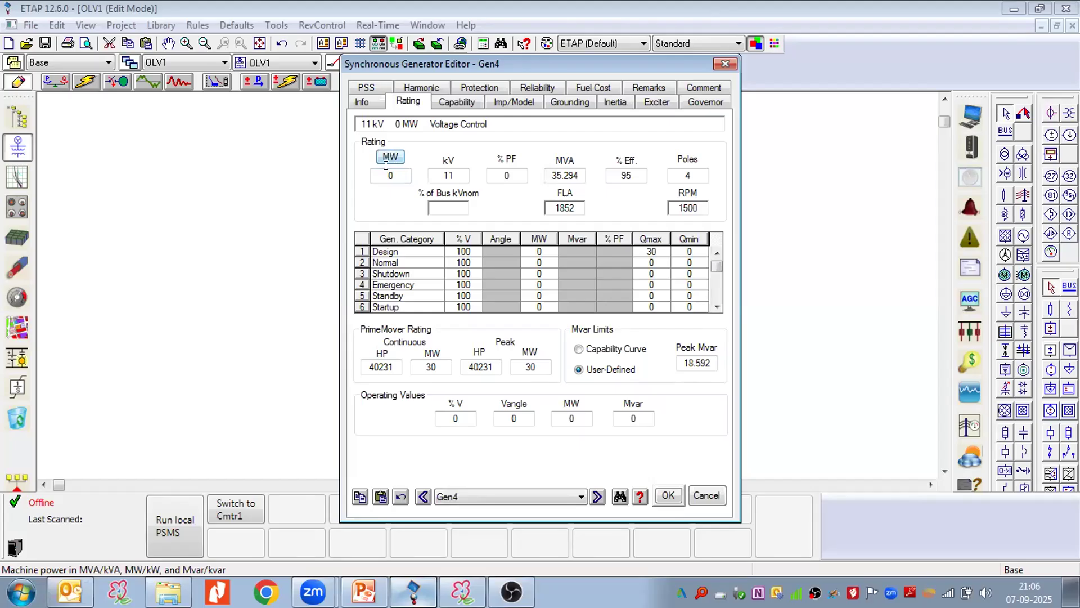
pyautogui.doubleClick(393, 175)
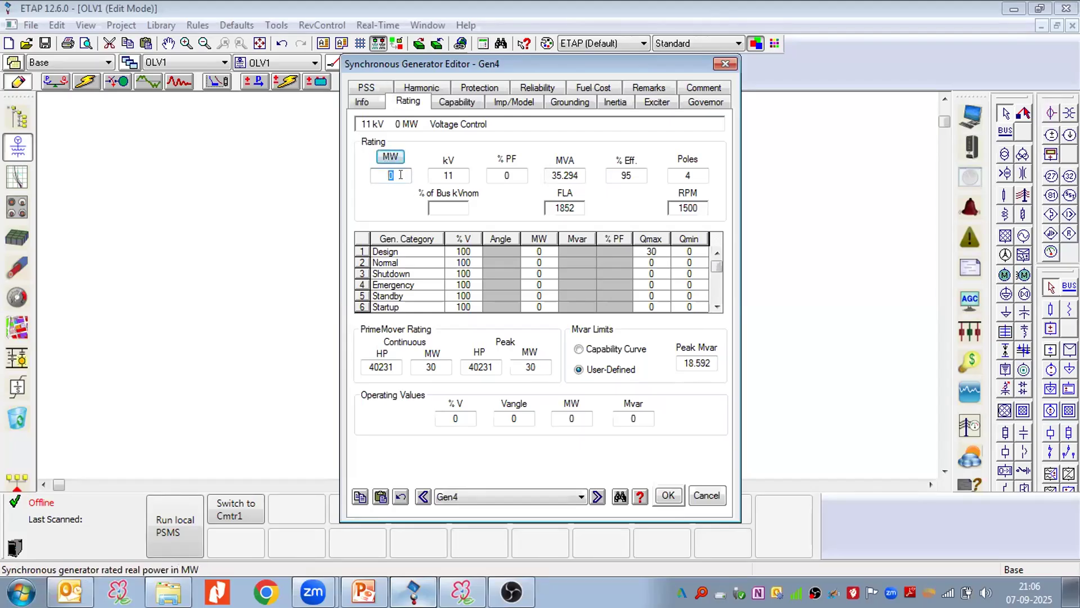
# Review the generator's rated voltage, power factor and real power fields.
pyautogui.doubleClick(449, 175)
pyautogui.write('11')
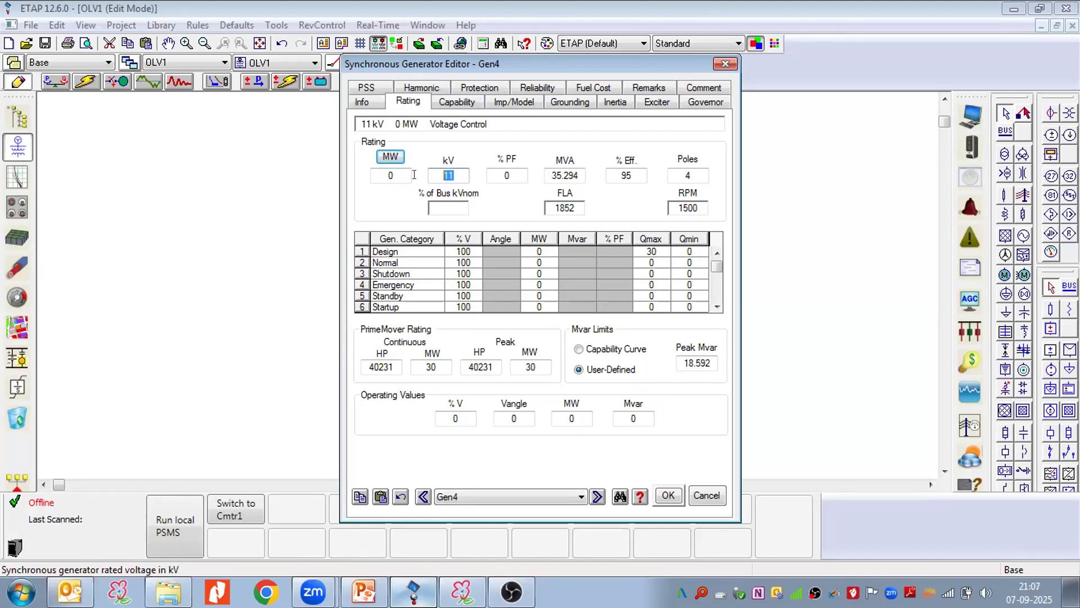
pyautogui.press('Tab')
pyautogui.click(507, 175)
pyautogui.doubleClick(507, 175)
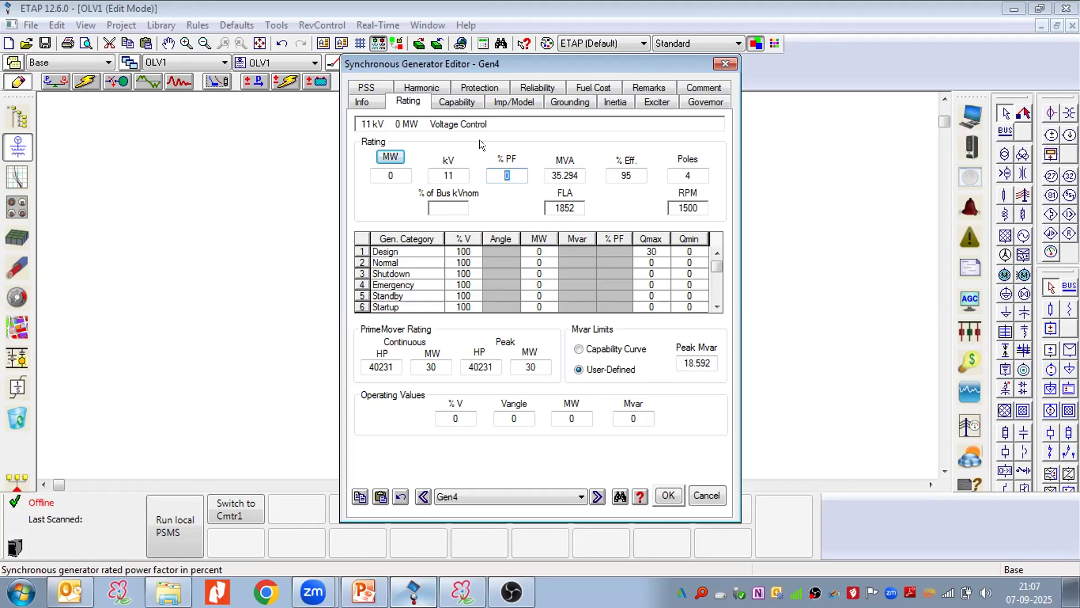
pyautogui.click(388, 172)
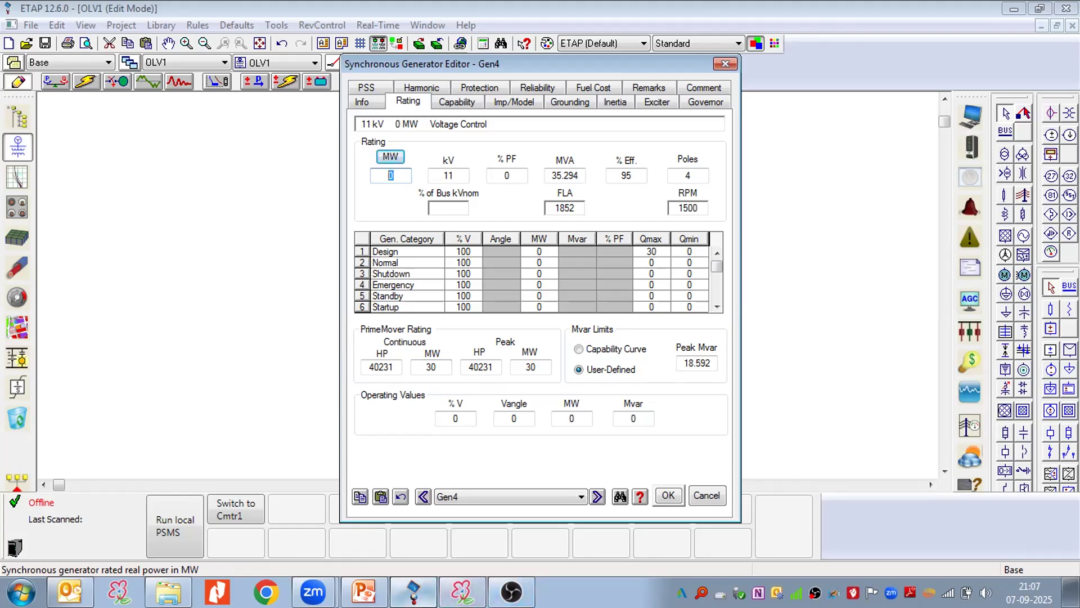
# Switch to the Generator Modelling in ETAP slide in PowerPoint.
pyautogui.click(461, 591)
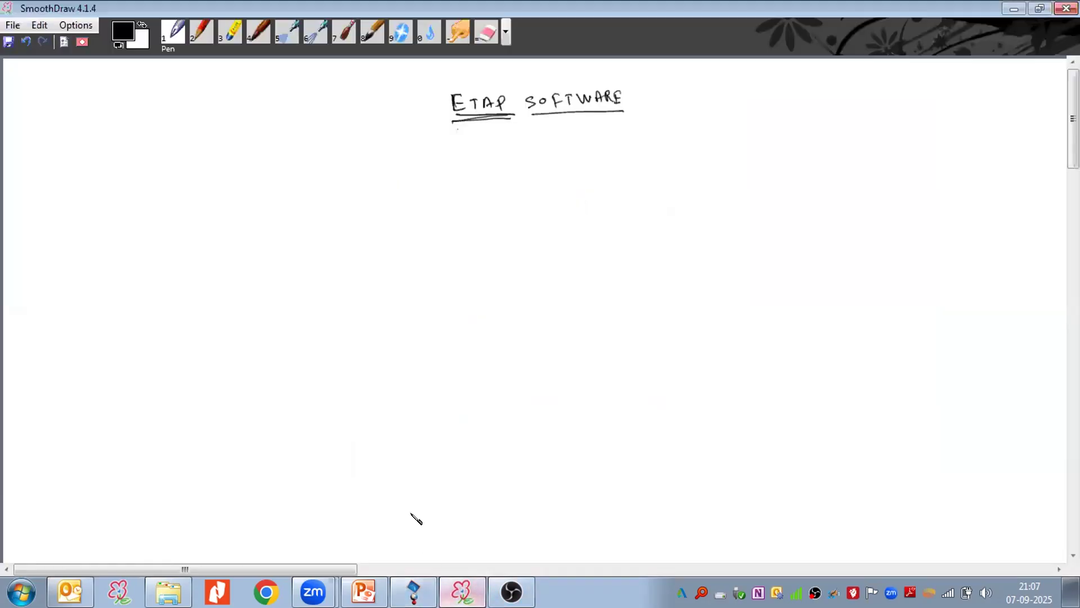
pyautogui.click(363, 592)
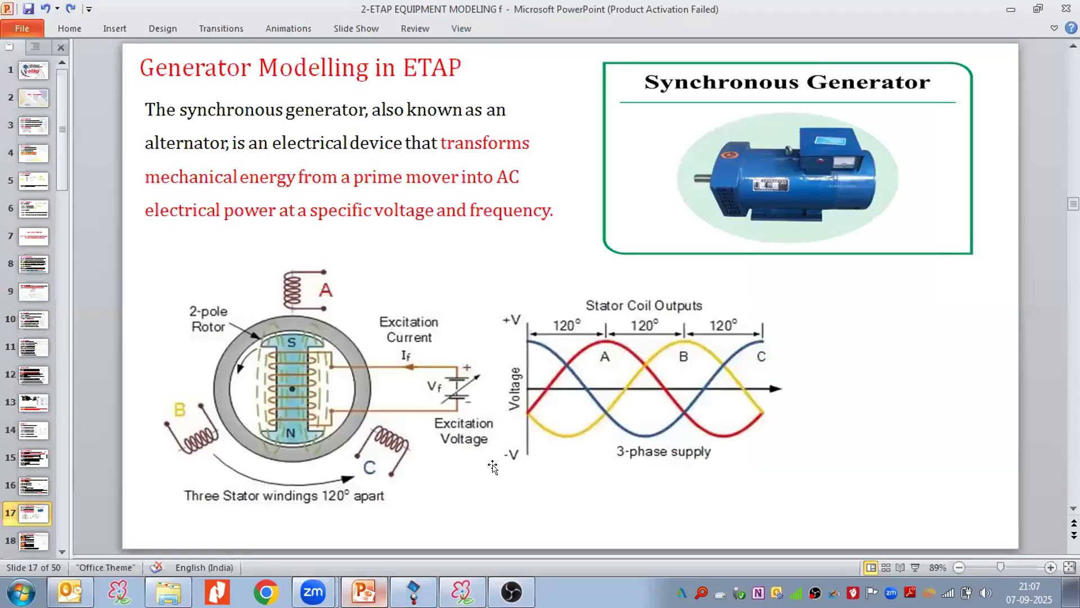
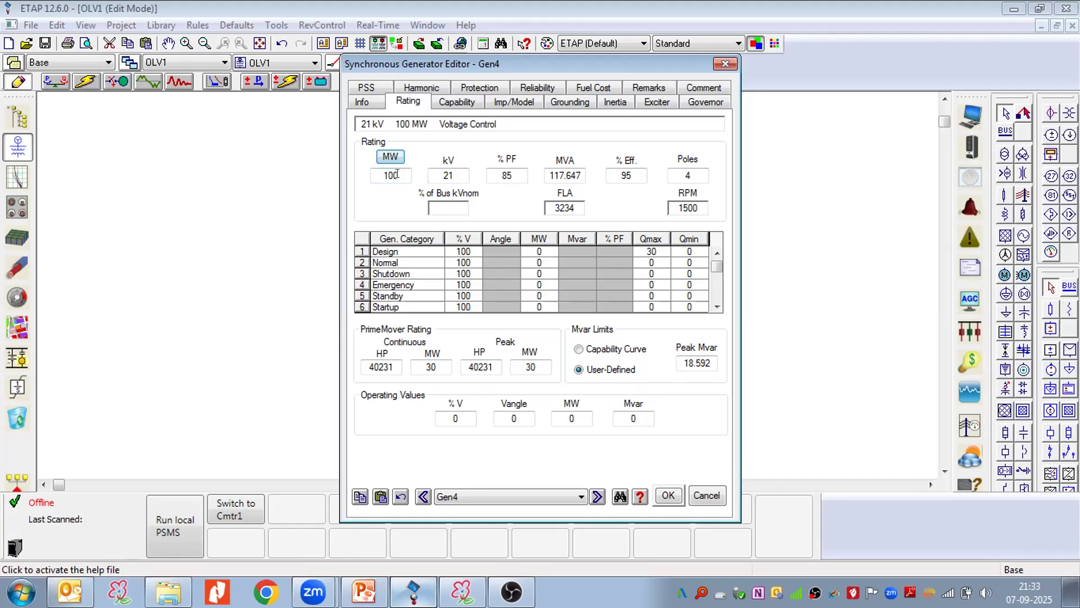
# Set the Design category's real power to 100 MW in the generator category table.
pyautogui.moveTo(397, 174); pyautogui.dragTo(365, 172)
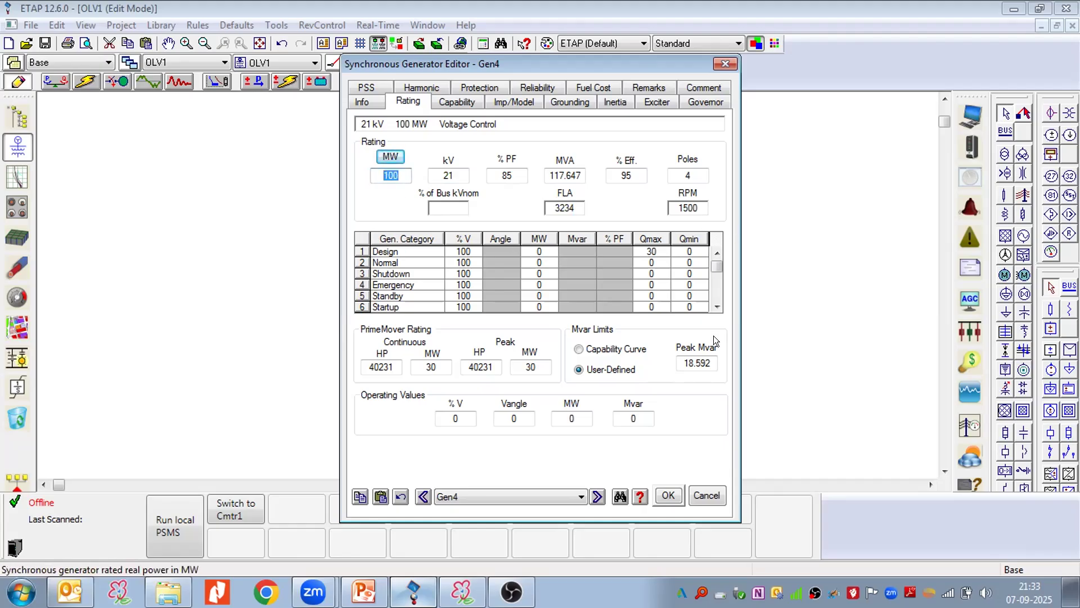
pyautogui.click(539, 251)
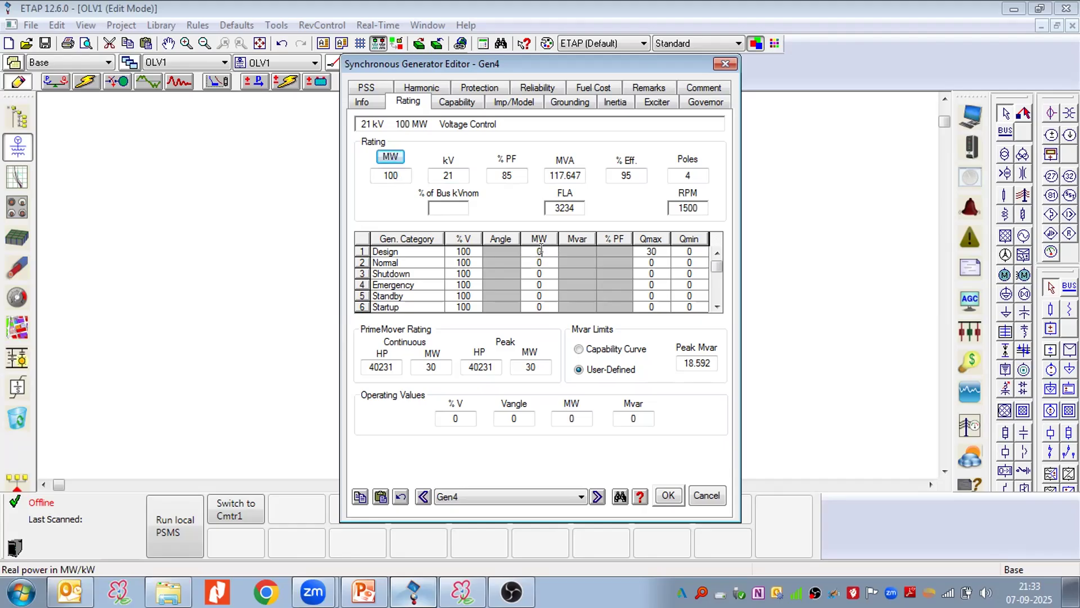
pyautogui.write('100')
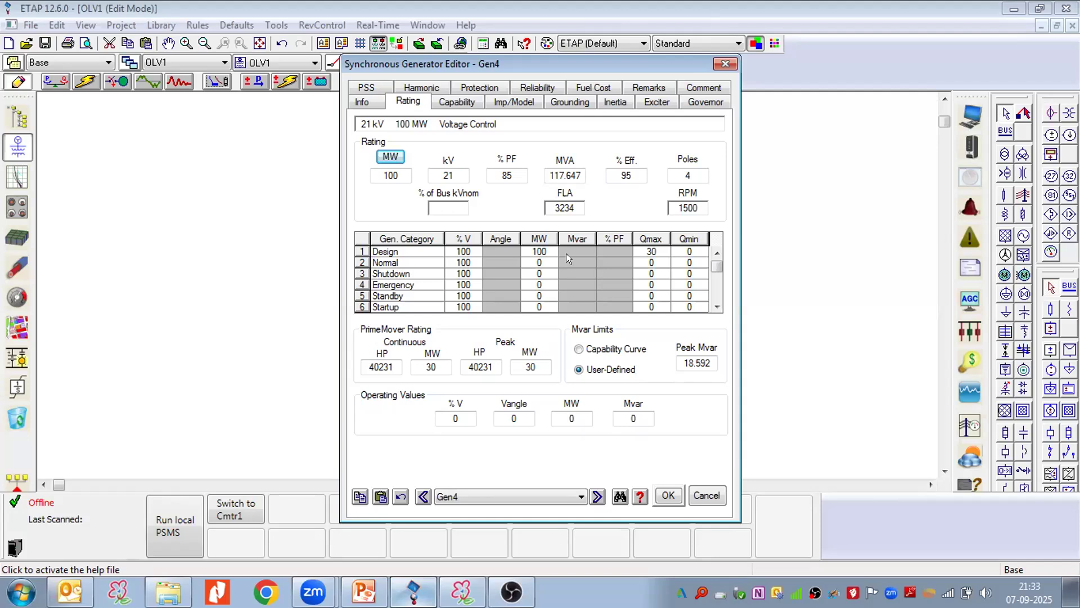
# Change the generator's operation mode from Voltage Control to PF Control.
pyautogui.click(354, 96)
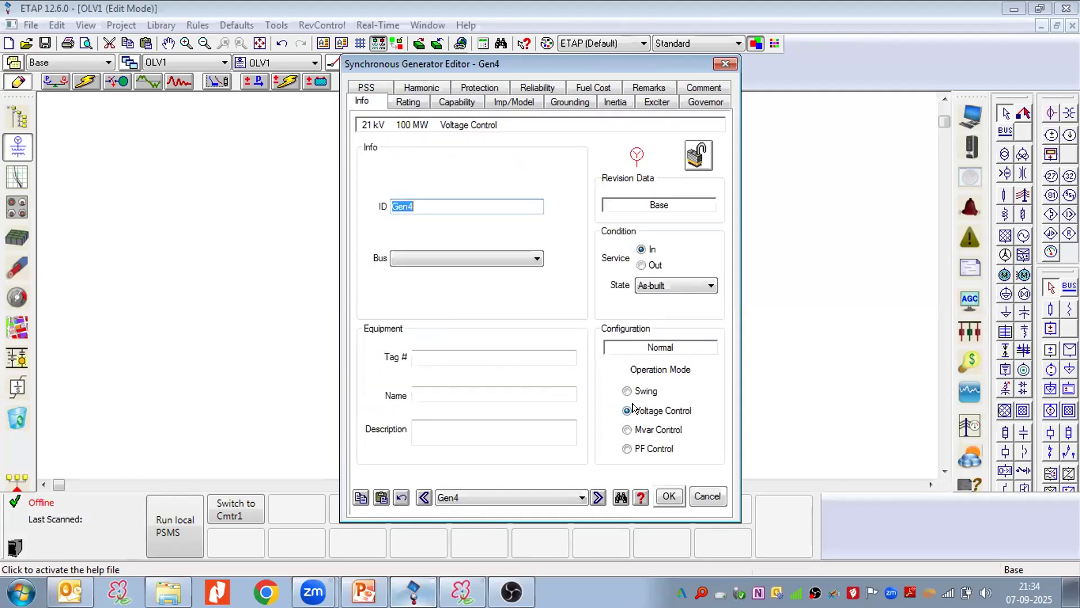
pyautogui.click(399, 100)
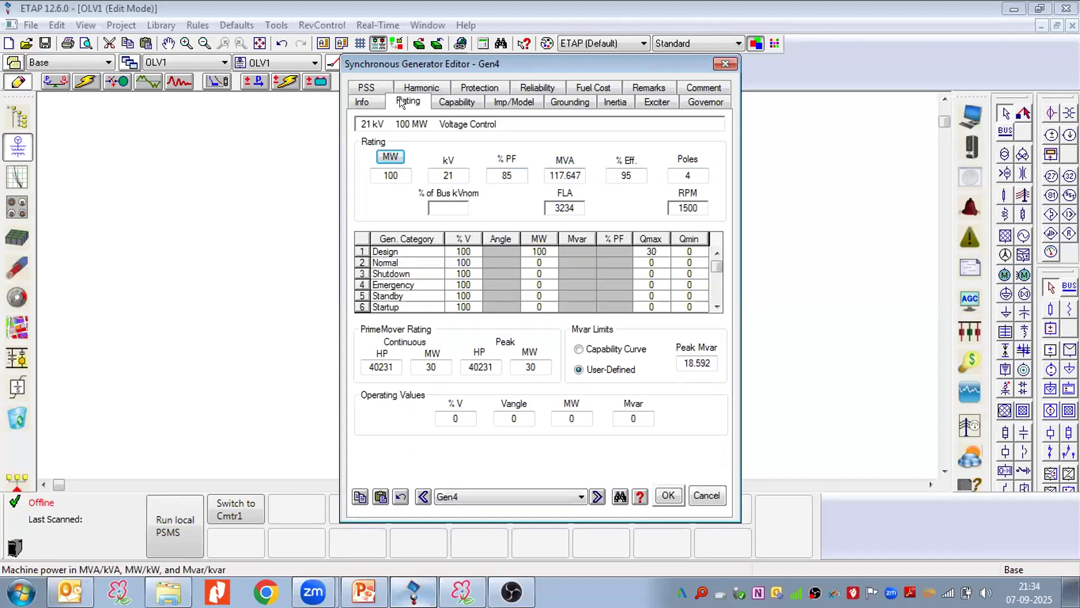
pyautogui.click(364, 99)
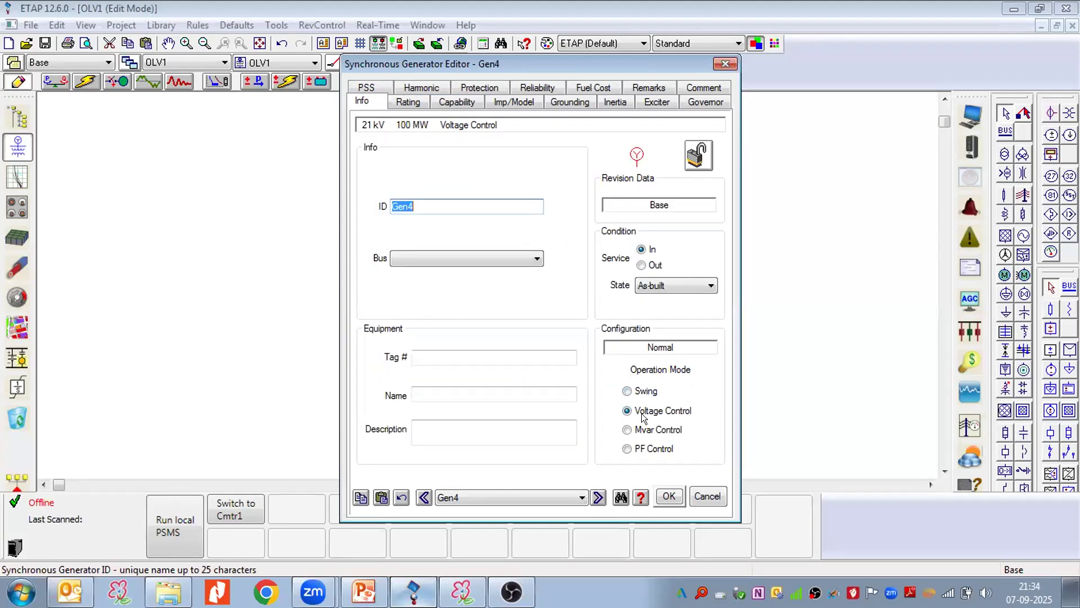
pyautogui.click(627, 448)
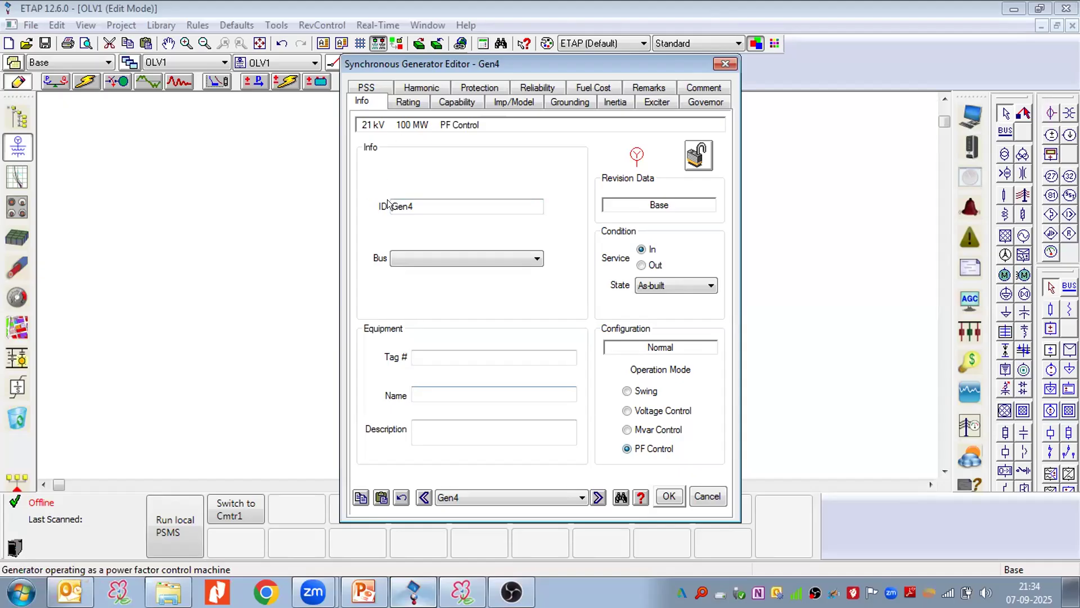
# Set the Design category's power factor to 85% in the generator category rating table.
pyautogui.click(410, 100)
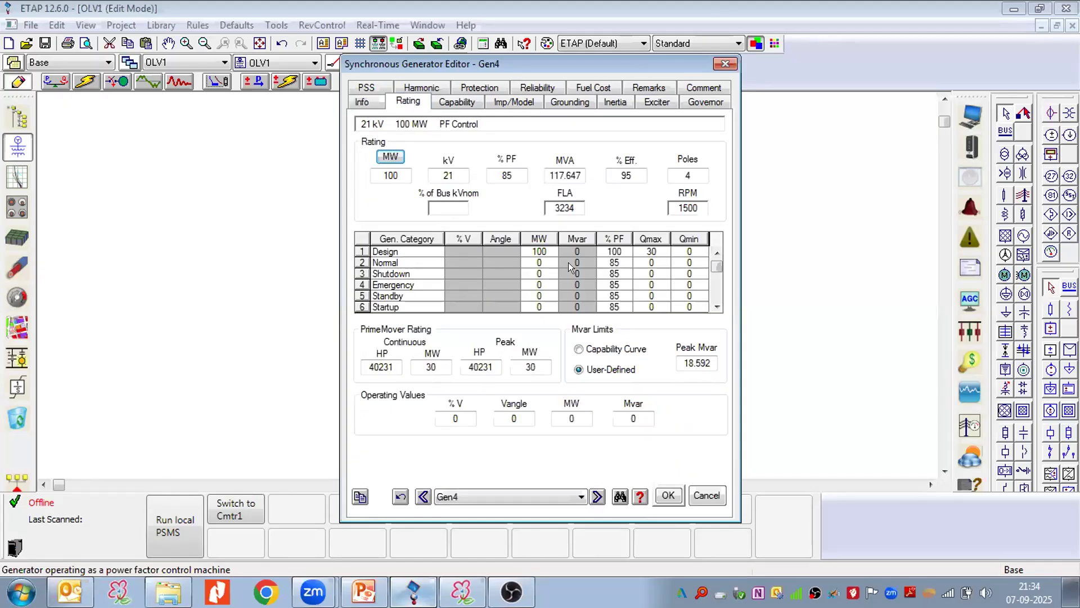
pyautogui.click(542, 251)
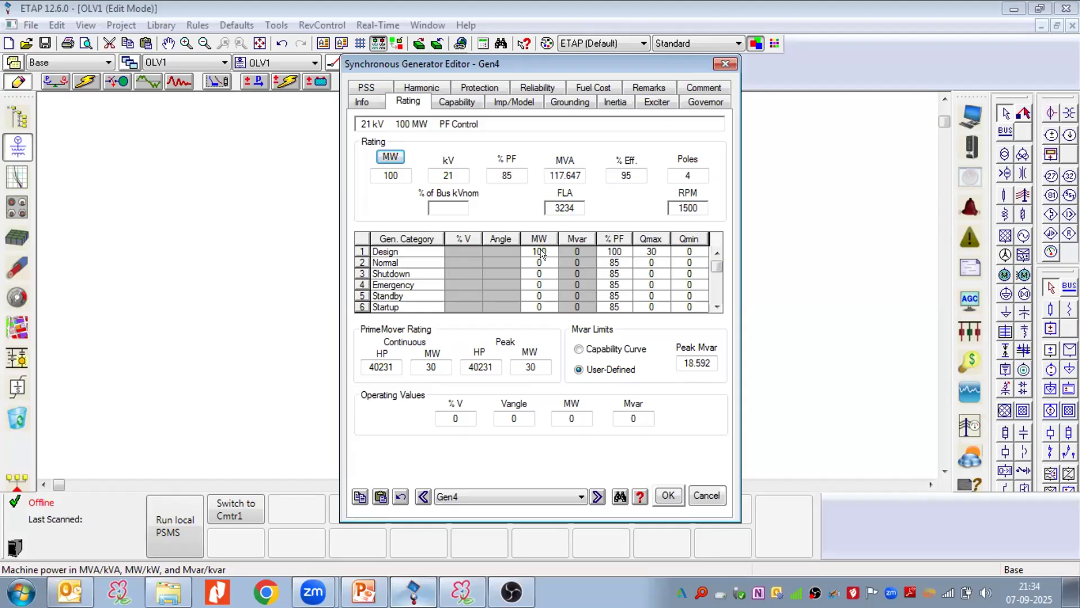
pyautogui.click(618, 252)
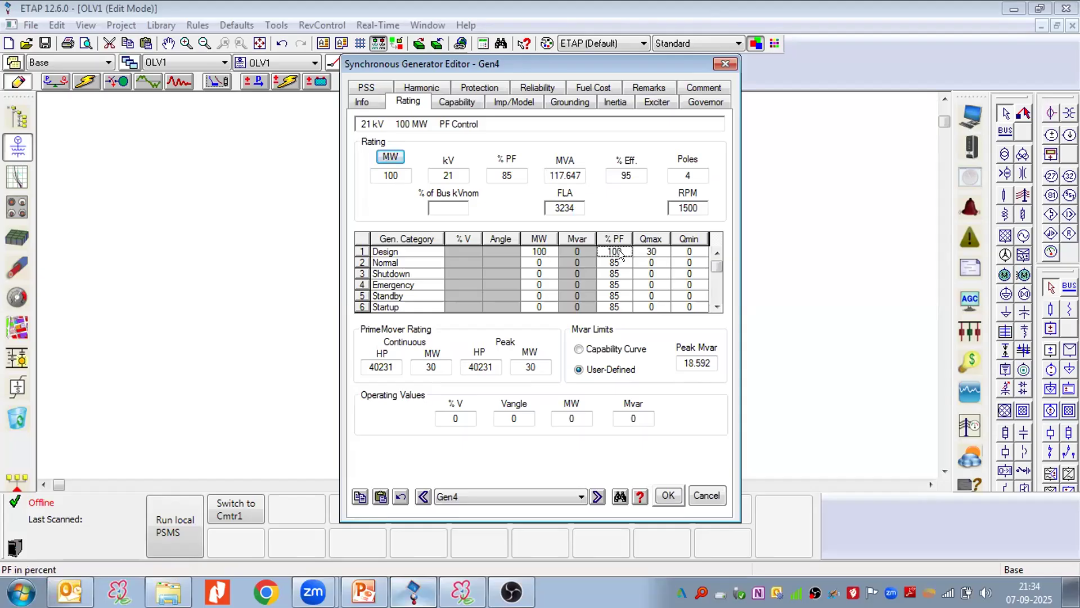
pyautogui.doubleClick(618, 248)
pyautogui.press('BackSpace')
pyautogui.press('BackSpace')
pyautogui.press('BackSpace')
pyautogui.write('85')
pyautogui.press('Return')
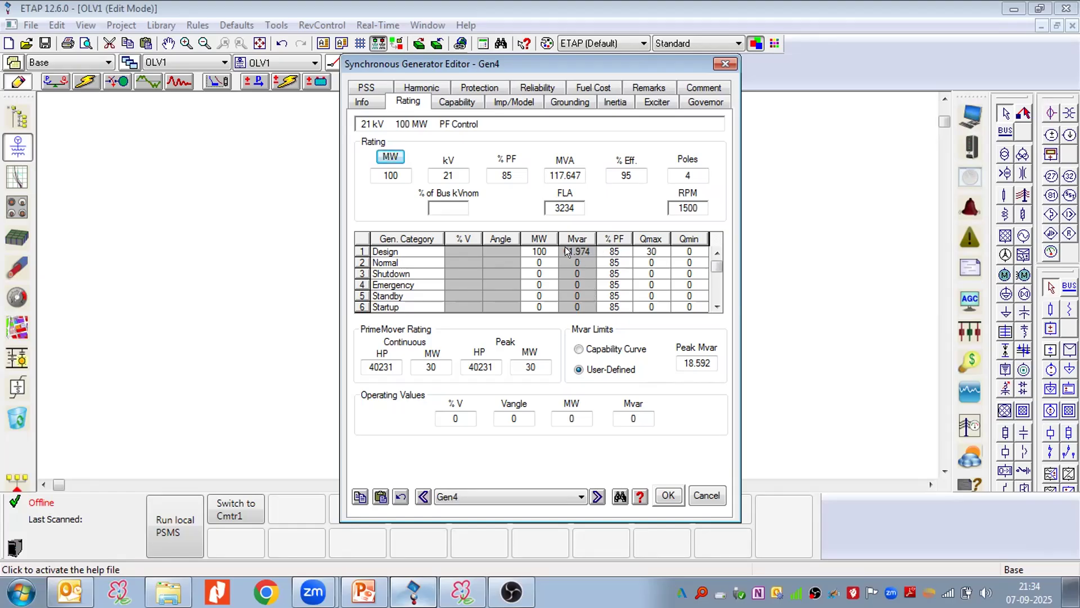
# Enter 61.974 Mvar as the Design category's Qmax and set its power factor to 95%.
pyautogui.click(647, 251)
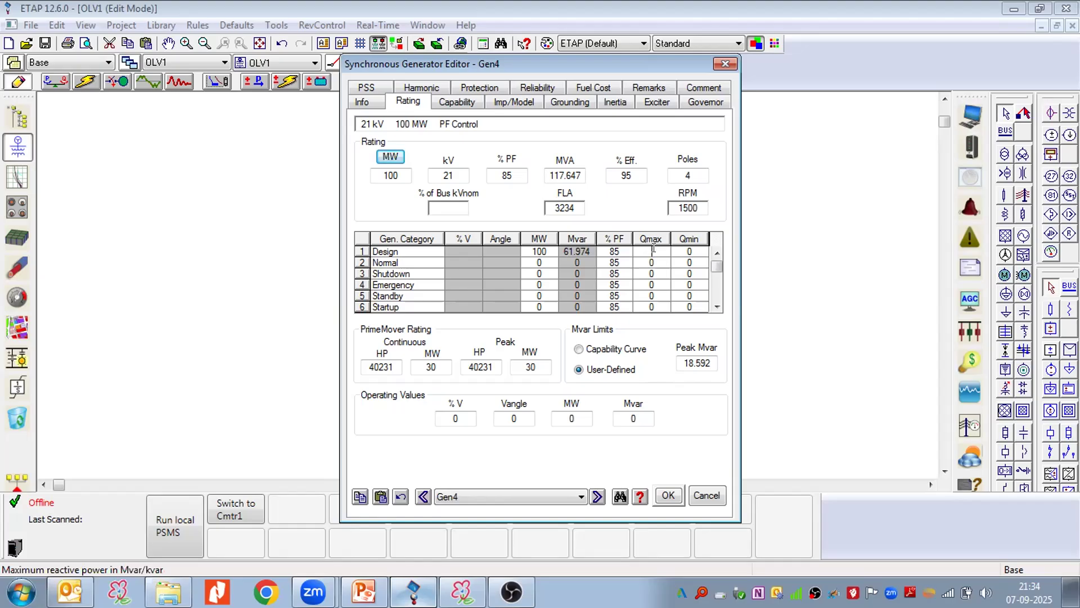
pyautogui.write('61.974')
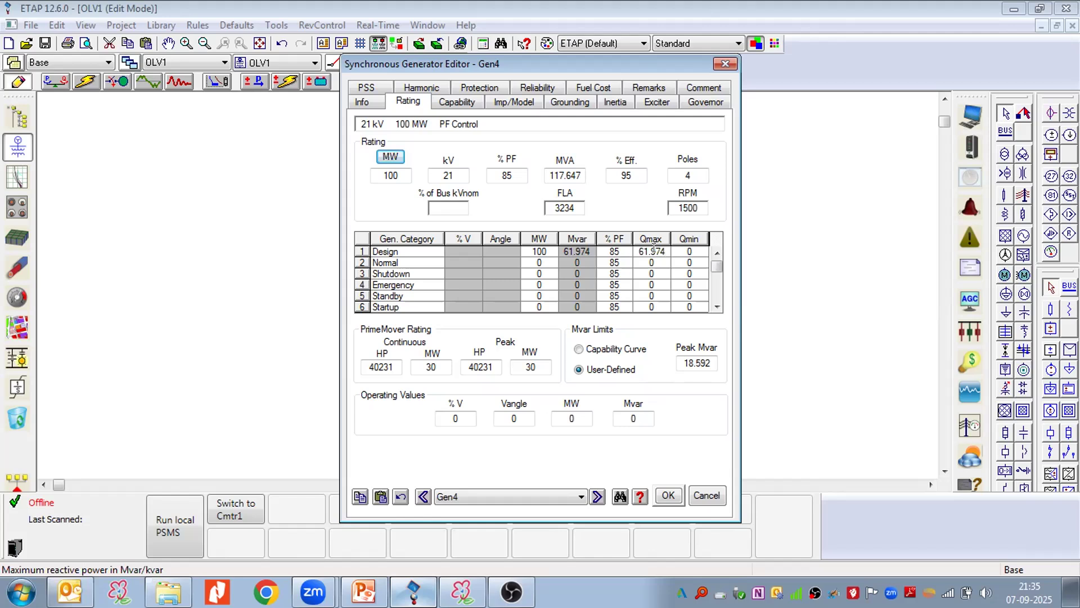
pyautogui.click(618, 250)
pyautogui.write('95')
pyautogui.click(694, 415)
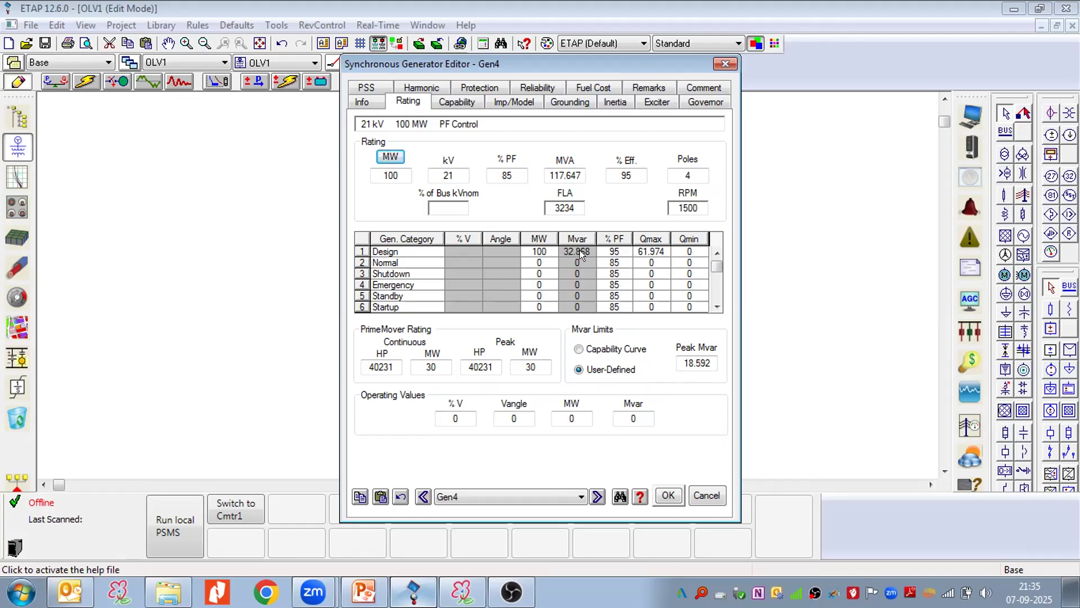
# Enter -32.868 Mvar as the Design category's Qmin, including the negative sign.
pyautogui.click(690, 250)
pyautogui.press('BackSpace')
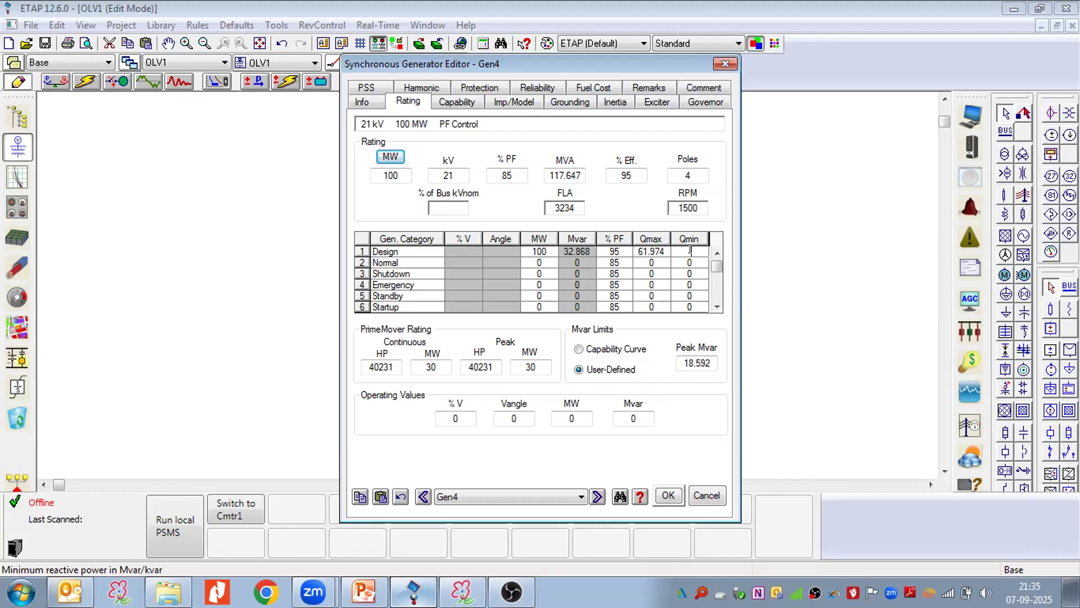
pyautogui.write('-32.868')
pyautogui.moveTo(672, 250); pyautogui.dragTo(680, 251)
pyautogui.click(680, 251)
pyautogui.press('BackSpace')
pyautogui.write('-')
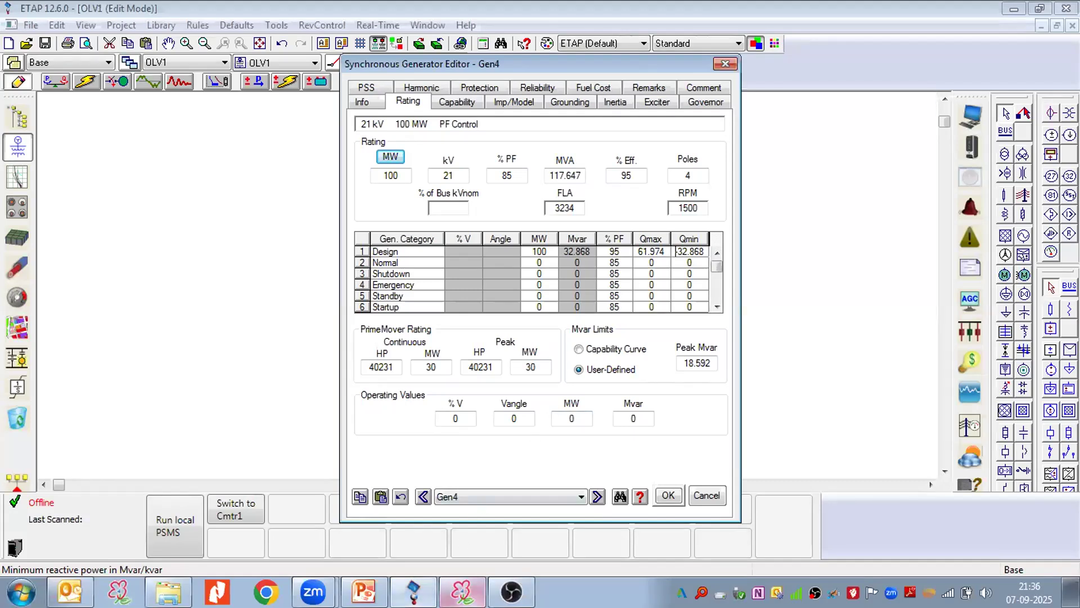
# Switch to PowerPoint and review the slides on calculating maximum and minimum reactive power and the Qmax and Qmin values.
pyautogui.click(364, 592)
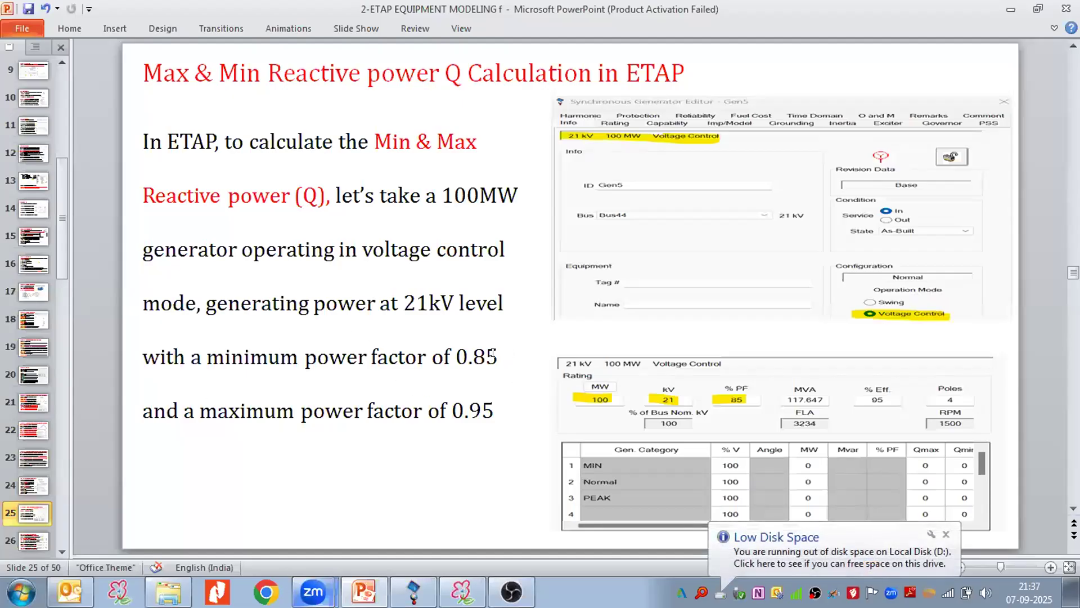
pyautogui.click(493, 412)
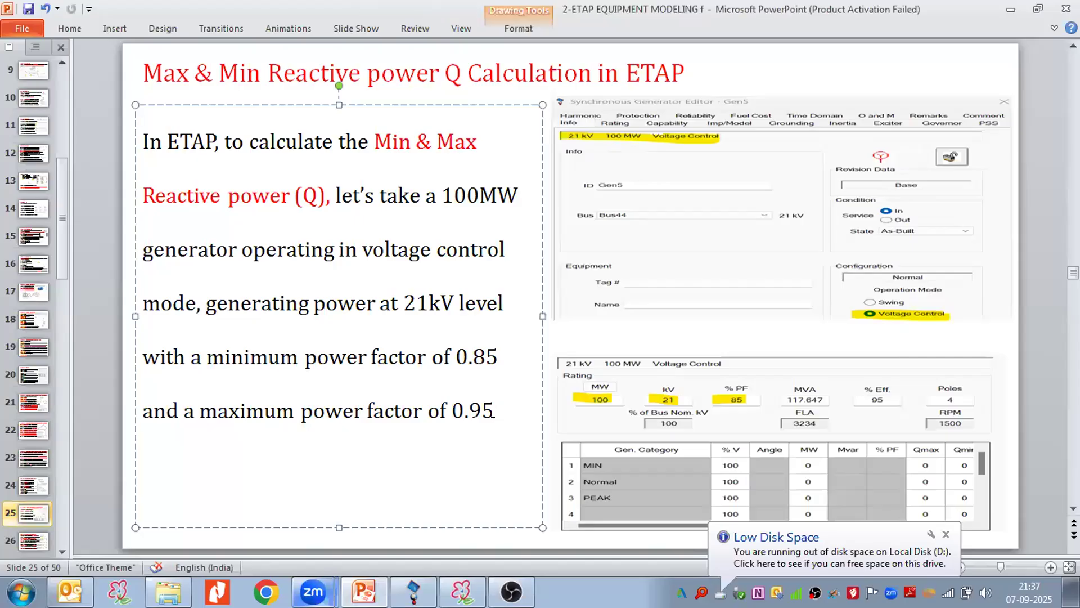
pyautogui.click(1030, 344)
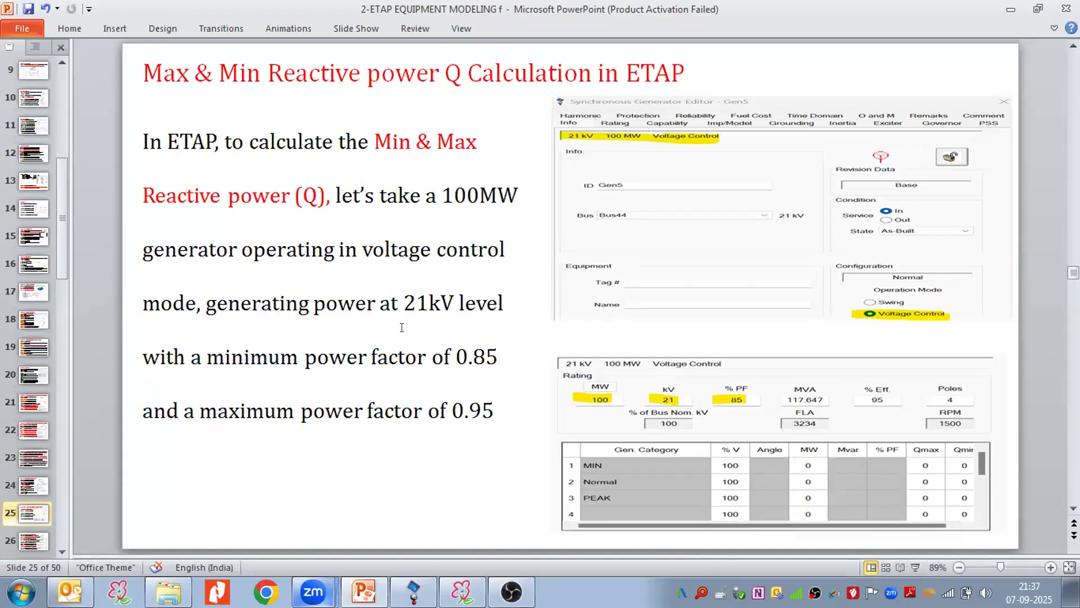
pyautogui.scroll(-1, 26, 508)
pyautogui.click(27, 491)
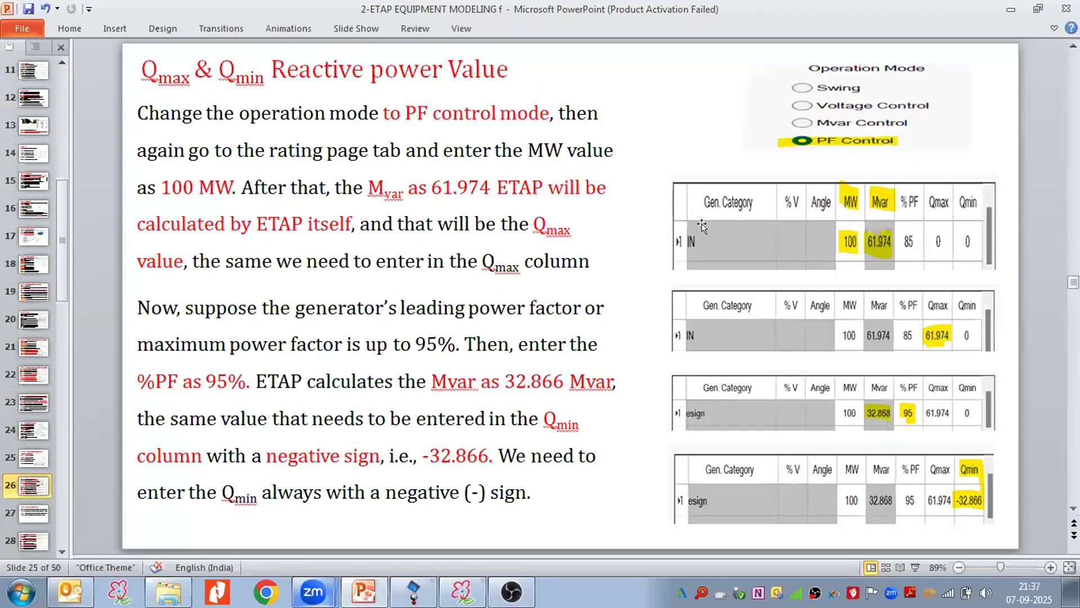
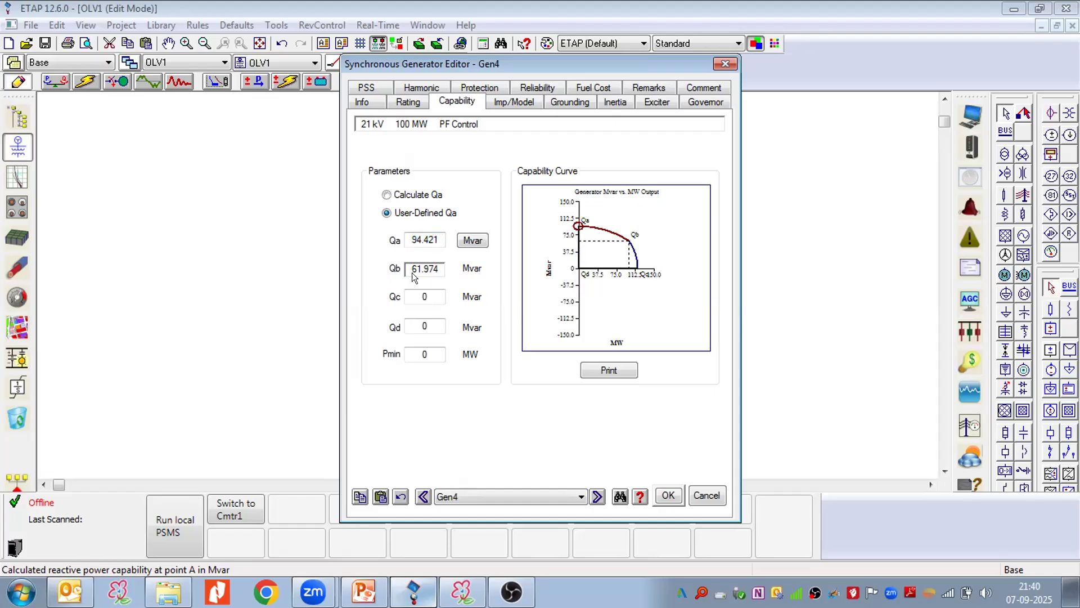
# Set the user-defined Qa capability parameter to 61.974 Mvar.
pyautogui.moveTo(439, 240); pyautogui.dragTo(404, 248)
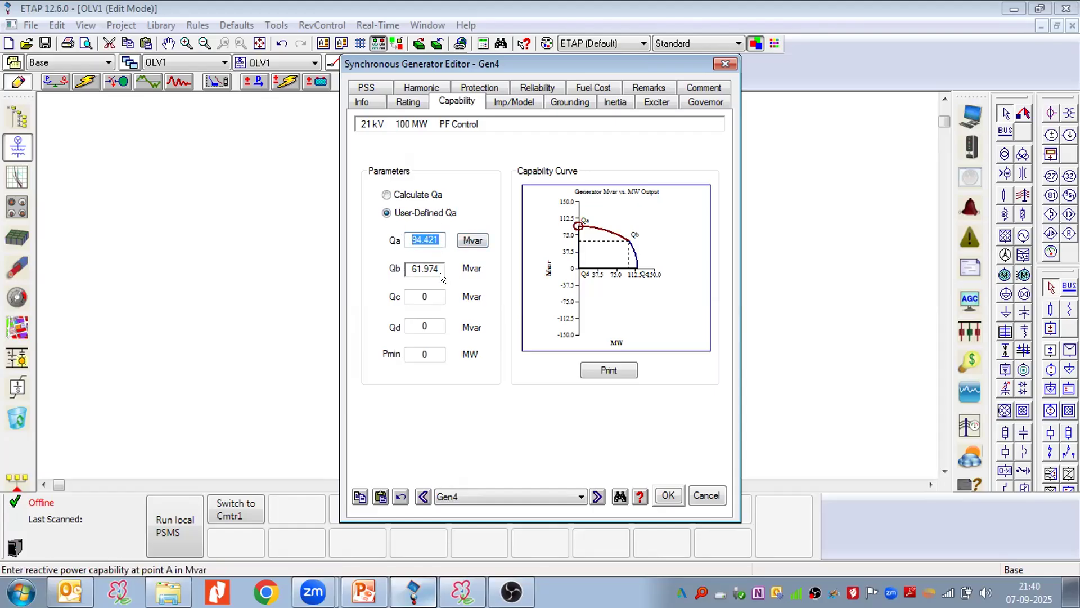
pyautogui.write('61.97')
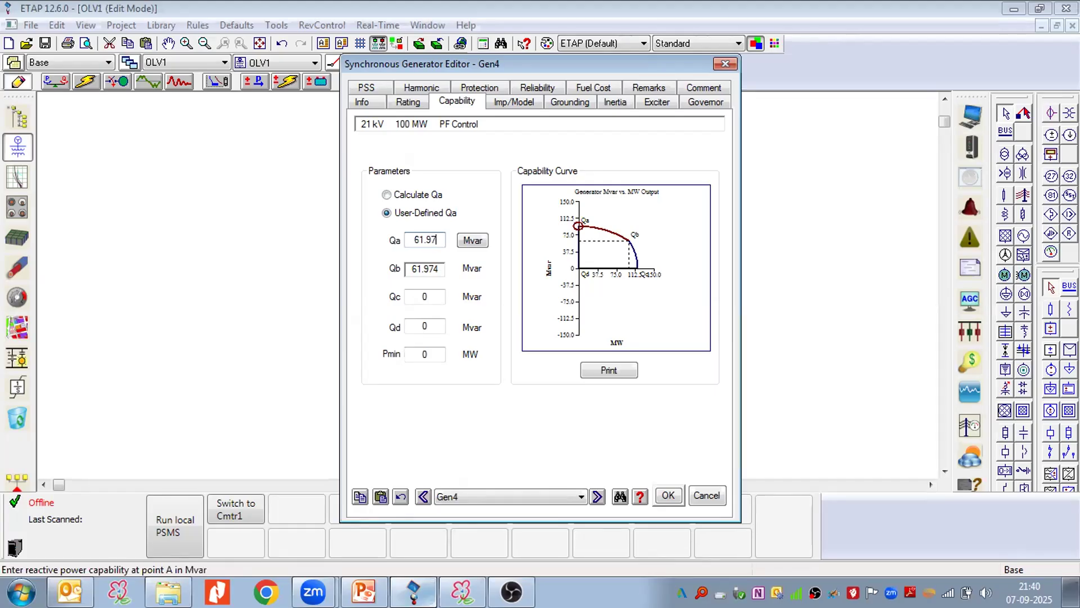
pyautogui.write('4')
# Check the capability slide in PowerPoint and set the generator's Qc parameter to -32.877 Mvar in ETAP.
pyautogui.click(437, 296)
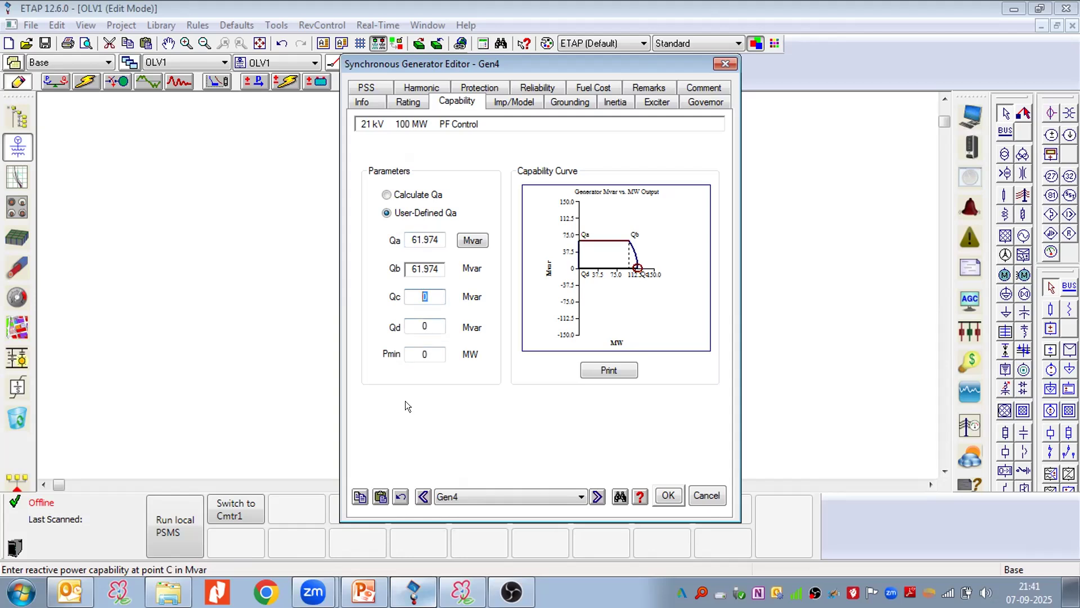
pyautogui.click(371, 593)
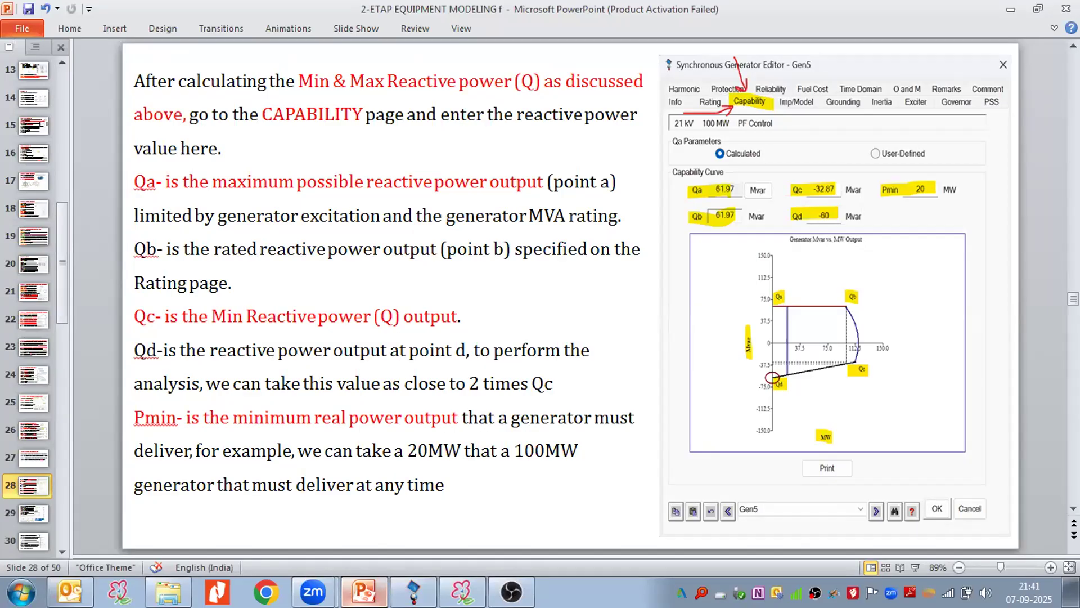
pyautogui.hotkey('alt', 'Tab')
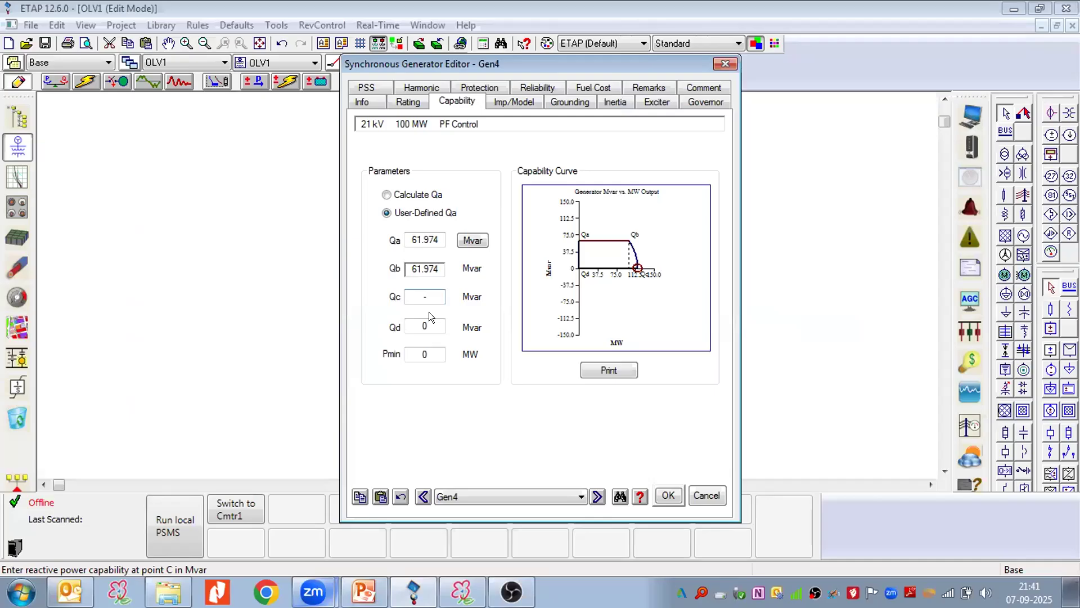
pyautogui.write('877')
pyautogui.click(400, 411)
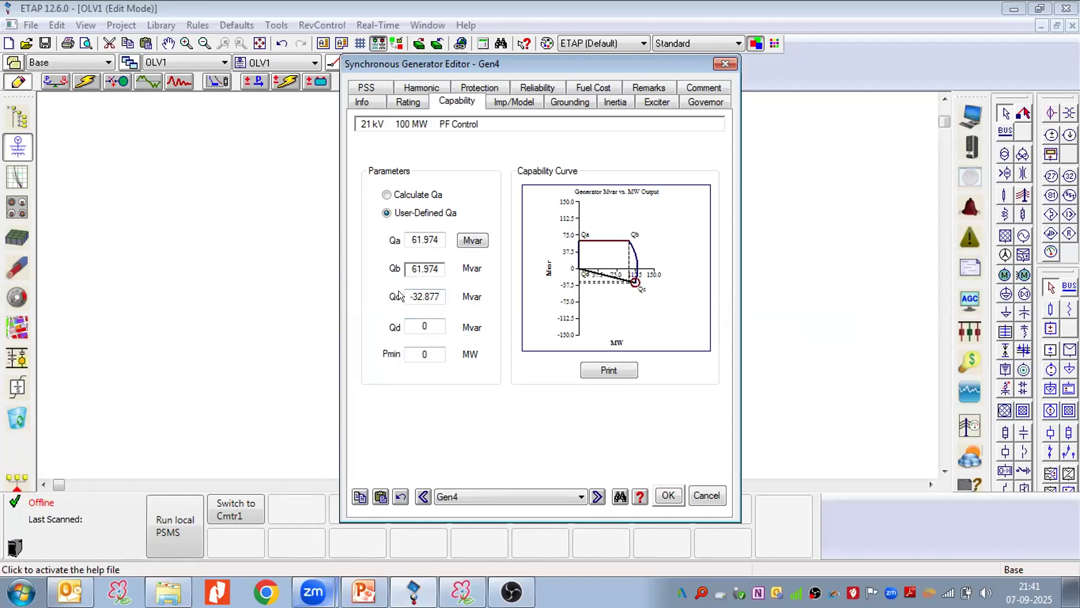
# Try to set the Qd capability parameter to 60 Mvar.
pyautogui.press('Tab')
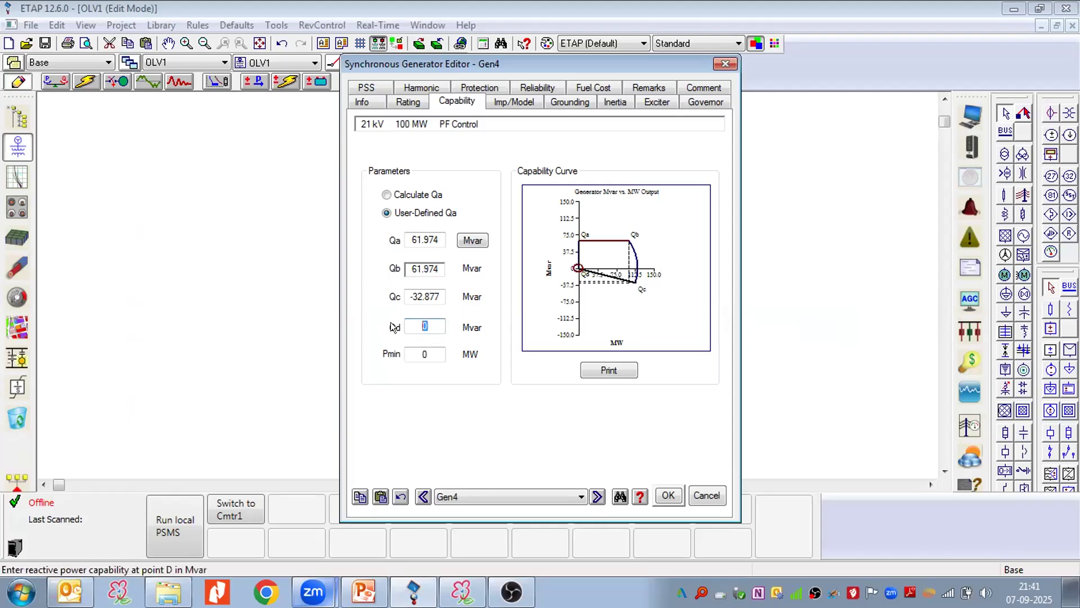
pyautogui.write('60')
pyautogui.click(454, 388)
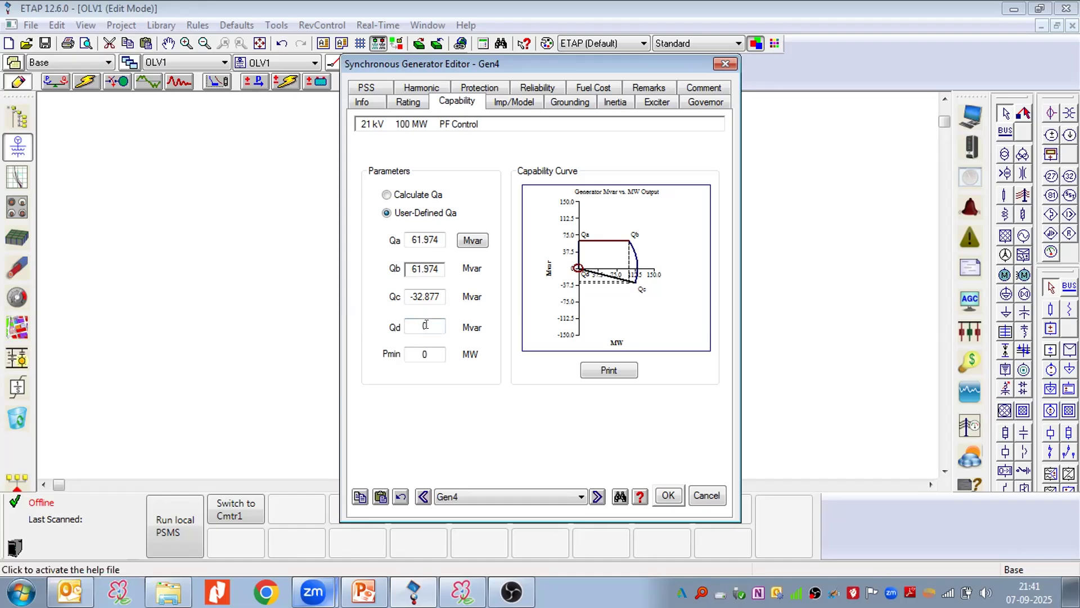
pyautogui.click(426, 325)
pyautogui.write('60')
pyautogui.click(439, 411)
# Set the generator's minimum real power Pmin to 20 MW.
pyautogui.click(423, 354)
pyautogui.write('20')
pyautogui.click(437, 391)
# Recheck the capability slide in PowerPoint and set the Qd parameter to -60 Mvar in ETAP.
pyautogui.hotkey('alt', 'Tab')
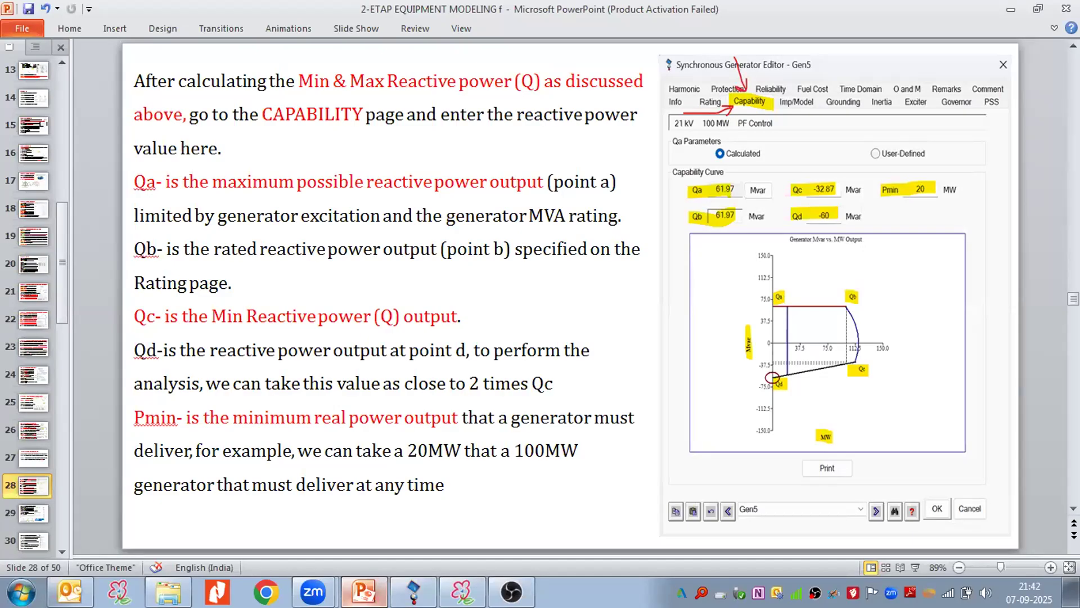
pyautogui.hotkey('alt', 'Tab')
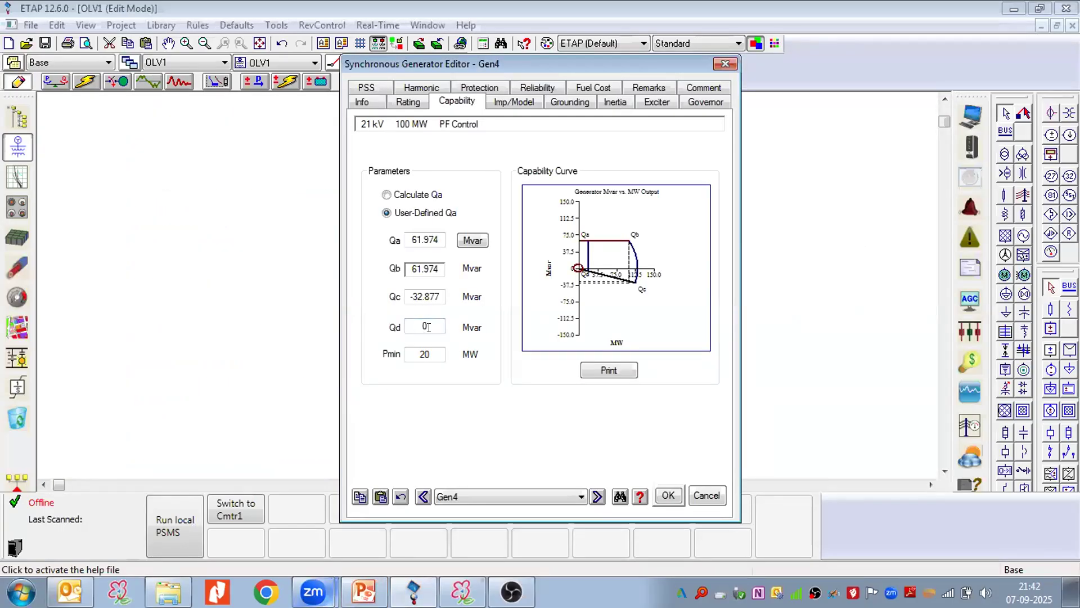
pyautogui.click(363, 591)
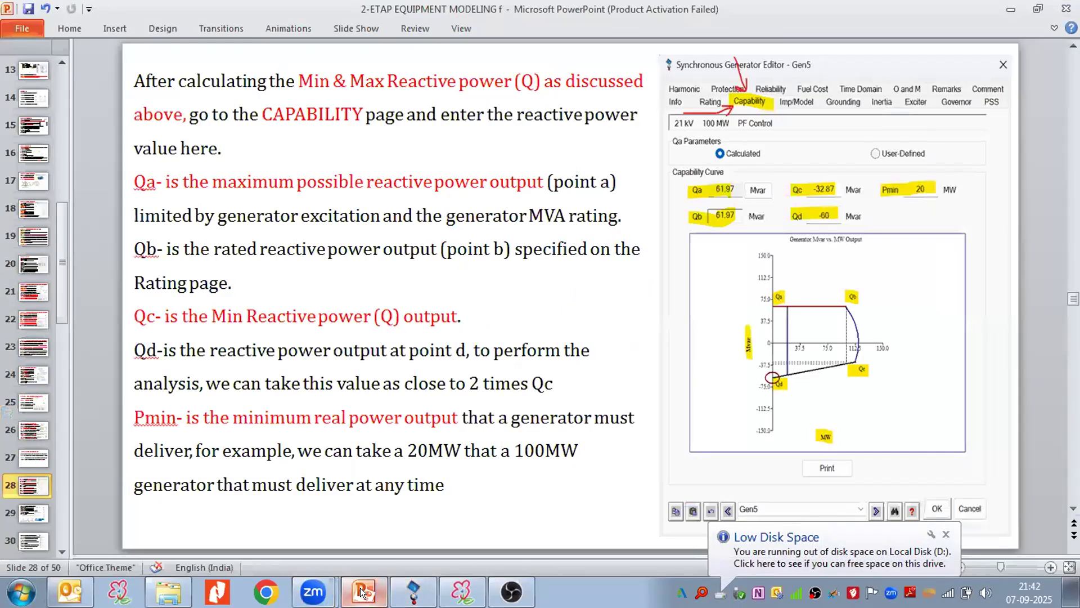
pyautogui.click(363, 591)
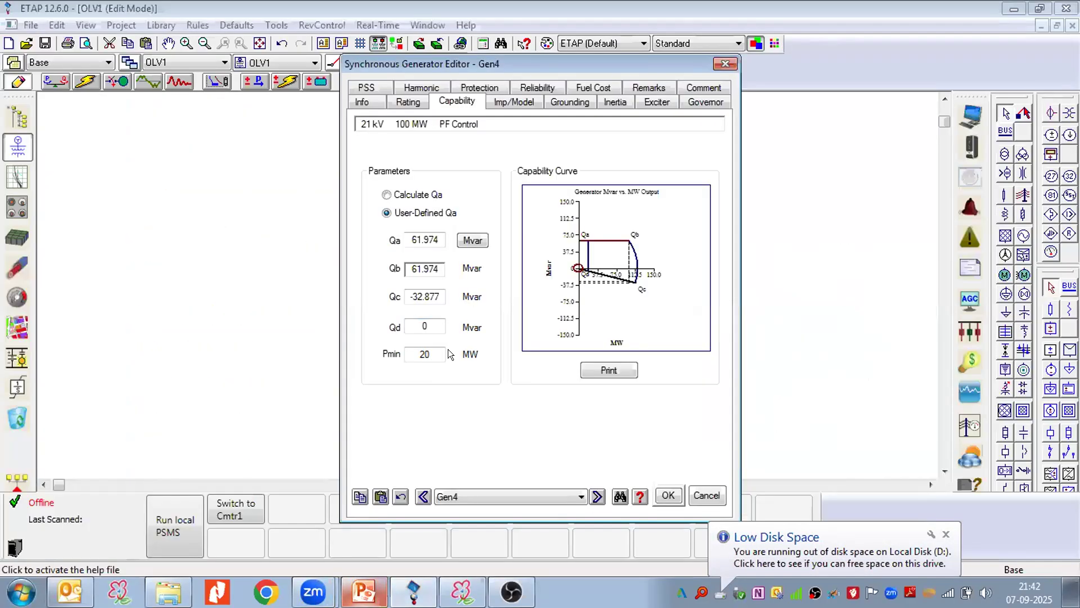
pyautogui.doubleClick(437, 325)
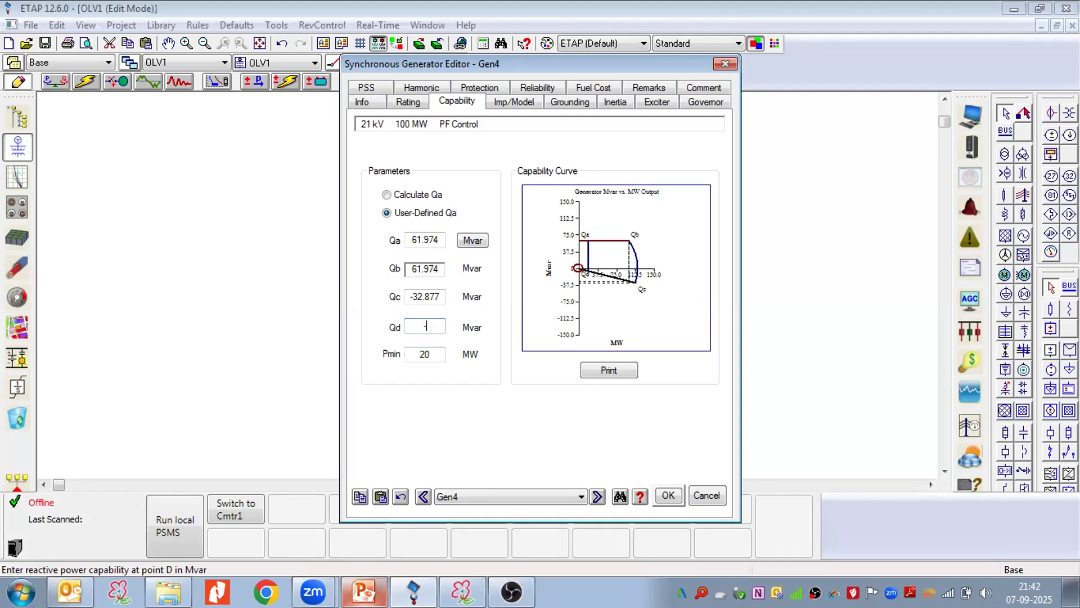
pyautogui.click(474, 413)
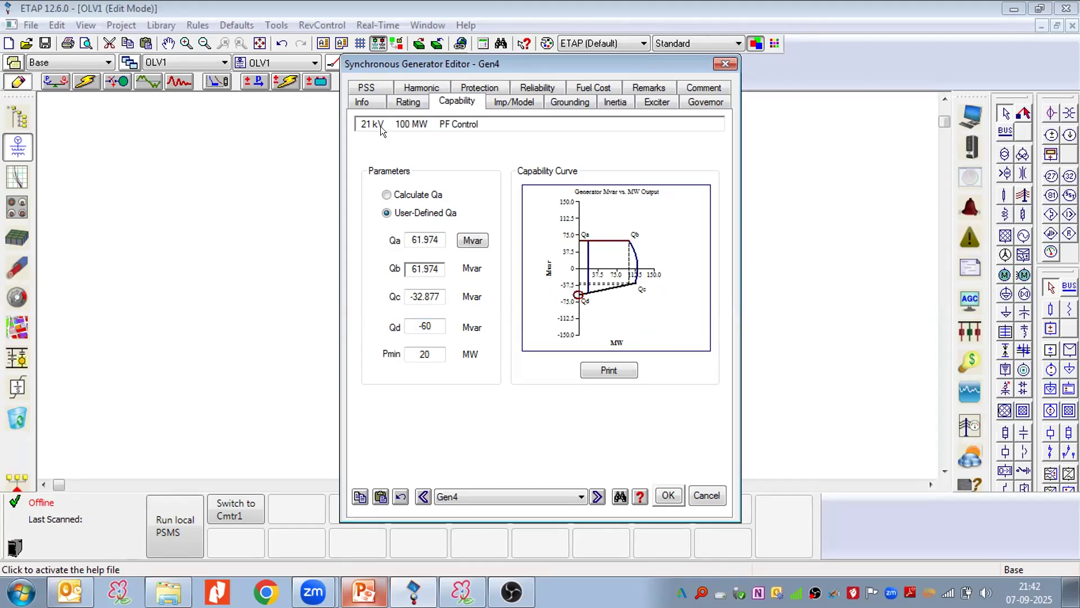
# Compare the generator's reactive power limits in the rating table with its capability curve parameters.
pyautogui.click(404, 101)
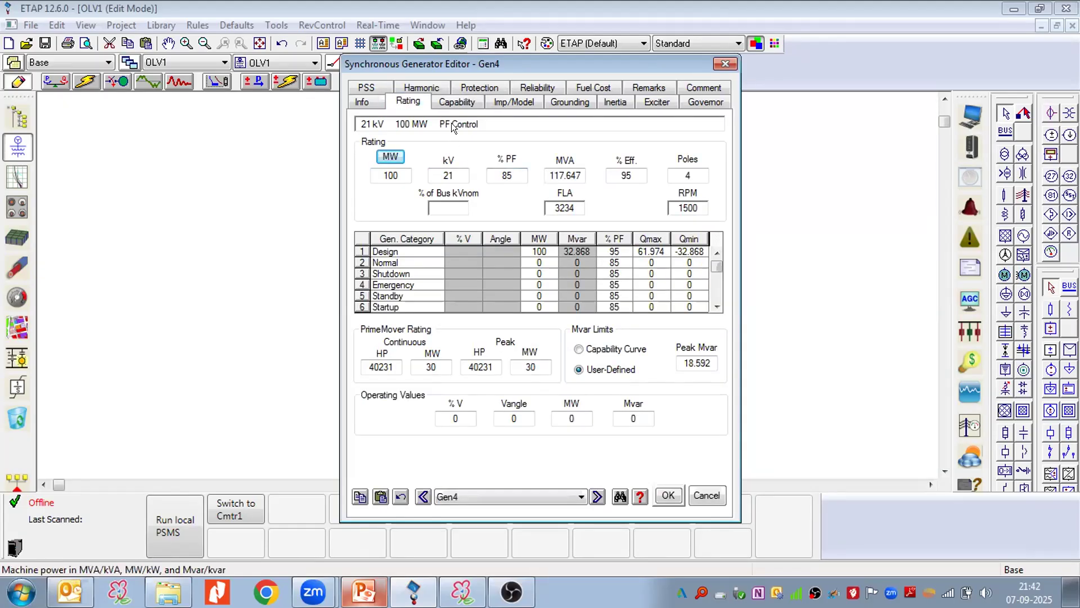
pyautogui.click(466, 102)
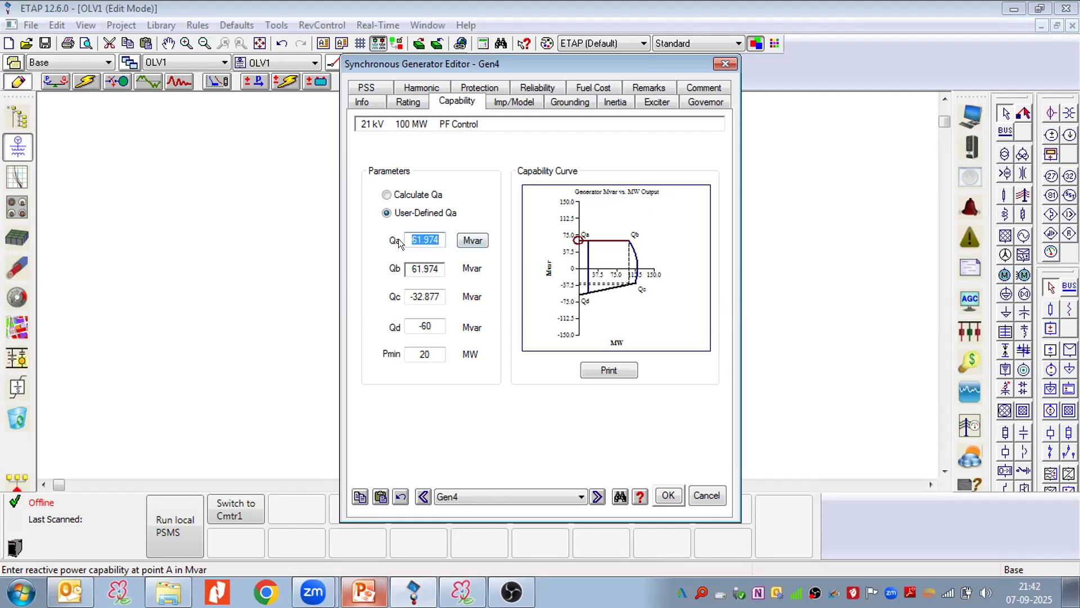
pyautogui.click(409, 102)
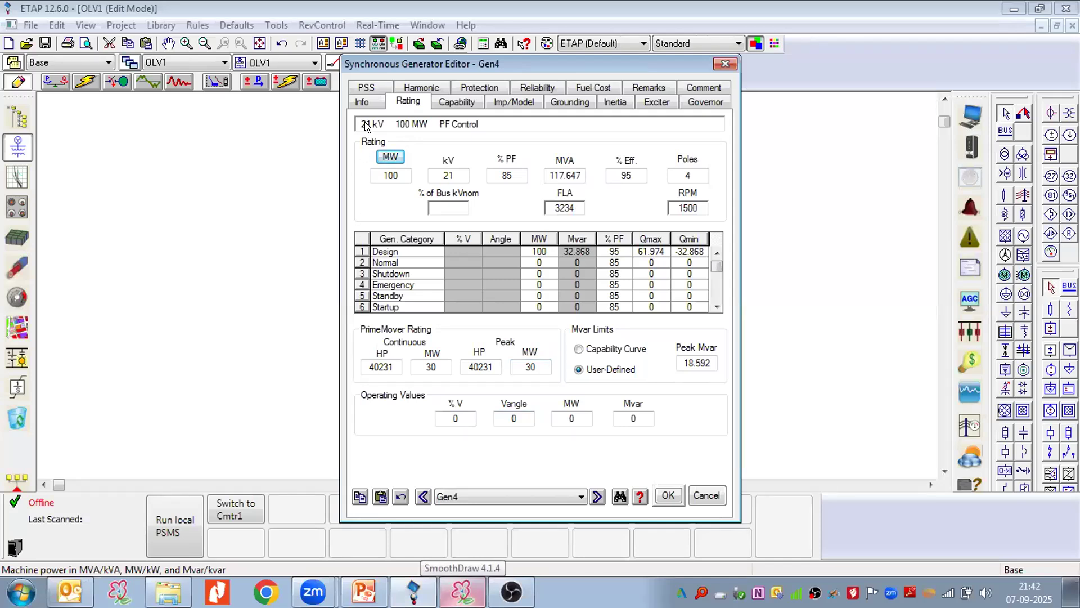
# Change the generator's operation mode to Voltage Control.
pyautogui.click(360, 101)
pyautogui.click(629, 411)
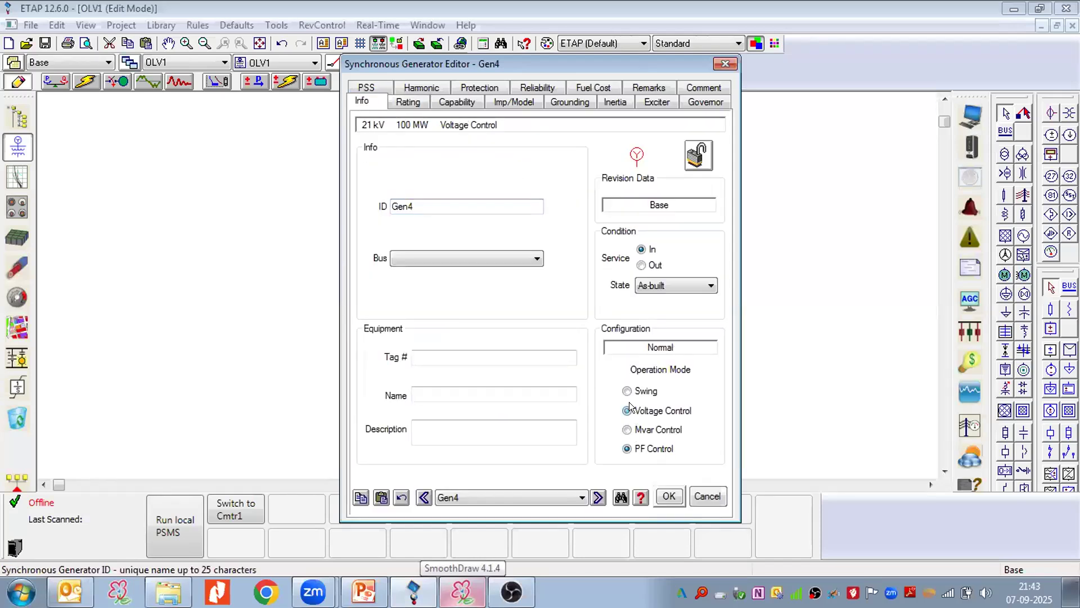
# Switch to PowerPoint and review the capability parameters slide and the example network slide with zero Qmax and Qmin.
pyautogui.click(463, 591)
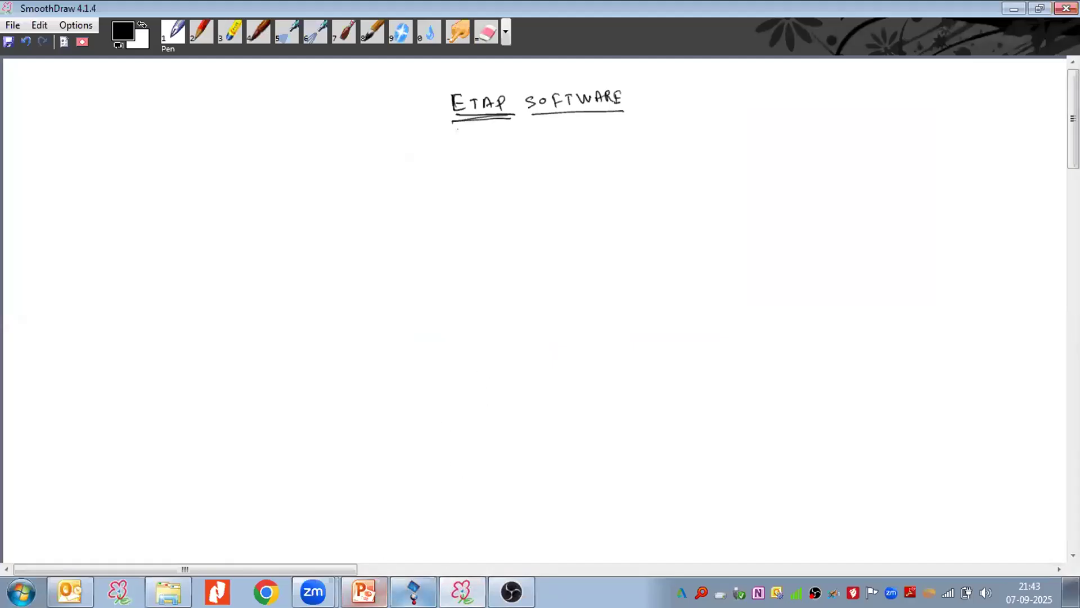
pyautogui.click(365, 592)
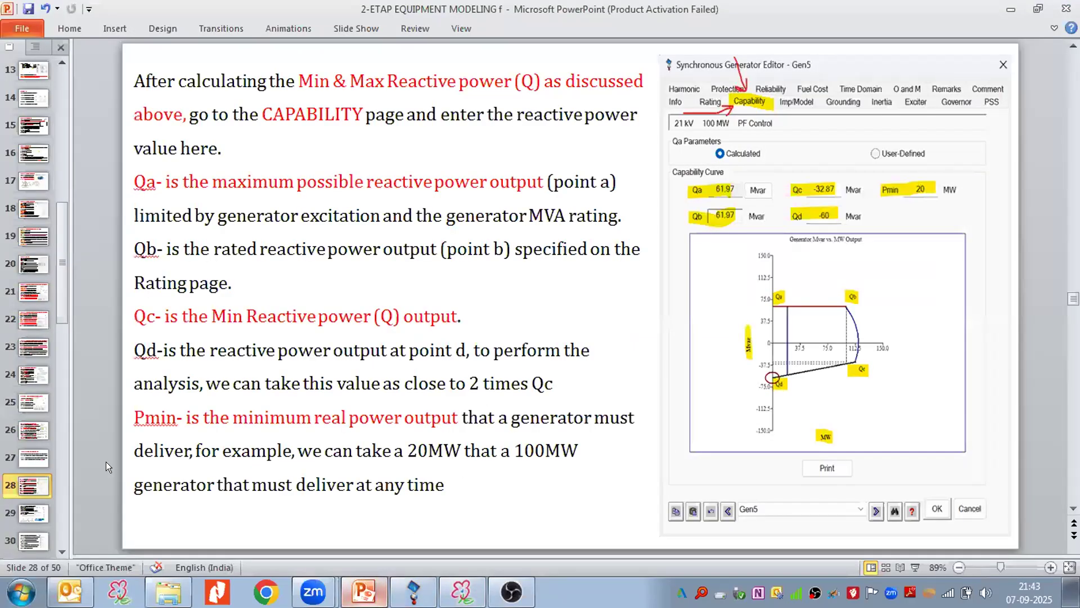
pyautogui.click(31, 512)
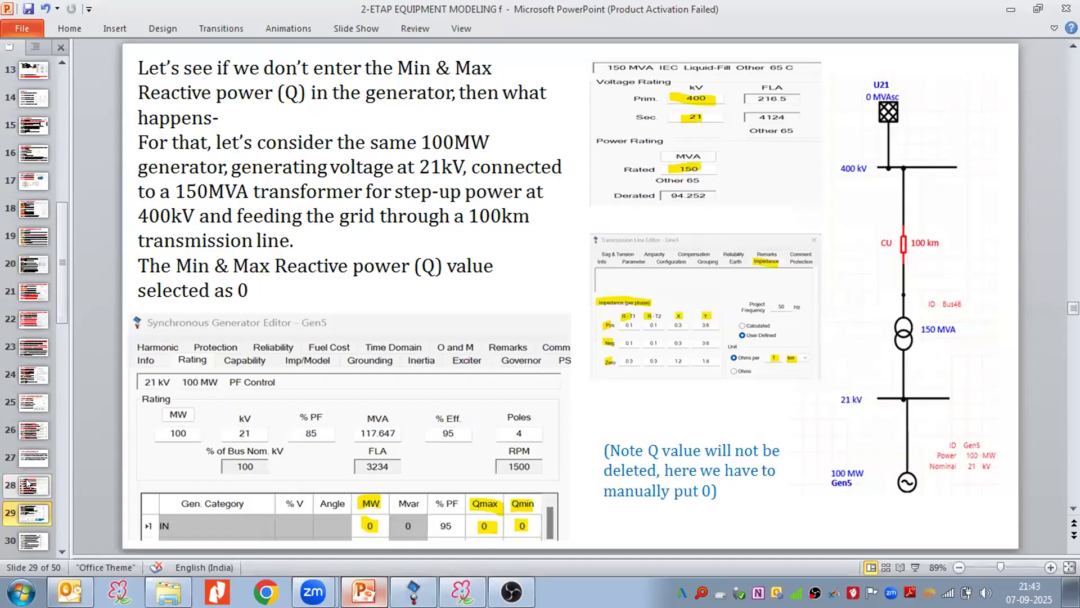
pyautogui.click(26, 496)
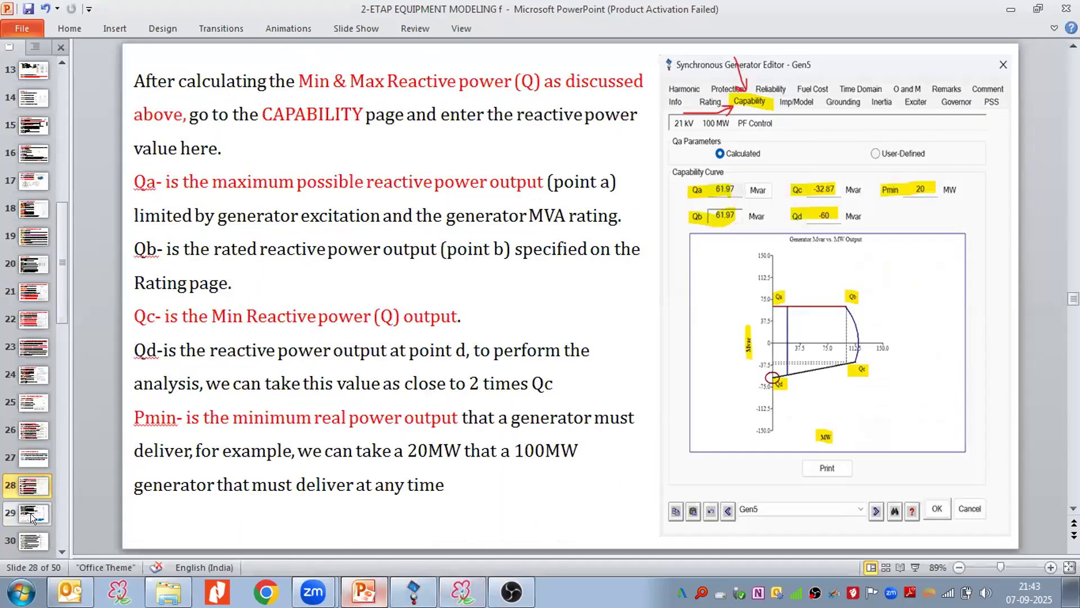
pyautogui.click(31, 514)
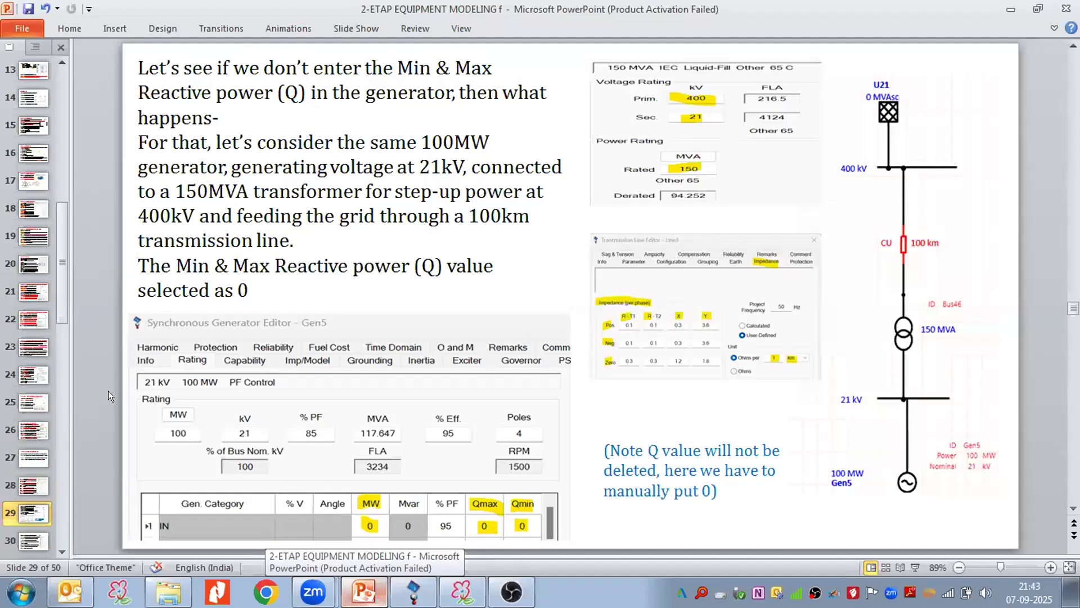
pyautogui.click(22, 493)
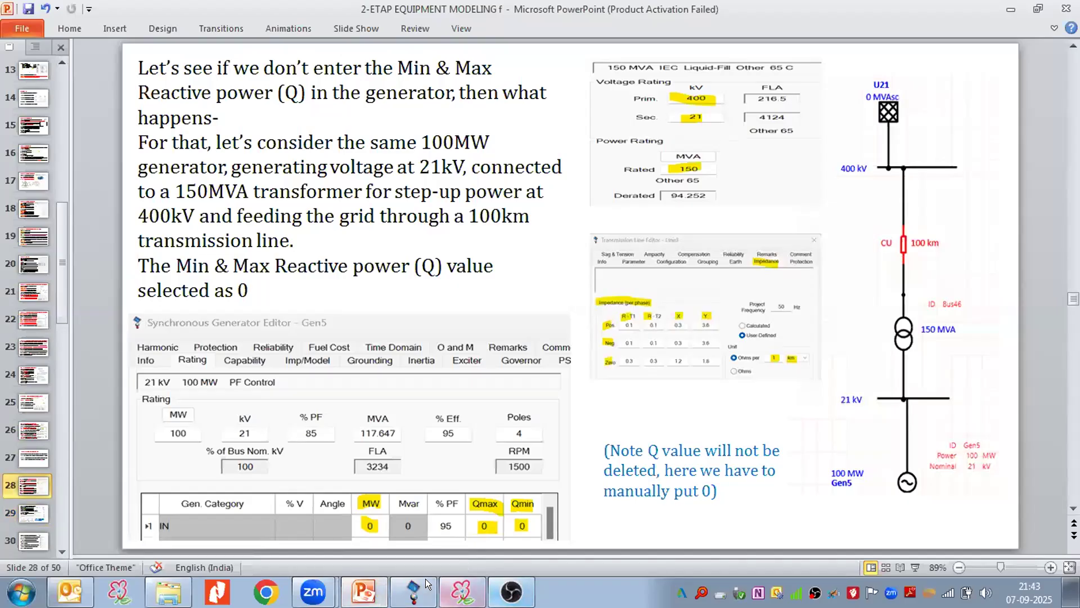
# Return to ETAP, accept the generator settings and set the bus's nominal voltage to 21 kV.
pyautogui.click(410, 581)
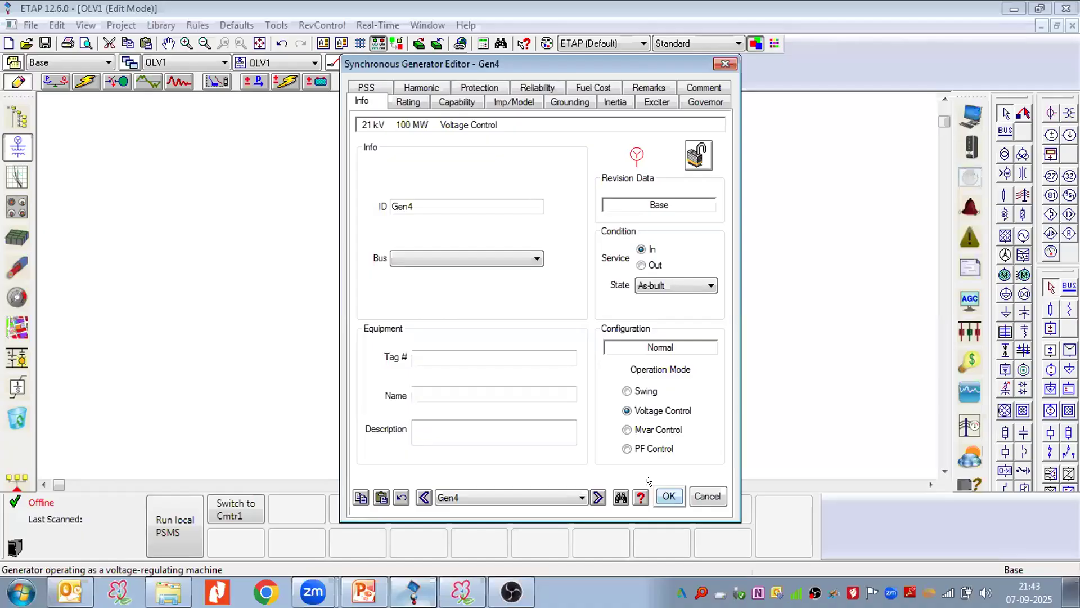
pyautogui.press('Return')
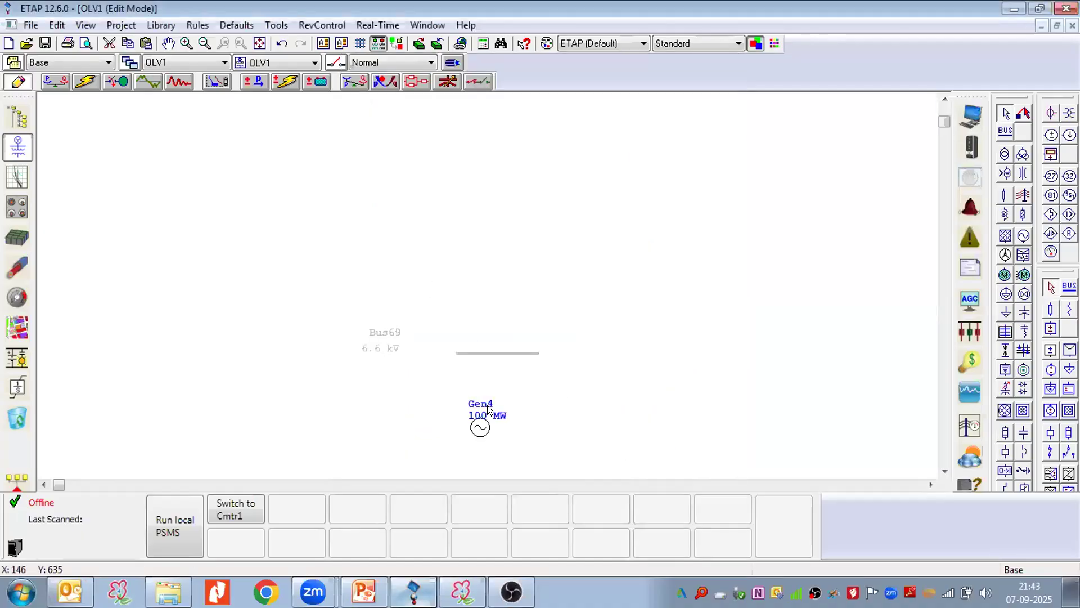
pyautogui.click(462, 350)
pyautogui.doubleClick(462, 353)
pyautogui.press('Tab')
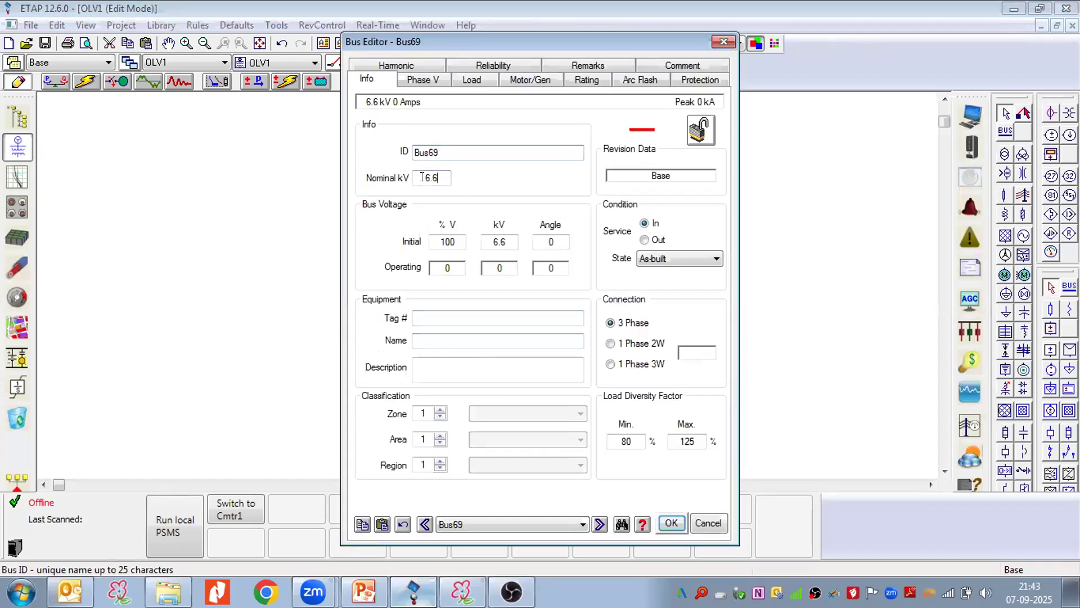
pyautogui.write('21')
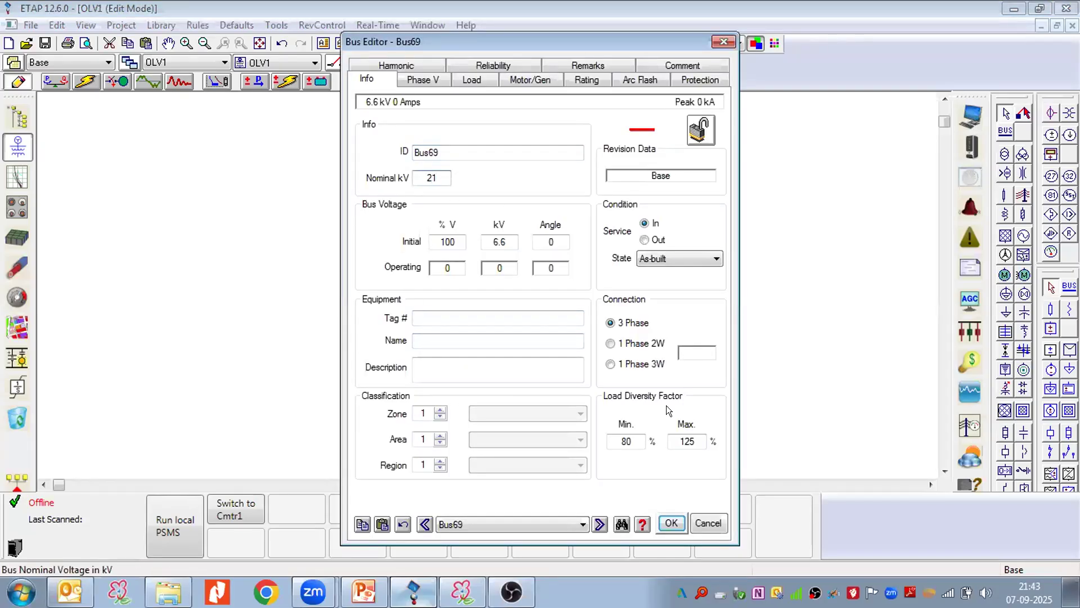
pyautogui.click(671, 522)
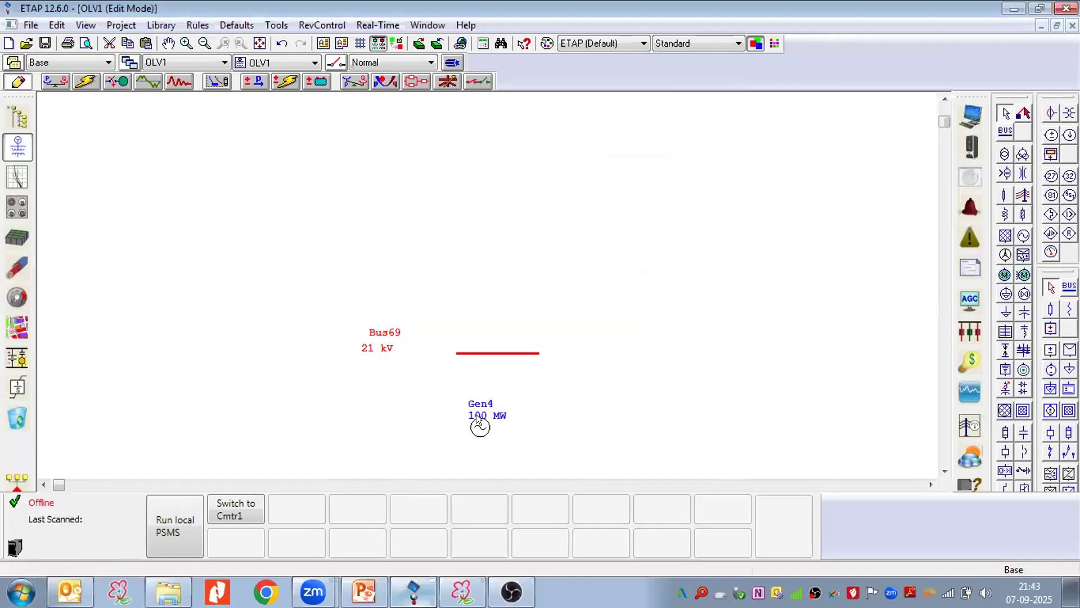
# Connect the 100 MW generator to the 21 kV bus and move its name and rating labels beside its symbol.
pyautogui.moveTo(477, 414); pyautogui.dragTo(479, 343)
pyautogui.click(474, 404)
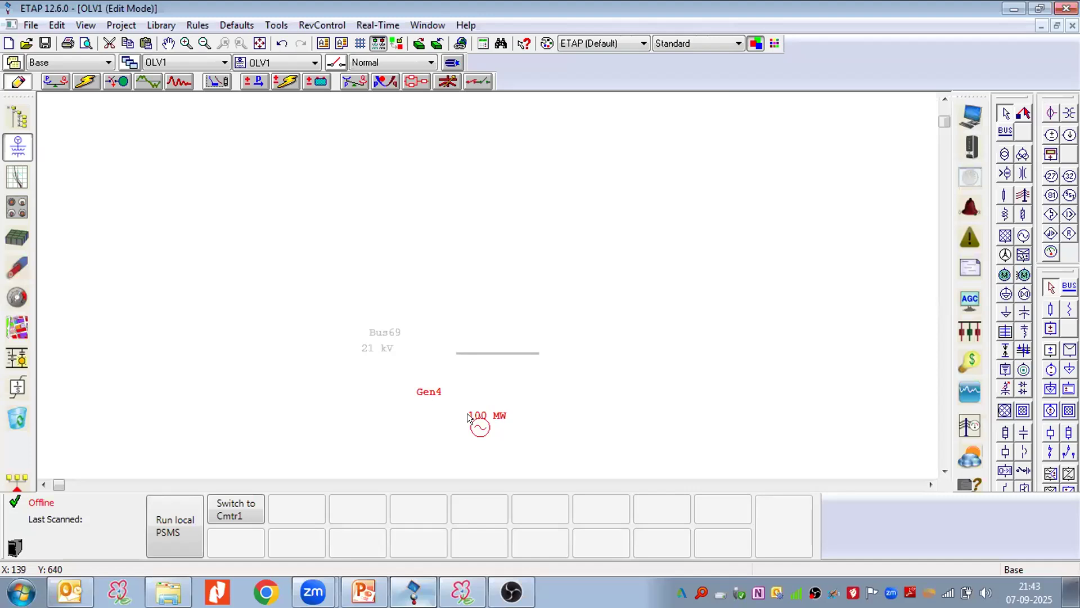
pyautogui.moveTo(476, 412); pyautogui.dragTo(472, 350)
pyautogui.moveTo(480, 427); pyautogui.dragTo(480, 399)
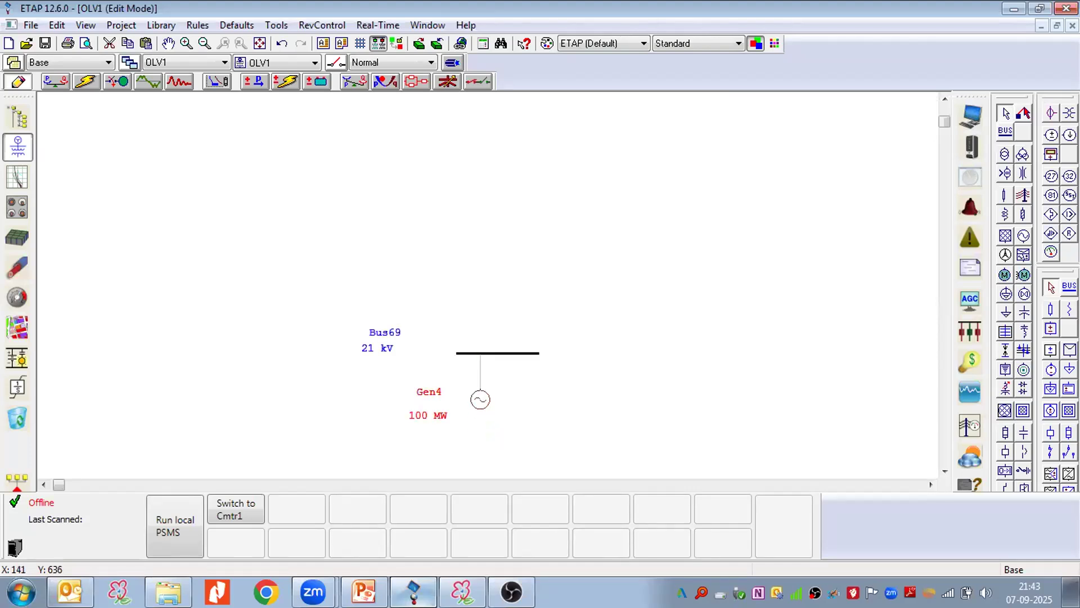
# Lengthen the 21 kV bus to the left and reposition the generator slightly lower beneath it.
pyautogui.click(468, 353)
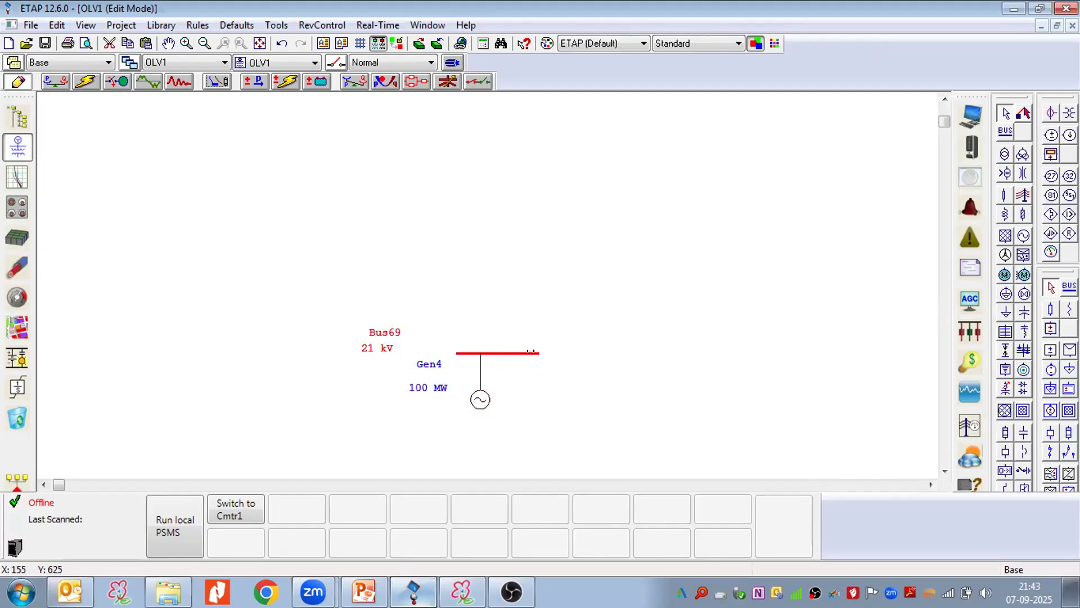
pyautogui.moveTo(529, 351); pyautogui.dragTo(441, 353)
pyautogui.moveTo(509, 344); pyautogui.dragTo(540, 353)
pyautogui.moveTo(480, 399); pyautogui.dragTo(484, 412)
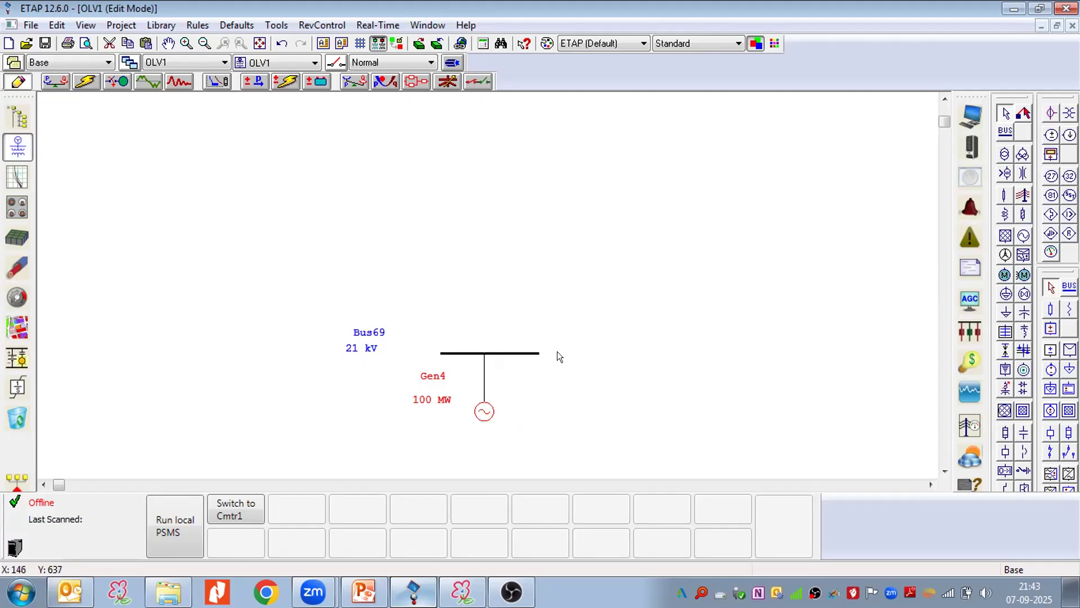
# Place a two-winding transformer above the bus and rate it 150 MVA with 400 kV primary and 21 kV secondary.
pyautogui.click(1005, 153)
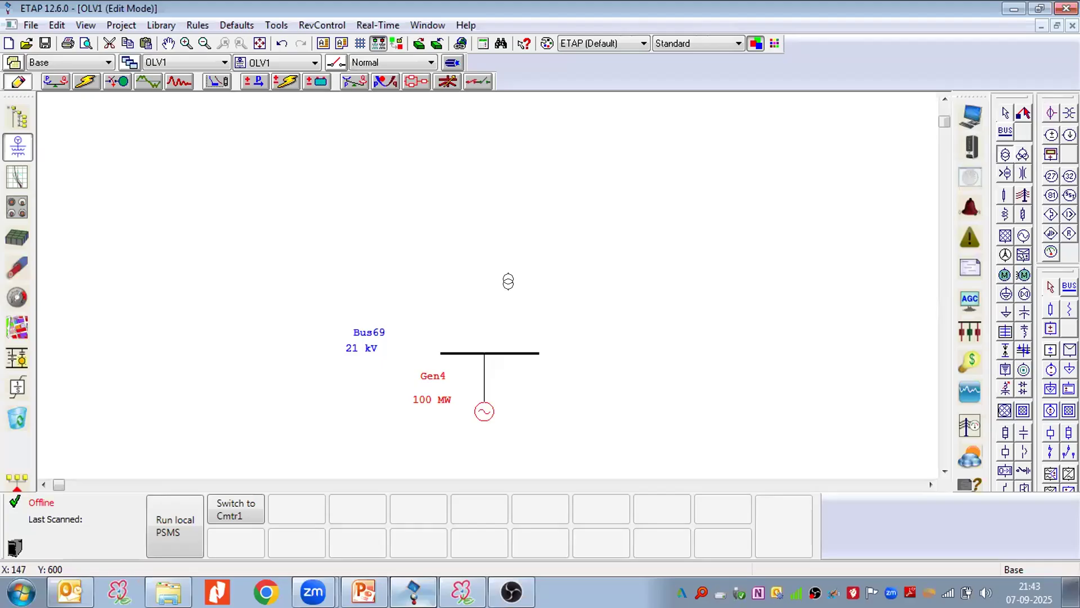
pyautogui.click(500, 277)
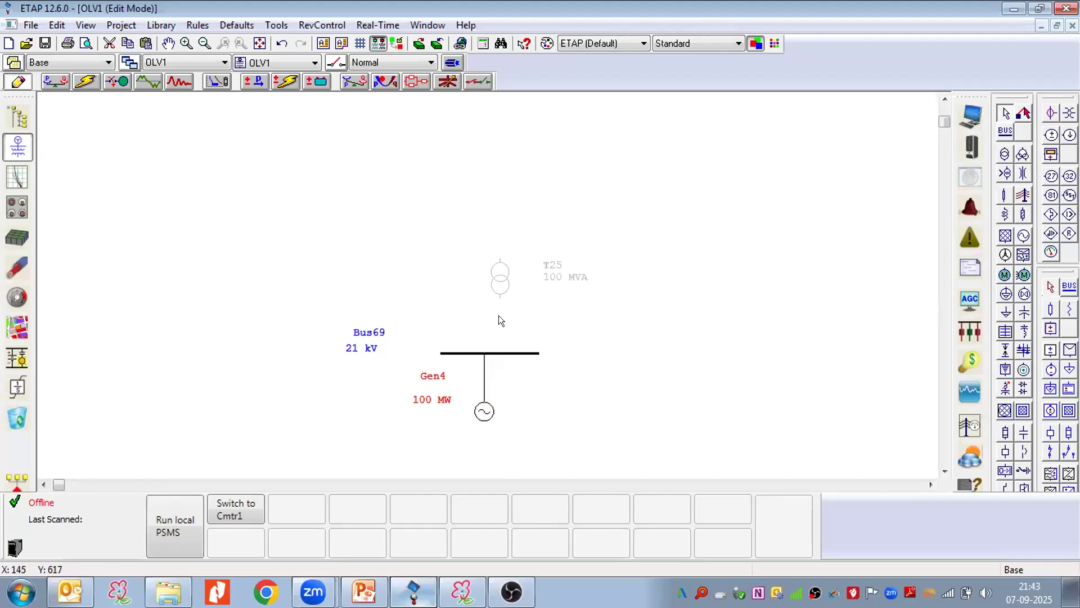
pyautogui.click(500, 278)
pyautogui.doubleClick(500, 278)
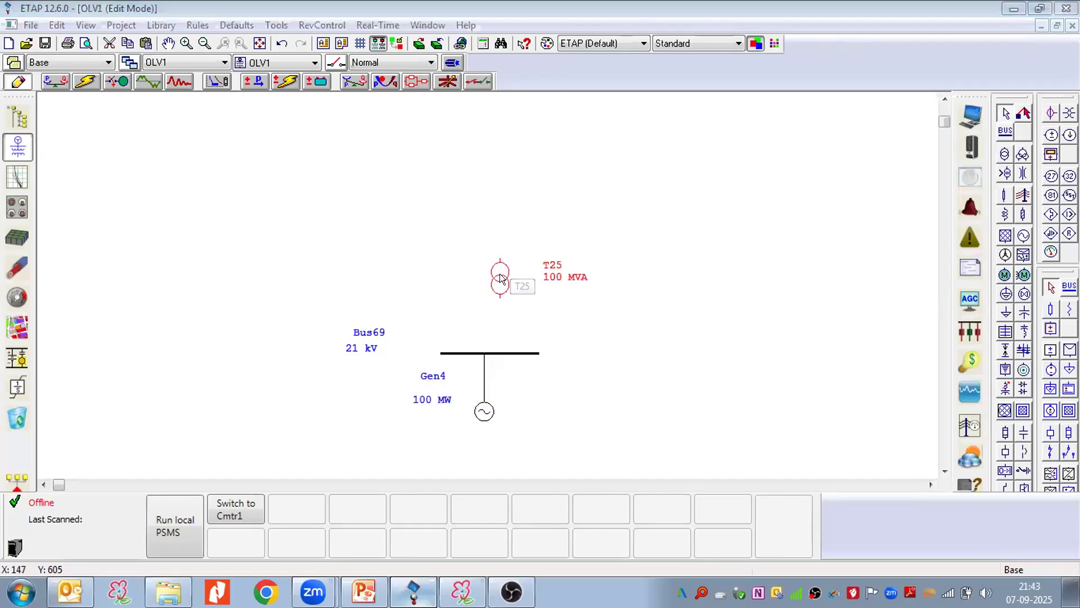
pyautogui.click(385, 84)
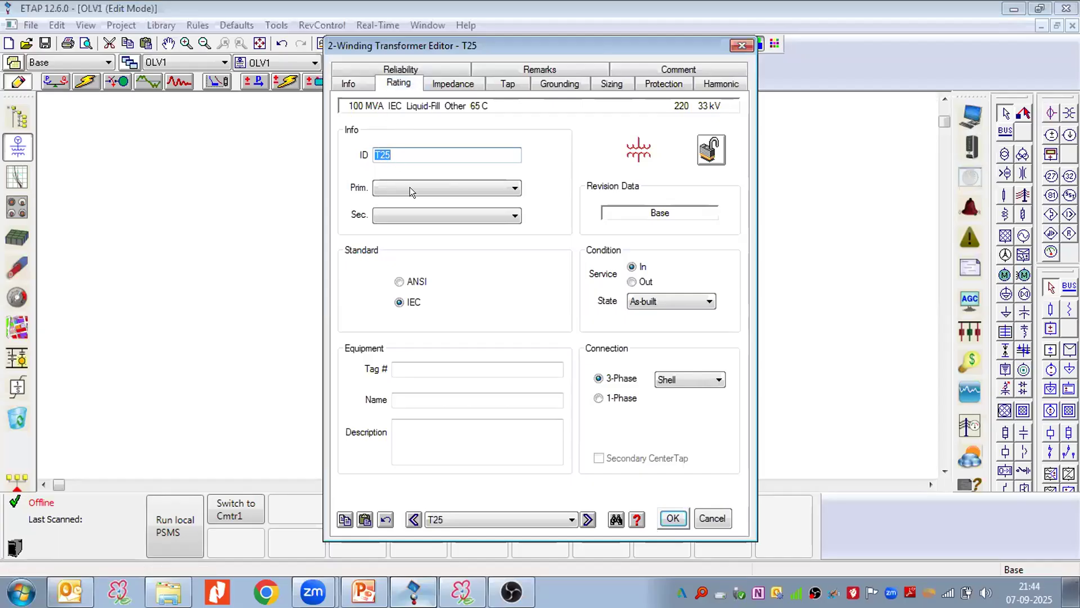
pyautogui.doubleClick(424, 262)
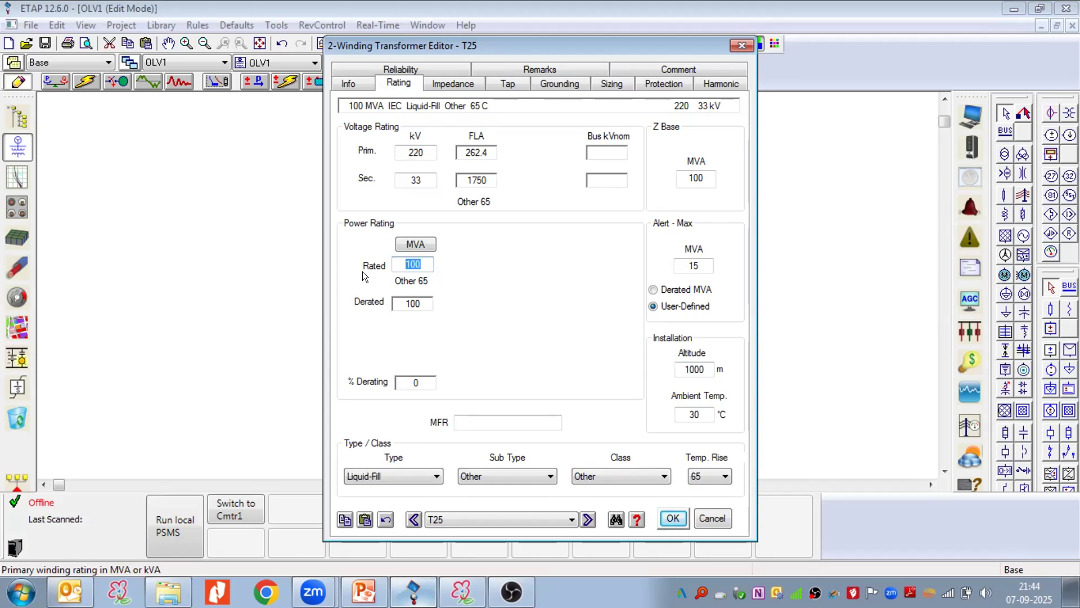
pyautogui.write('150')
pyautogui.doubleClick(423, 178)
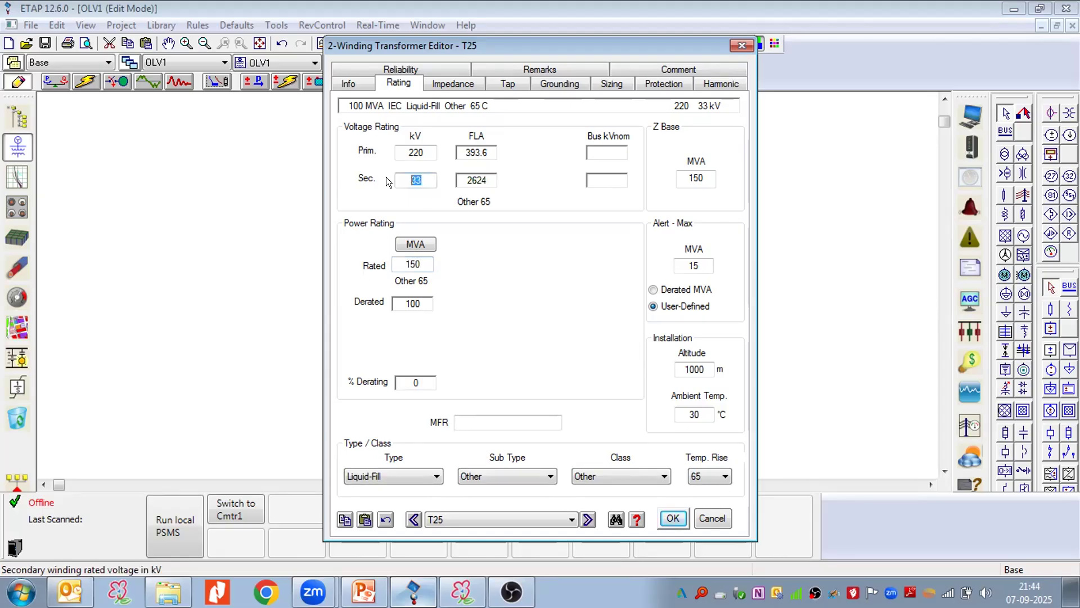
pyautogui.write('21')
pyautogui.hotkey('shift', 'Tab')
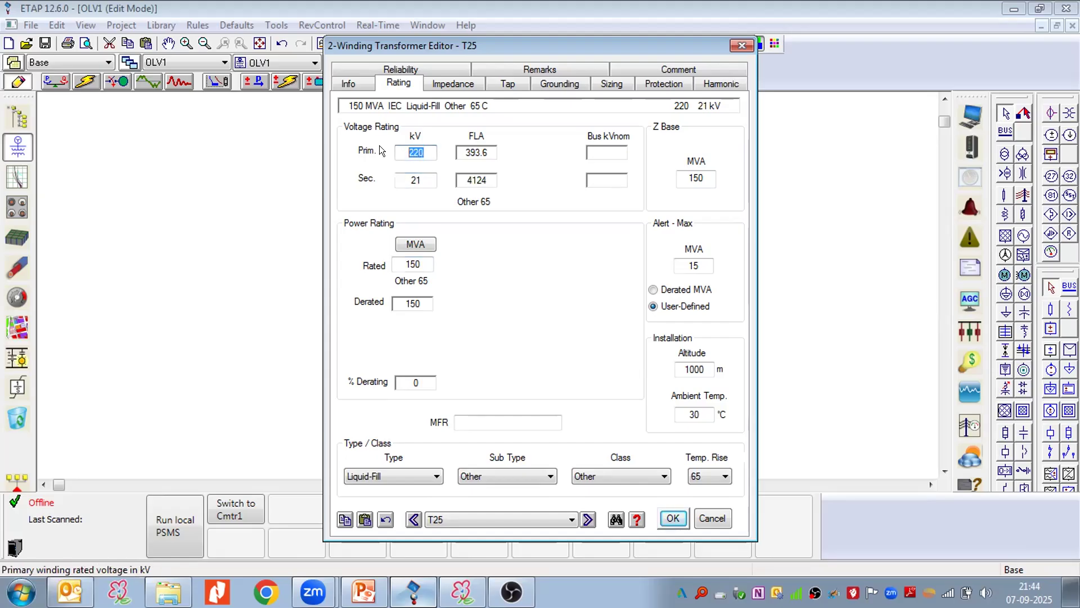
pyautogui.write('400')
pyautogui.press('Return')
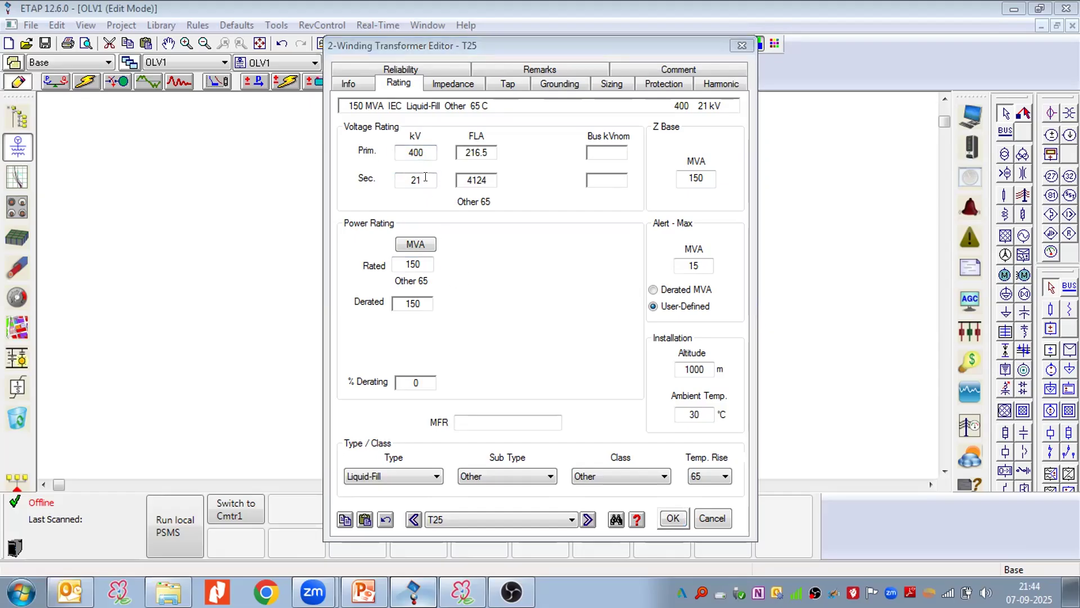
# Apply typical Z and X/R values to the transformer's impedance.
pyautogui.click(453, 84)
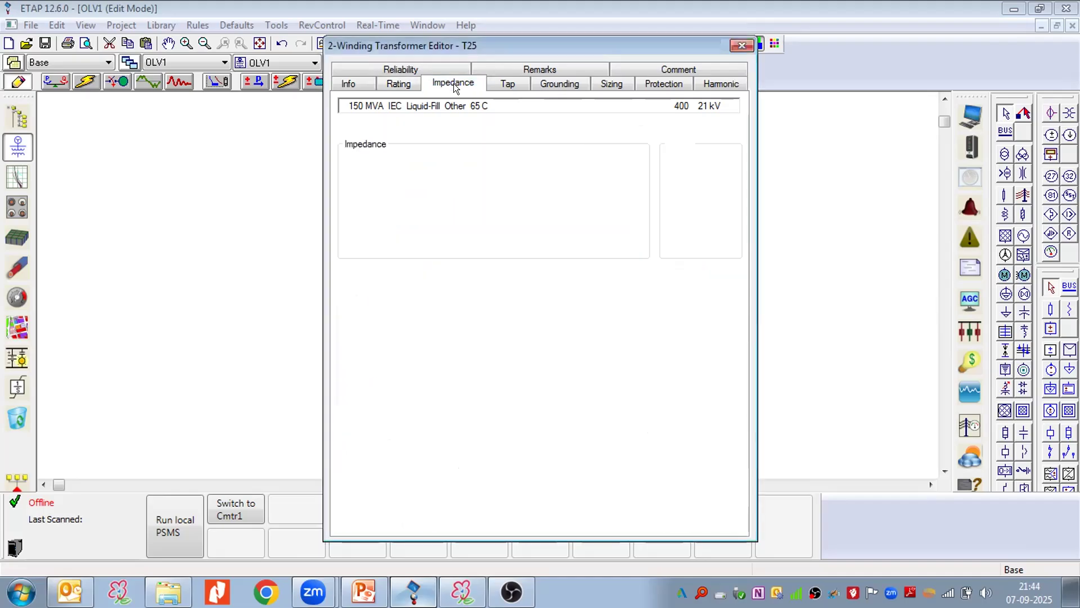
pyautogui.click(415, 235)
pyautogui.click(513, 237)
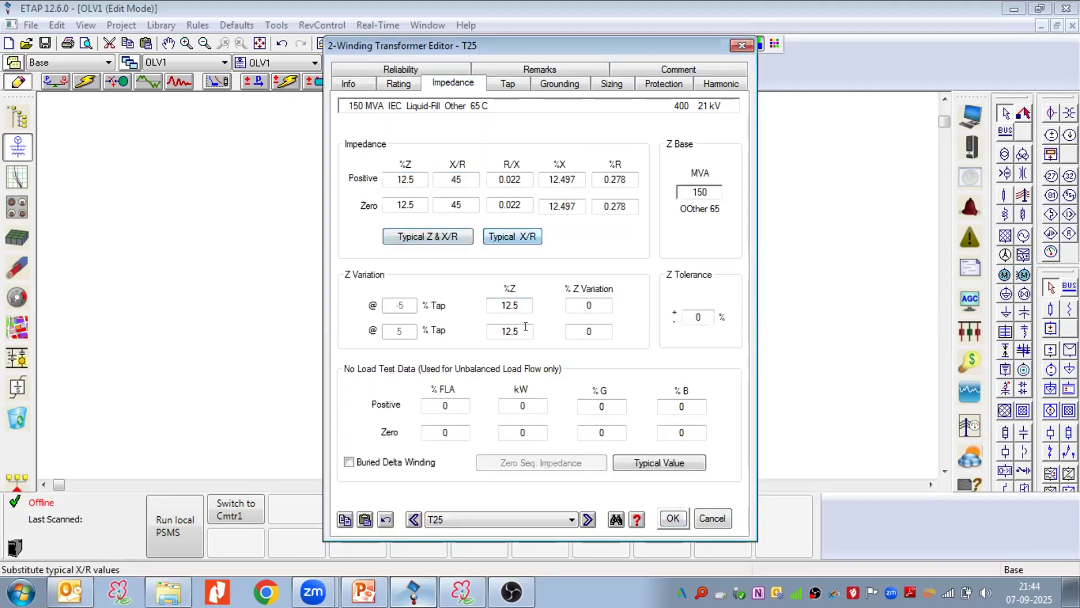
# Set the transformer's secondary winding connection to delta and accept its settings.
pyautogui.click(399, 82)
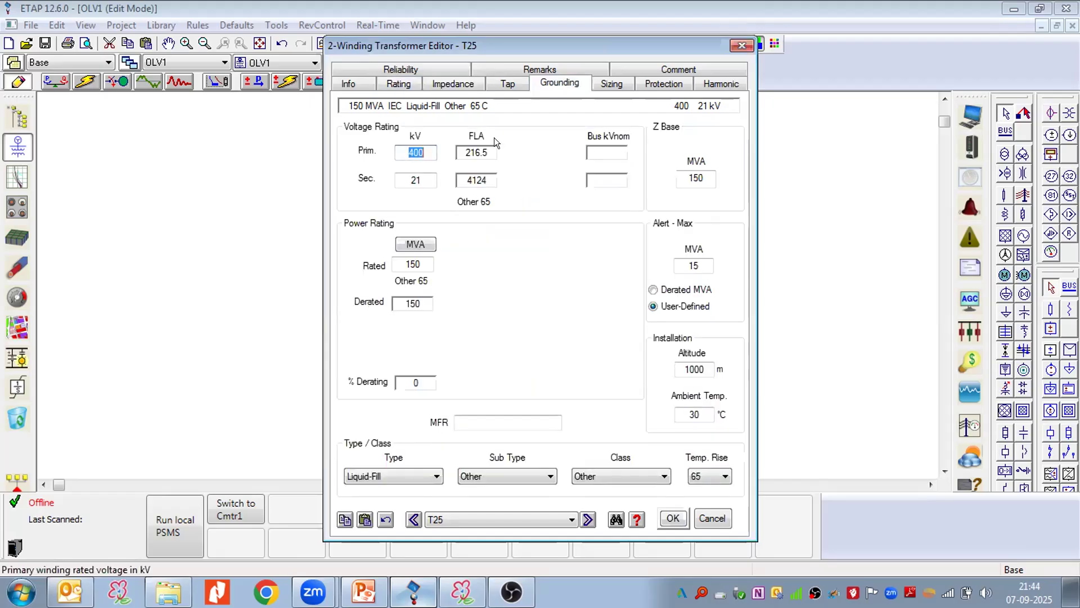
pyautogui.click(374, 349)
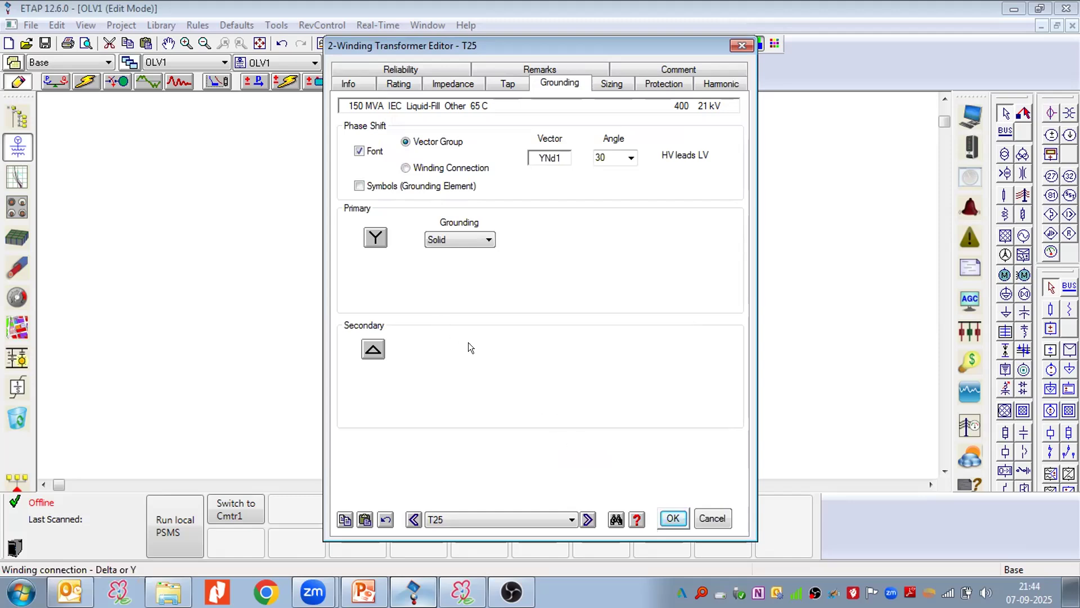
pyautogui.click(669, 518)
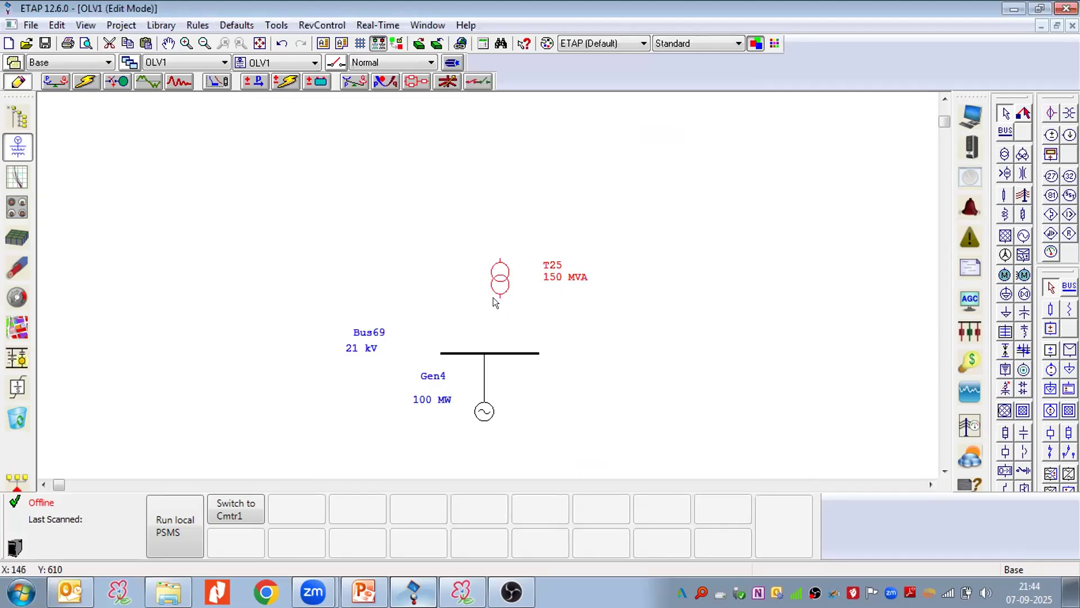
# Connect the transformer's secondary to the 21 kV bus and move the transformer slightly closer to it.
pyautogui.moveTo(497, 296); pyautogui.dragTo(494, 349)
pyautogui.moveTo(500, 279)
pyautogui.mouseDown()
pyautogui.moveTo(499, 298)
pyautogui.moveTo(498, 288)
pyautogui.mouseUp()
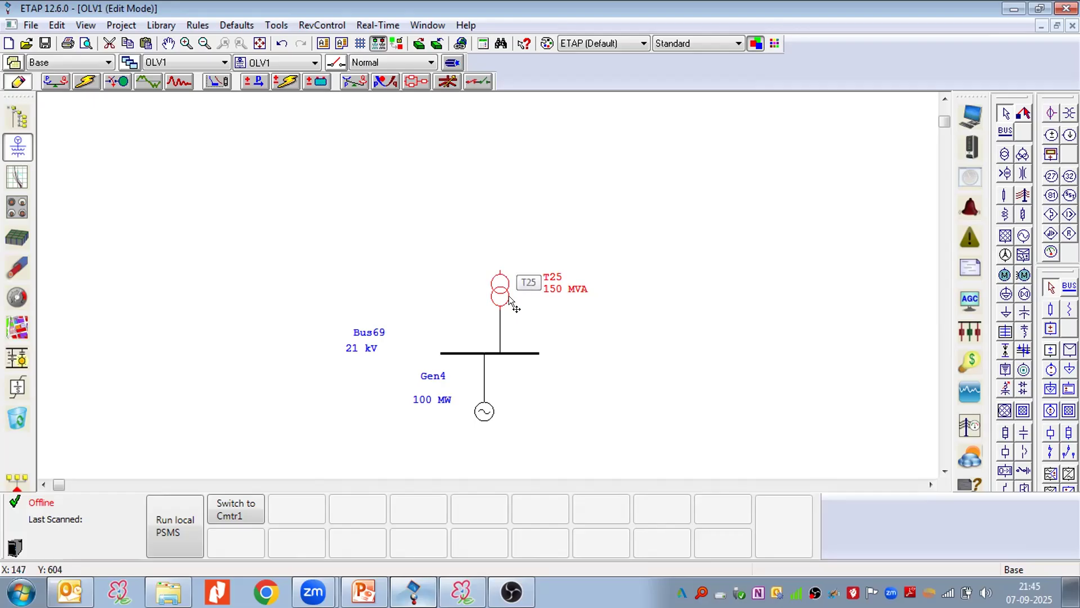
pyautogui.moveTo(500, 289); pyautogui.dragTo(500, 296)
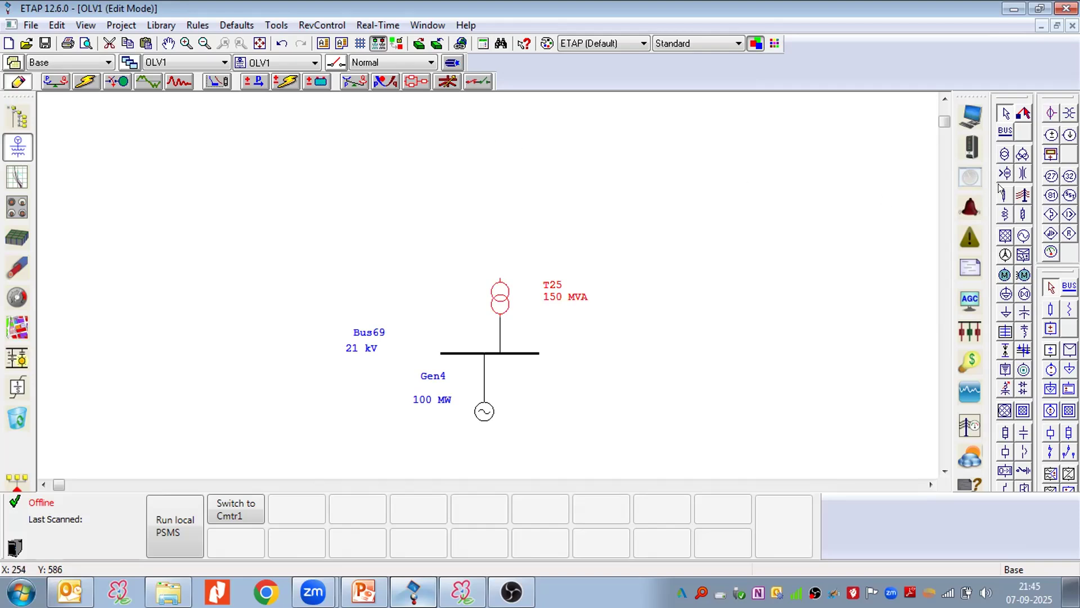
# Place a power grid element well above the transformer in the one-line diagram.
pyautogui.click(1006, 236)
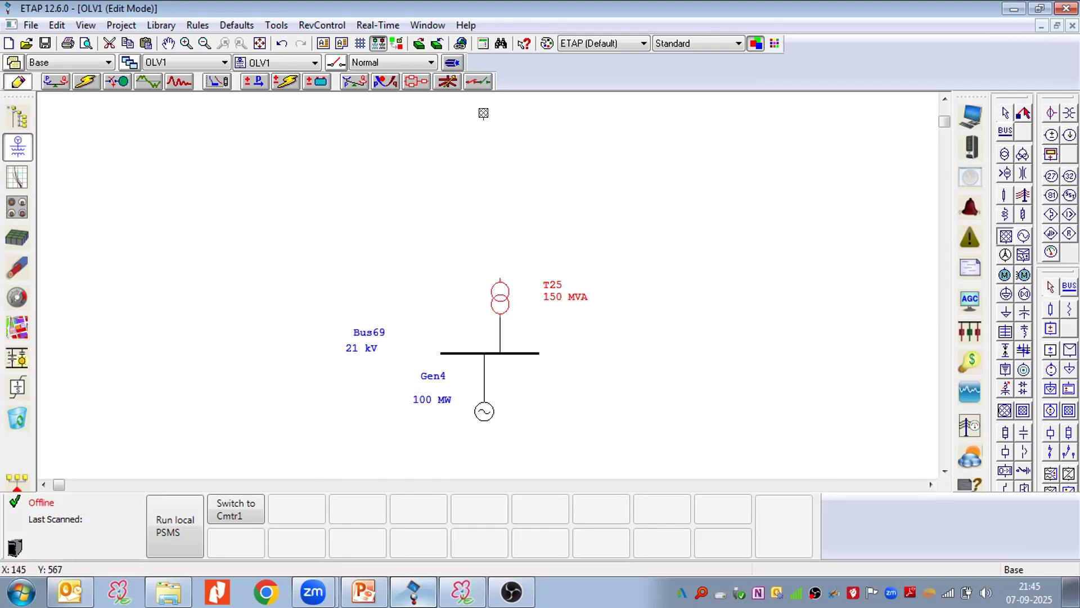
pyautogui.click(488, 113)
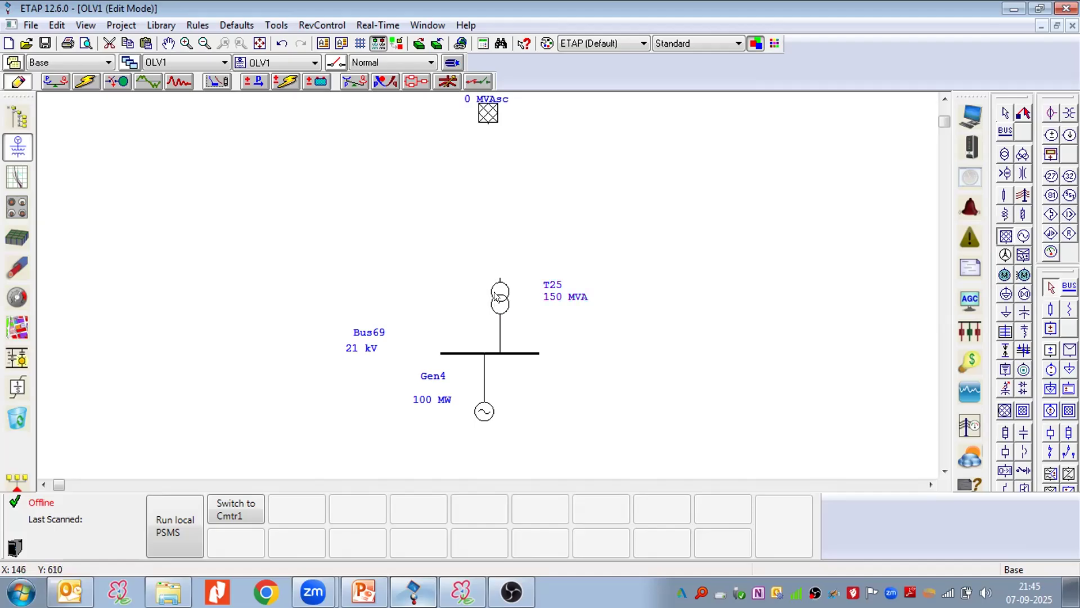
pyautogui.press('Escape')
pyautogui.click(437, 385)
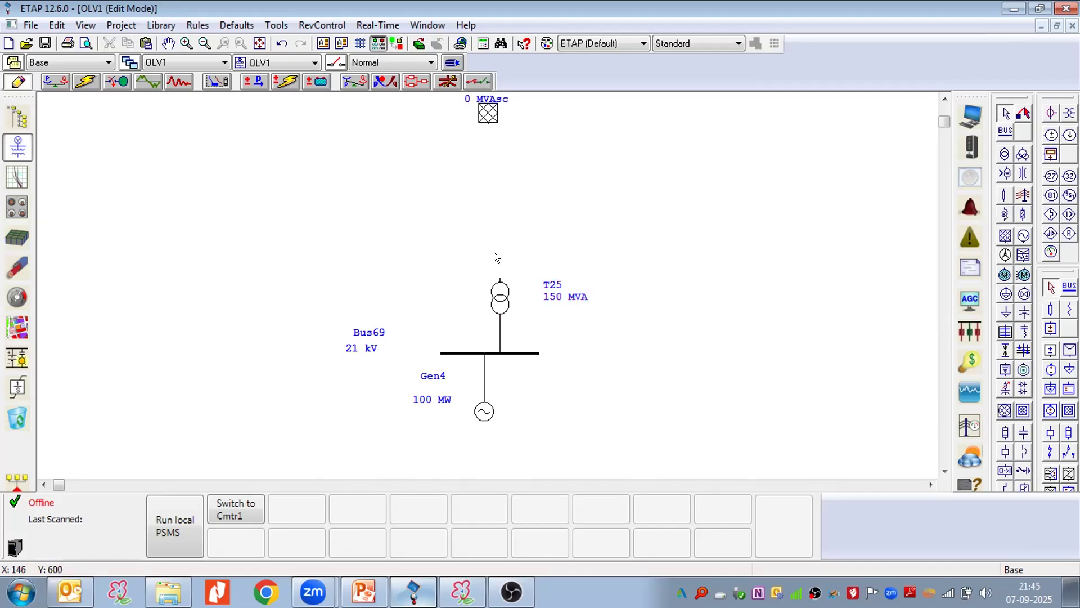
pyautogui.scroll(1, 524, 148)
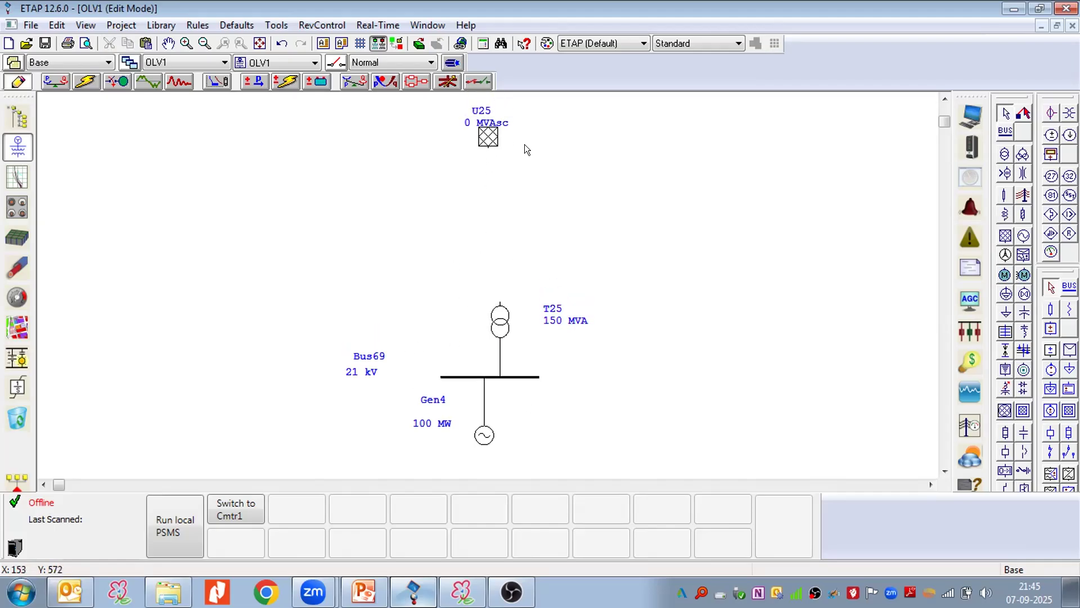
# Place a transmission line between the power grid and the transformer and connect its ends to both of them.
pyautogui.click(1023, 194)
pyautogui.click(490, 216)
pyautogui.moveTo(491, 234); pyautogui.dragTo(496, 302)
pyautogui.moveTo(489, 214); pyautogui.dragTo(489, 195)
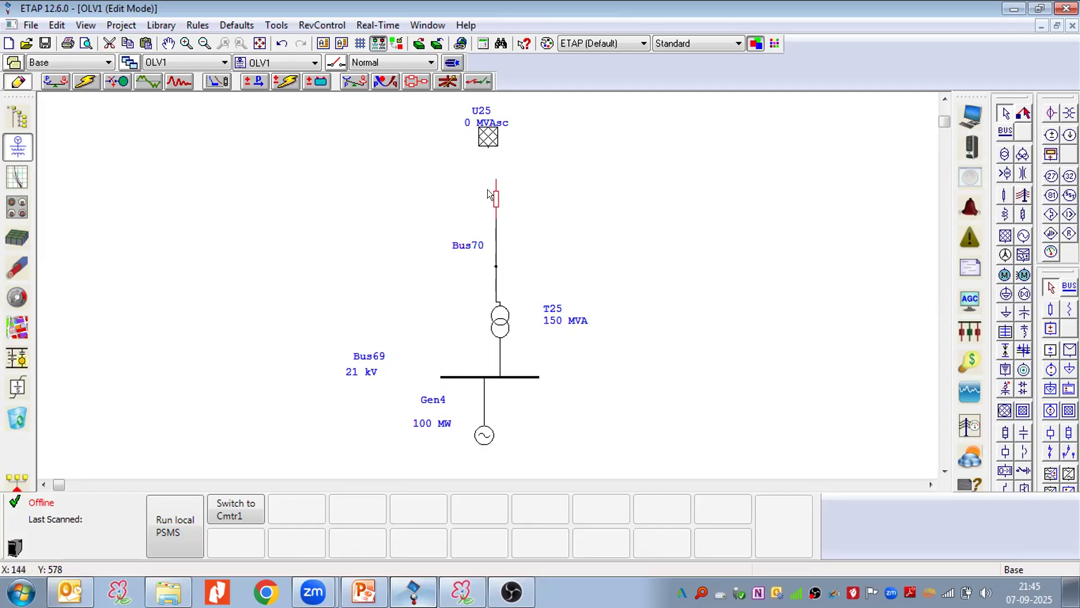
pyautogui.moveTo(495, 122)
pyautogui.mouseDown()
pyautogui.moveTo(456, 114)
pyautogui.moveTo(489, 128)
pyautogui.mouseUp()
pyautogui.moveTo(493, 177); pyautogui.dragTo(492, 180)
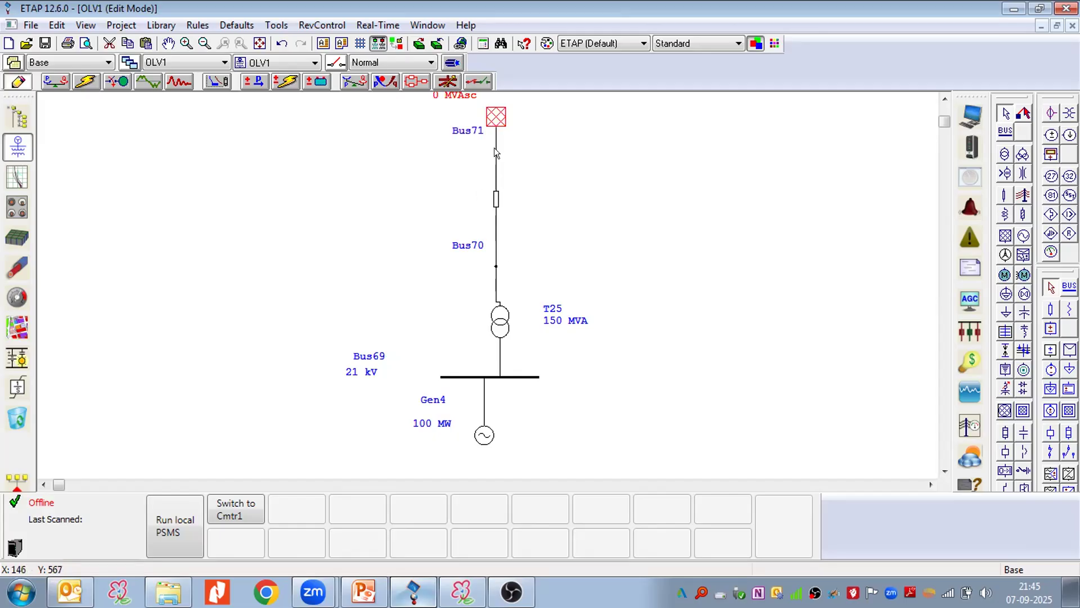
# Convert the node between the power grid and the transmission line into a full bus.
pyautogui.click(494, 149)
pyautogui.rightClick(495, 150)
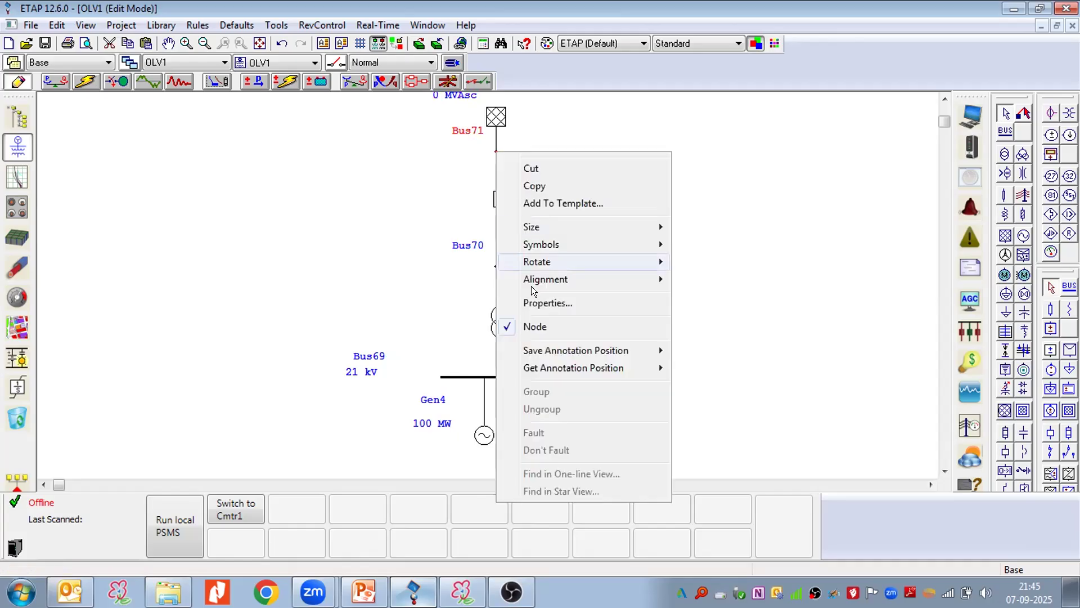
pyautogui.click(535, 326)
# Move the grid and upper bus labels clear beside their symbols and align the transformer vertically with the transmission line.
pyautogui.moveTo(455, 130); pyautogui.dragTo(437, 148)
pyautogui.moveTo(449, 92); pyautogui.dragTo(422, 113)
pyautogui.moveTo(445, 149); pyautogui.dragTo(425, 145)
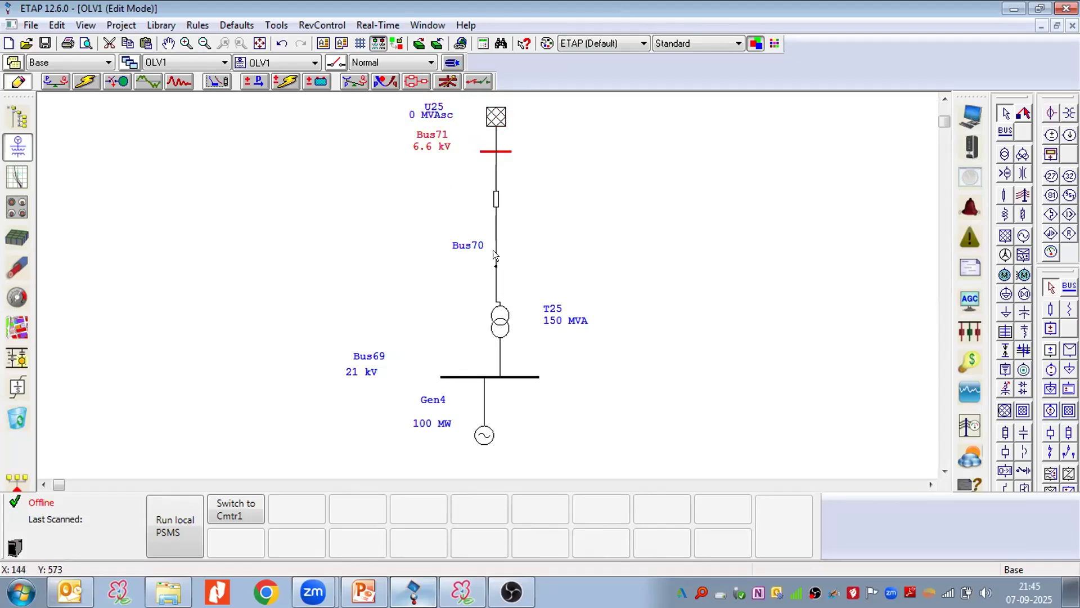
pyautogui.moveTo(500, 321); pyautogui.dragTo(496, 325)
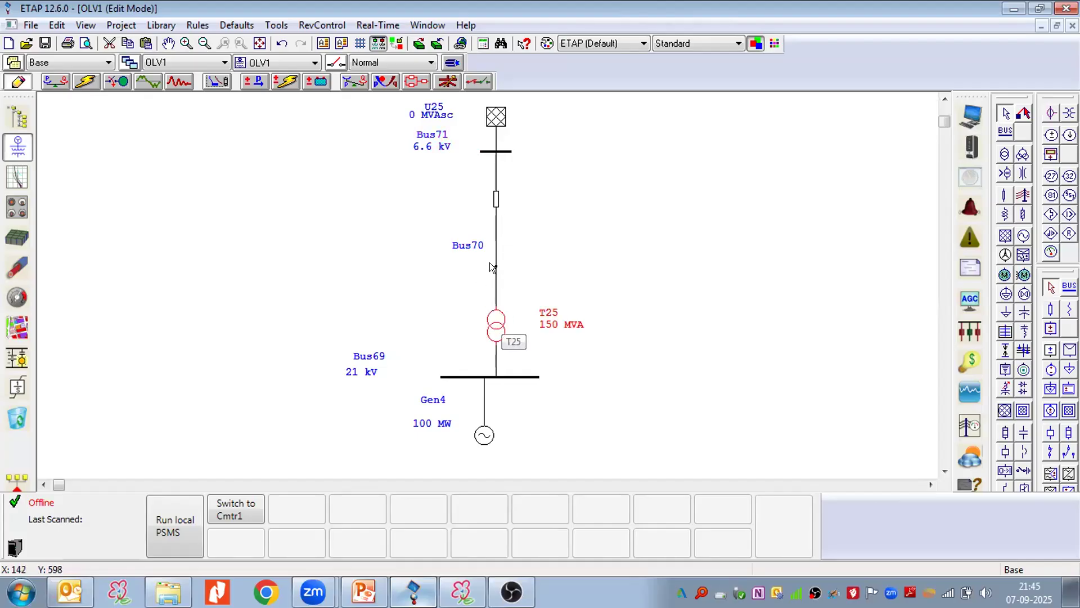
# Set the transmission line's length to 100 km.
pyautogui.click(493, 199)
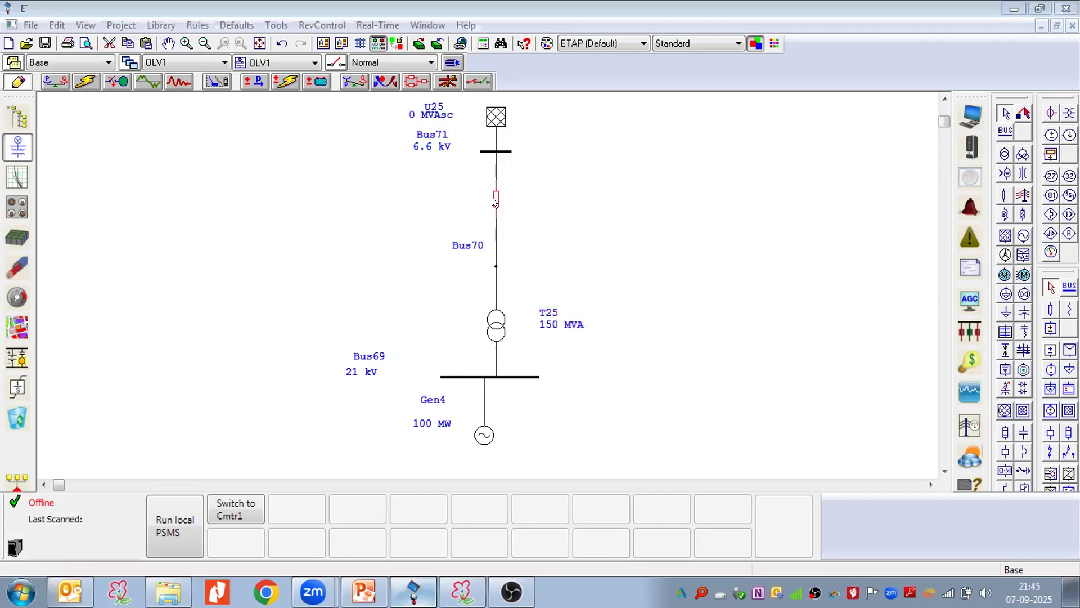
pyautogui.doubleClick(494, 200)
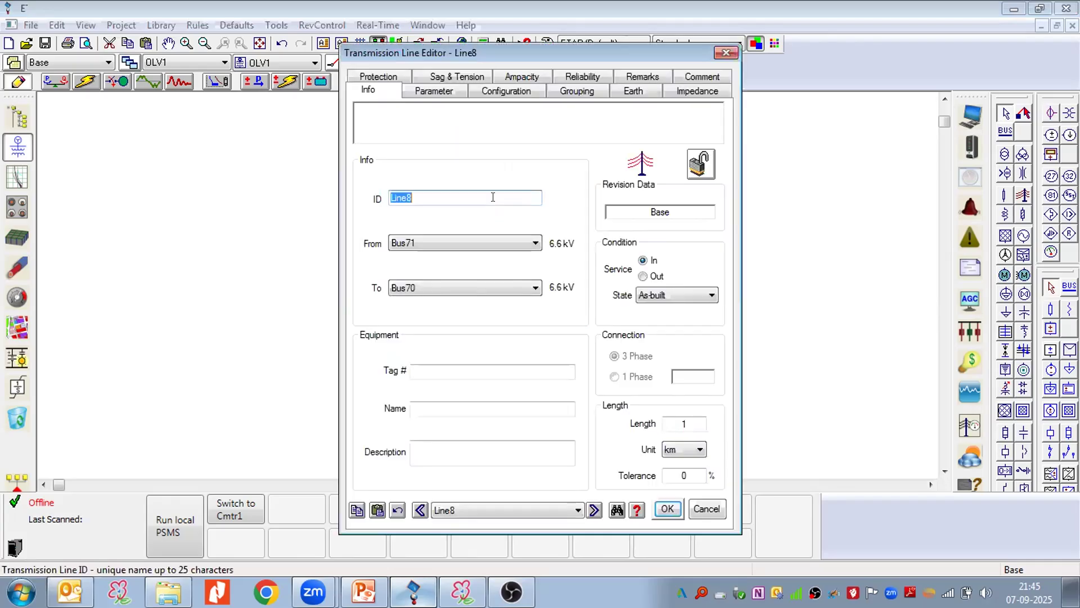
pyautogui.click(691, 429)
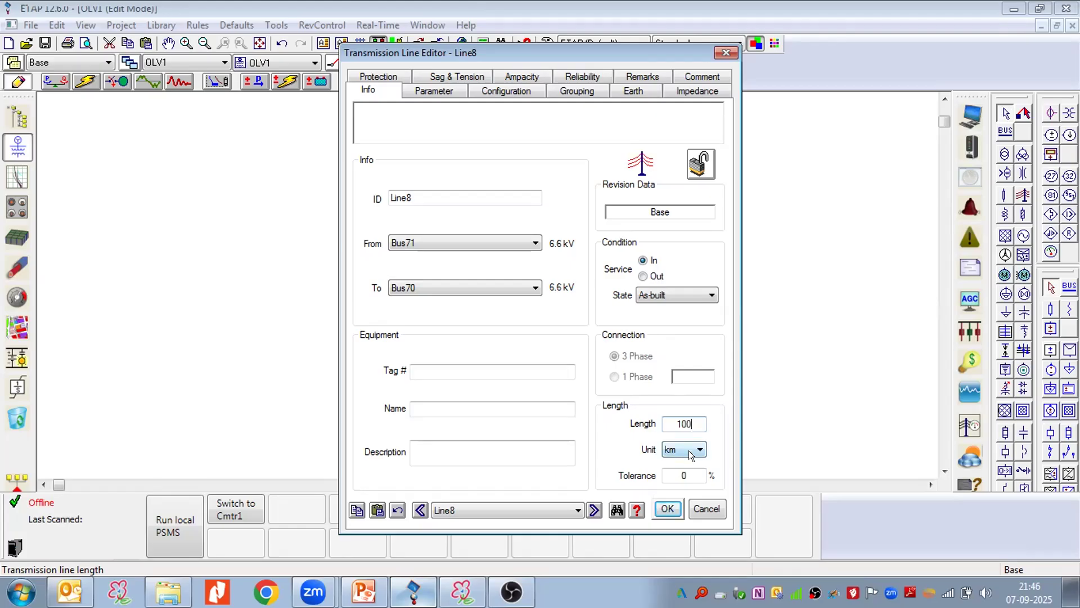
# Review the line's conductor parameters and switch its impedance to user-defined values.
pyautogui.click(430, 89)
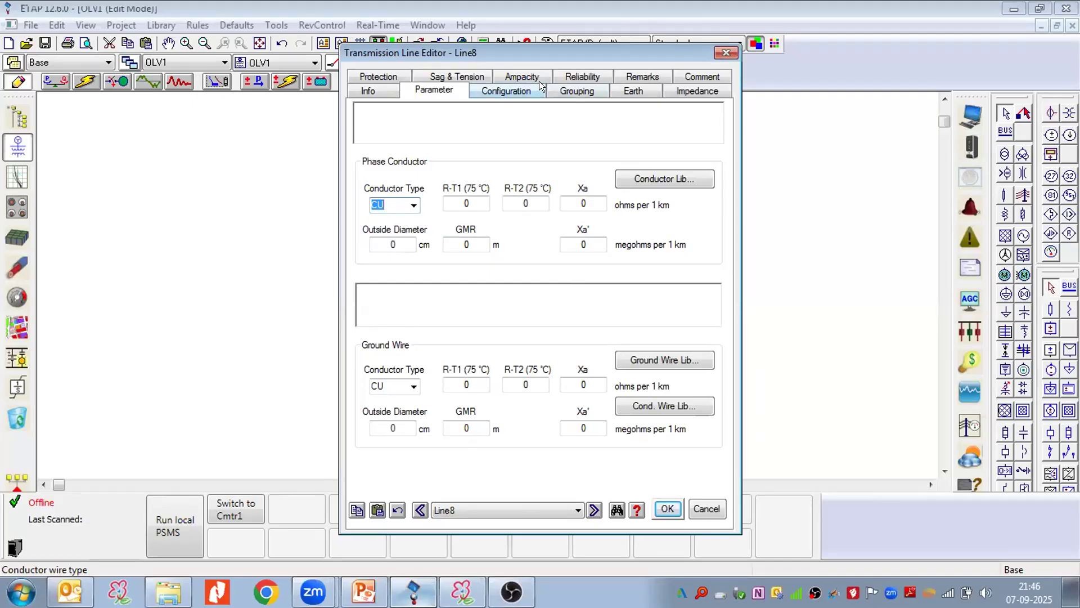
pyautogui.click(693, 89)
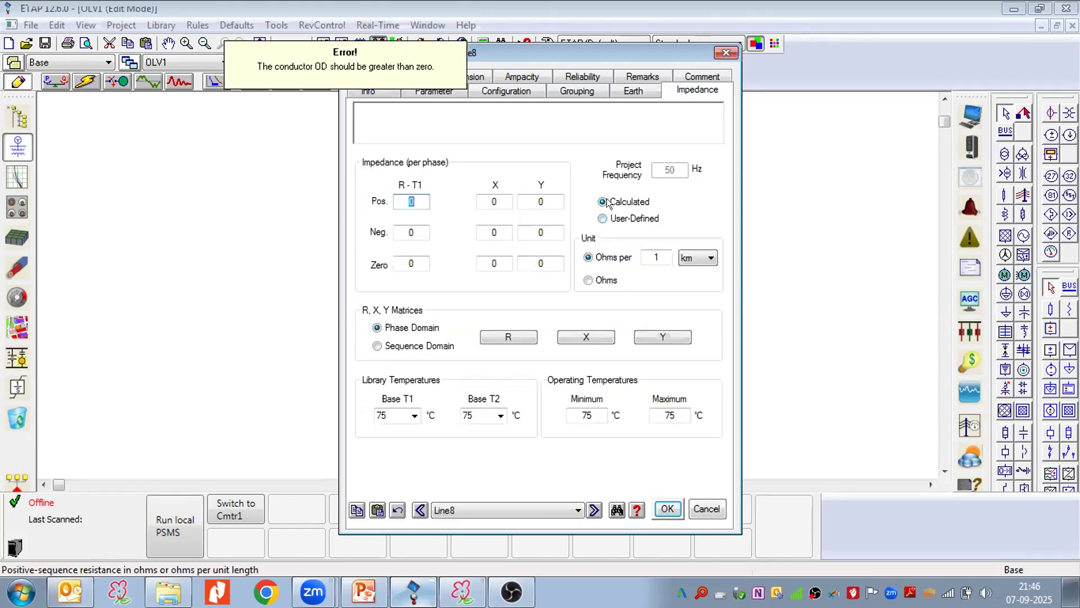
pyautogui.click(438, 89)
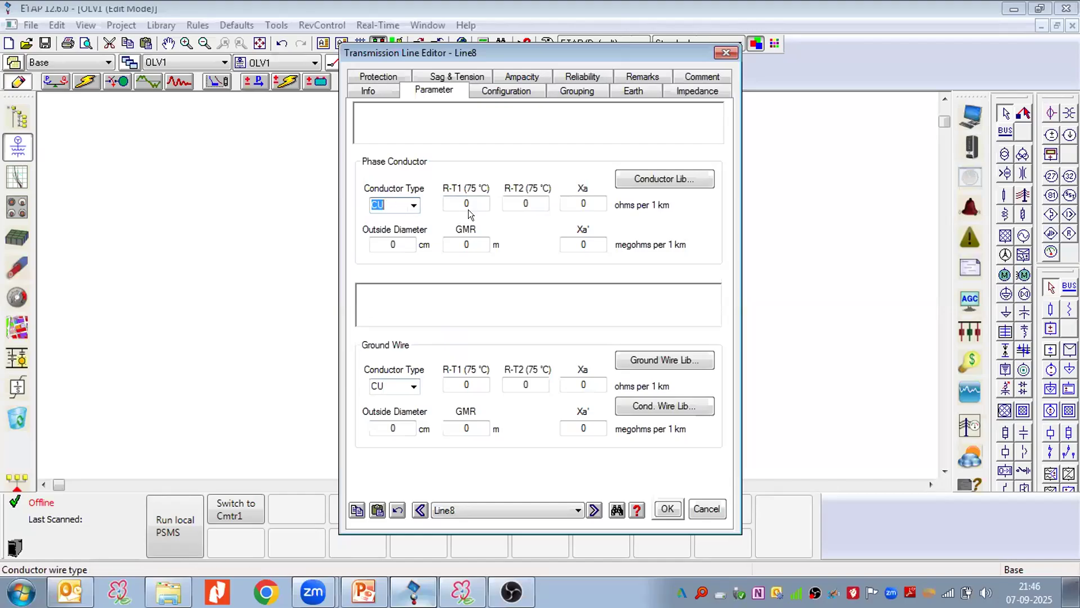
pyautogui.click(695, 87)
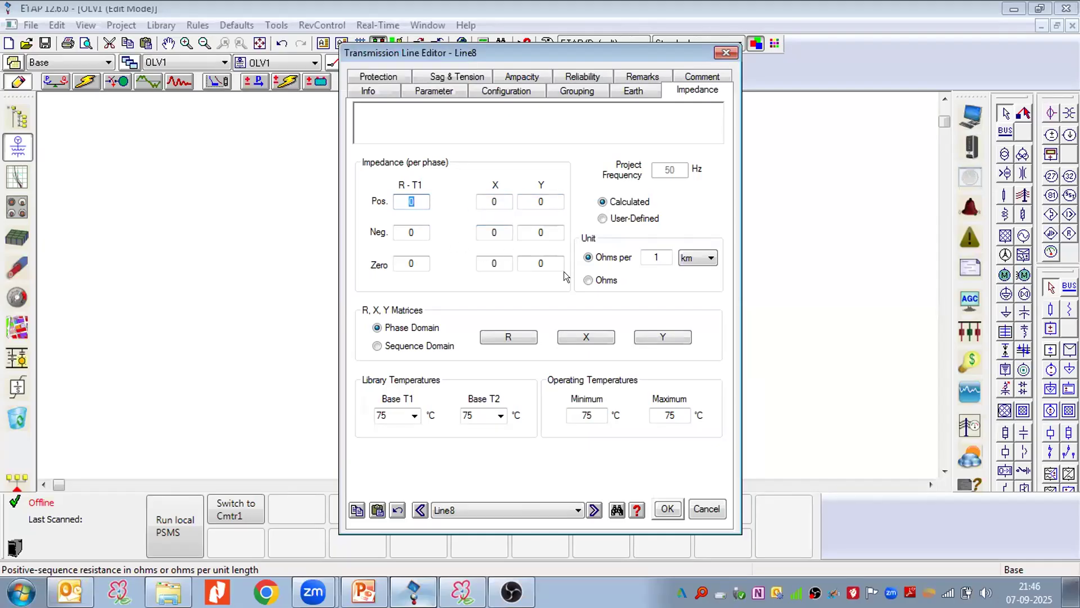
pyautogui.click(600, 215)
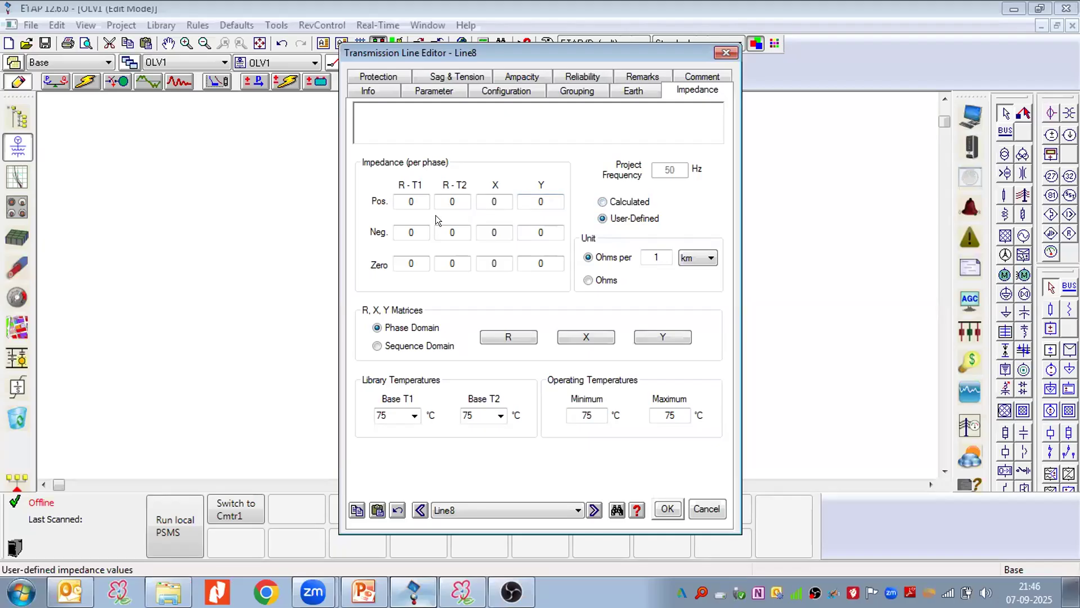
# Set the line's positive-sequence impedance to R-T1 0.1, R-T2 0.1, X 0.3 and Y 3.6 per km.
pyautogui.click(413, 201)
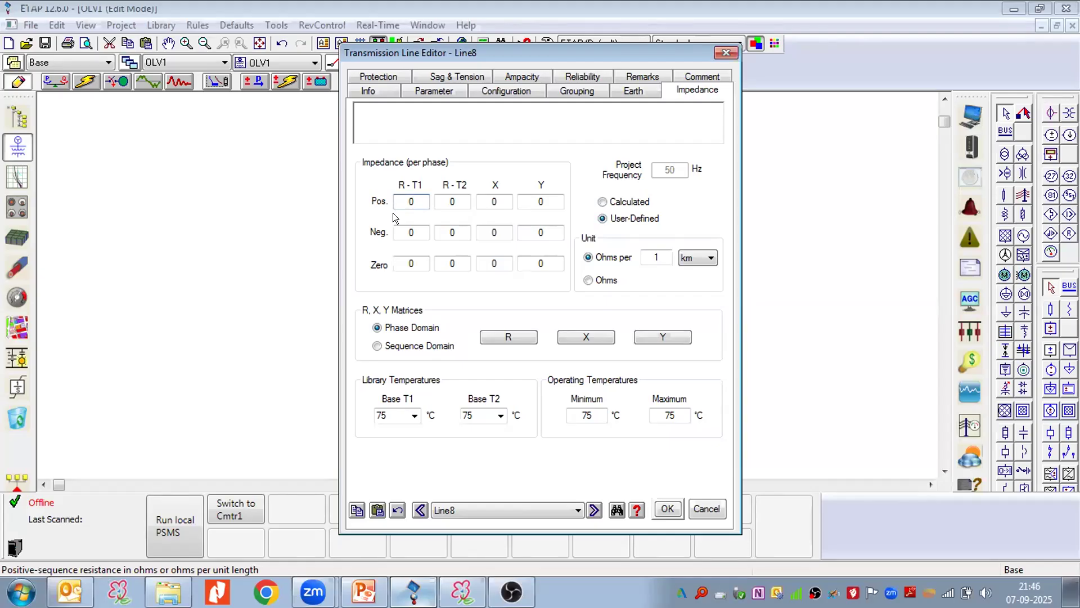
pyautogui.write('.1')
pyautogui.click(451, 202)
pyautogui.click(500, 201)
pyautogui.write('.3')
pyautogui.click(549, 199)
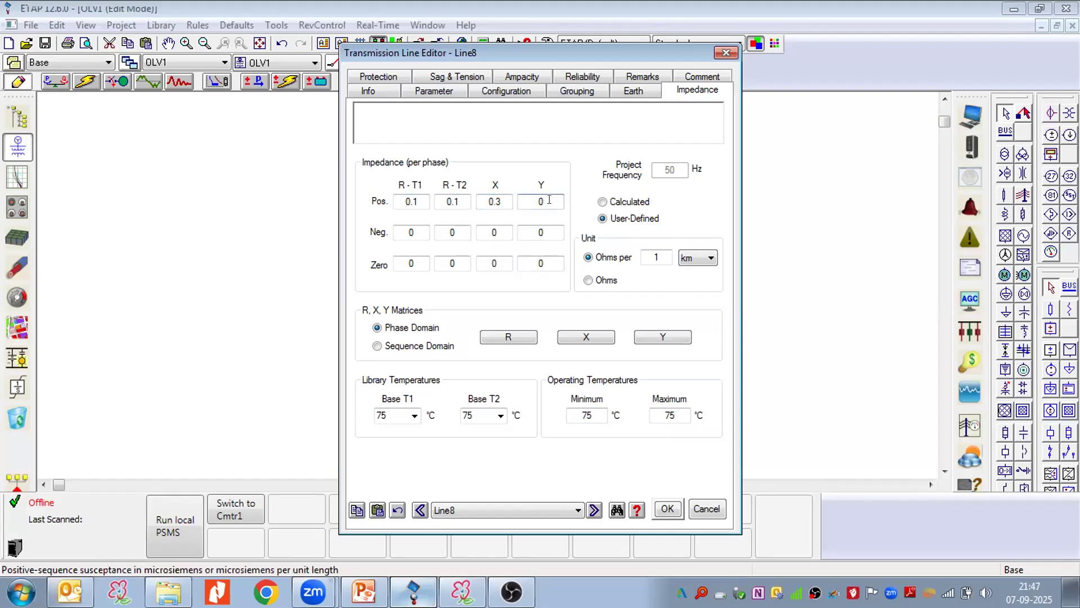
pyautogui.press('BackSpace')
pyautogui.write('3.6')
# Set the line's negative-sequence impedance to R-T1 0.1, R-T2 0.1, X 0.3 and Y 3.6 per km.
pyautogui.click(413, 232)
pyautogui.write('.1')
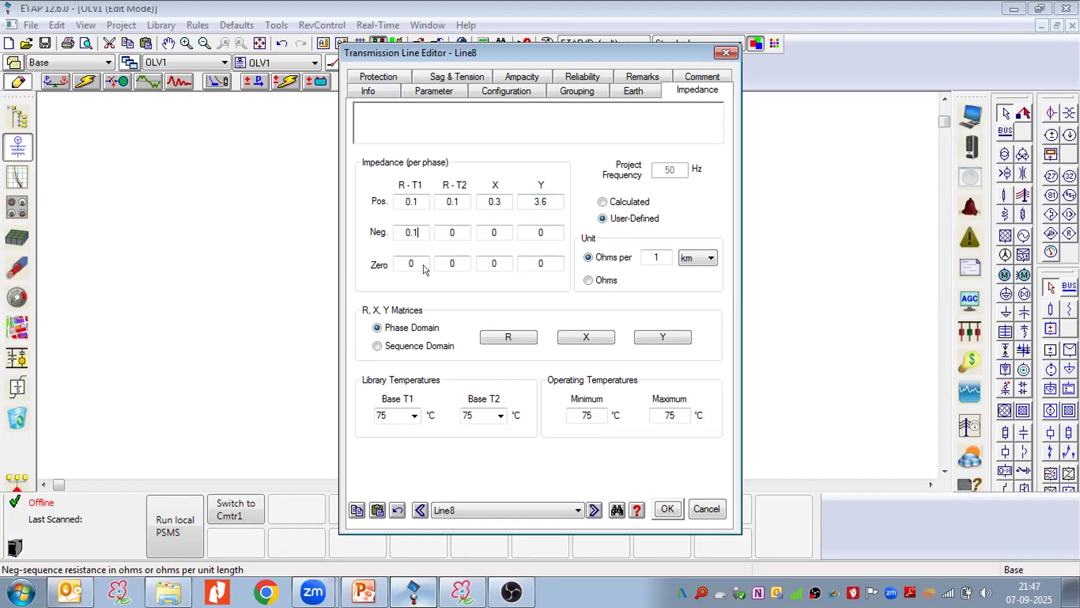
pyautogui.click(455, 230)
pyautogui.write('.1')
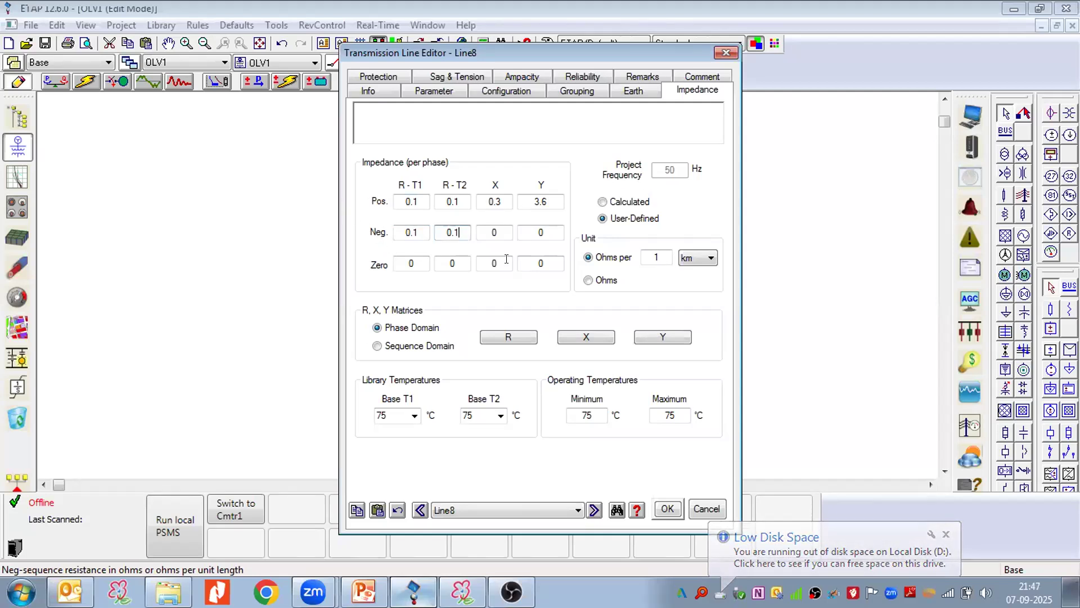
pyautogui.click(494, 228)
pyautogui.write('.')
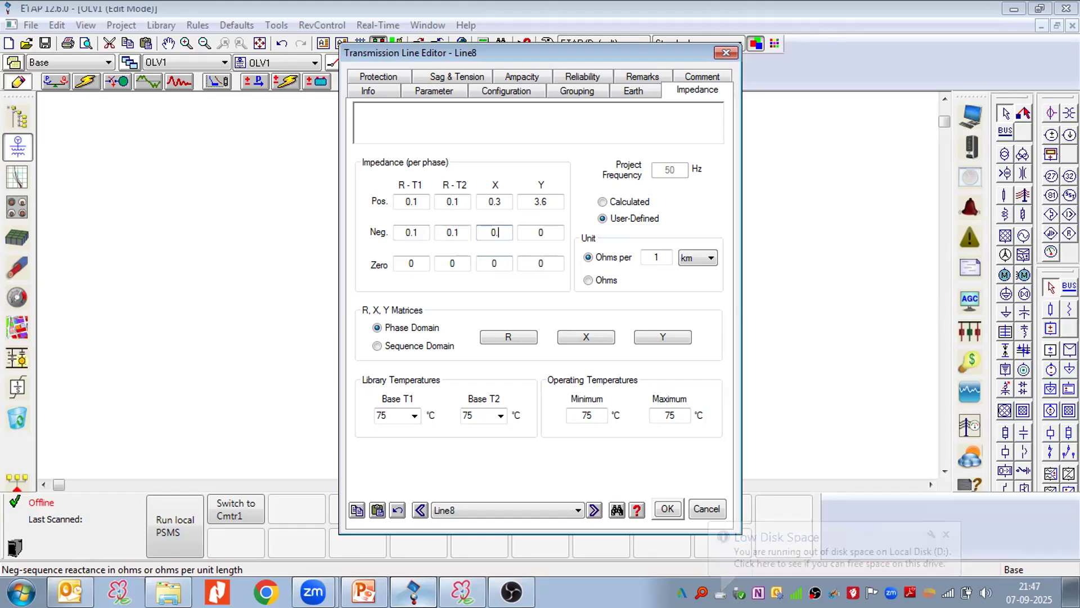
pyautogui.write('3')
pyautogui.press('Tab')
pyautogui.write('3.6')
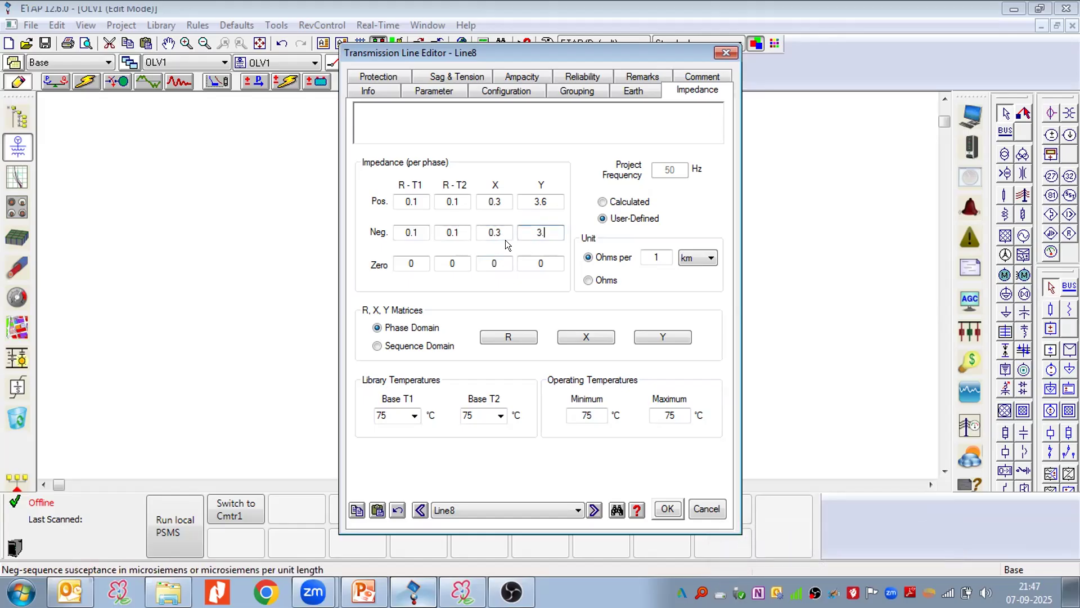
# Set the line's zero-sequence impedance to R-T1 0.3, R-T2 0.3, X 1.2 and Y 1.8, and accept the line settings.
pyautogui.click(412, 263)
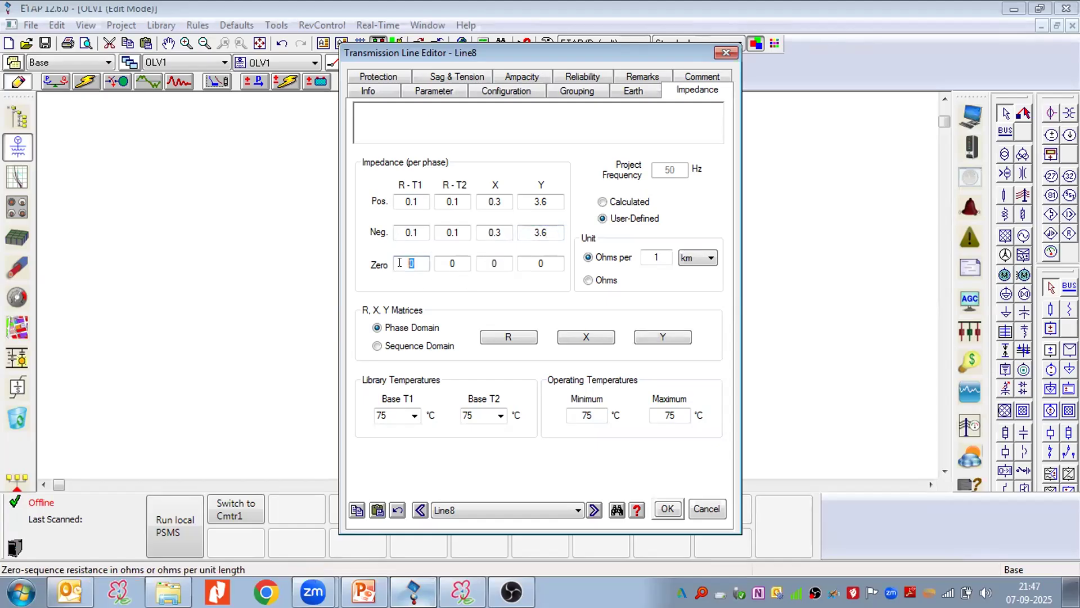
pyautogui.write('.1')
pyautogui.click(463, 262)
pyautogui.write('.3')
pyautogui.click(497, 263)
pyautogui.press('BackSpace')
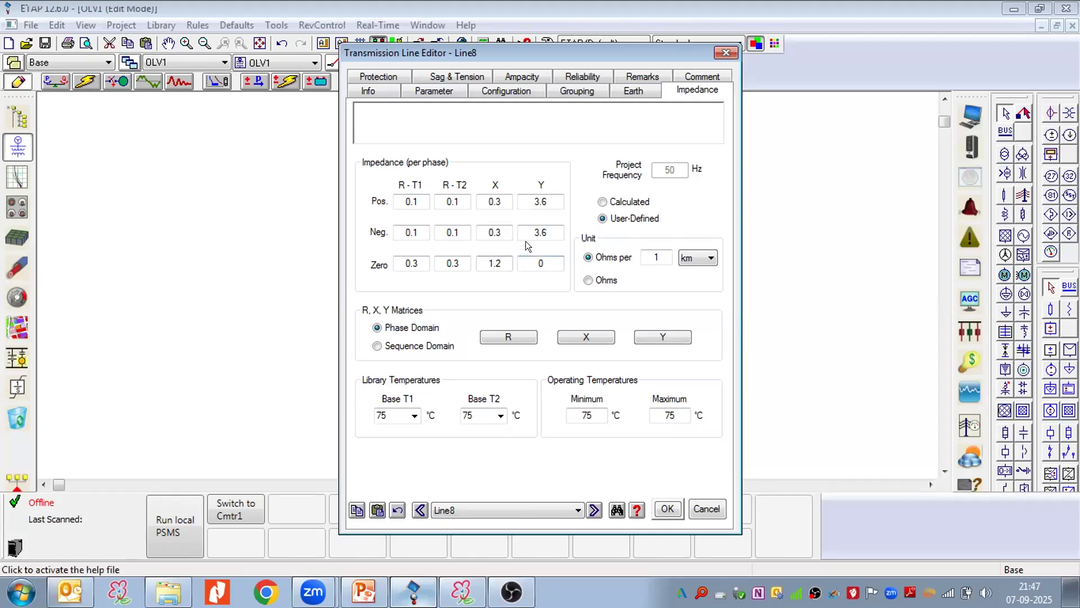
pyautogui.moveTo(553, 262); pyautogui.dragTo(492, 264)
pyautogui.write('1.8')
pyautogui.click(668, 509)
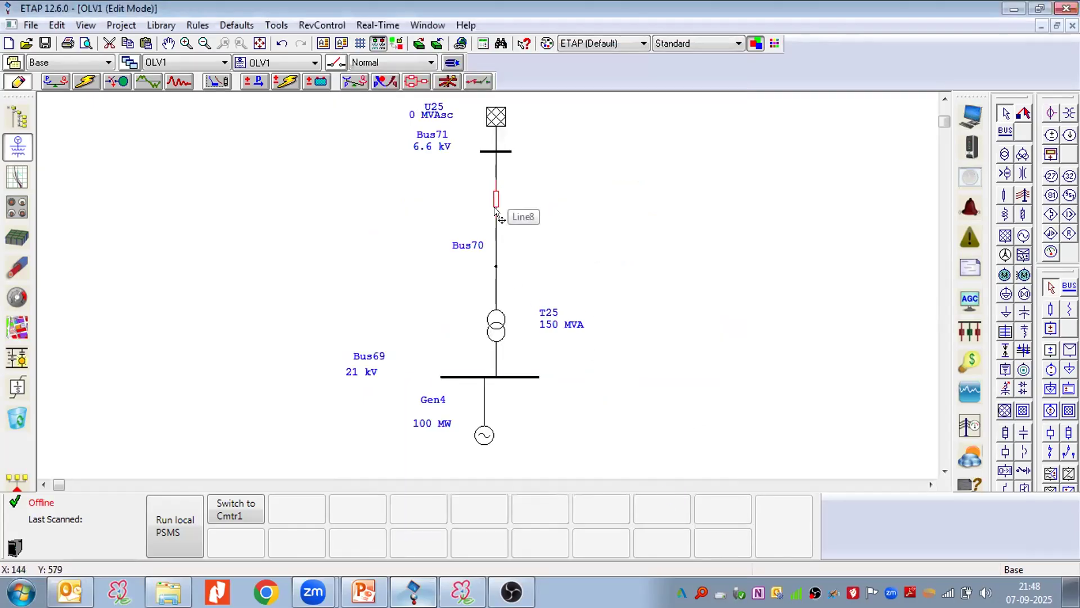
# Move the upper bus closer to the transmission line and shift the power grid slightly down towards it.
pyautogui.scroll(1, 528, 214)
pyautogui.scroll(1, 528, 214)
pyautogui.click(478, 199)
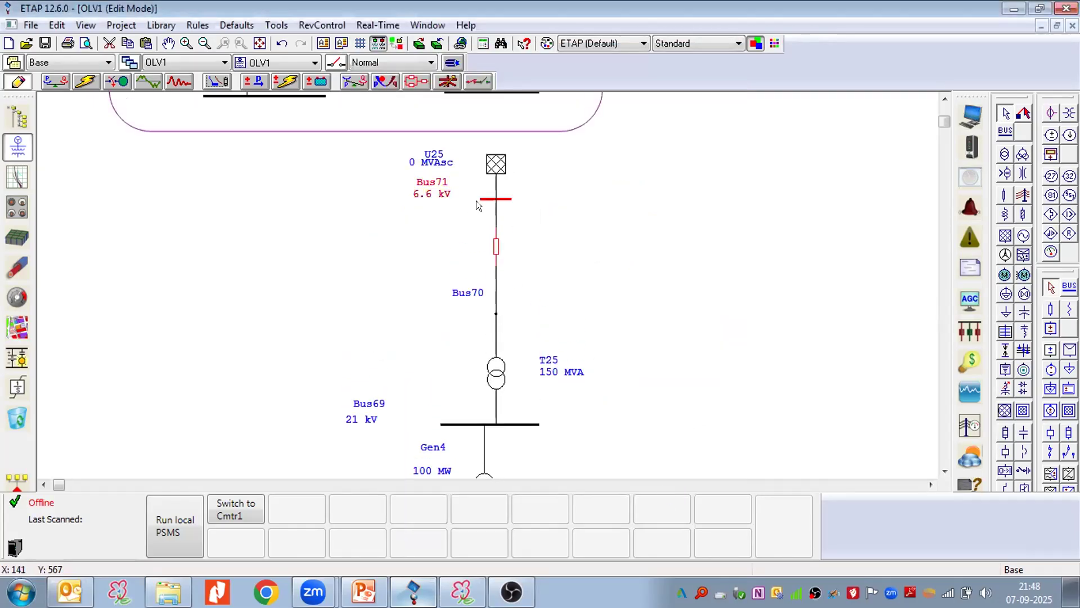
pyautogui.moveTo(487, 197); pyautogui.dragTo(487, 213)
pyautogui.moveTo(494, 163); pyautogui.dragTo(491, 171)
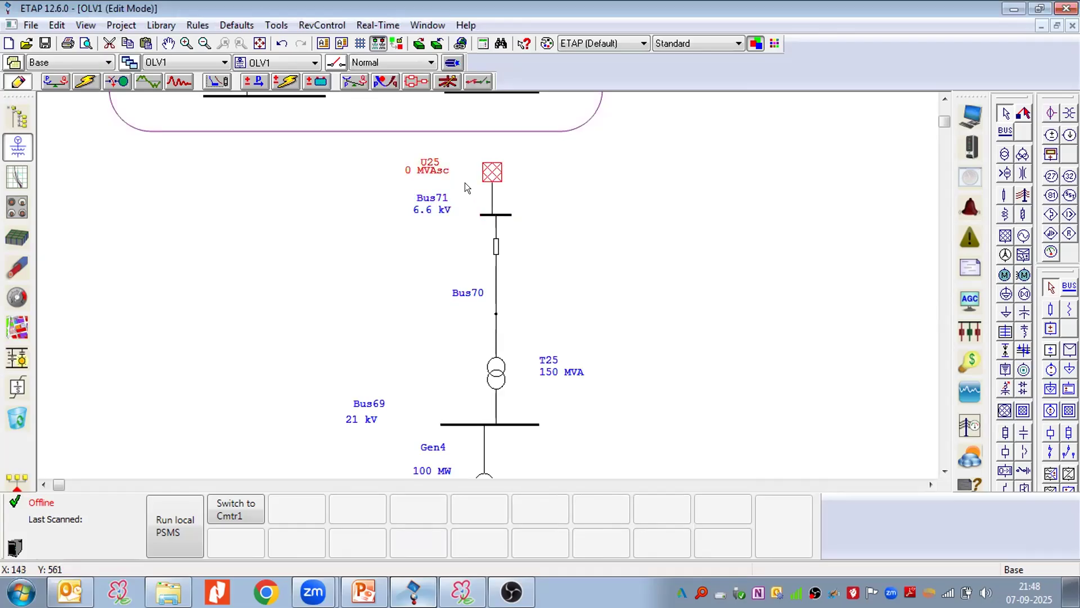
# Set the nominal voltage of the bus below the power grid to 400 kV.
pyautogui.click(477, 212)
pyautogui.doubleClick(476, 209)
pyautogui.press('Tab')
pyautogui.write('400')
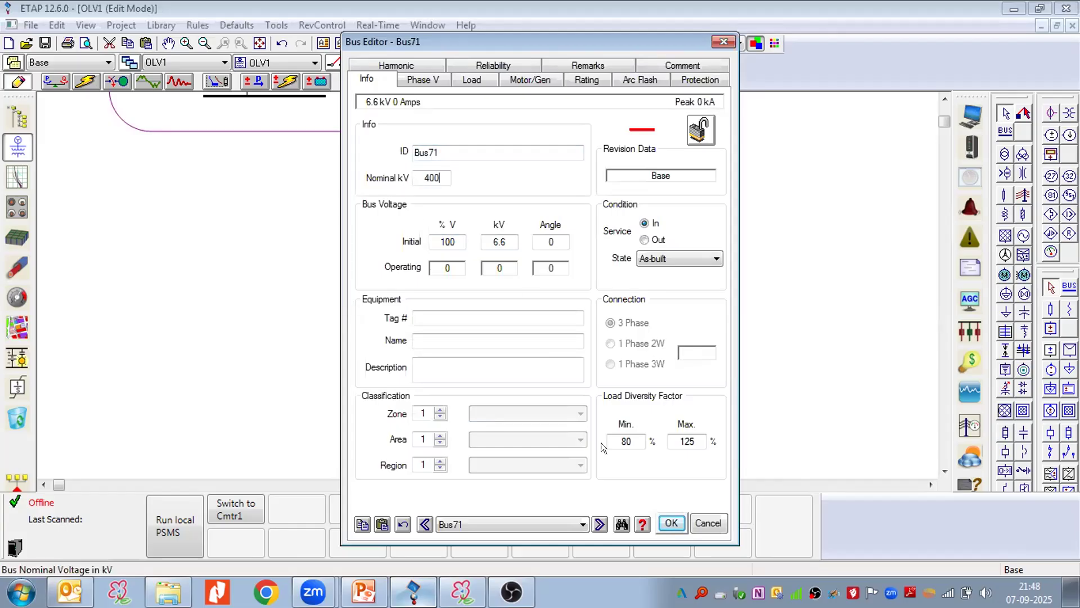
pyautogui.click(665, 519)
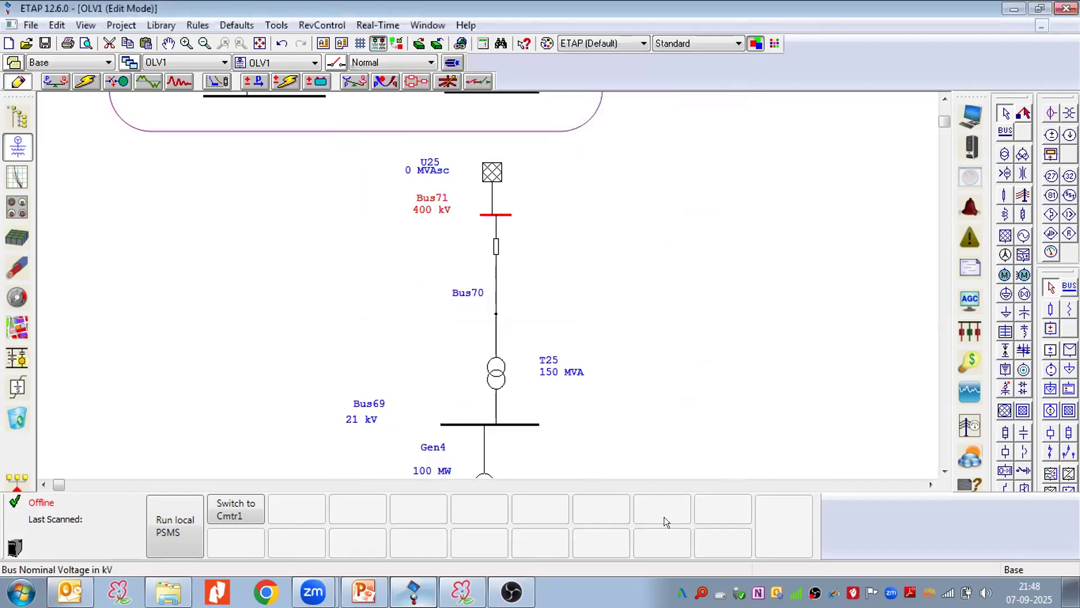
# Set the power grid's rated voltage to 400 kV.
pyautogui.doubleClick(492, 171)
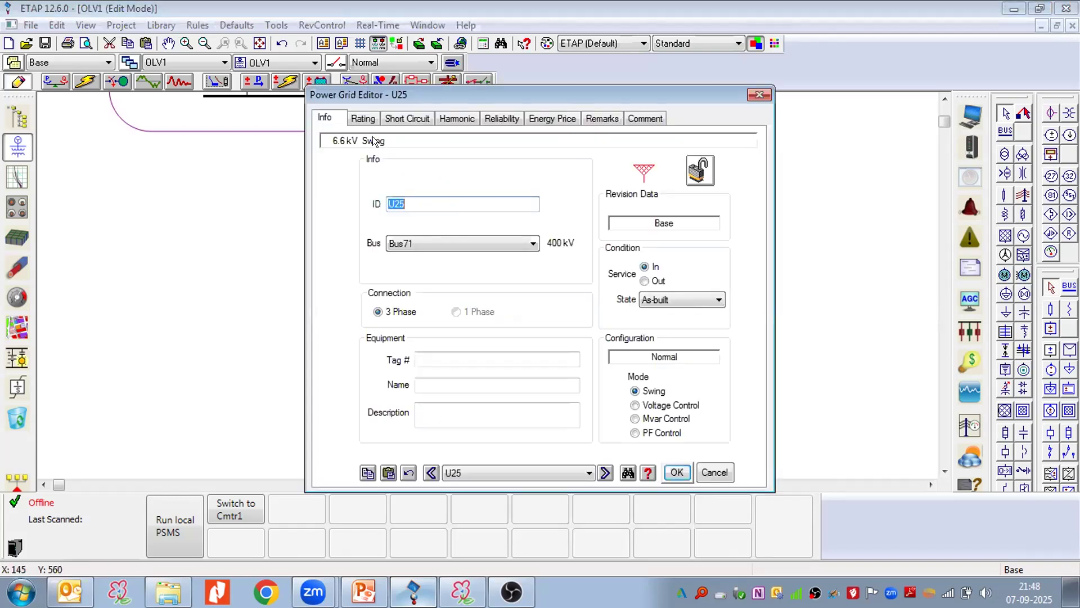
pyautogui.click(361, 119)
pyautogui.write('400')
pyautogui.click(676, 472)
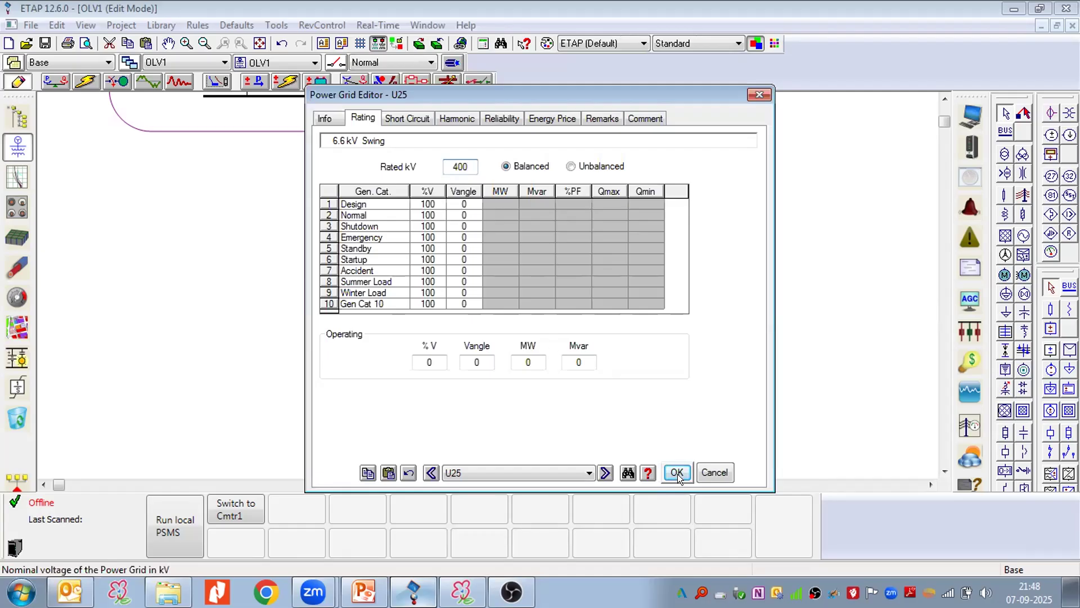
# Move the generator closer to the 21 kV bus and the power grid closer to the 400 kV bus.
pyautogui.scroll(-2, 640, 391)
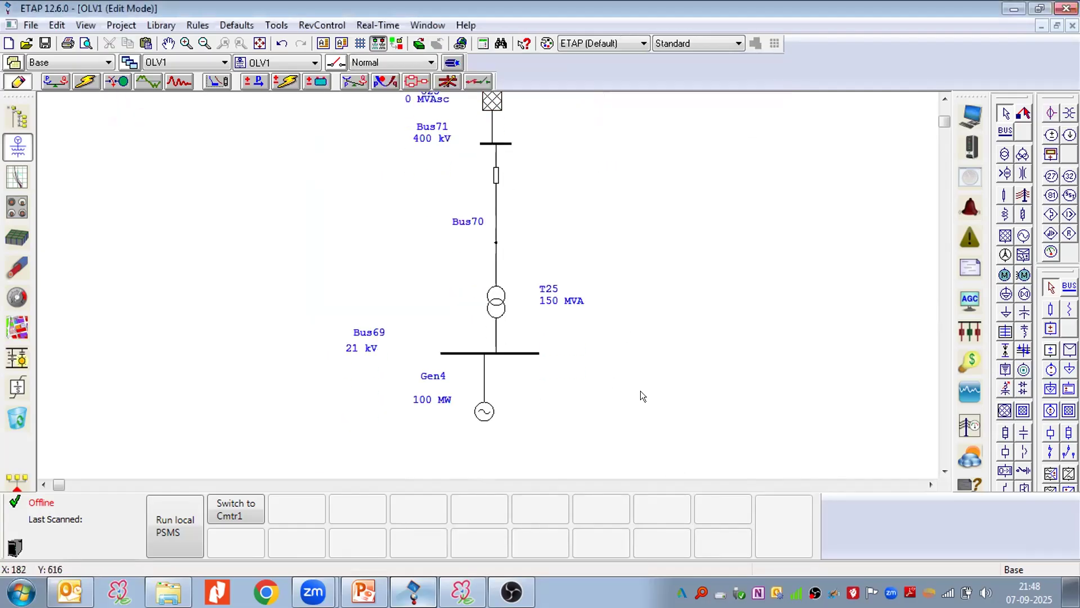
pyautogui.click(485, 392)
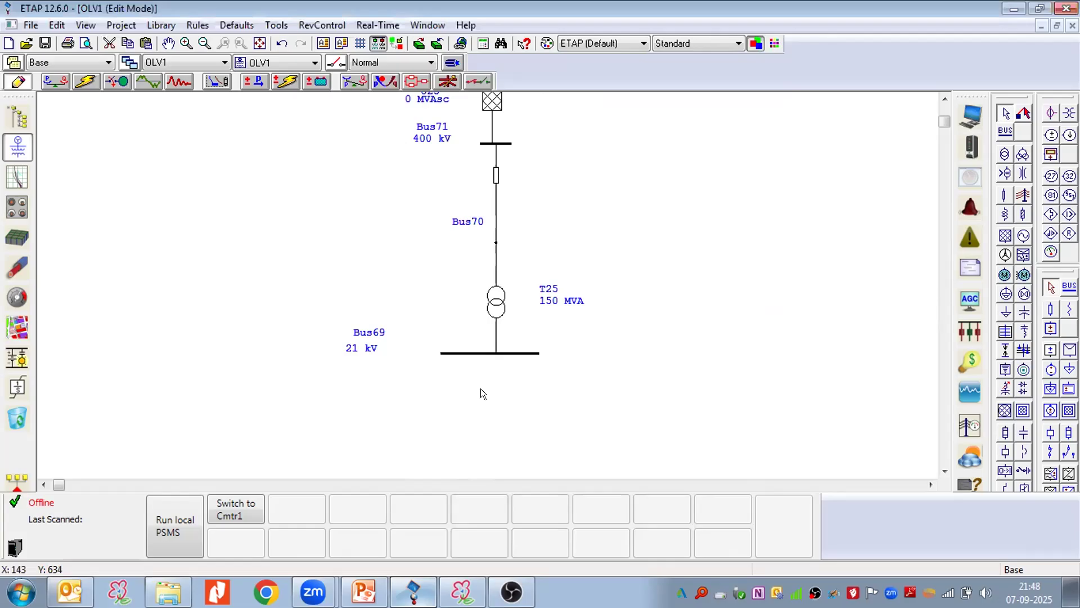
pyautogui.scroll(2, 554, 388)
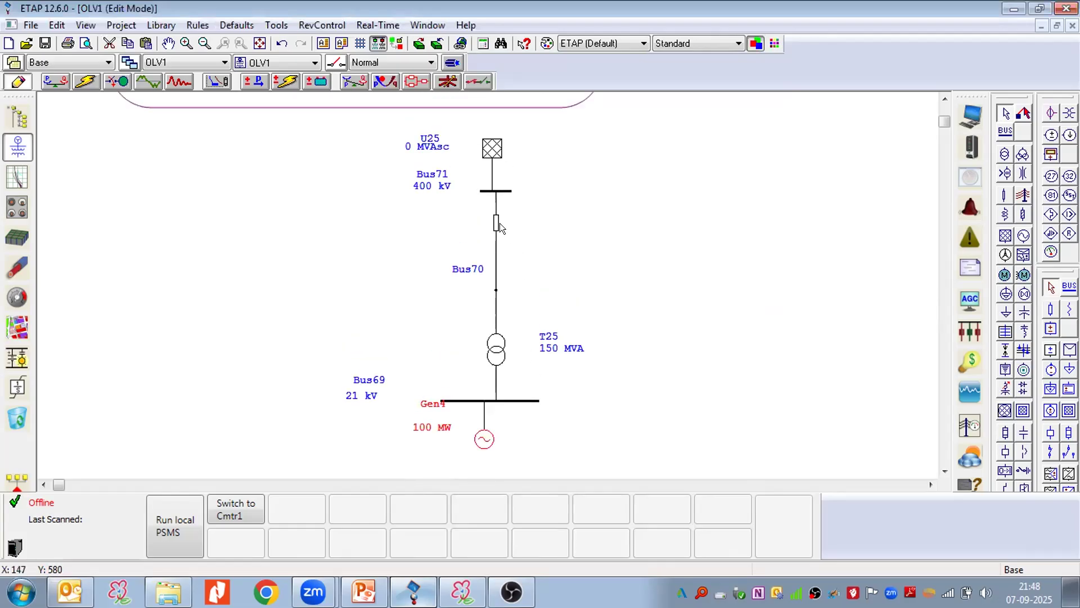
pyautogui.moveTo(492, 159); pyautogui.dragTo(490, 158)
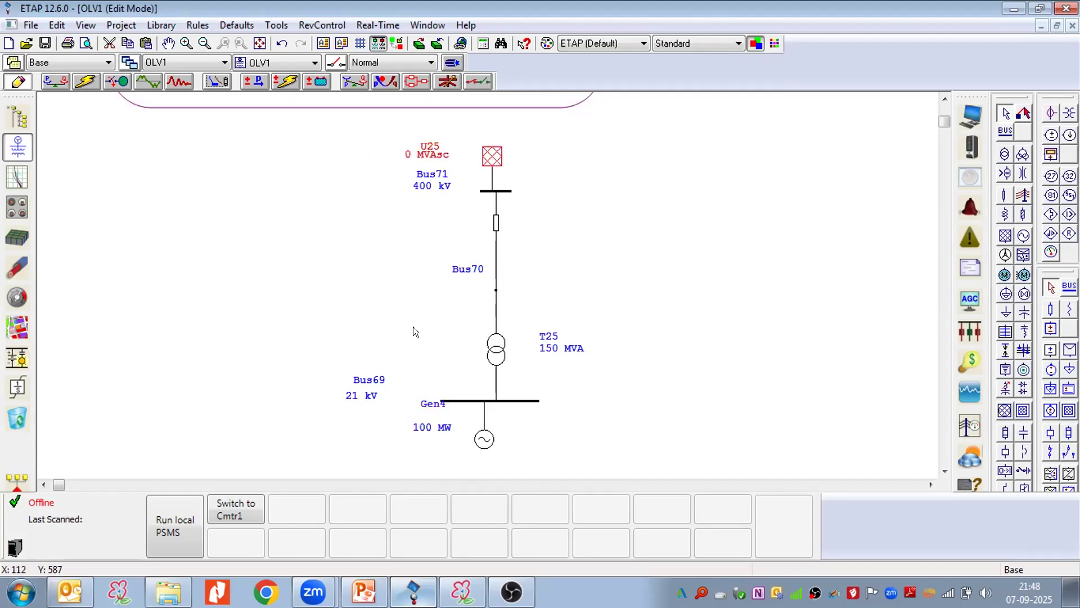
# Set the 100 MW generator's Design category Qmax and Qmin to 0, and shift its ID label just below the bus.
pyautogui.doubleClick(484, 438)
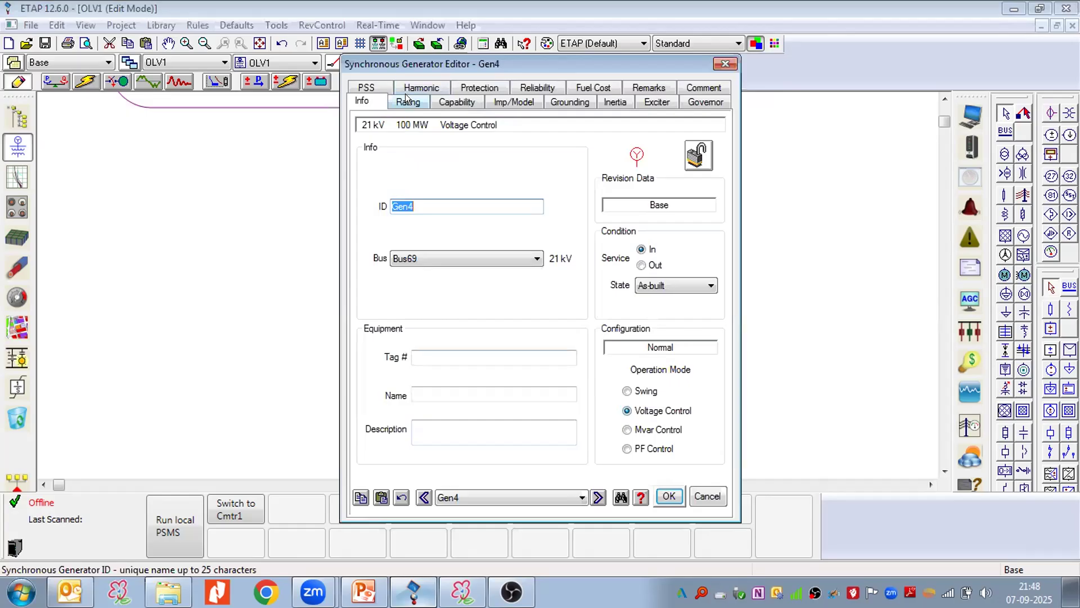
pyautogui.click(407, 103)
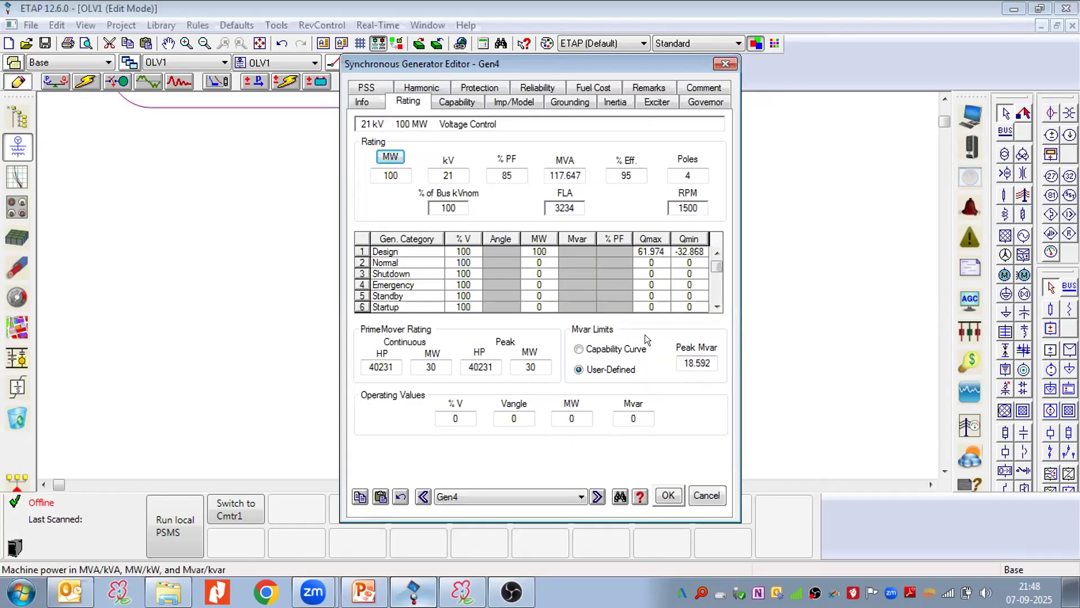
pyautogui.click(646, 254)
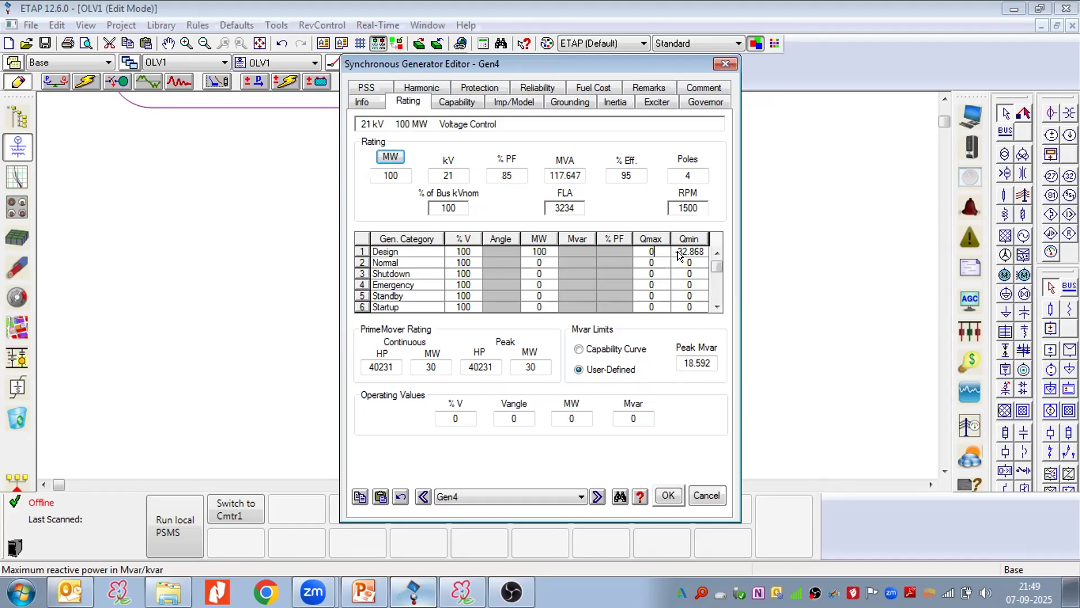
pyautogui.press('BackSpace')
pyautogui.press('BackSpace')
pyautogui.press('BackSpace')
pyautogui.press('BackSpace')
pyautogui.press('BackSpace')
pyautogui.press('BackSpace')
pyautogui.press('BackSpace')
pyautogui.write('0')
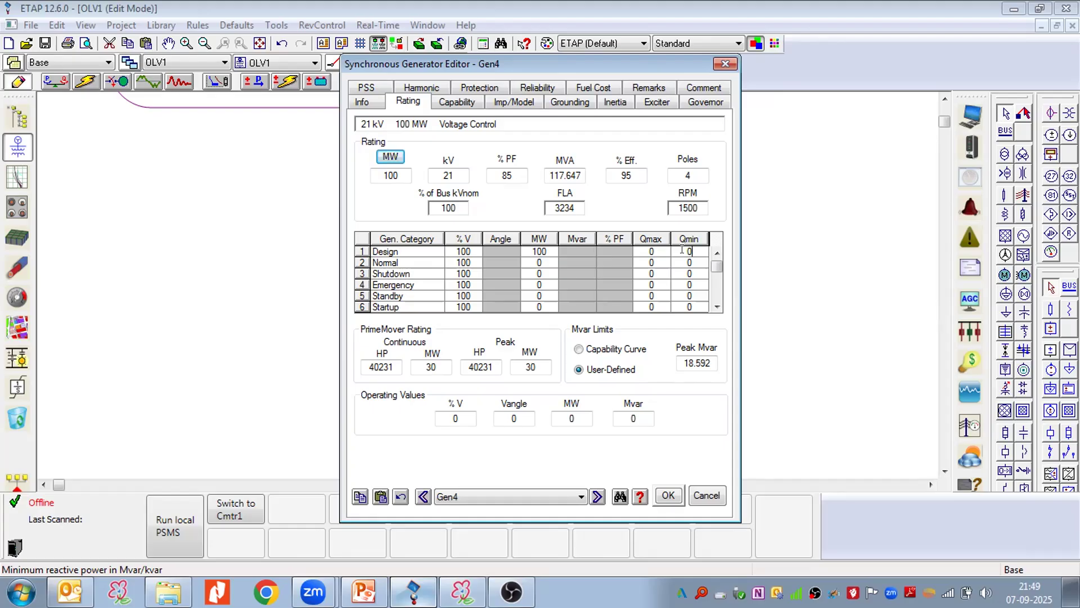
pyautogui.click(667, 495)
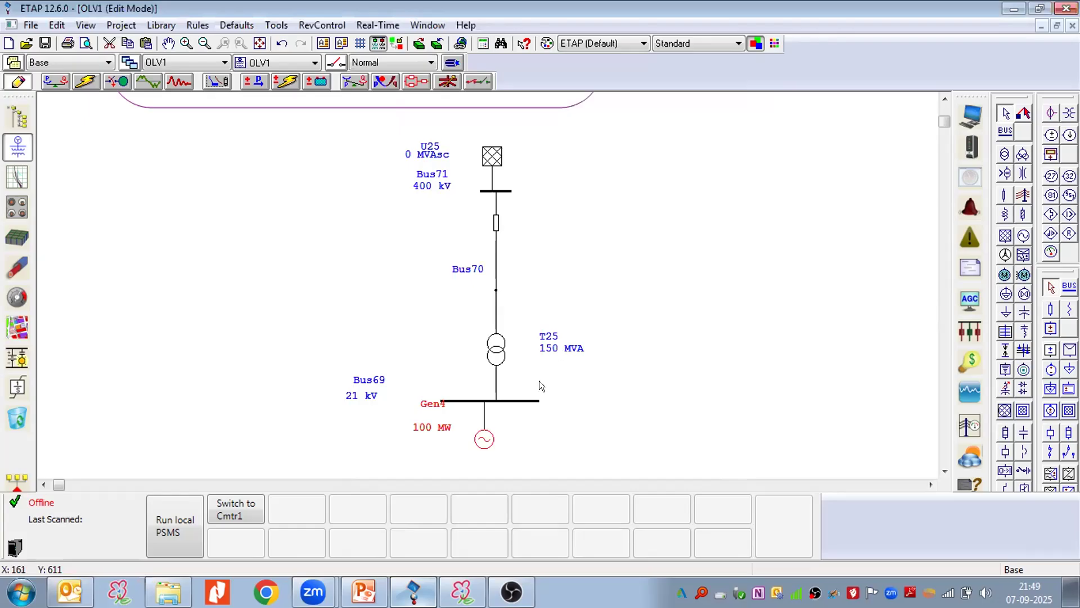
pyautogui.moveTo(422, 401)
pyautogui.mouseDown()
pyautogui.moveTo(406, 413)
pyautogui.moveTo(430, 417)
pyautogui.mouseUp()
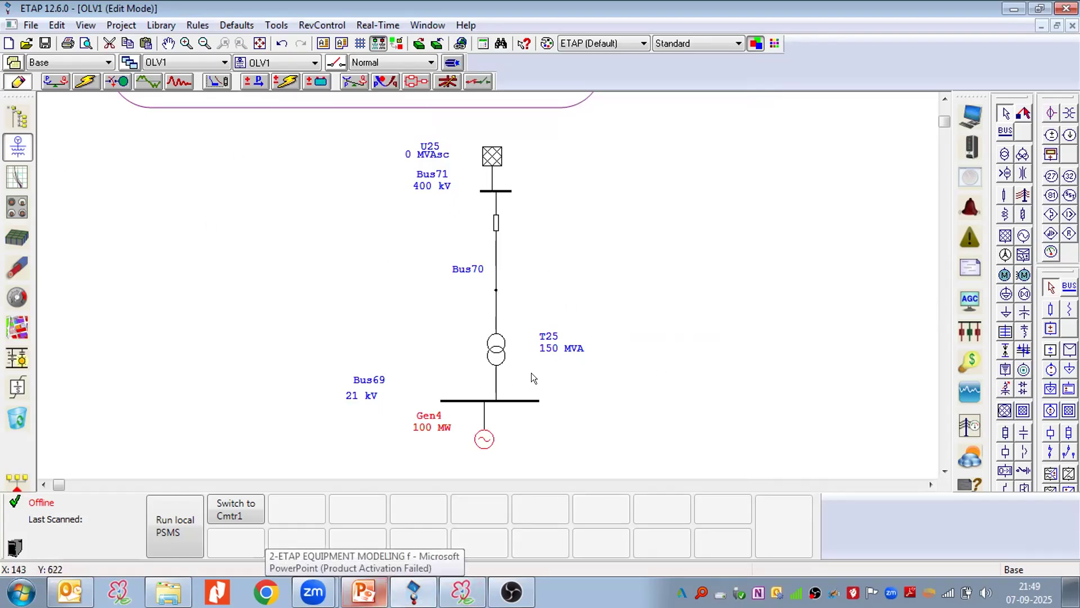
# Check the generator's rating data and the nominal voltage of the 21 kV bus.
pyautogui.doubleClick(482, 438)
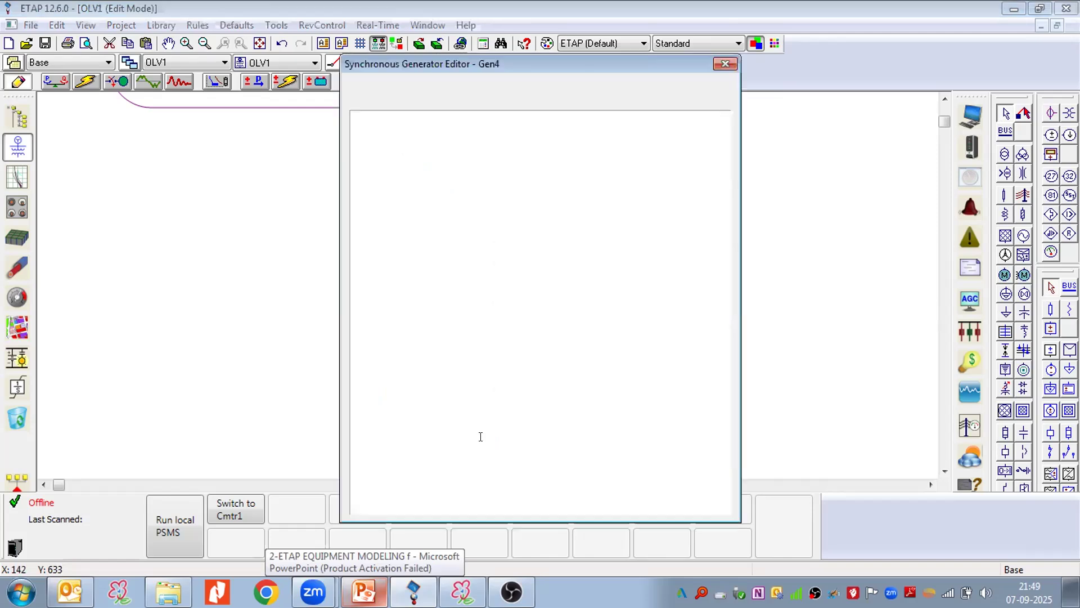
pyautogui.click(407, 101)
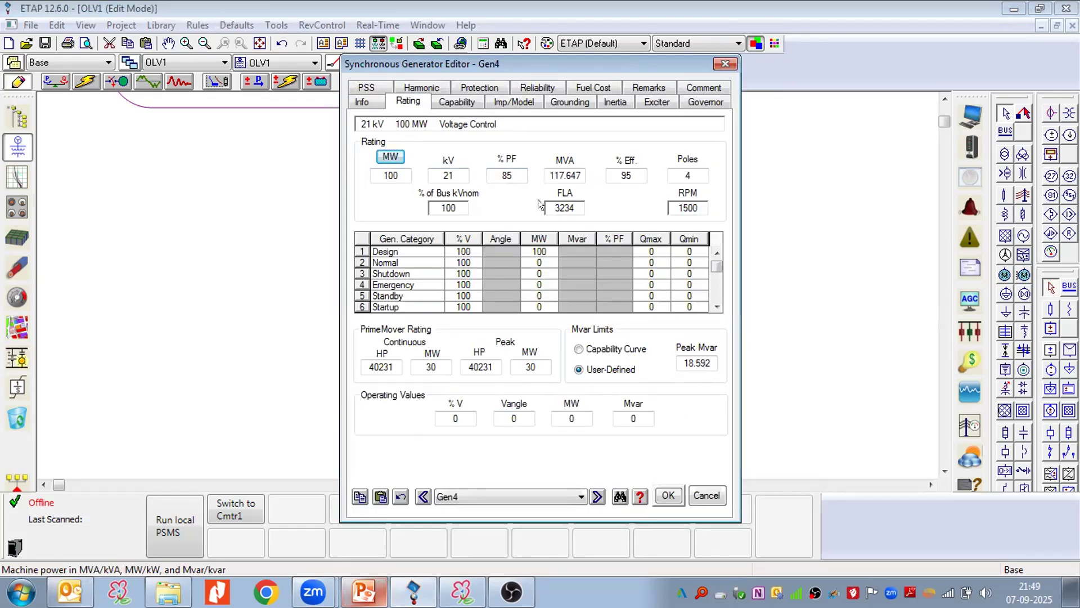
pyautogui.click(667, 497)
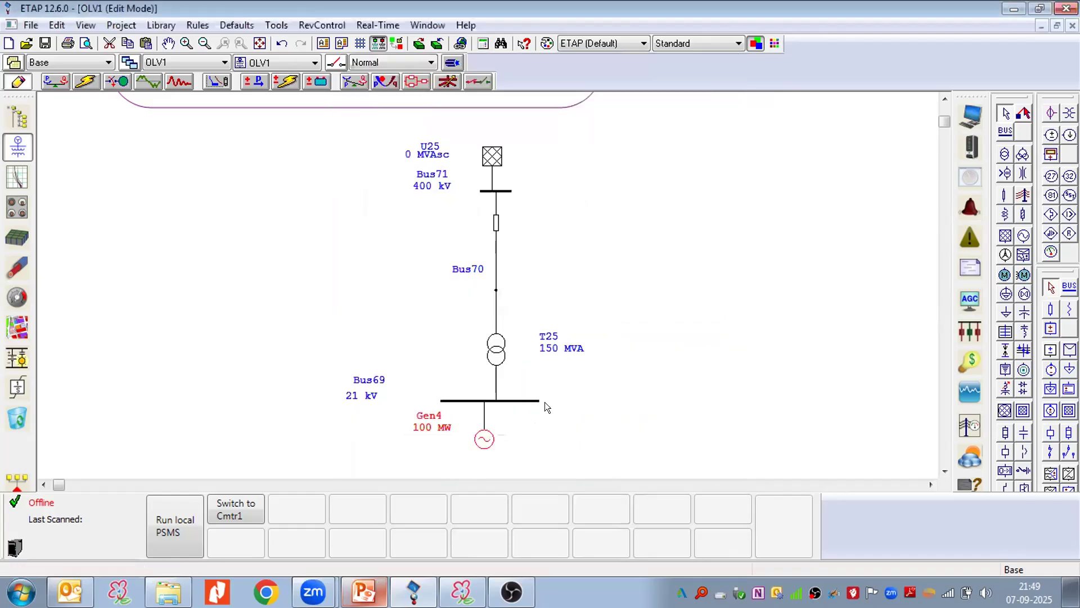
pyautogui.doubleClick(455, 396)
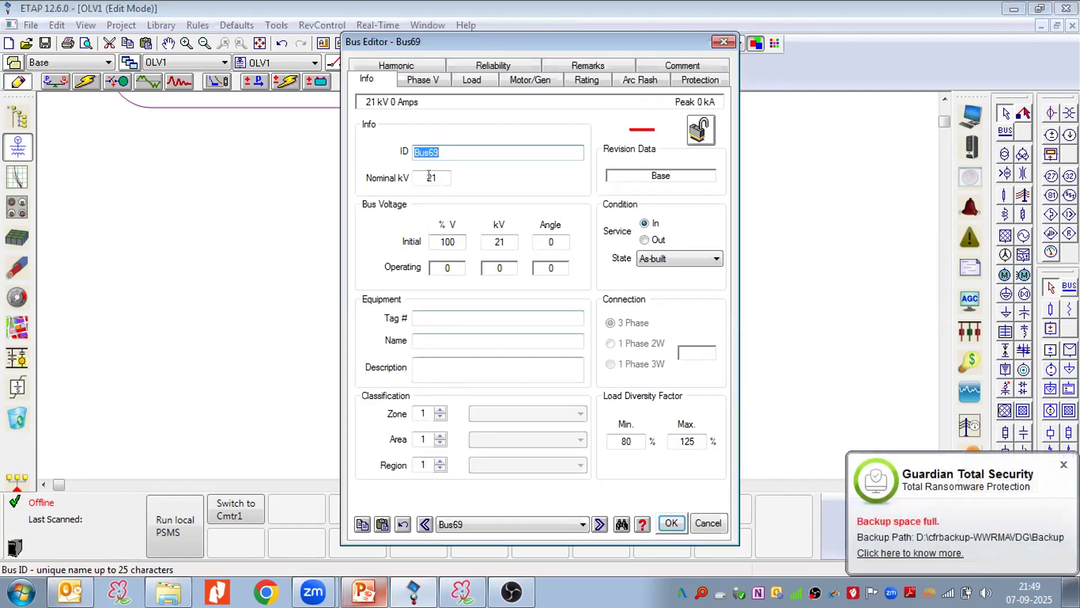
pyautogui.click(669, 523)
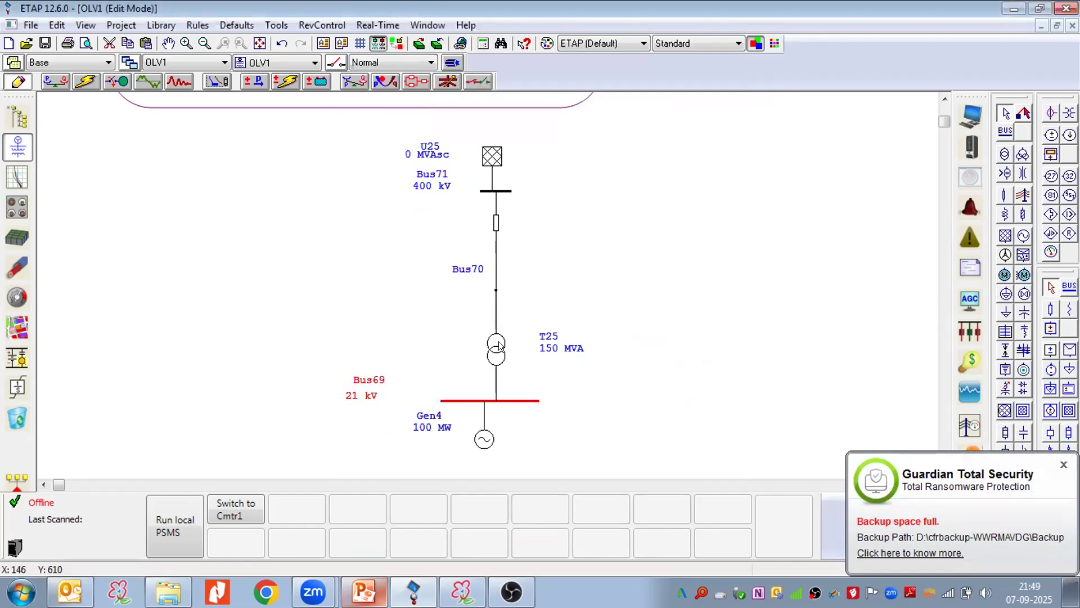
# Apply typical Z and X/R impedance values to the 150 MVA transformer and check its rating and grounding data.
pyautogui.doubleClick(496, 353)
pyautogui.click(398, 83)
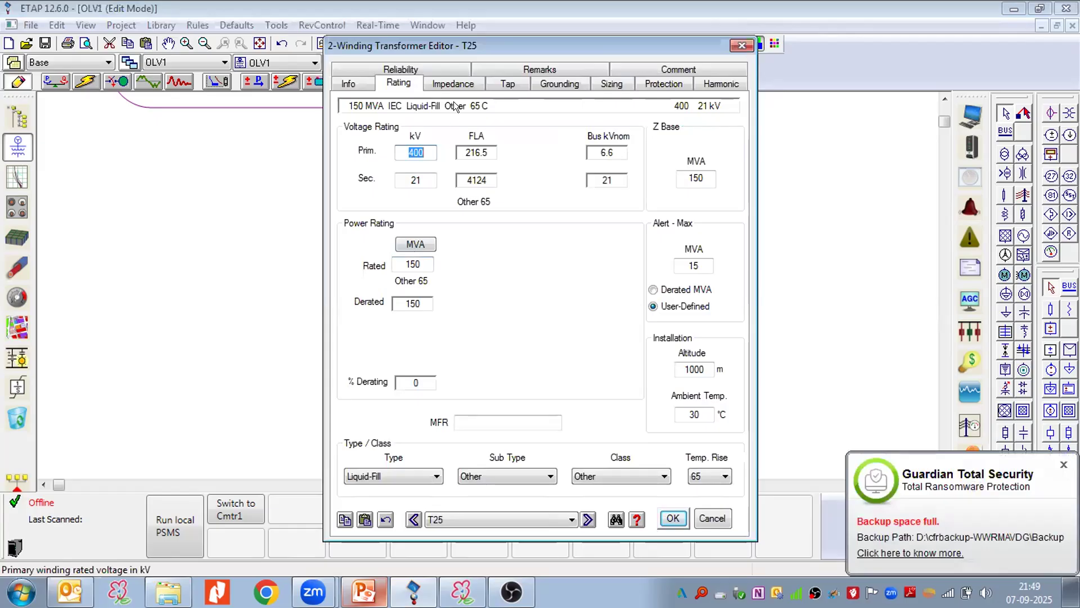
pyautogui.click(460, 79)
pyautogui.click(417, 239)
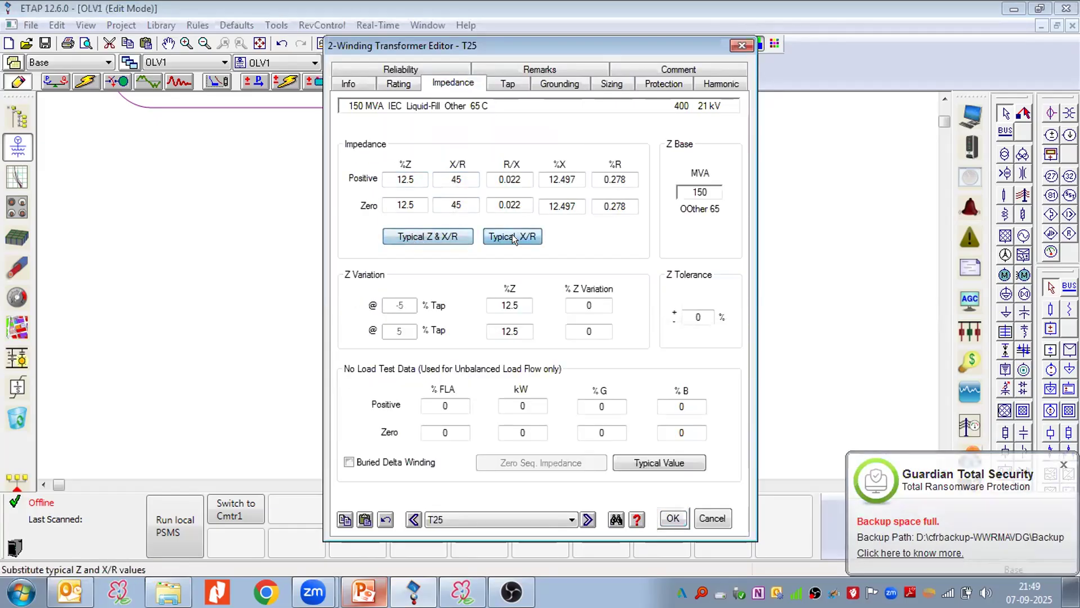
pyautogui.click(562, 80)
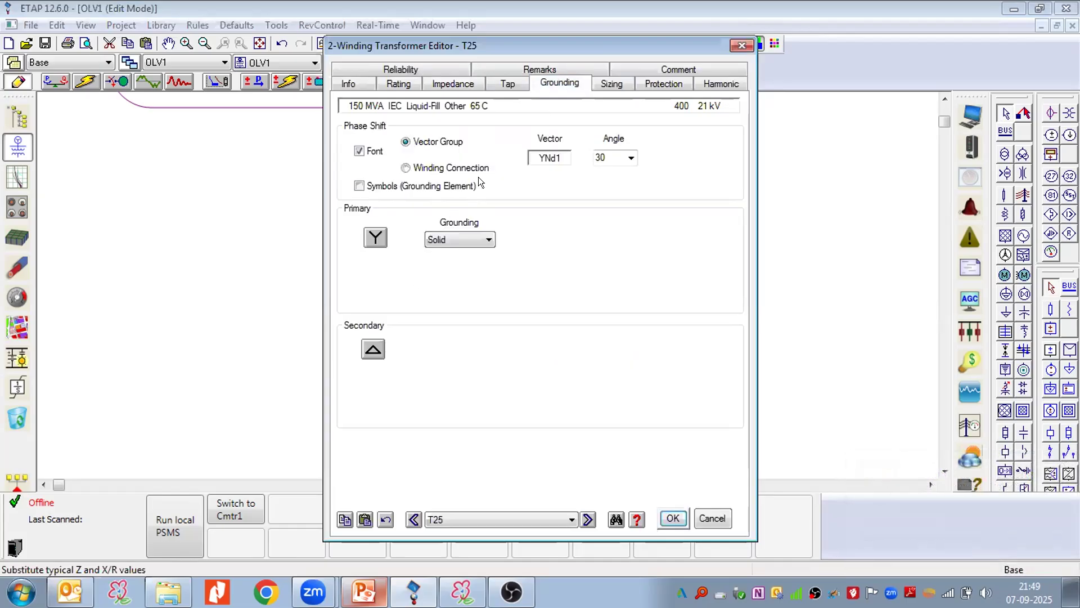
pyautogui.click(666, 516)
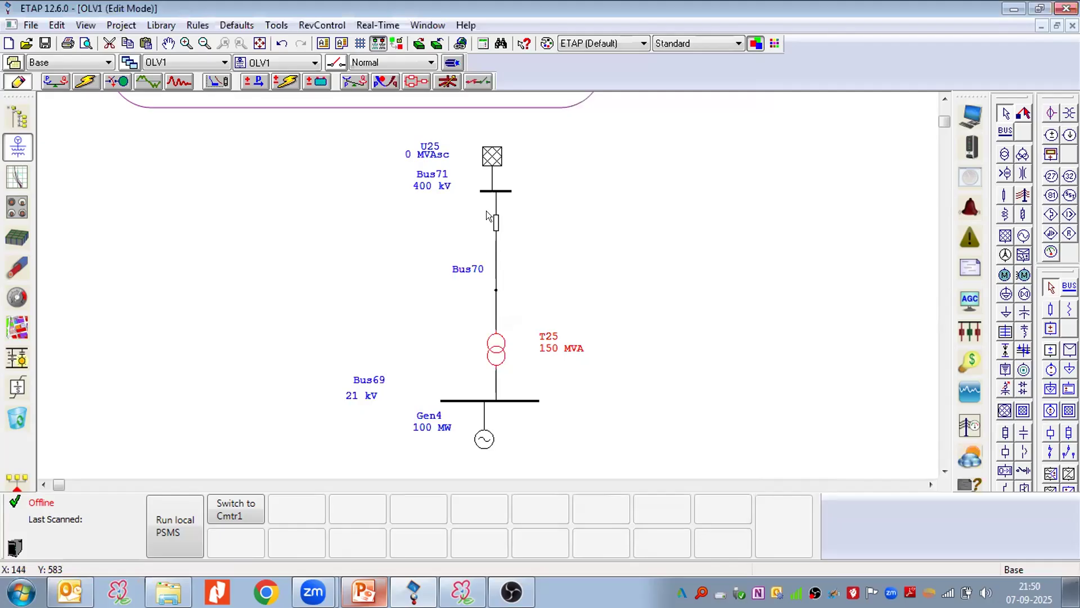
# Check the nominal voltage of the bus below the power grid and the grid's rated voltage.
pyautogui.doubleClick(486, 190)
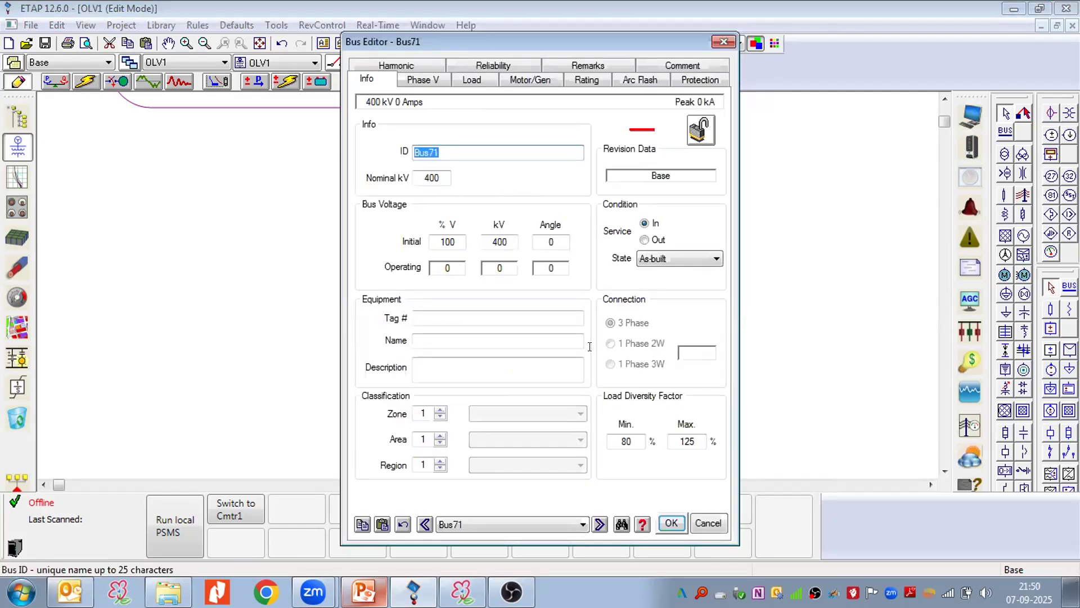
pyautogui.click(671, 524)
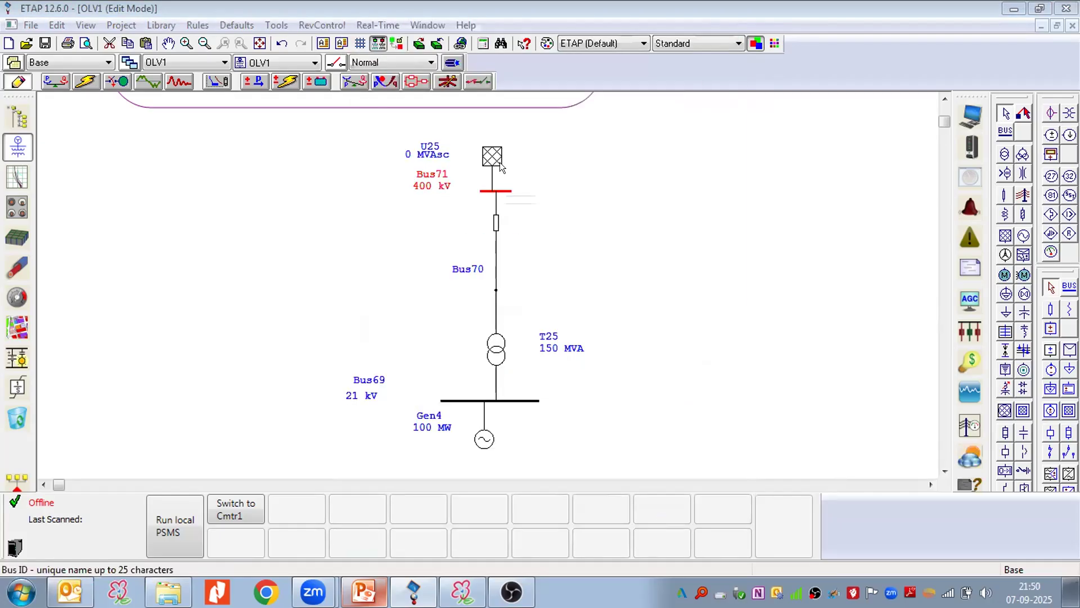
pyautogui.doubleClick(497, 161)
pyautogui.click(363, 118)
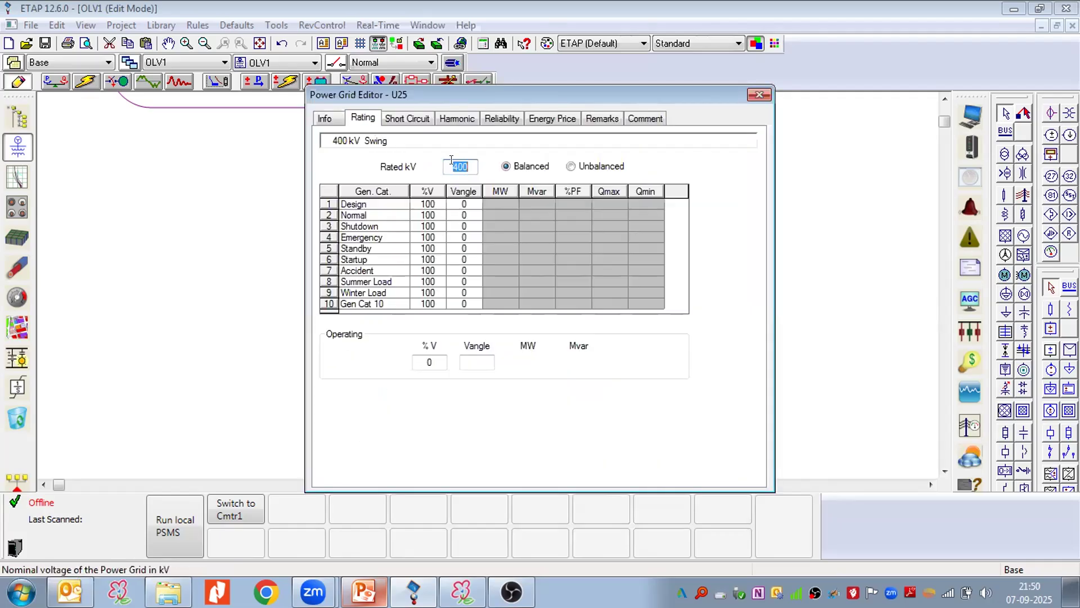
pyautogui.click(677, 472)
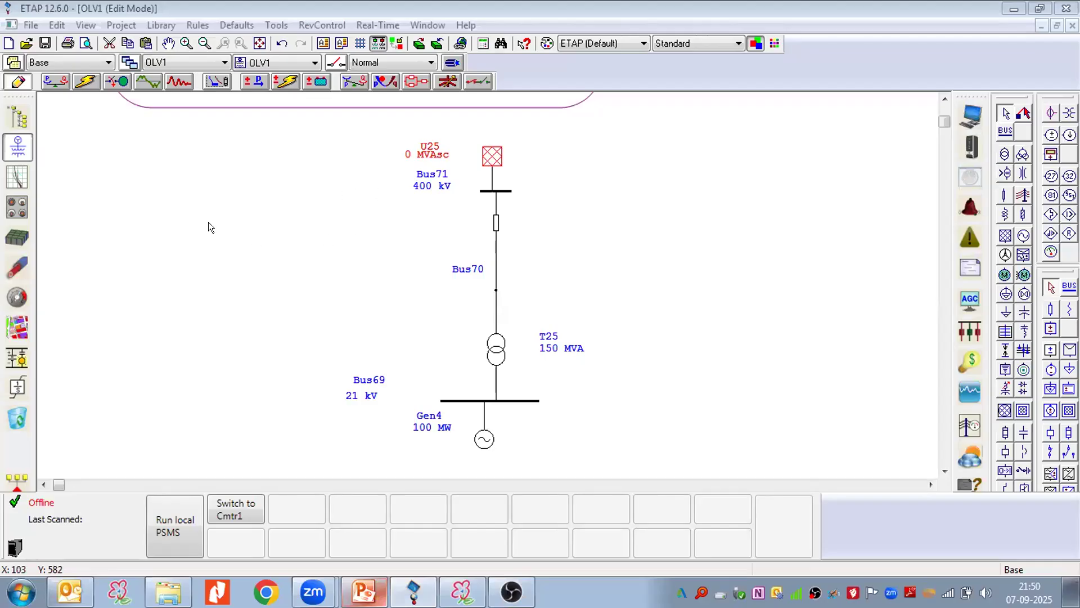
# In Load Flow Analysis mode, move the YNd1 label clear of the transformer symbol and run the load flow.
pyautogui.click(49, 82)
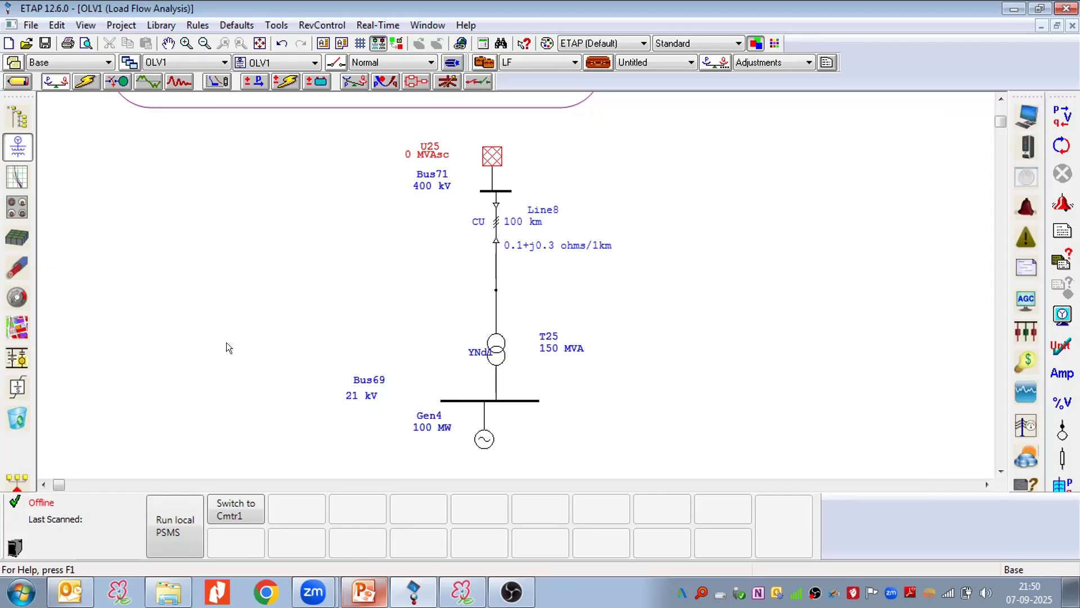
pyautogui.moveTo(472, 352); pyautogui.dragTo(453, 345)
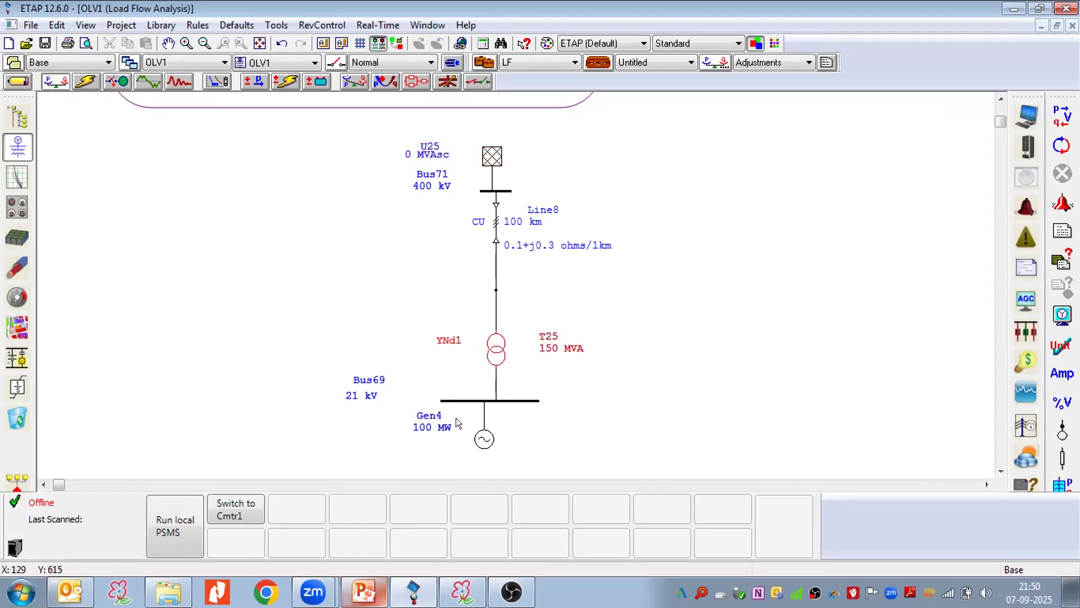
pyautogui.click(1062, 116)
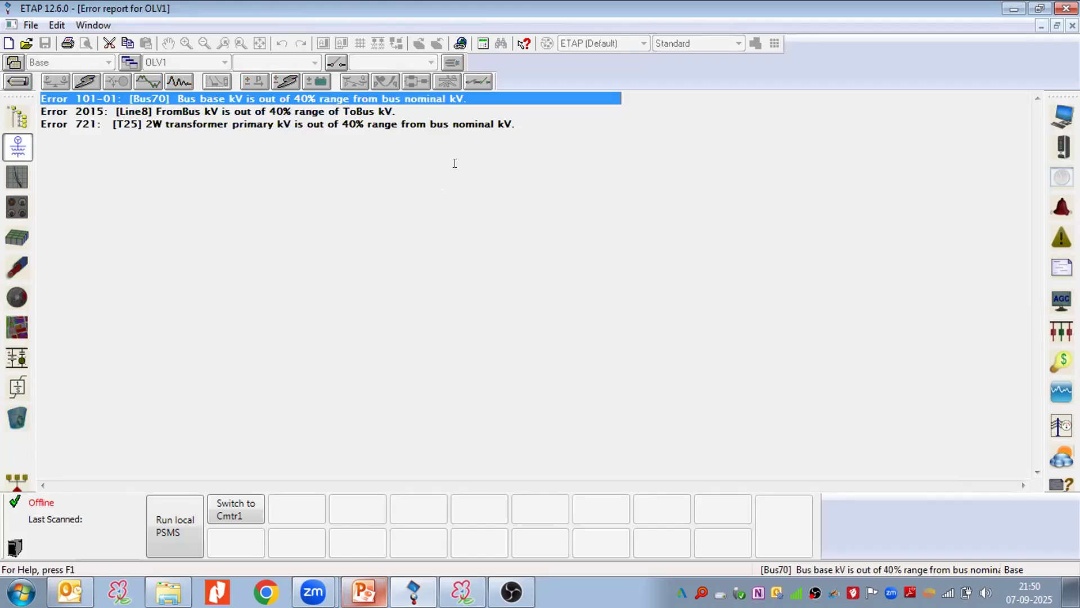
# Set the nominal voltage of Bus70, between the transmission line and the transformer, to 400 kV.
pyautogui.doubleClick(178, 95)
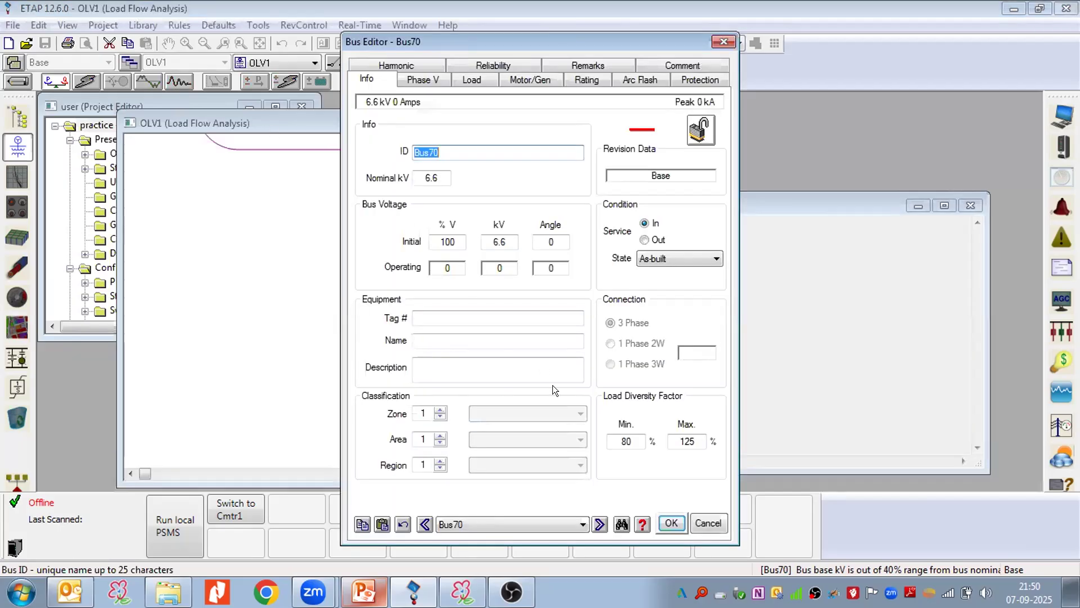
pyautogui.press('Tab')
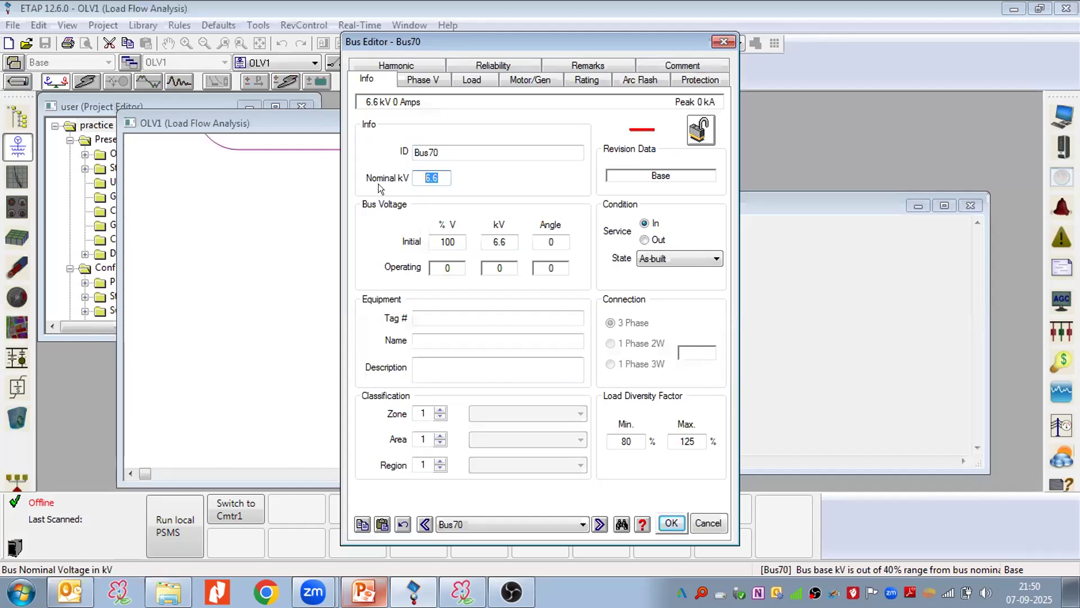
pyautogui.click(671, 523)
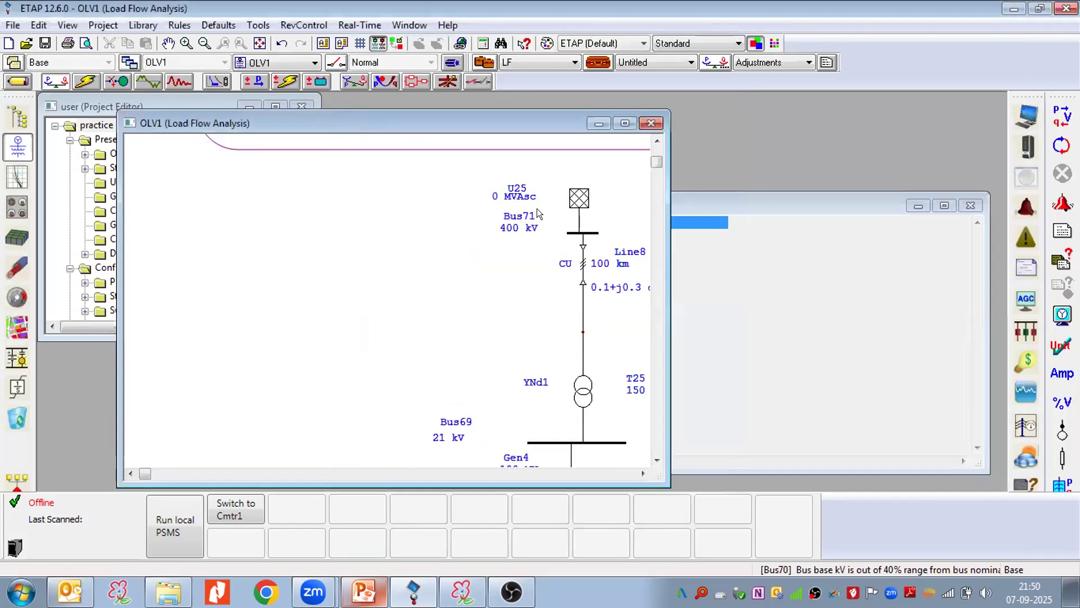
pyautogui.click(624, 122)
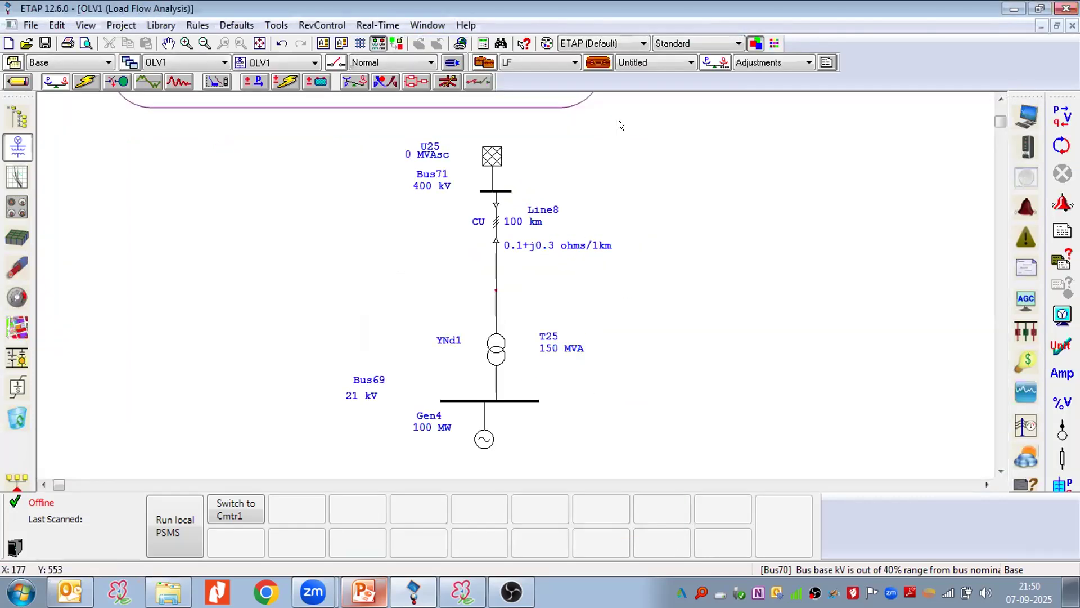
pyautogui.doubleClick(491, 286)
pyautogui.press('Tab')
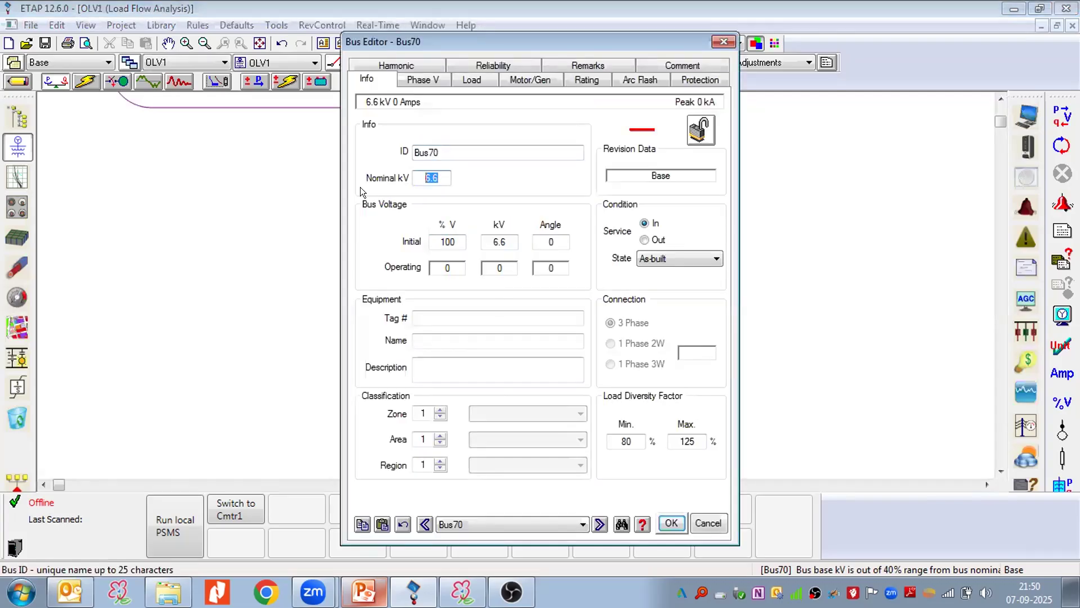
pyautogui.write('400')
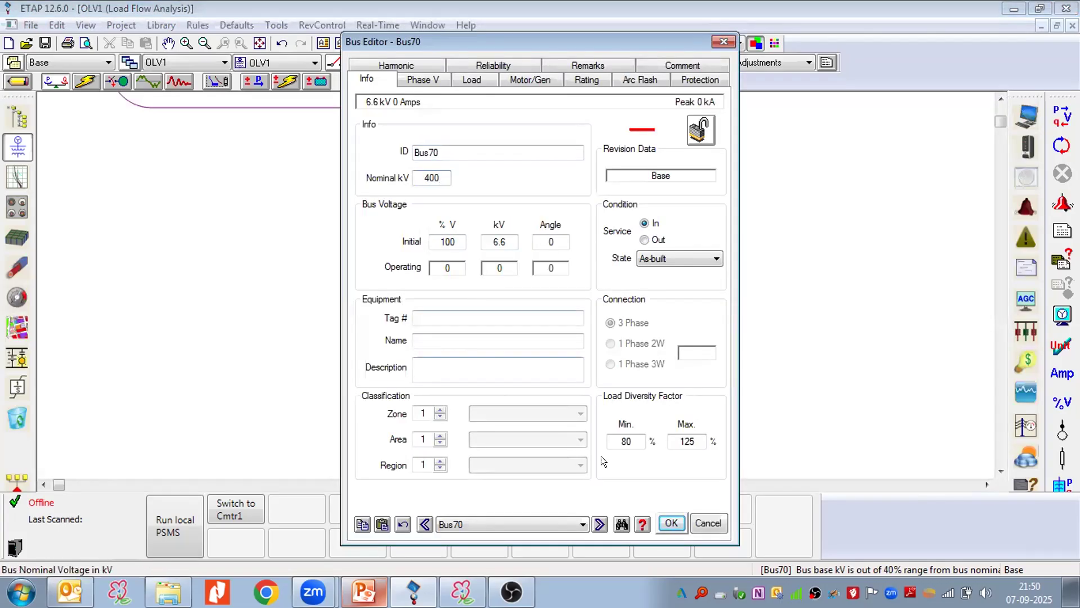
pyautogui.click(672, 523)
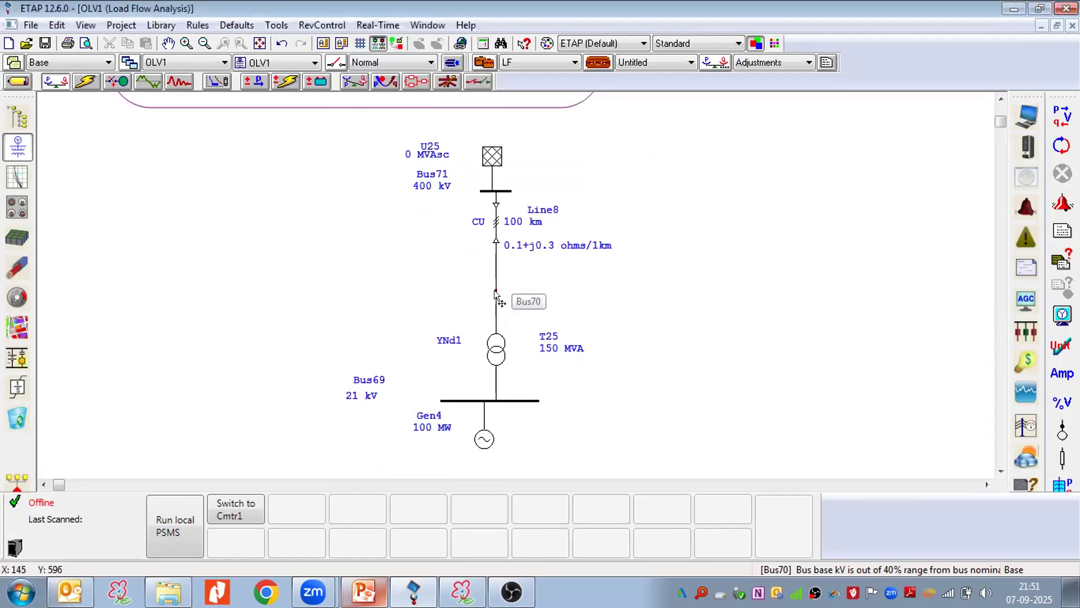
# Rerun the load flow and set the displayed power flows to MW with the unit MVA.
pyautogui.click(1062, 117)
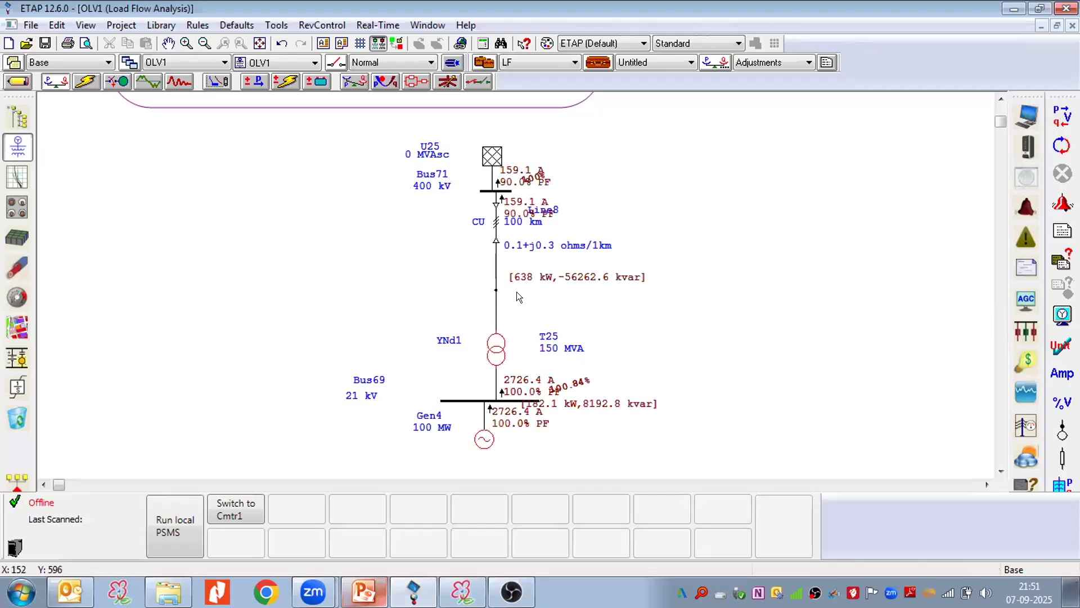
pyautogui.scroll(-3, 596, 410)
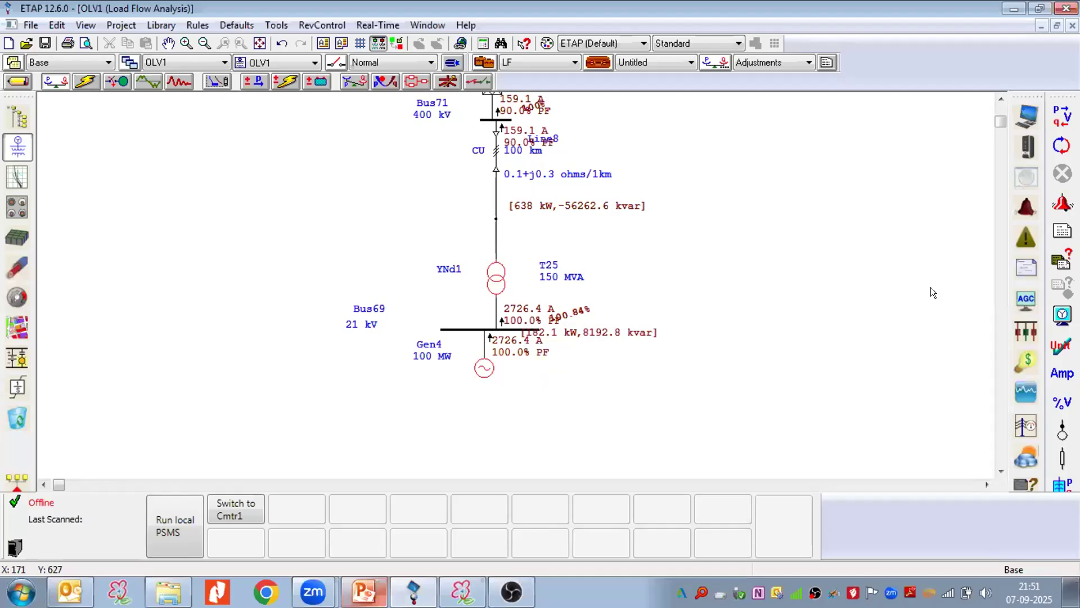
pyautogui.click(1063, 315)
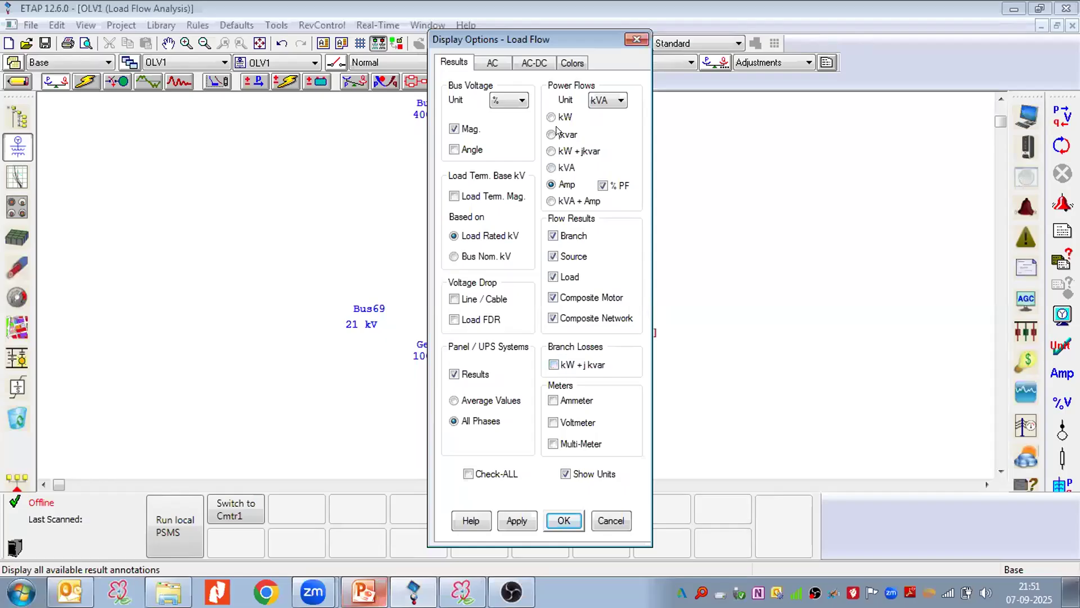
pyautogui.click(602, 100)
pyautogui.click(601, 119)
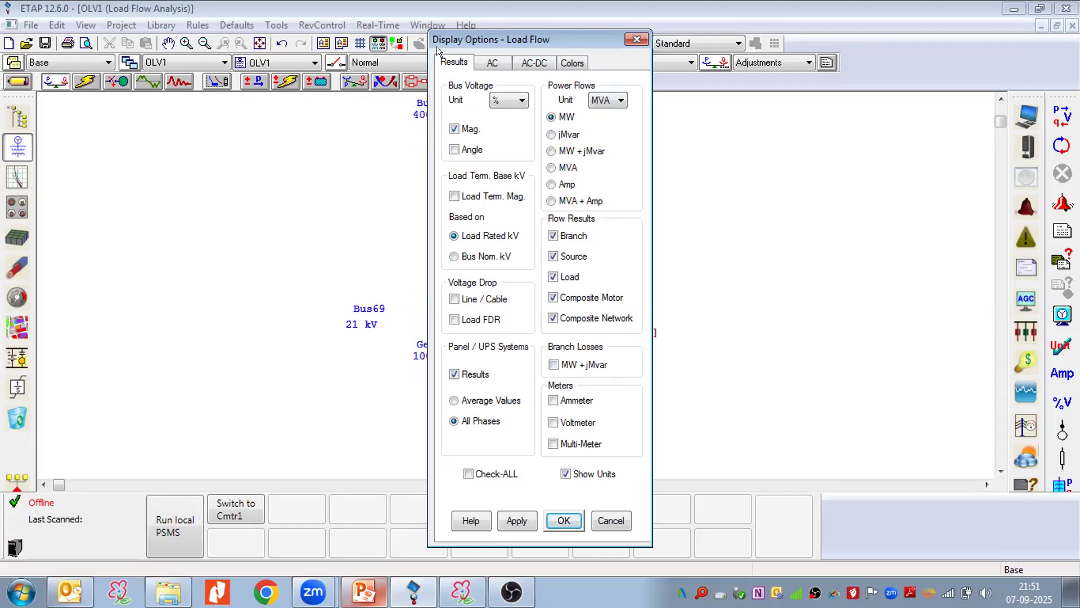
pyautogui.click(557, 514)
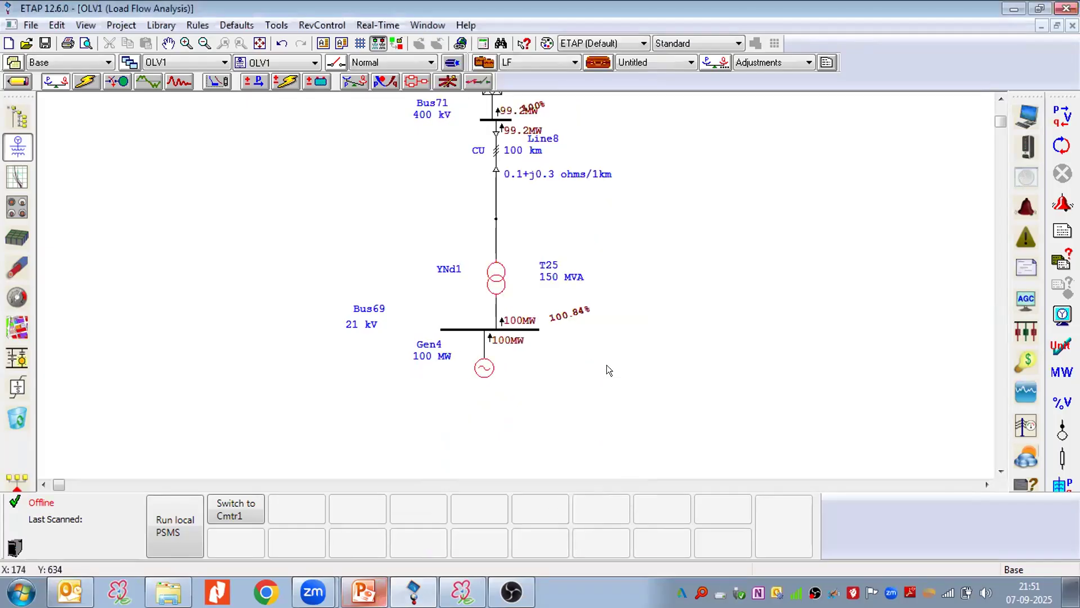
# Move the transmission line's length and impedance labels down, clear of the power flow results.
pyautogui.scroll(2, 608, 386)
pyautogui.moveTo(528, 177); pyautogui.dragTo(529, 269)
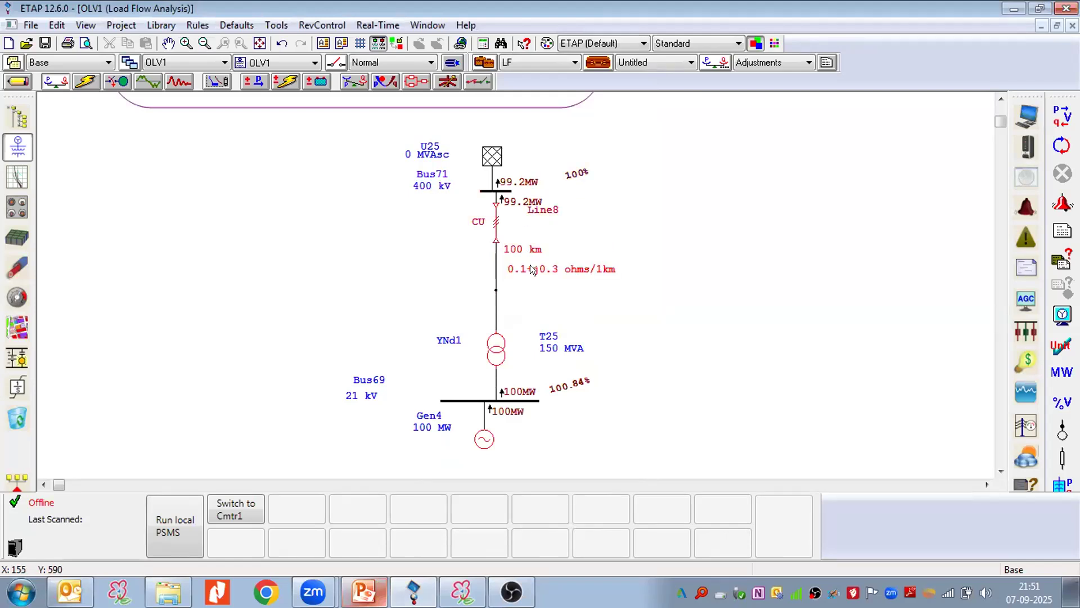
# Tidy the one-line diagram by lengthening Bus71 on both sides and moving the Line8 label and Gen4 clear of the power flow results.
pyautogui.moveTo(540, 210); pyautogui.dragTo(516, 226)
pyautogui.click(504, 186)
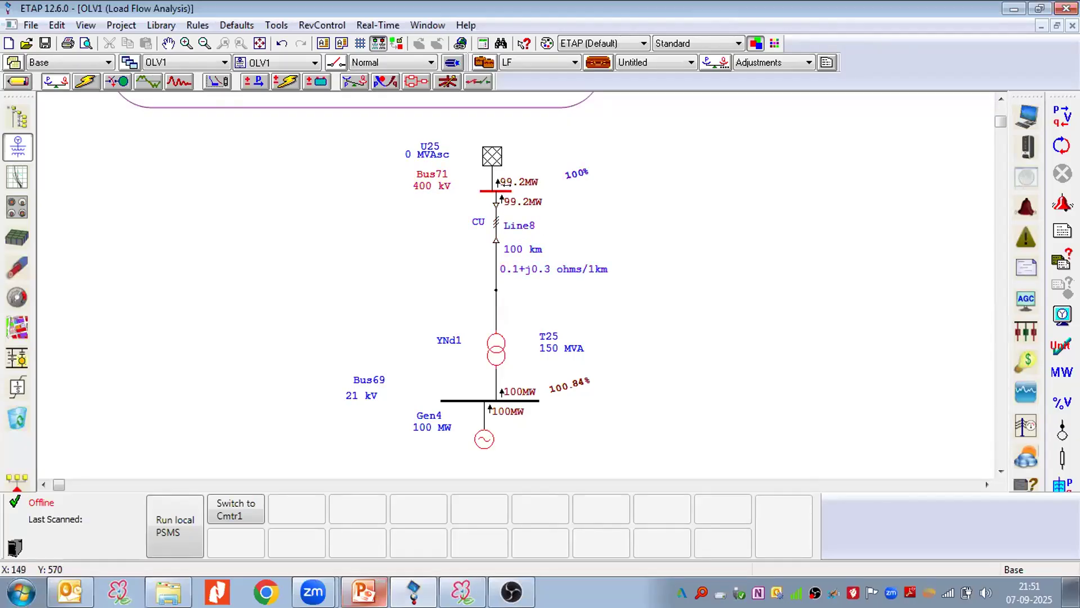
pyautogui.moveTo(579, 193); pyautogui.dragTo(583, 192)
pyautogui.moveTo(481, 191); pyautogui.dragTo(438, 192)
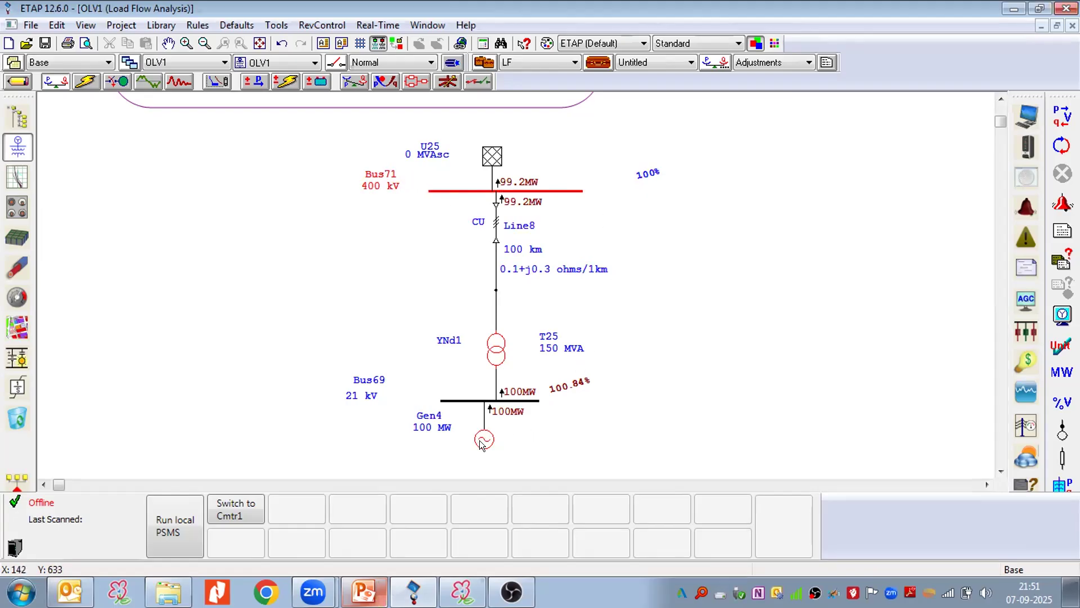
pyautogui.moveTo(480, 440); pyautogui.dragTo(481, 456)
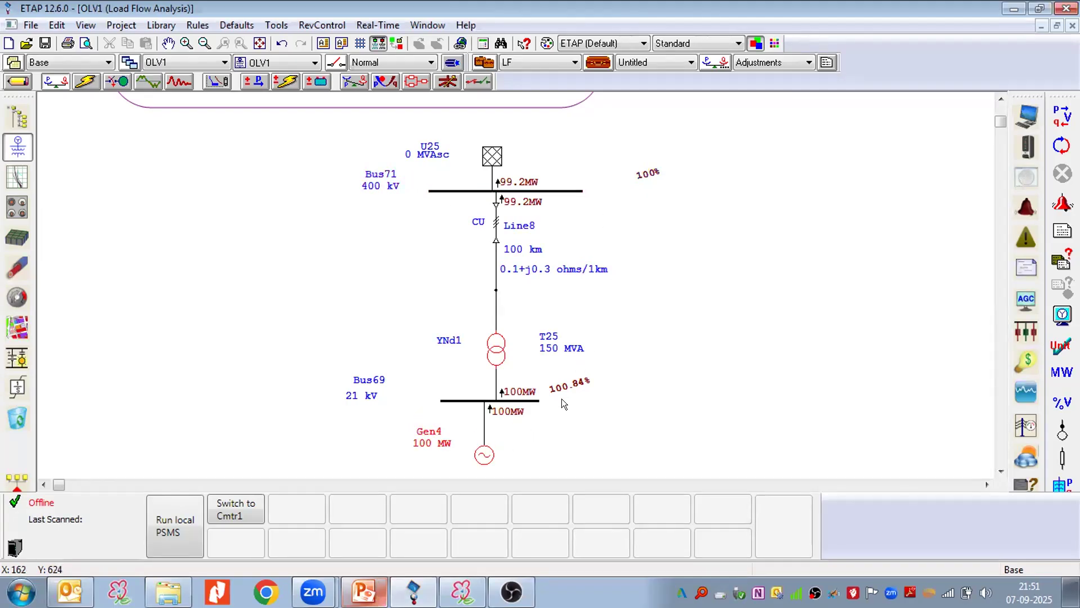
# Review Gen4's rating values, and switch to PowerPoint to consult slide 29 on leaving out the minimum and maximum reactive power.
pyautogui.scroll(1, 561, 399)
pyautogui.scroll(-1, 576, 315)
pyautogui.doubleClick(484, 455)
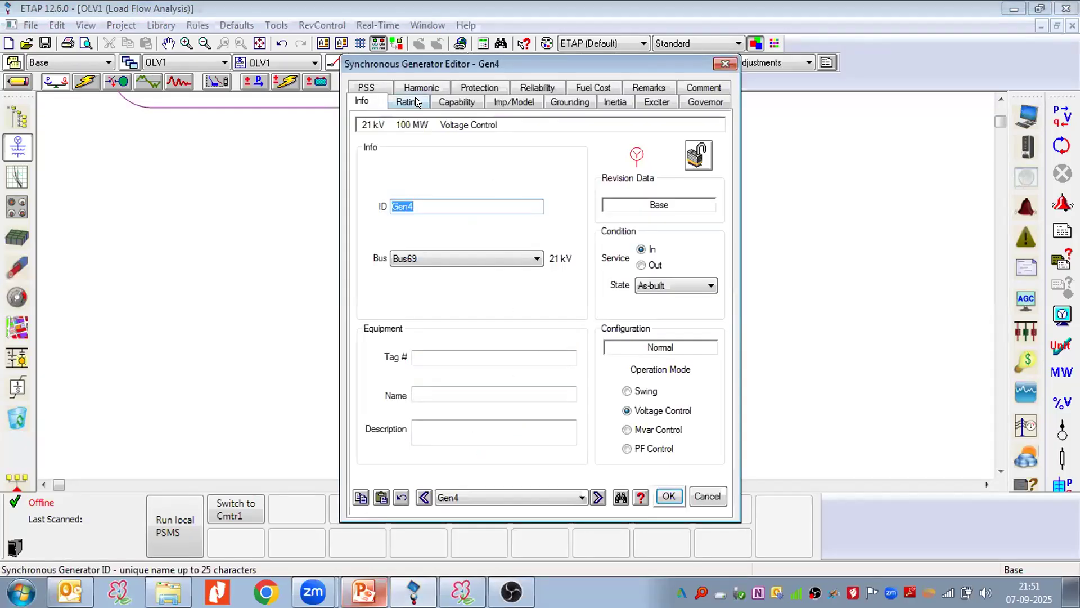
pyautogui.click(406, 101)
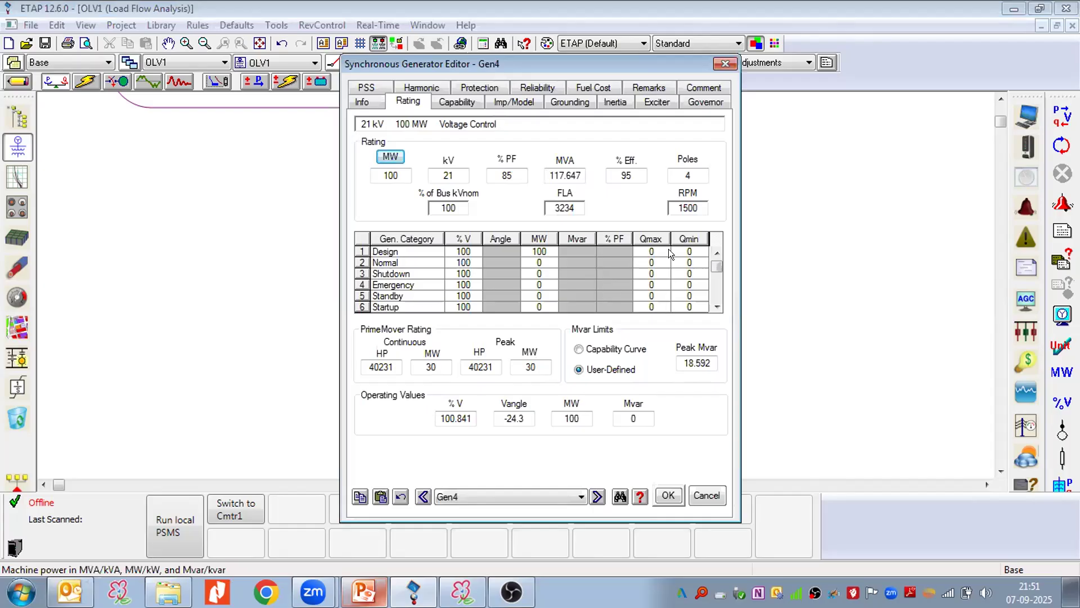
pyautogui.click(665, 495)
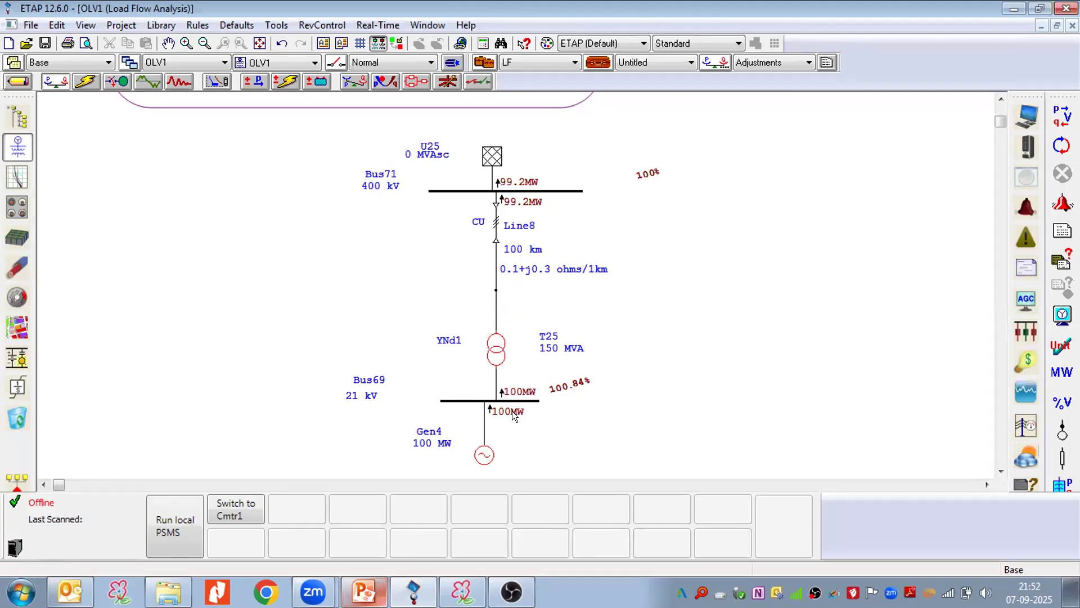
pyautogui.click(366, 583)
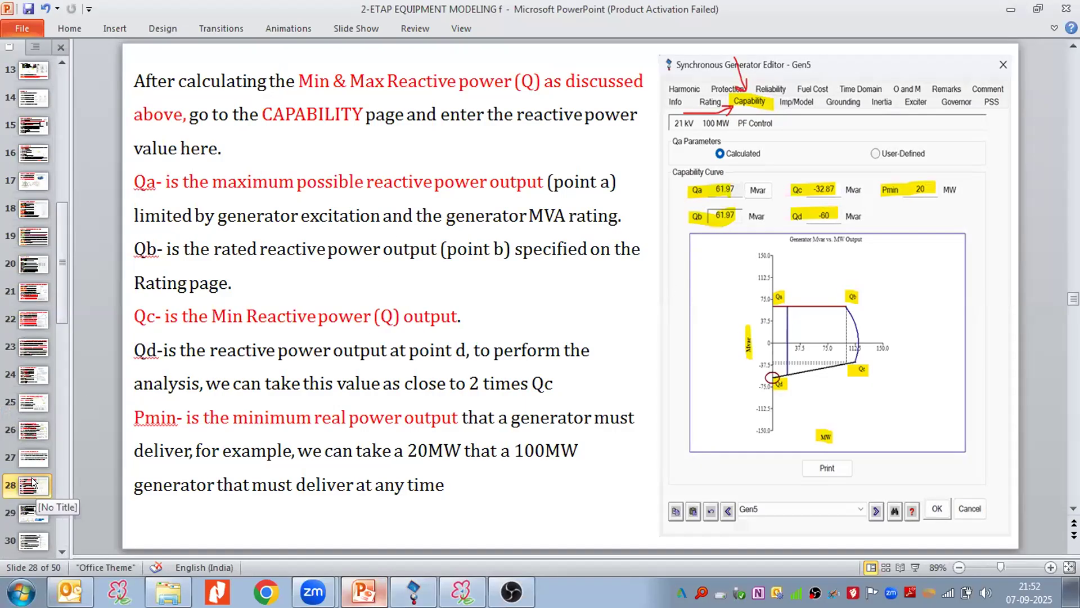
pyautogui.click(35, 509)
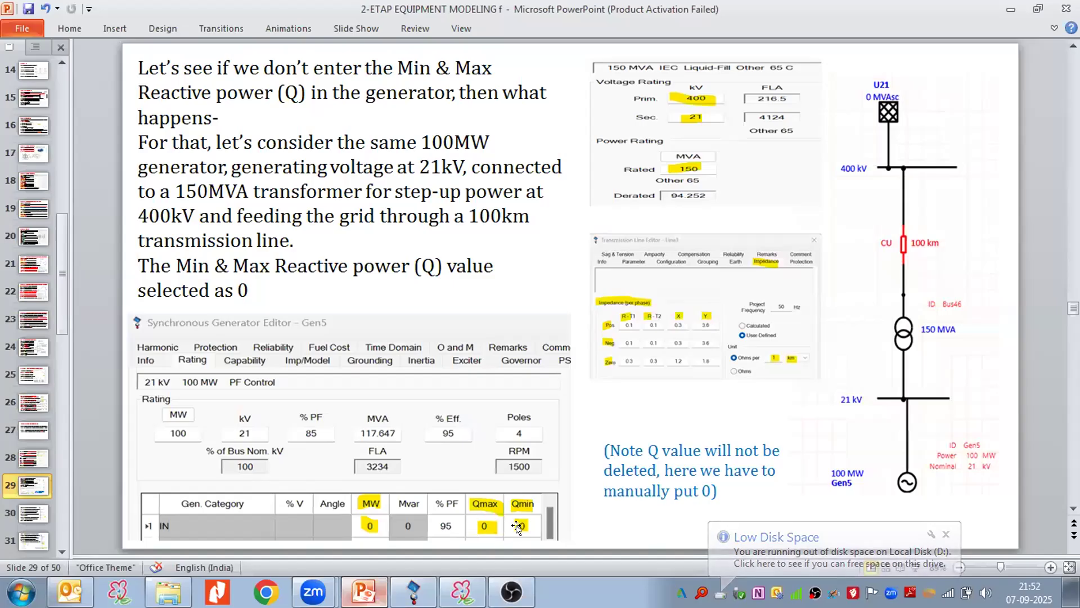
# Back in ETAP, set Gen4's Design category output to 0 MW in Edit Mode and rerun the load flow.
pyautogui.click(414, 591)
pyautogui.click(17, 81)
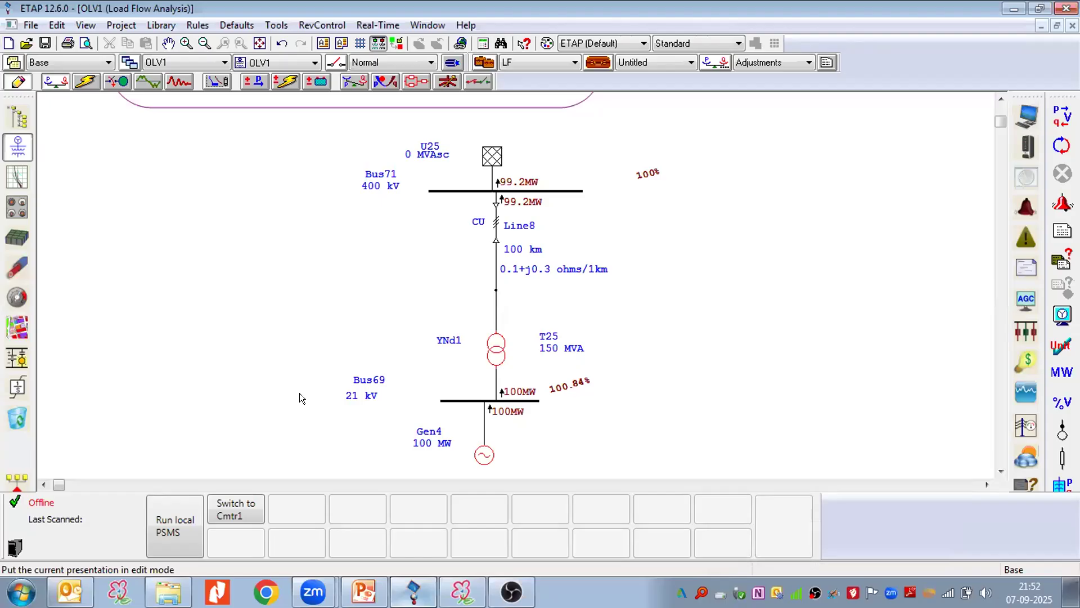
pyautogui.doubleClick(480, 456)
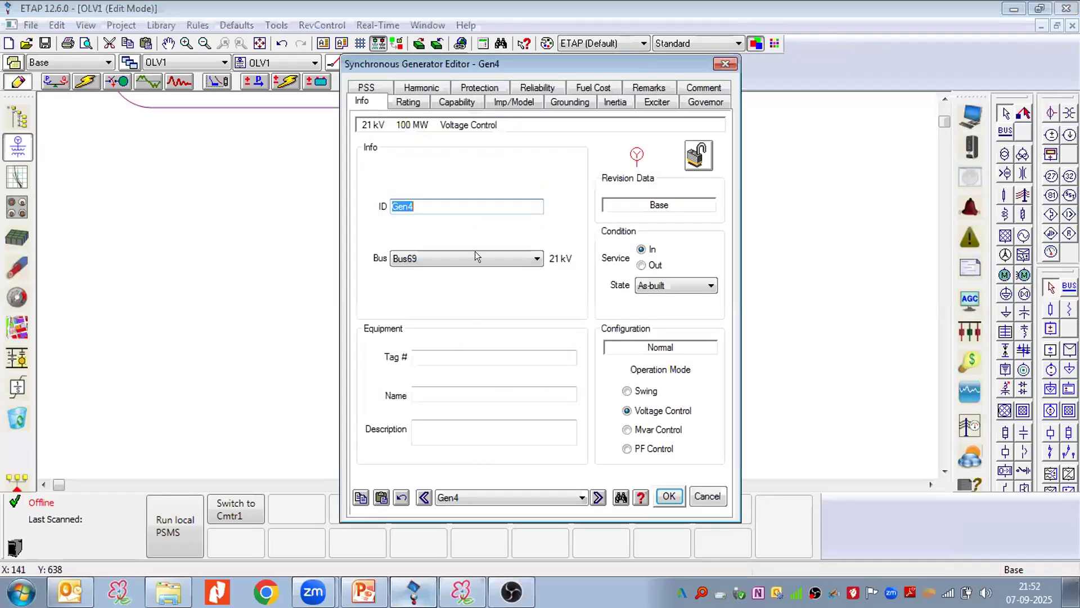
pyautogui.click(408, 102)
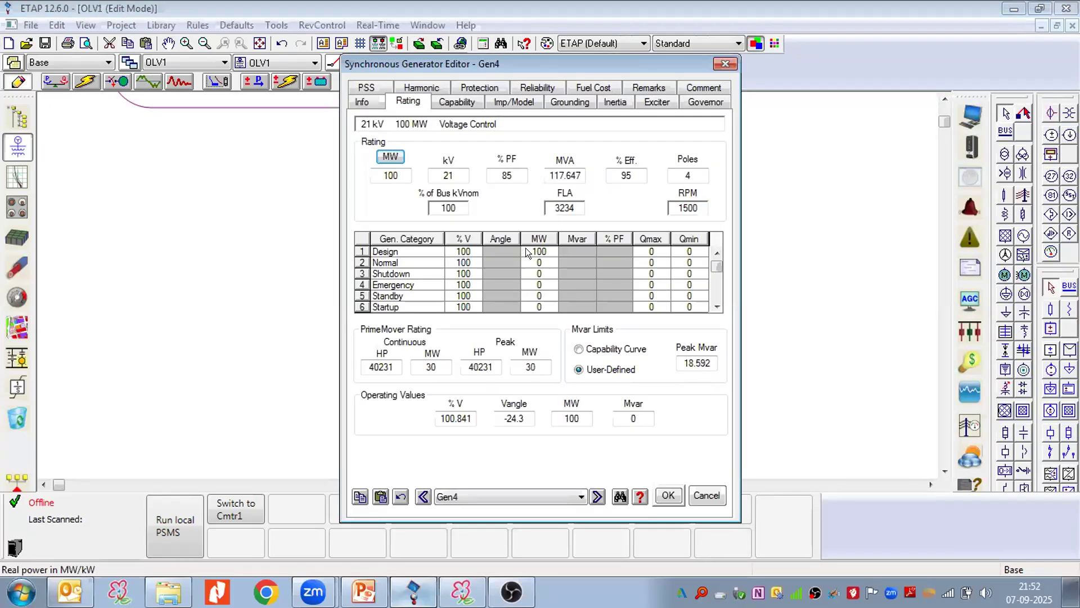
pyautogui.press('BackSpace')
pyautogui.press('BackSpace')
pyautogui.press('BackSpace')
pyautogui.write('0')
pyautogui.click(664, 495)
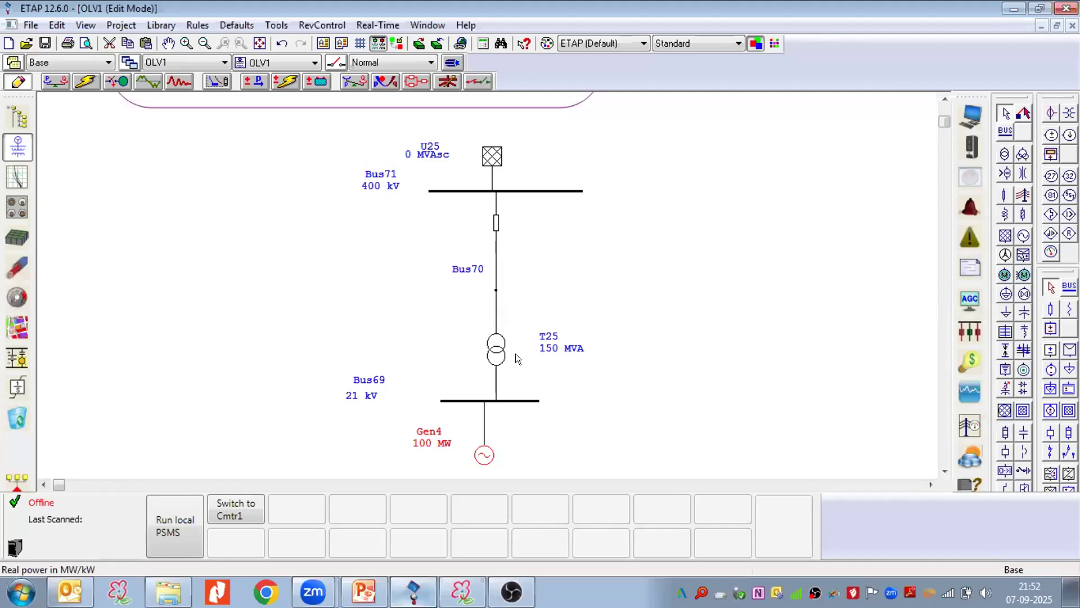
pyautogui.click(85, 84)
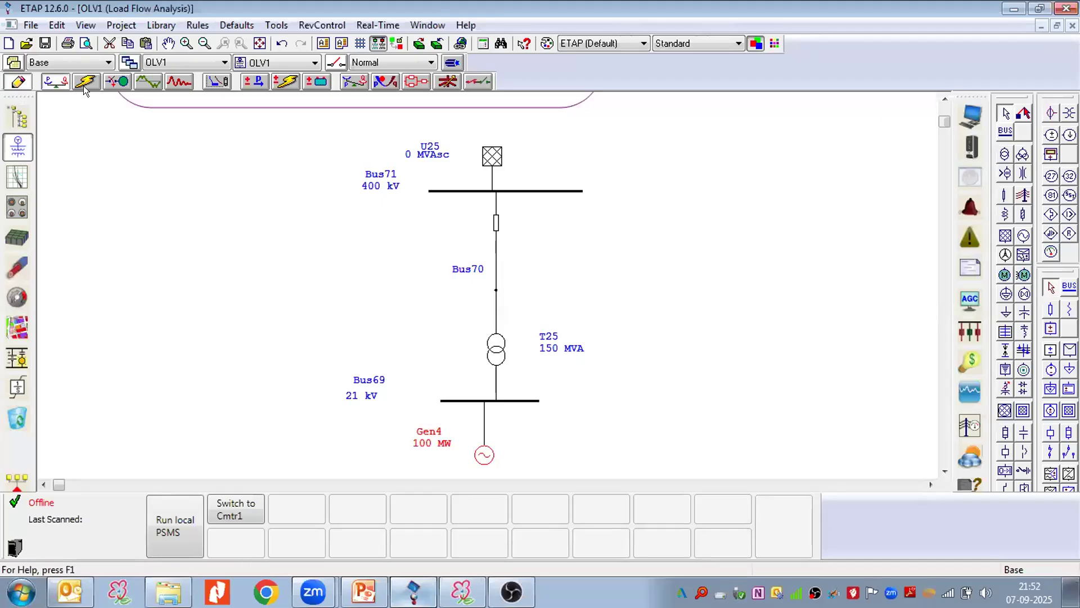
pyautogui.click(1062, 116)
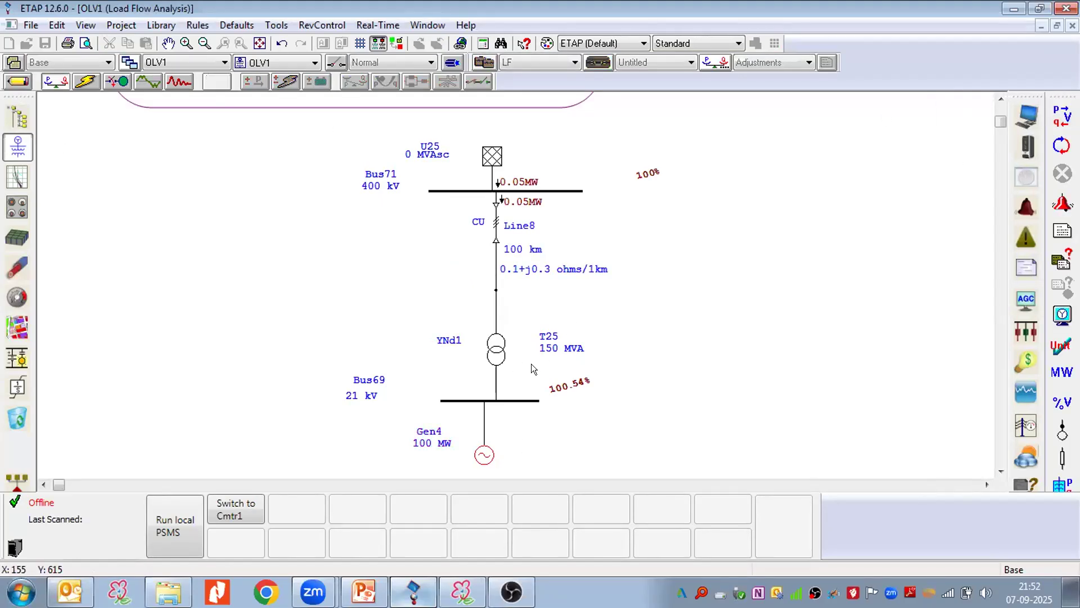
# Check Gen4's rating and operating values, and move Bus71's voltage result closer to the end of the bus.
pyautogui.doubleClick(482, 455)
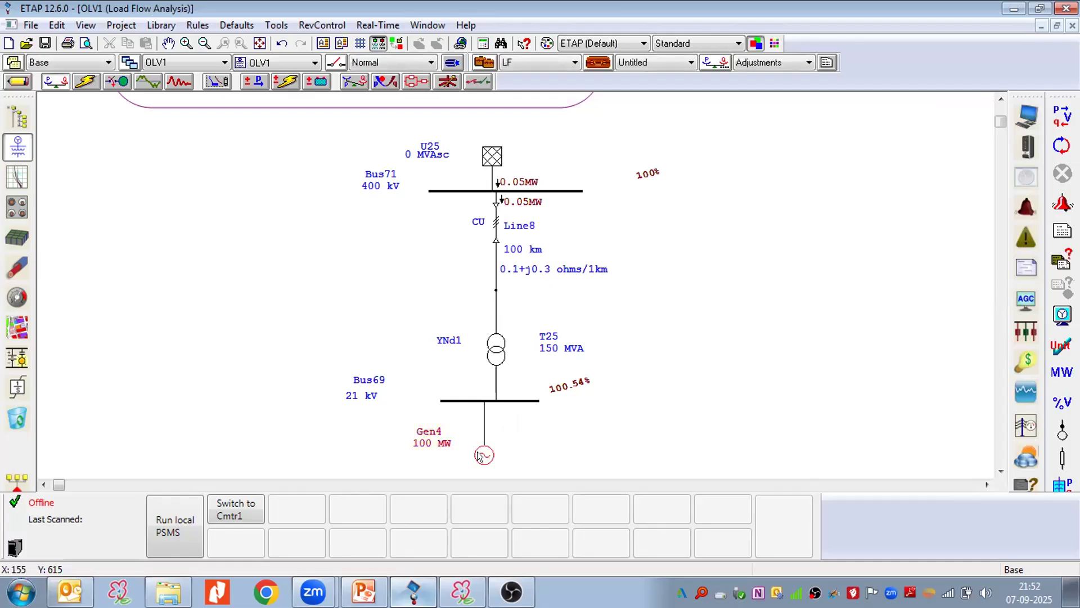
pyautogui.click(403, 97)
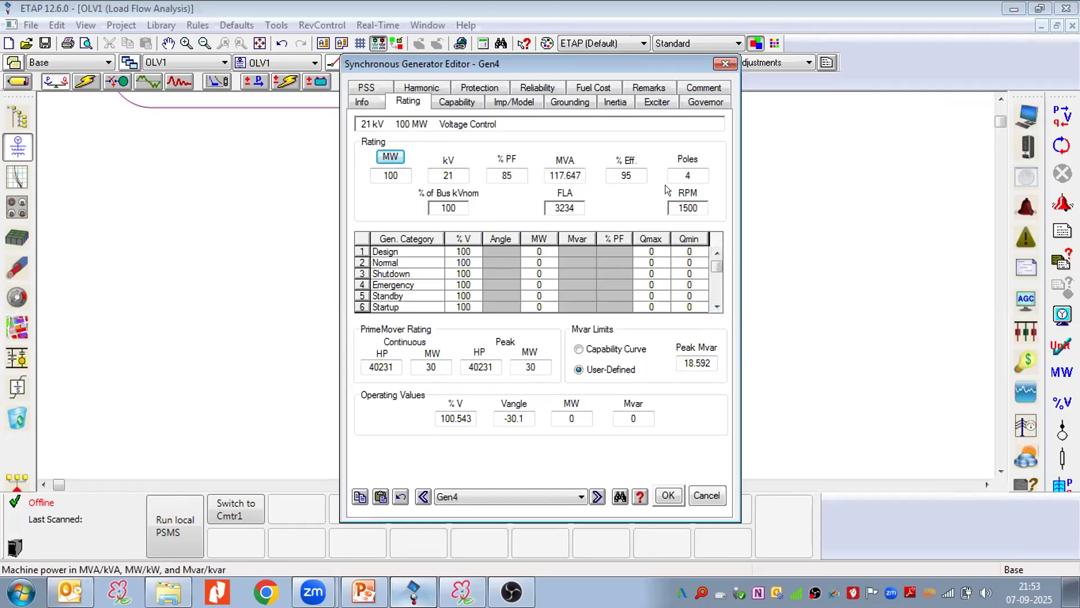
pyautogui.click(665, 494)
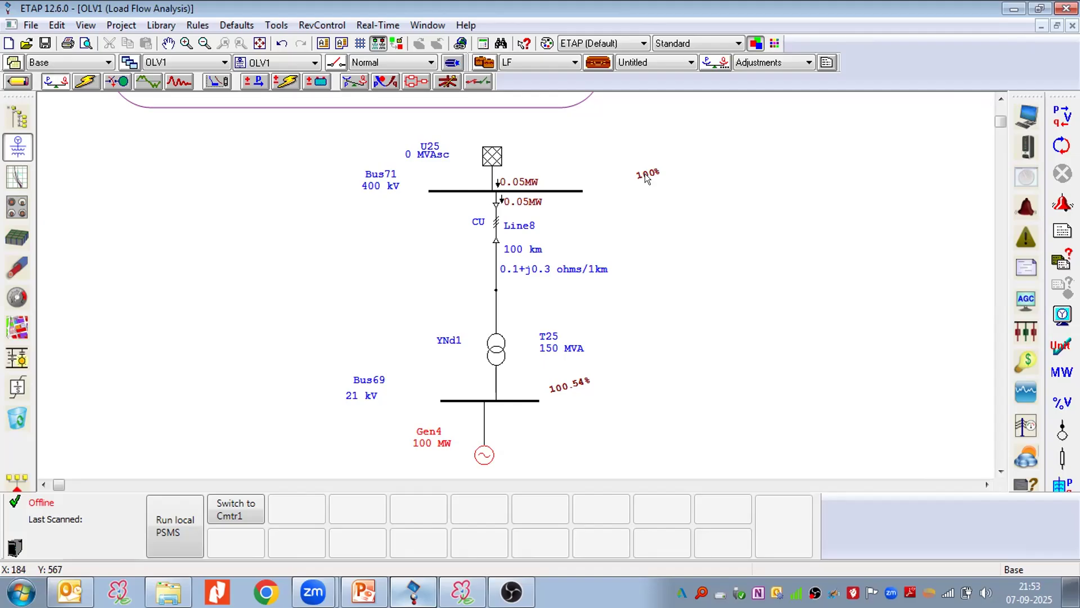
pyautogui.moveTo(640, 173); pyautogui.dragTo(602, 176)
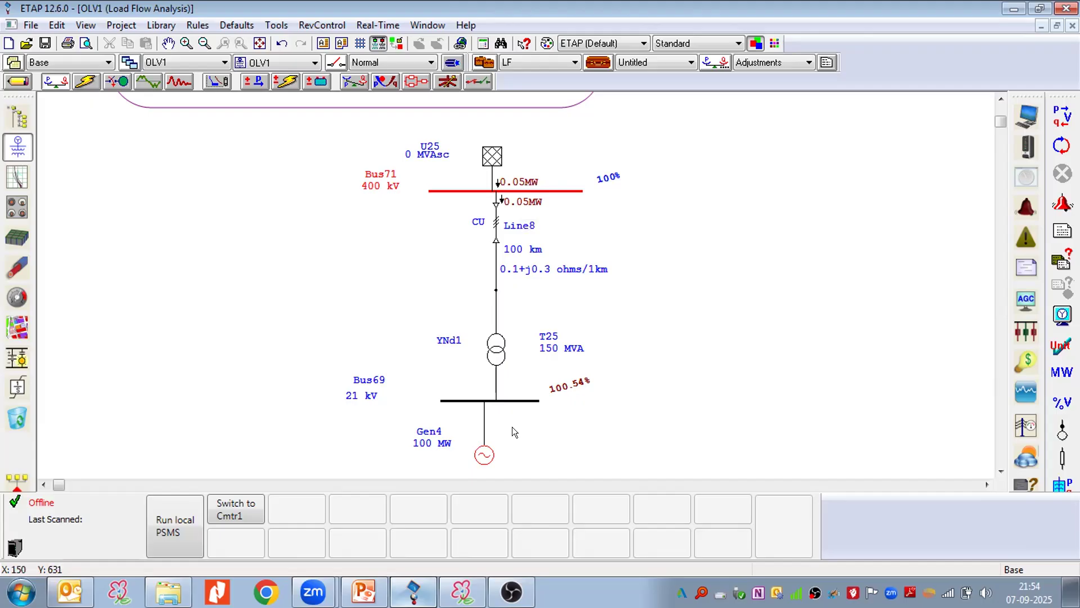
# Examine Gen4's Design category MW, Qmax and Qmin against its operating values again, and switch to PowerPoint.
pyautogui.scroll(-1, 512, 427)
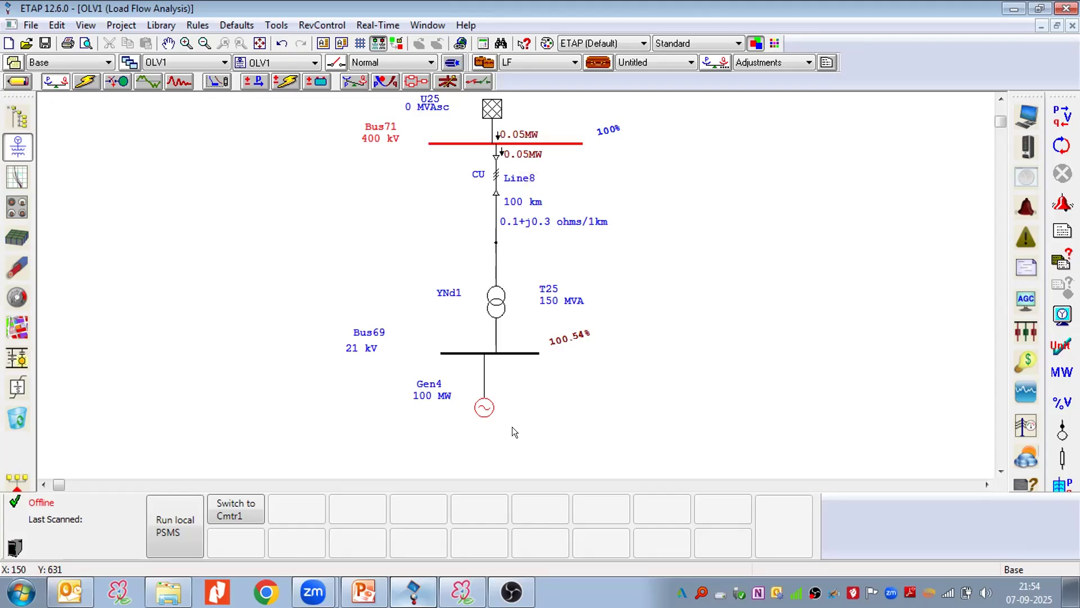
pyautogui.doubleClick(486, 405)
pyautogui.click(411, 100)
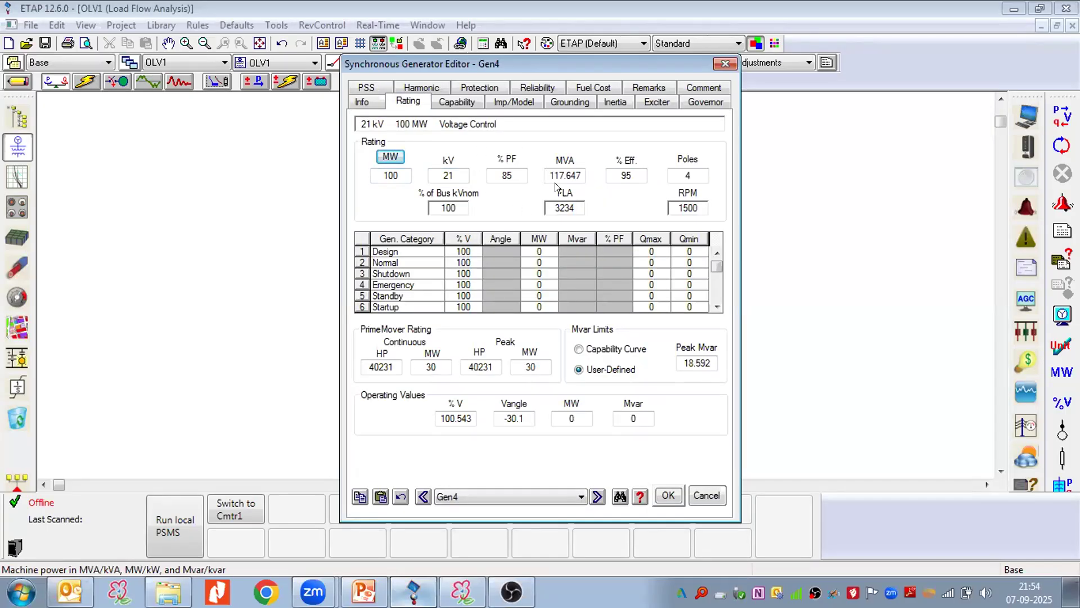
pyautogui.click(666, 495)
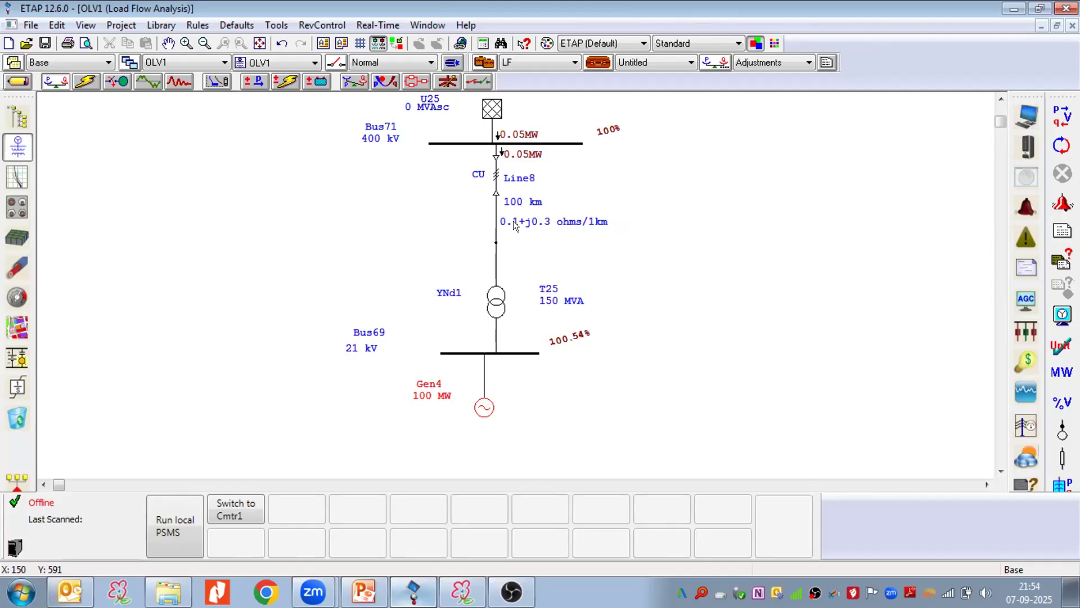
pyautogui.doubleClick(486, 408)
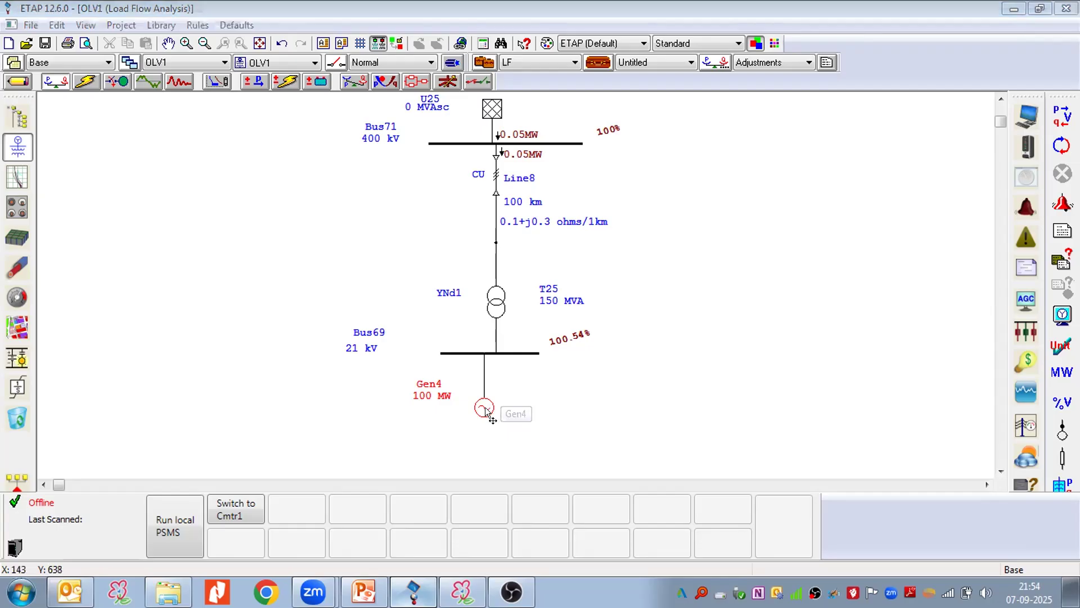
pyautogui.click(399, 100)
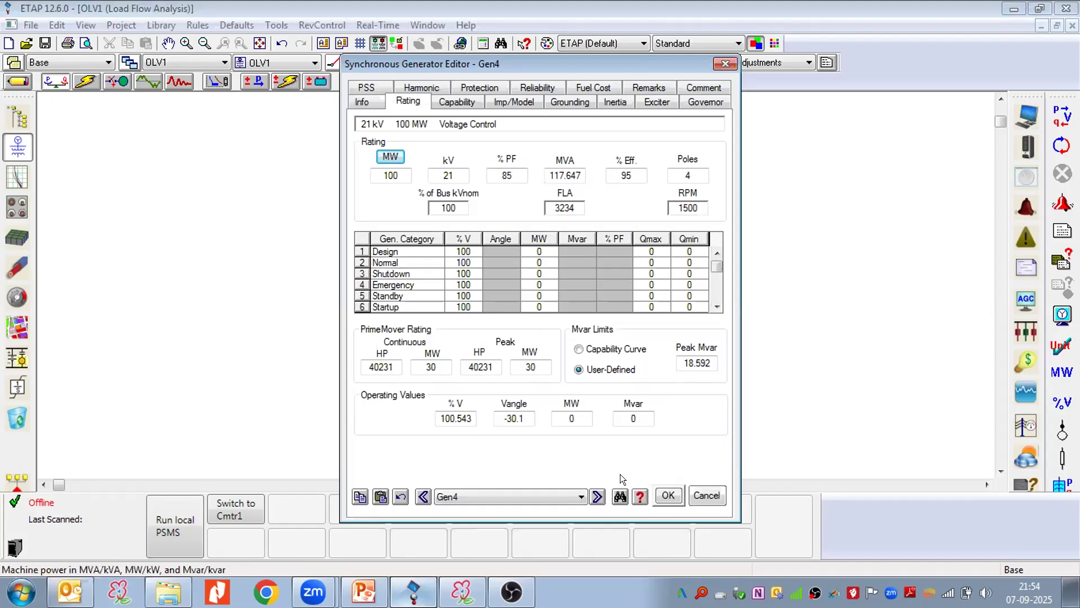
pyautogui.click(668, 495)
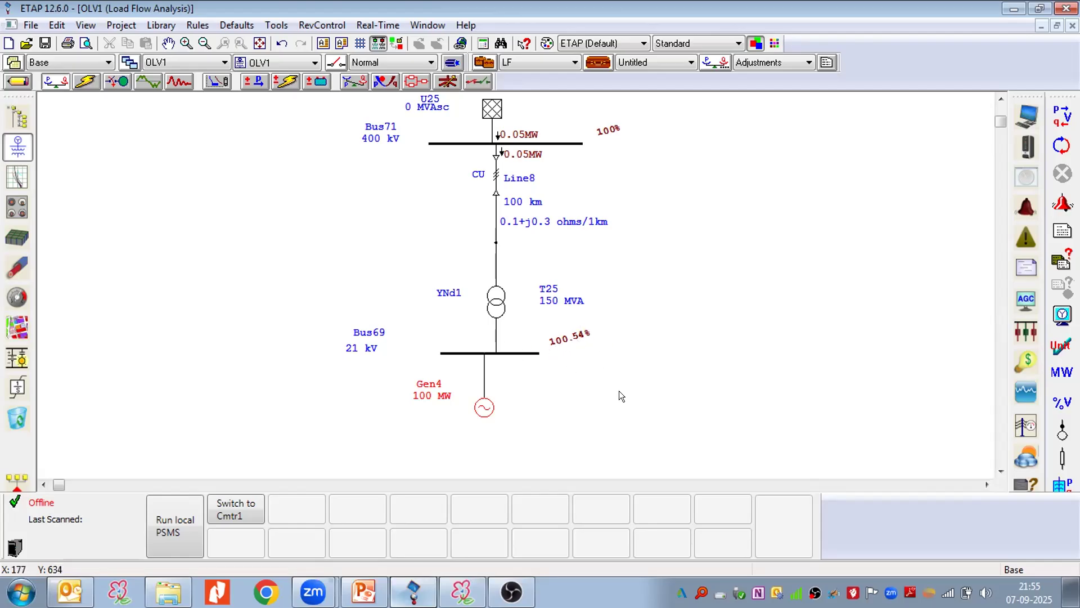
pyautogui.scroll(1, 566, 378)
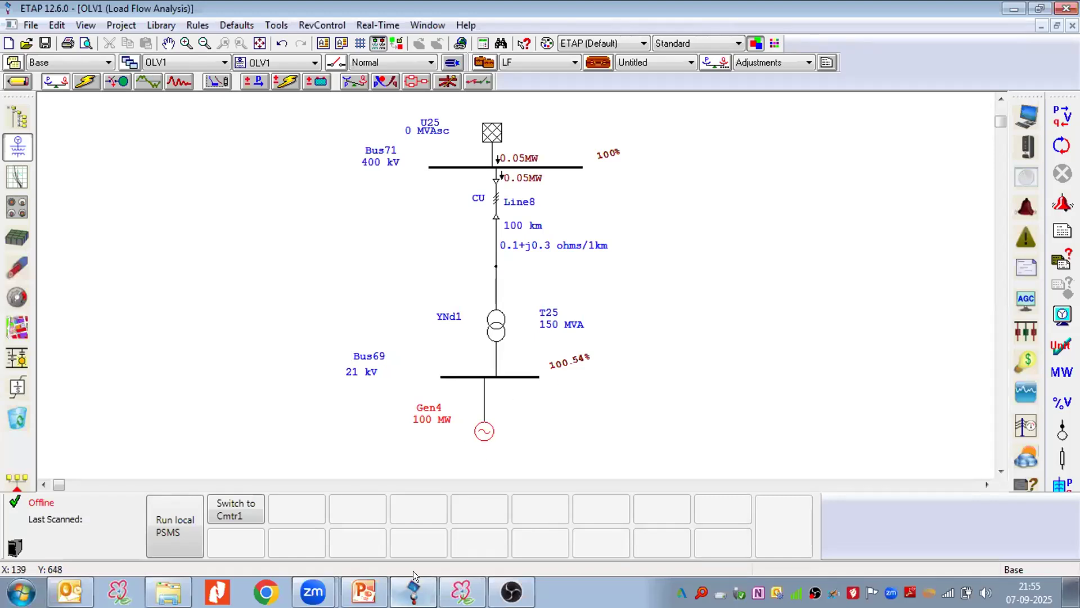
pyautogui.click(364, 591)
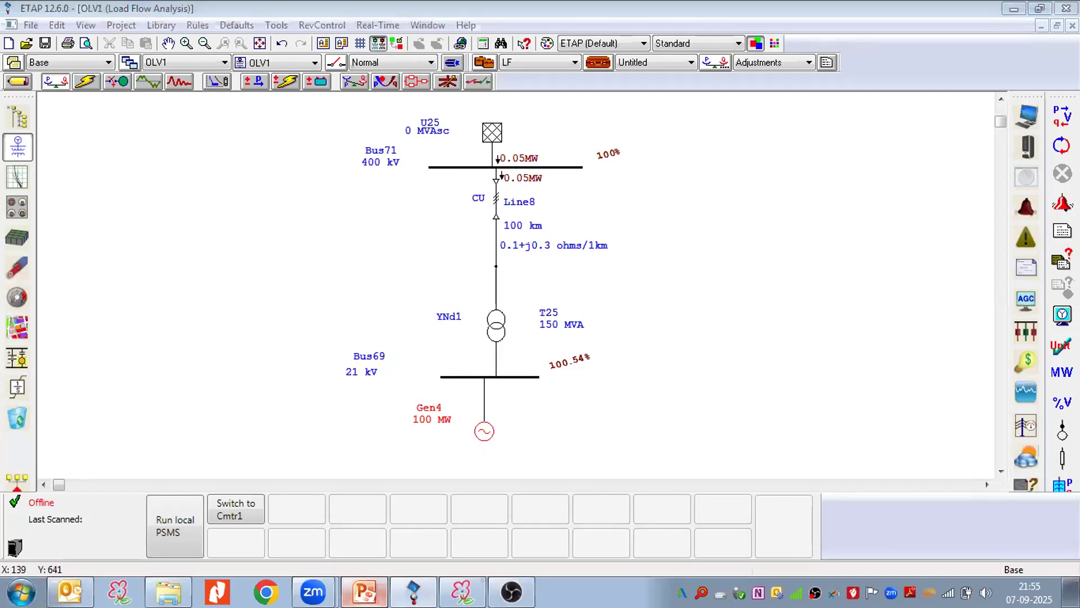
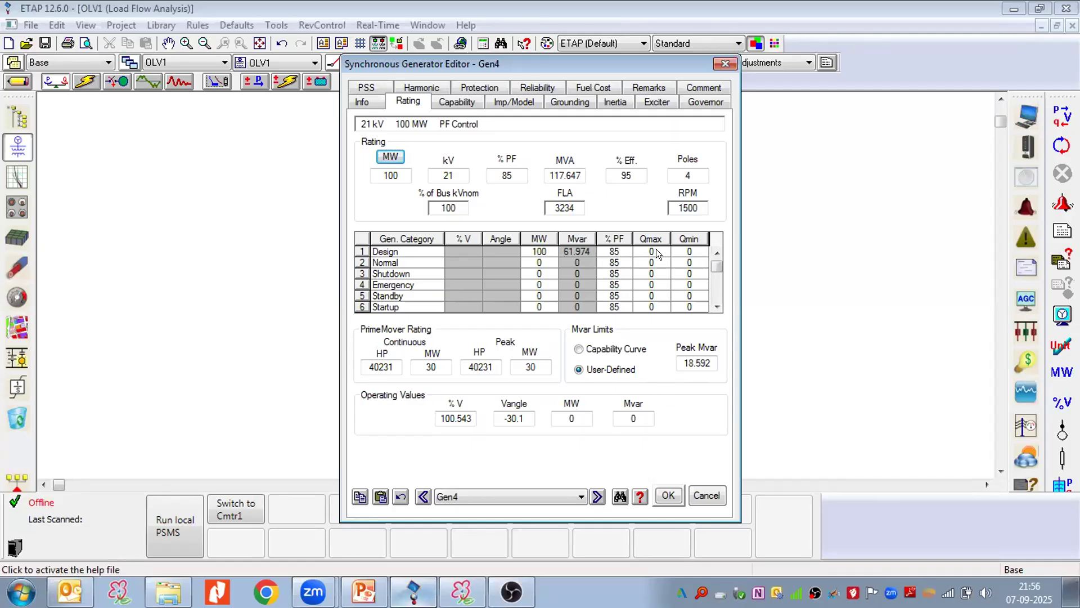
# Set Gen4's Design category Qmax to 61.974 Mvar and its power factor to 95%.
pyautogui.press('BackSpace')
pyautogui.write('61')
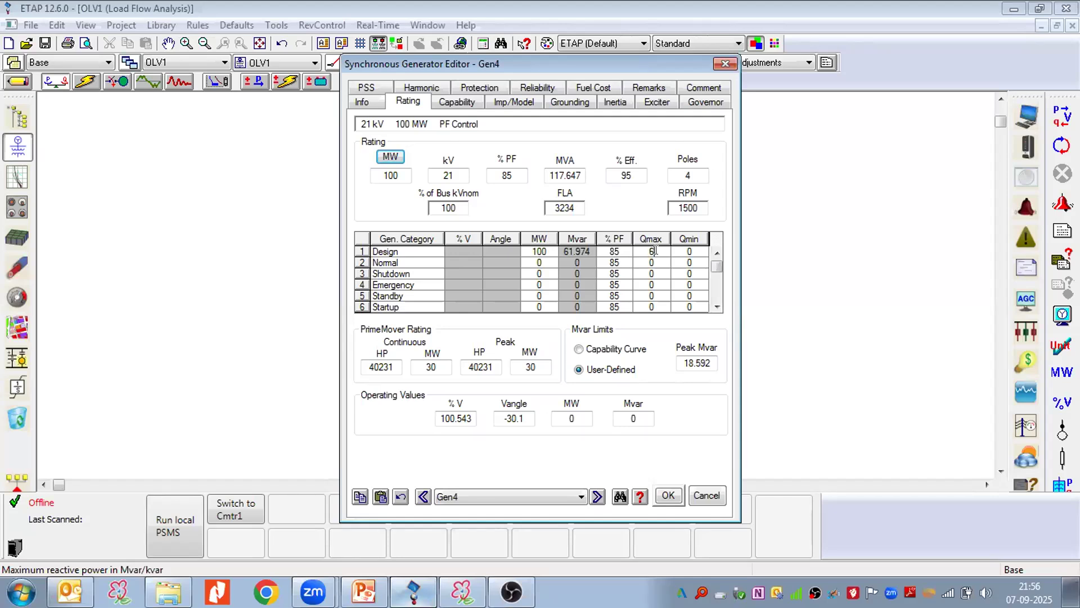
pyautogui.write('.974')
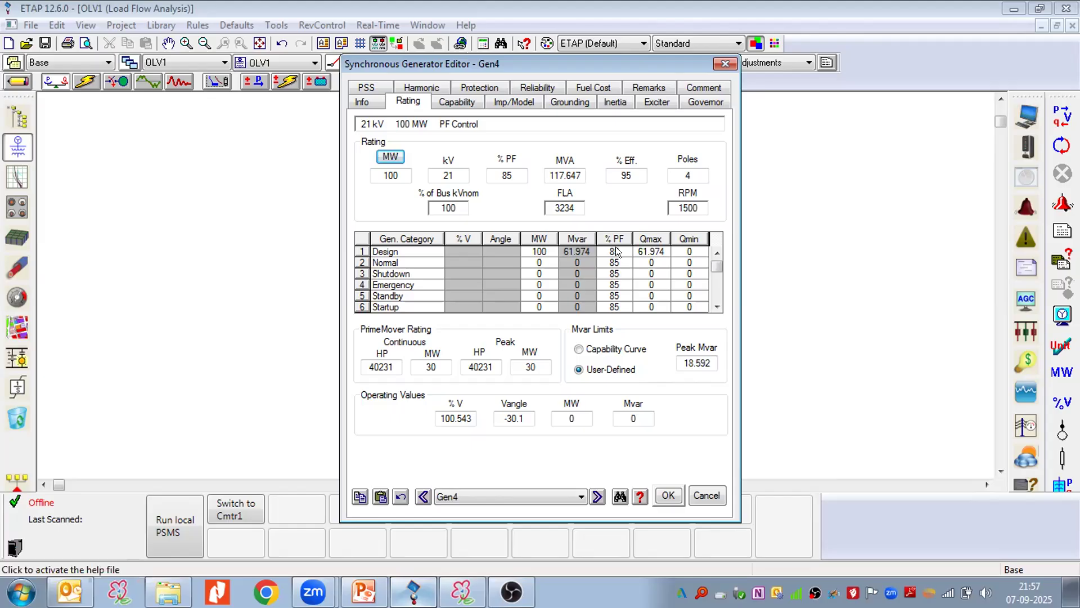
pyautogui.click(617, 248)
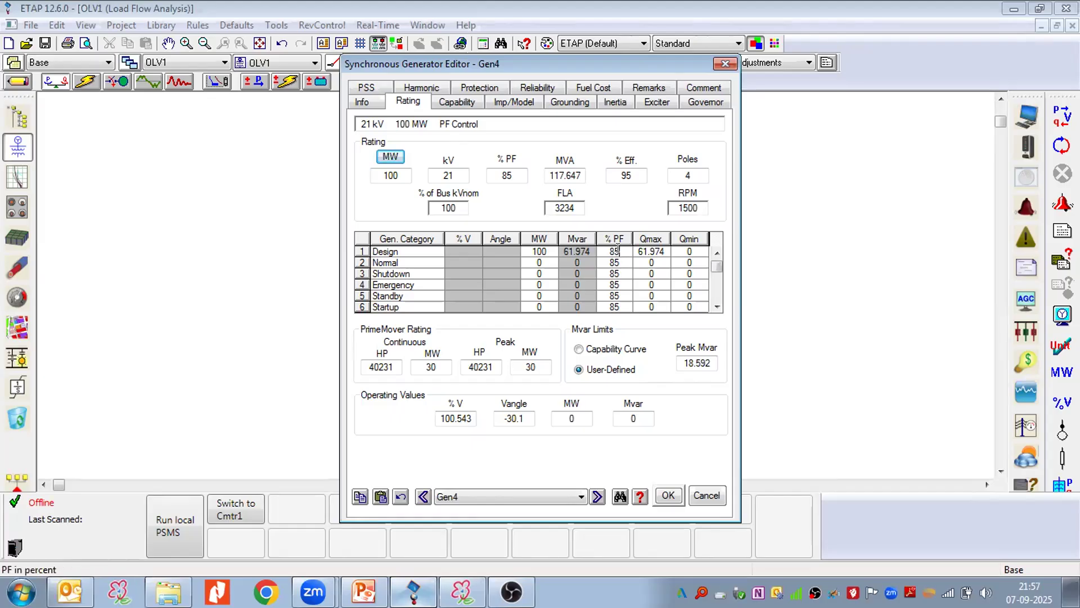
pyautogui.press('BackSpace')
pyautogui.press('BackSpace')
pyautogui.write('95')
pyautogui.click(705, 412)
# Set Gen4's Design category Qmin to -32.868 Mvar and rerun the load flow.
pyautogui.click(691, 251)
pyautogui.press('BackSpace')
pyautogui.write('-')
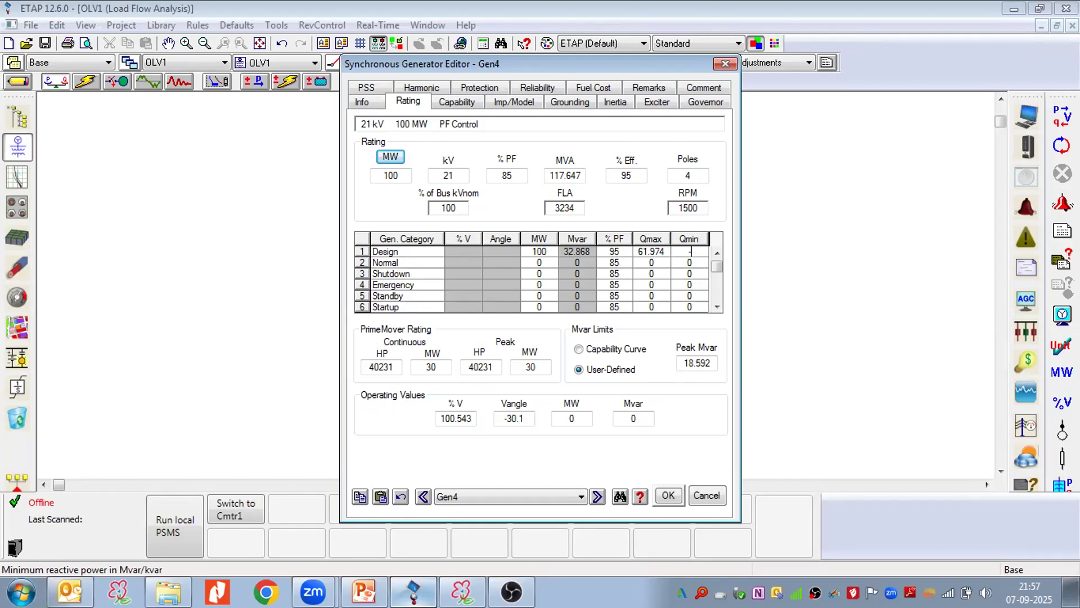
pyautogui.write('32.868')
pyautogui.click(668, 495)
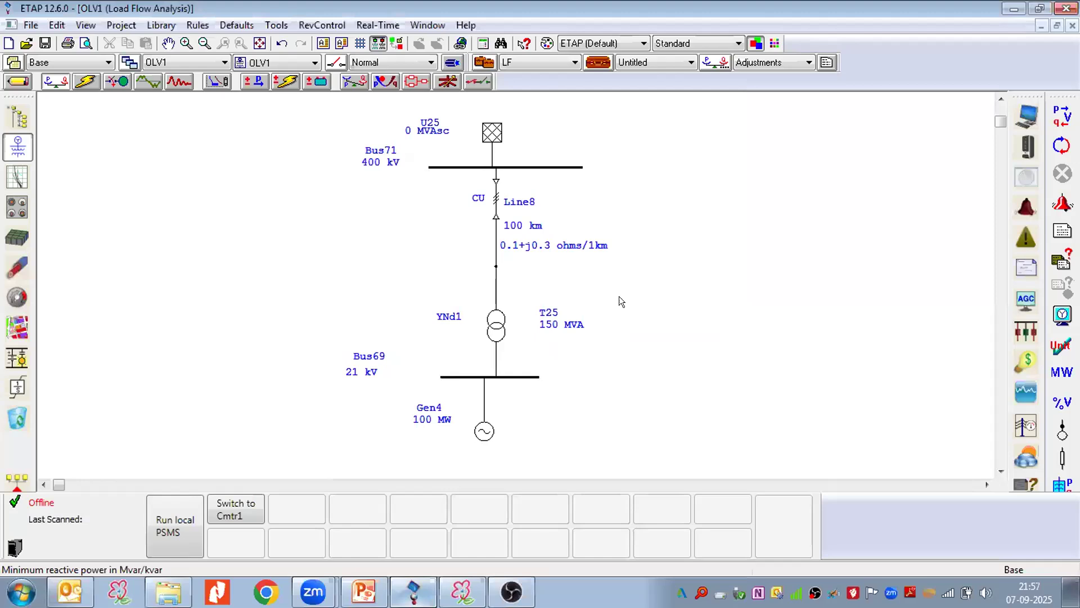
pyautogui.click(1062, 114)
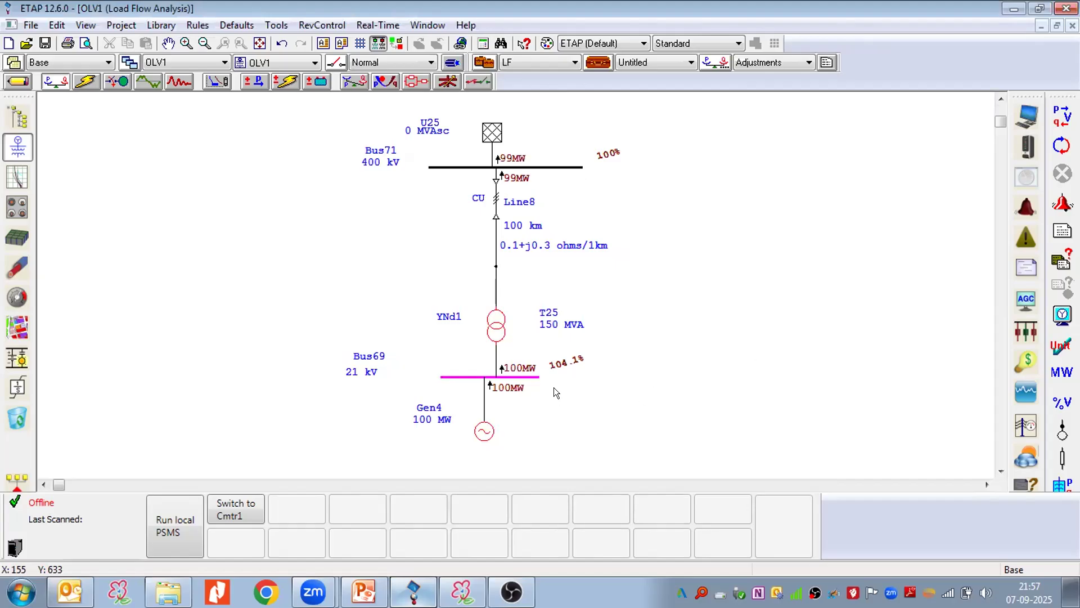
# Set Gen4's operation mode to Voltage Control, check its rating values, and rerun the load flow.
pyautogui.click(18, 81)
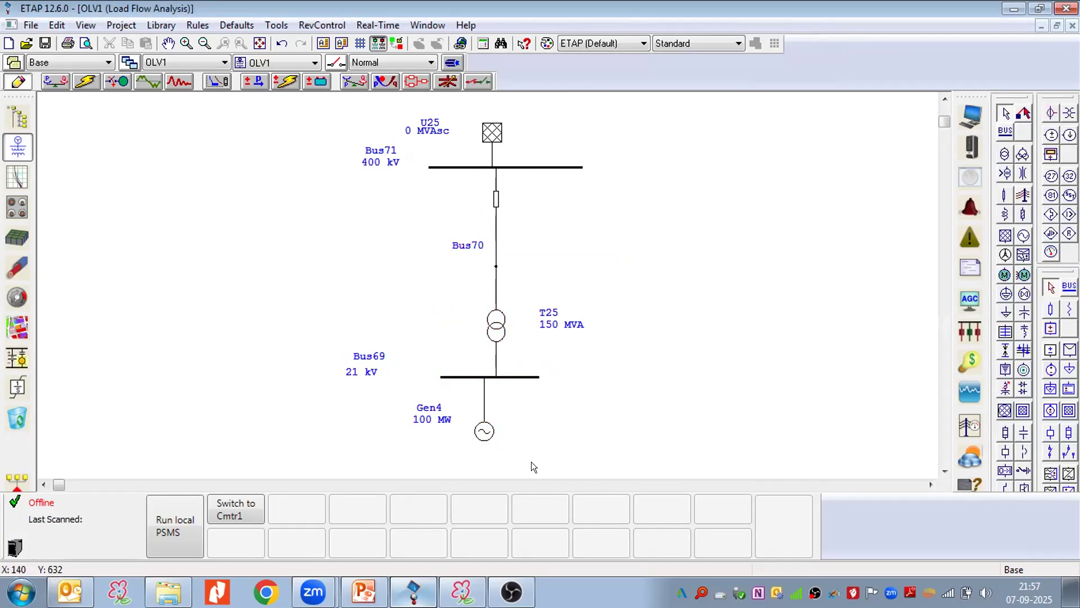
pyautogui.doubleClick(481, 432)
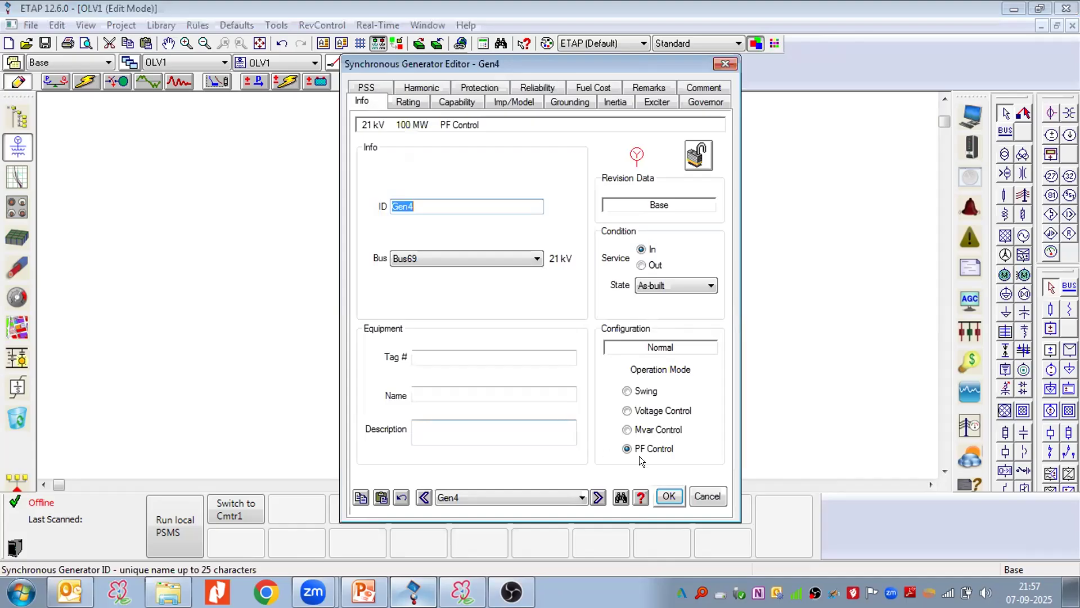
pyautogui.click(621, 406)
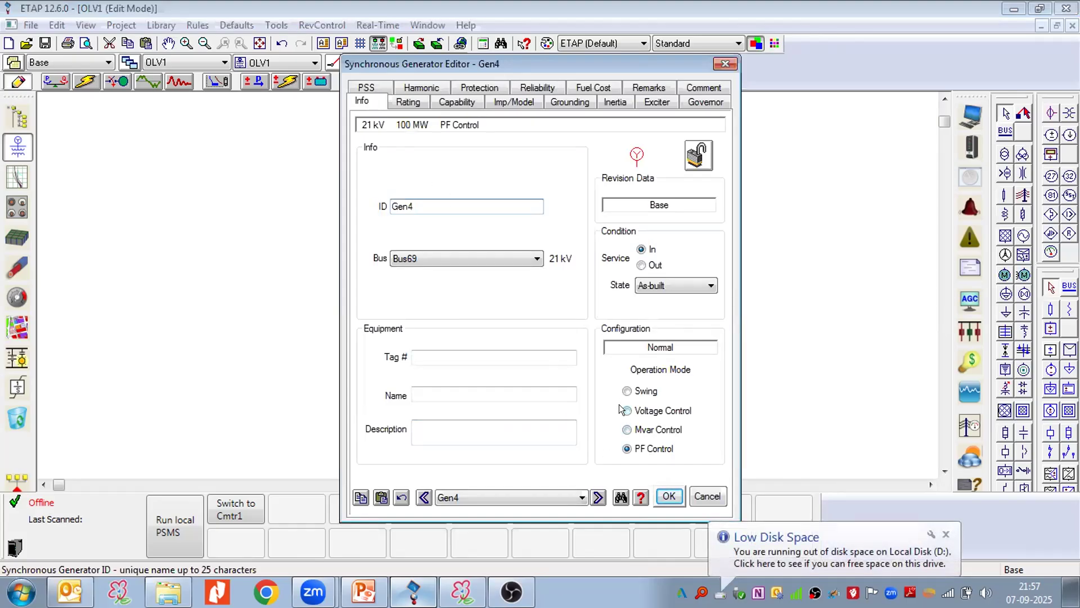
pyautogui.click(410, 102)
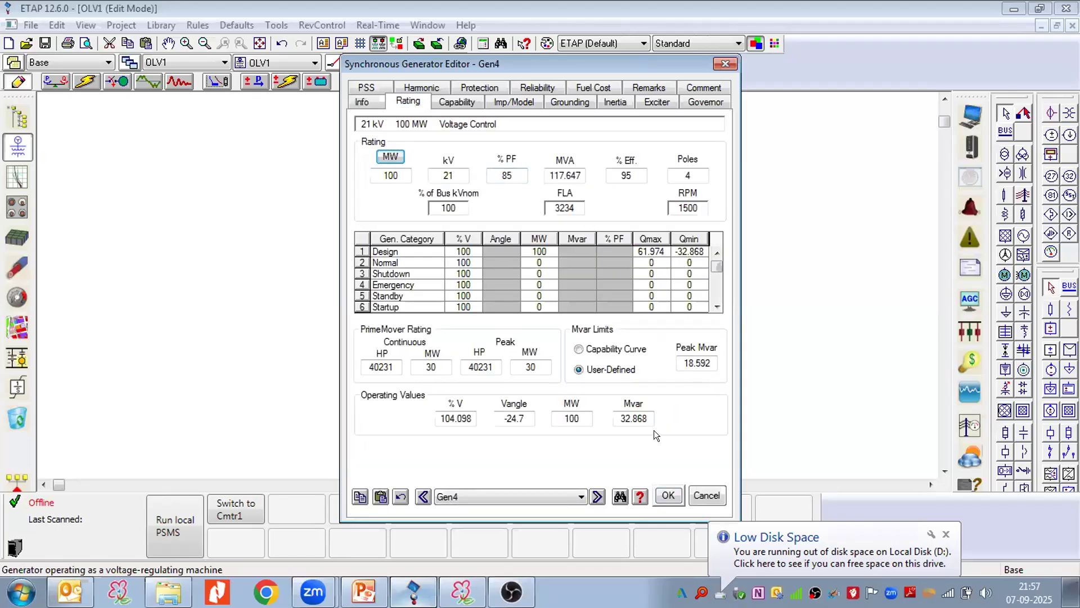
pyautogui.click(657, 496)
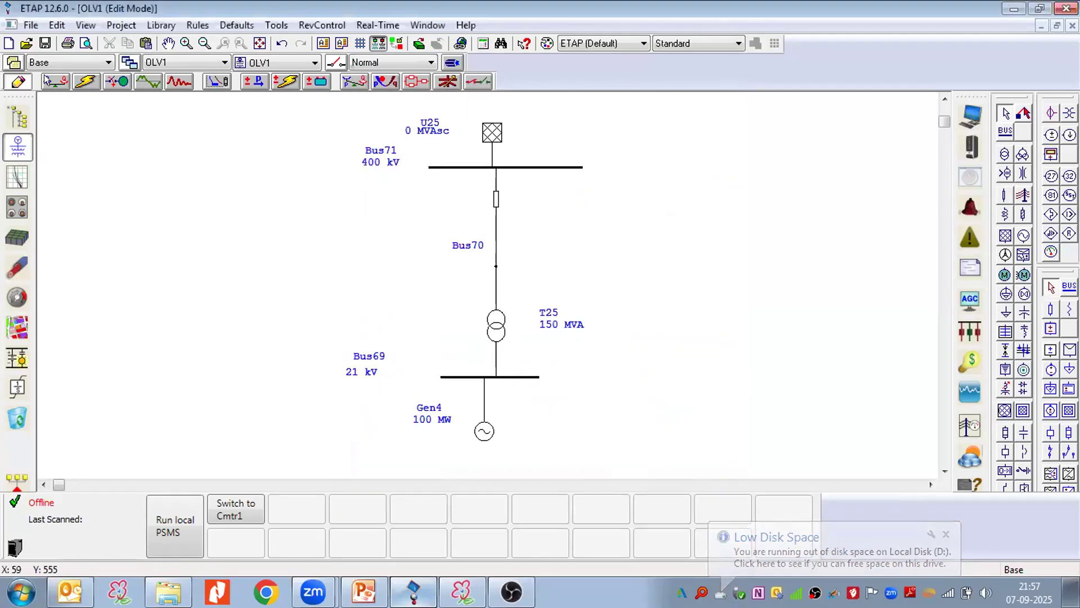
pyautogui.click(70, 80)
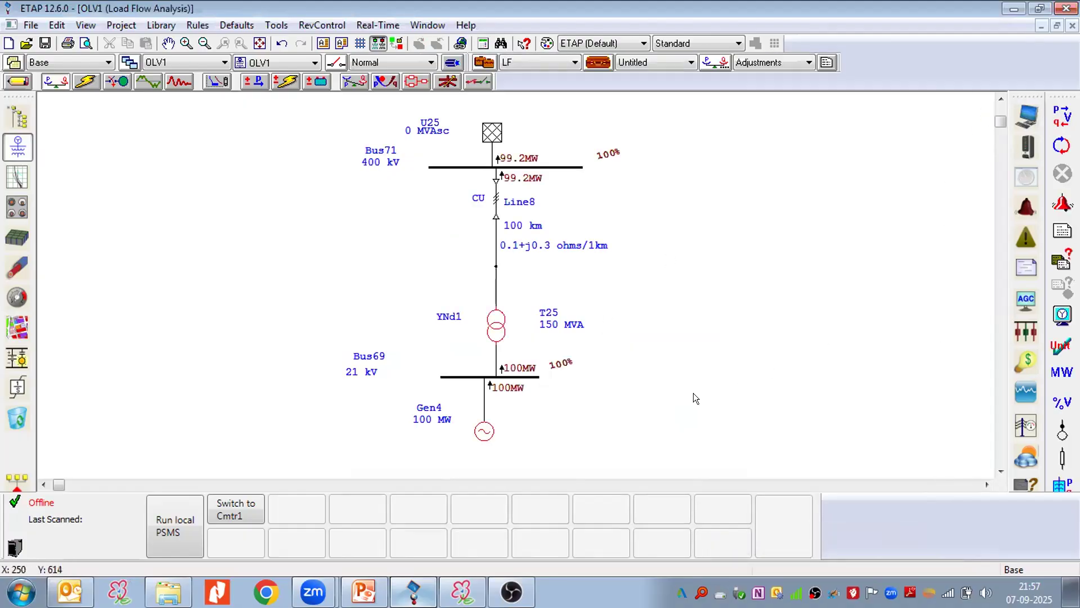
# Display the power flows as MW + jMvar and move Bus69's voltage result clear of the flow values.
pyautogui.click(1062, 314)
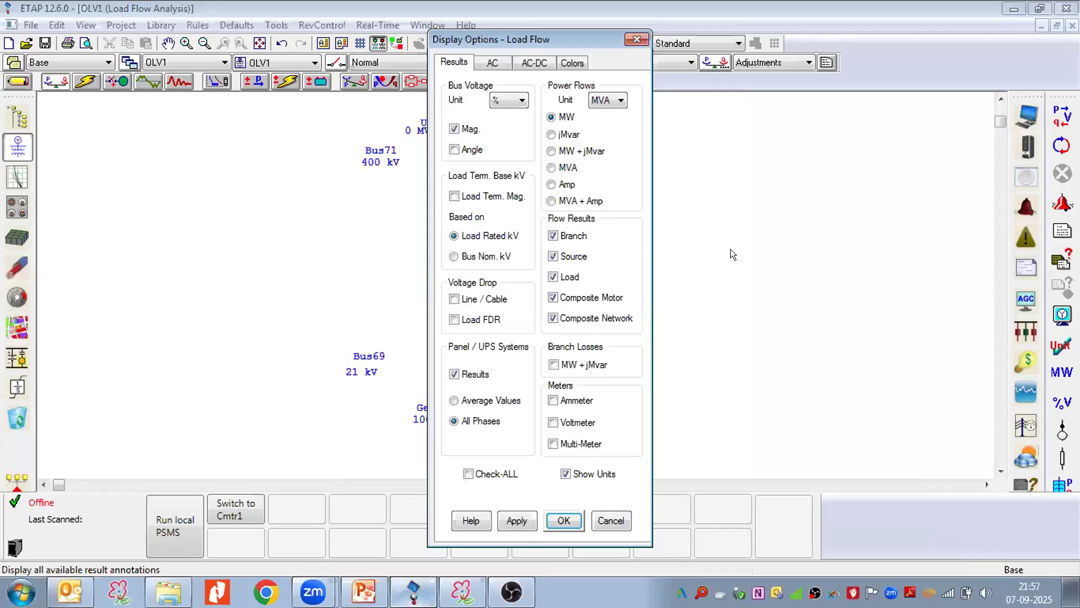
pyautogui.click(569, 150)
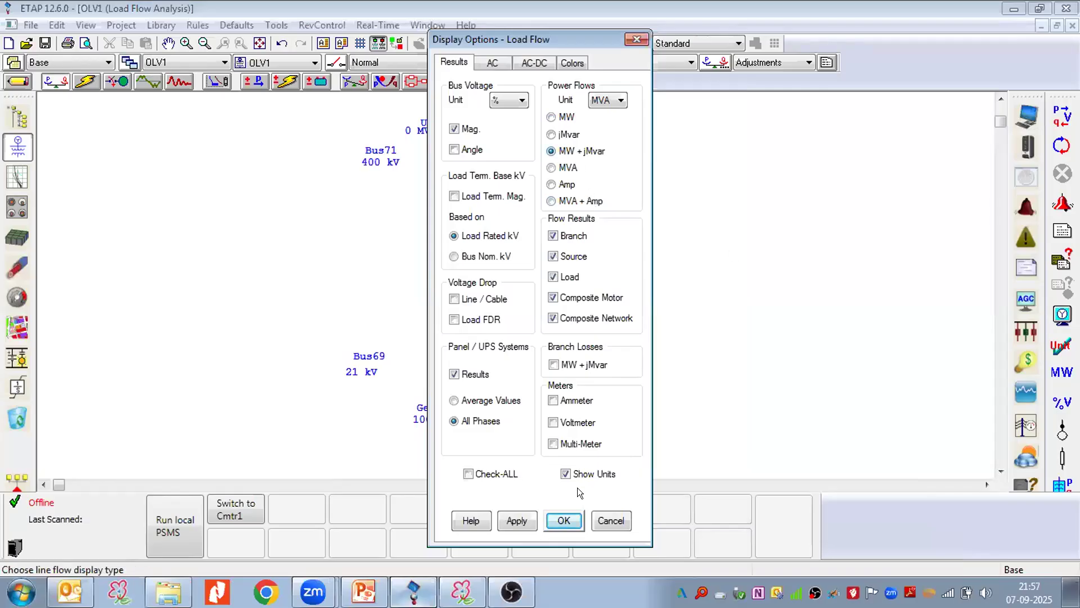
pyautogui.click(563, 520)
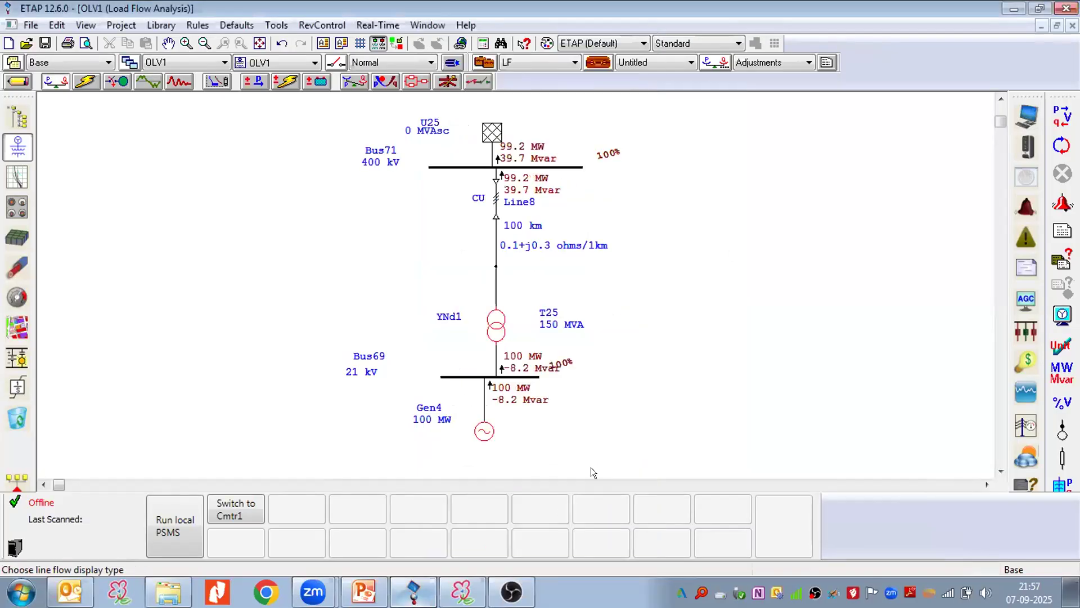
pyautogui.click(555, 362)
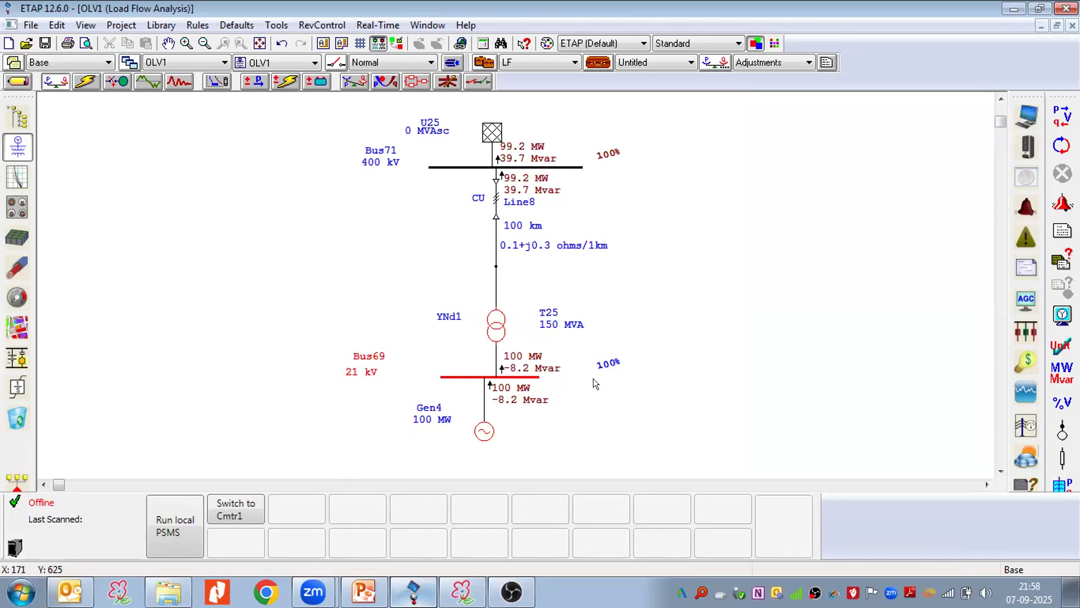
pyautogui.moveTo(593, 379); pyautogui.dragTo(587, 376)
# Examine the MW and Mvar flows and bus voltages from Gen4 through T25 and Line8 to the 400 kV grid.
pyautogui.scroll(1, 336, 363)
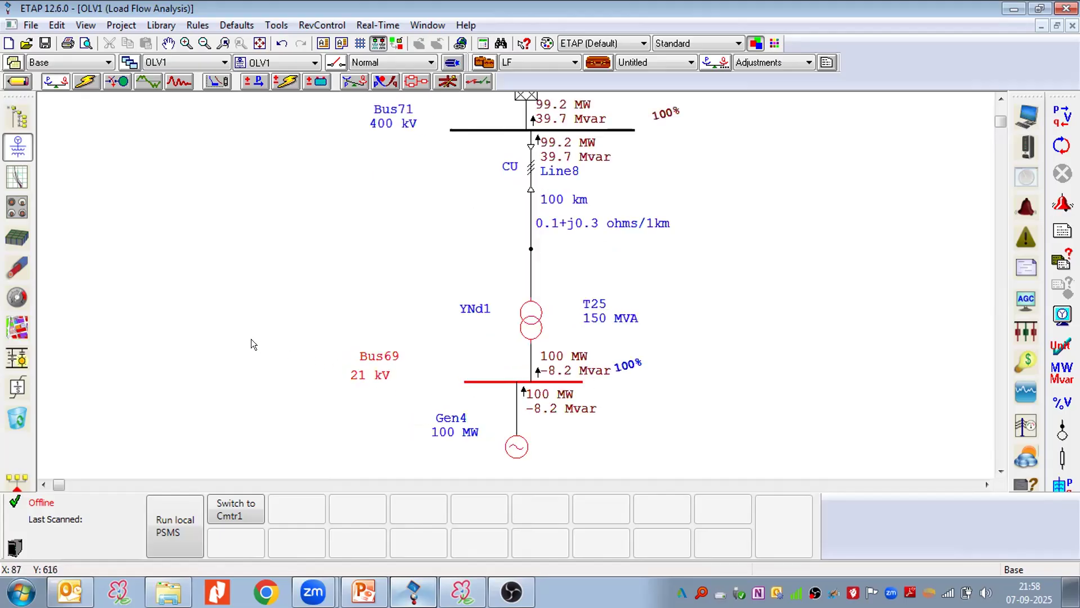
pyautogui.scroll(1, 251, 339)
pyautogui.scroll(-1, 251, 338)
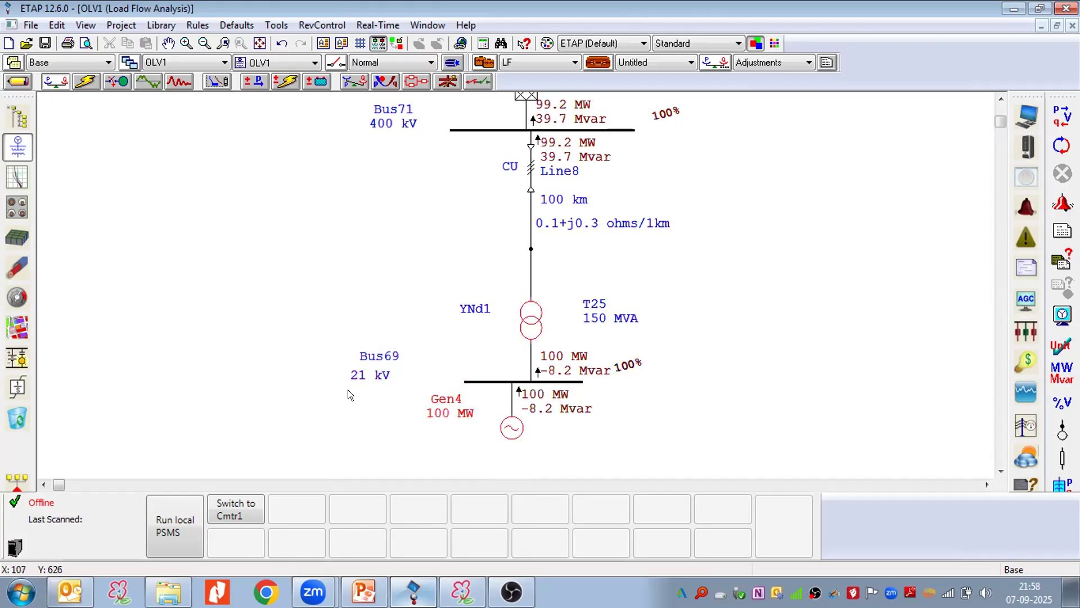
pyautogui.scroll(1, 348, 390)
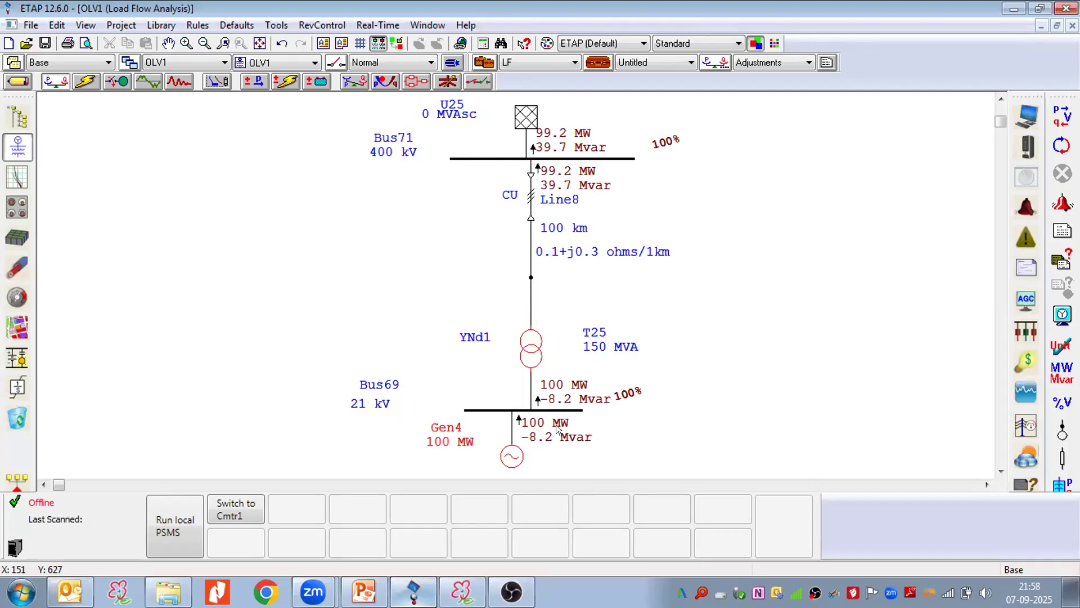
pyautogui.scroll(1, 552, 374)
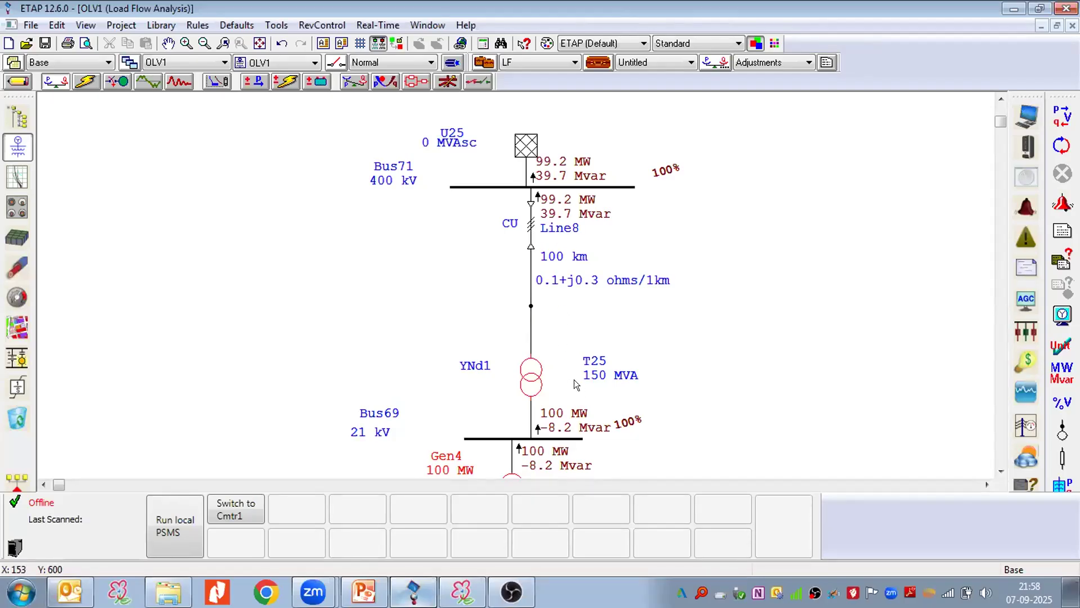
pyautogui.scroll(-2, 574, 379)
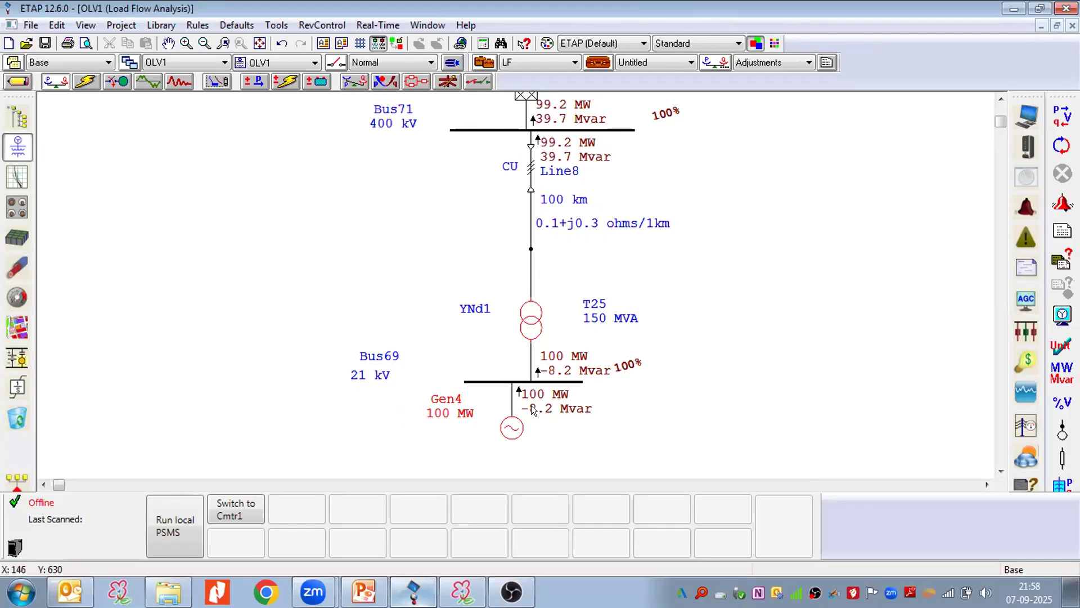
pyautogui.scroll(1, 378, 388)
pyautogui.scroll(1, 337, 378)
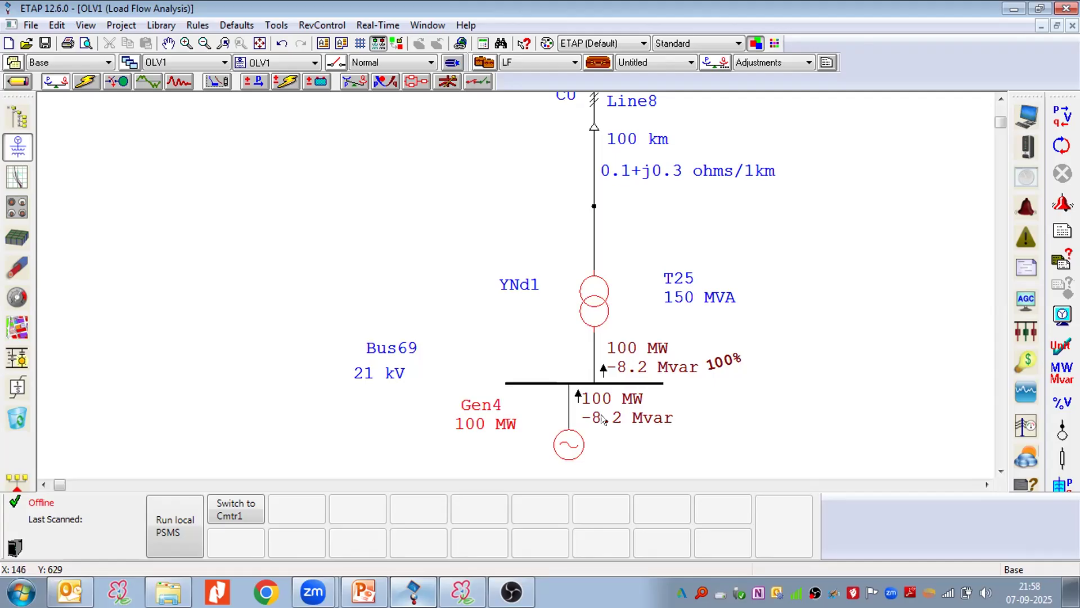
pyautogui.scroll(-1, 654, 417)
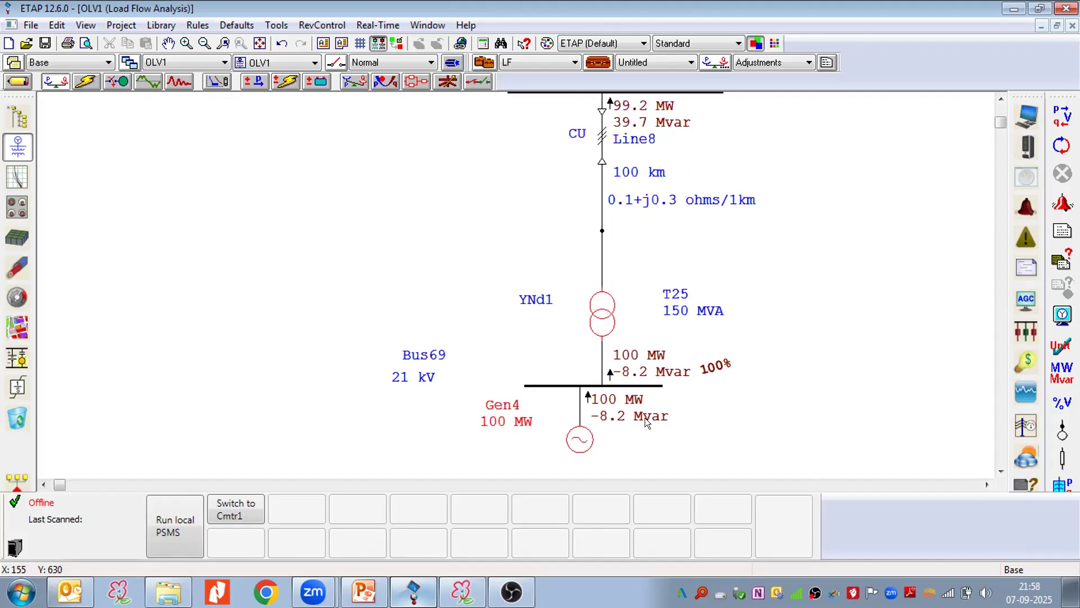
pyautogui.scroll(1, 600, 429)
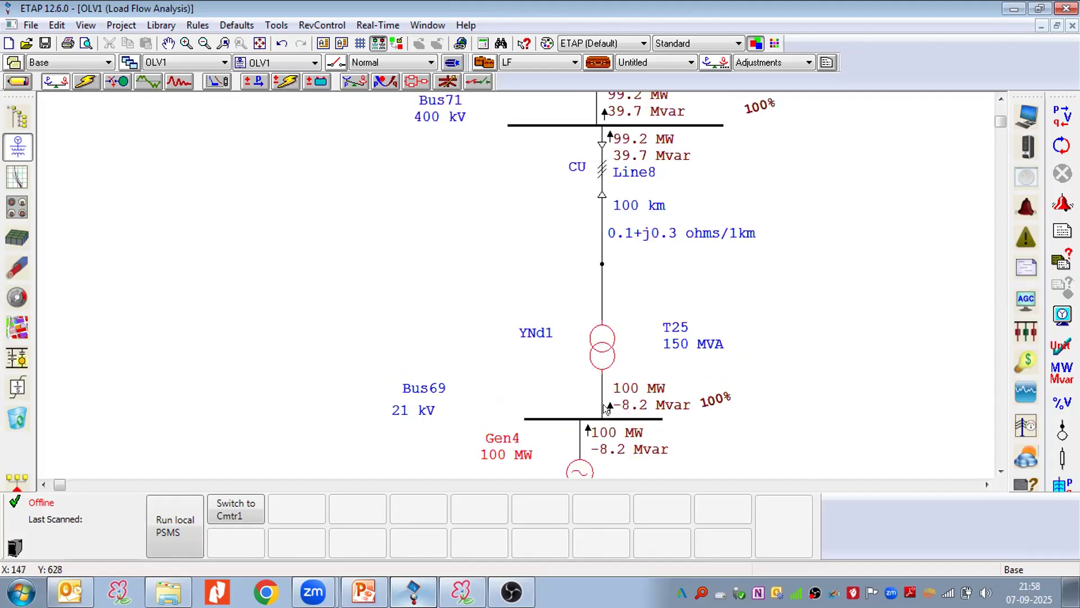
pyautogui.scroll(1, 608, 383)
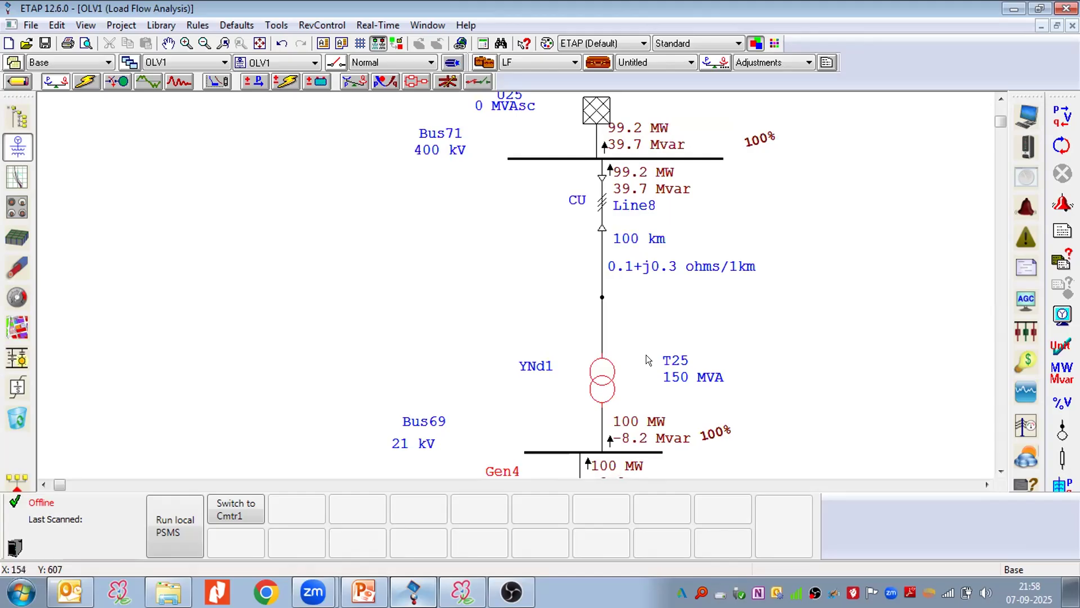
pyautogui.scroll(-3, 646, 354)
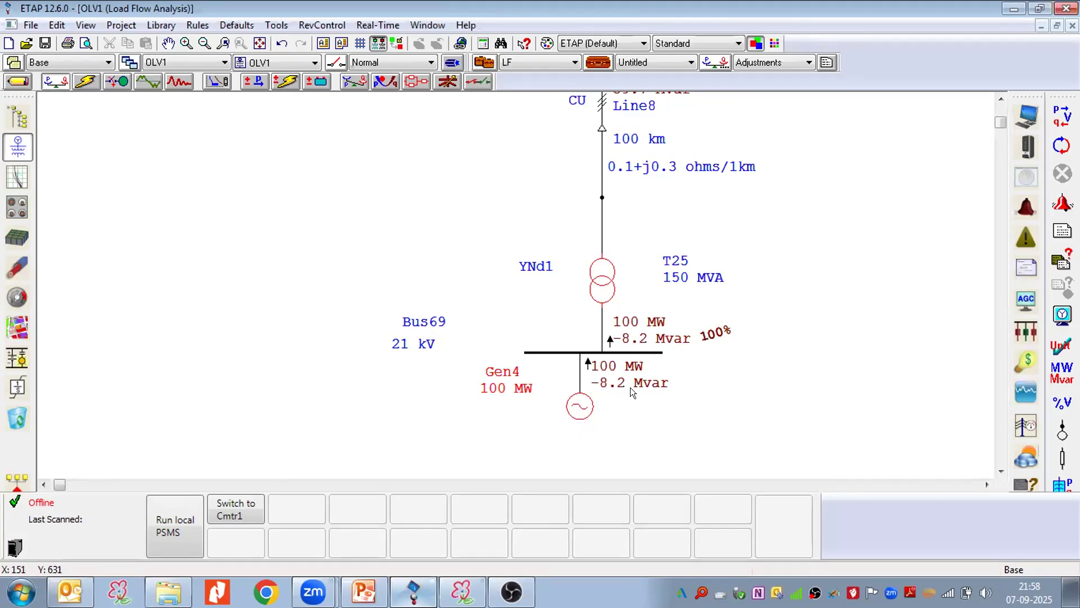
pyautogui.click(16, 81)
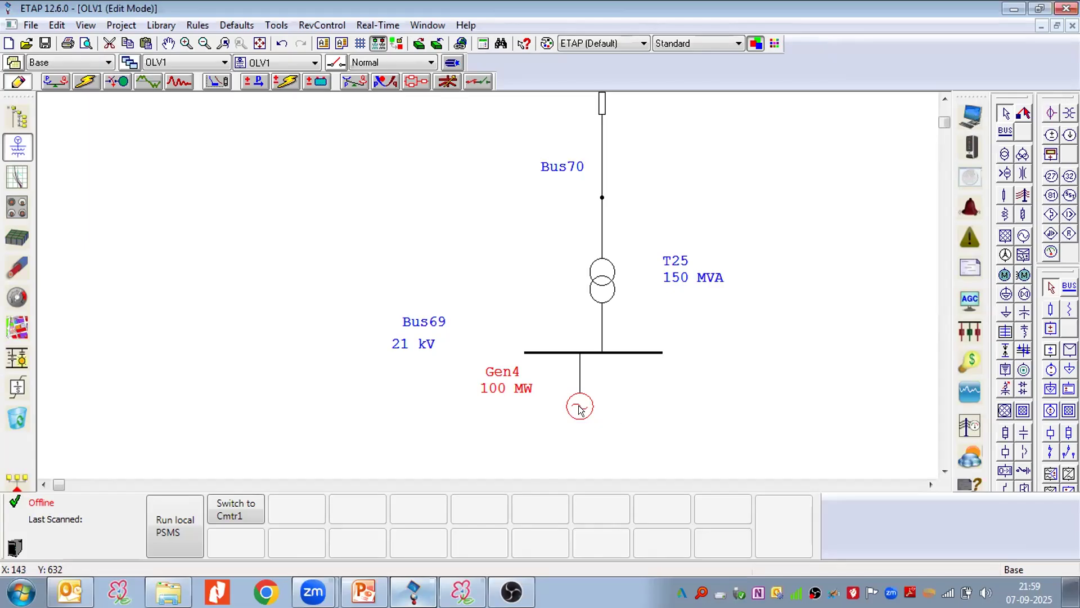
pyautogui.click(56, 81)
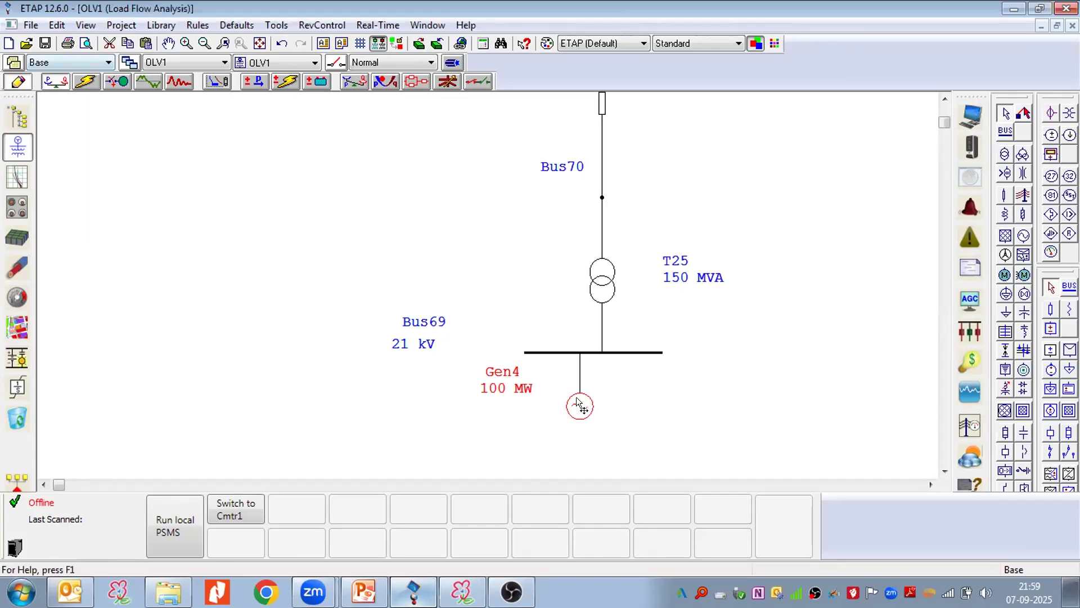
pyautogui.click(1025, 147)
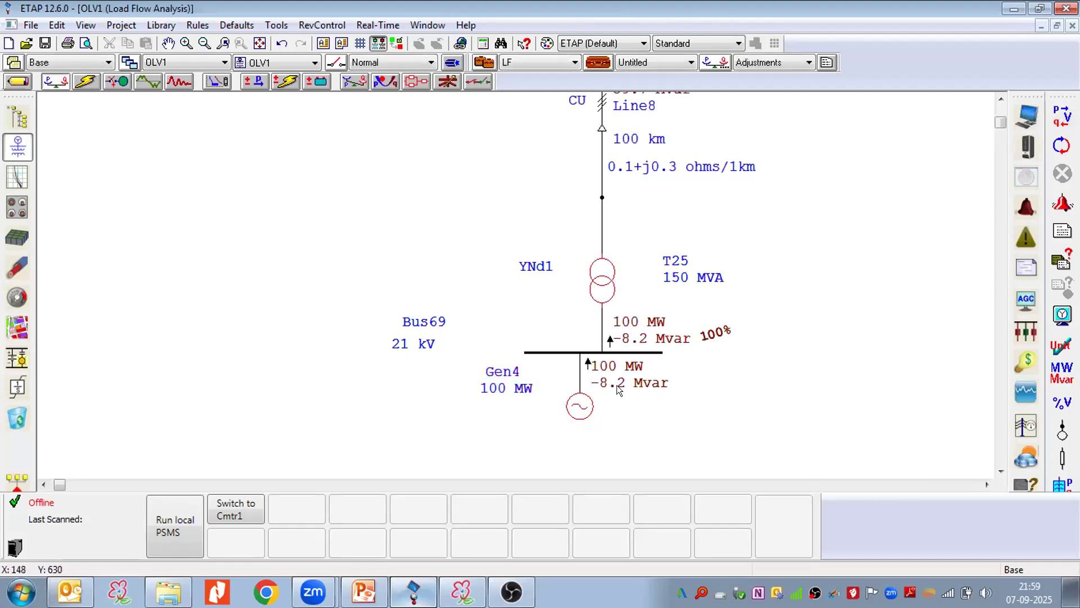
# Set transformer T25's primary voltage rating to 420 kV.
pyautogui.click(17, 81)
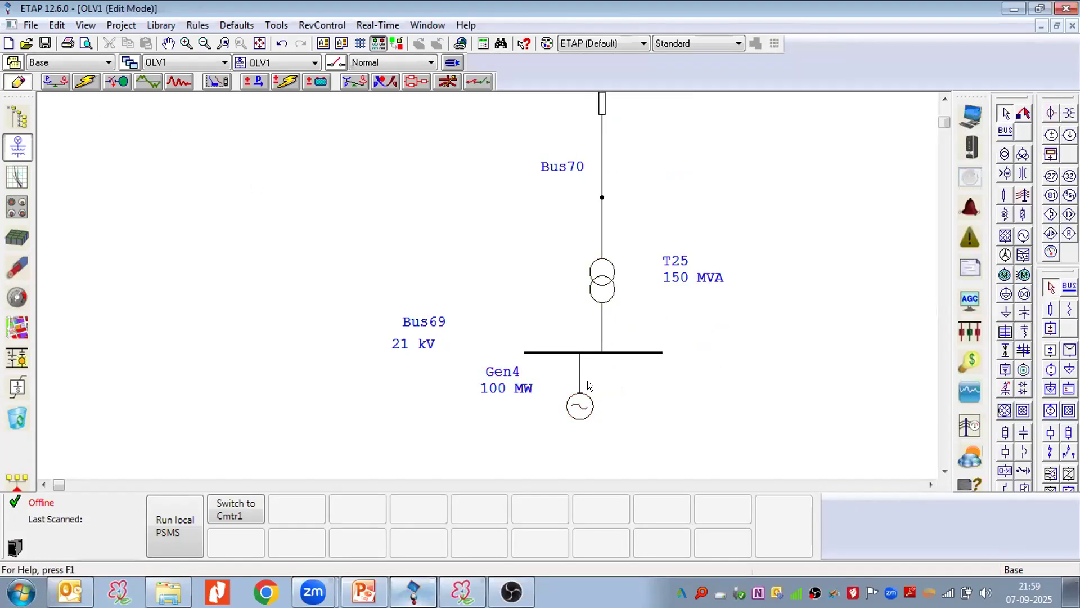
pyautogui.click(603, 280)
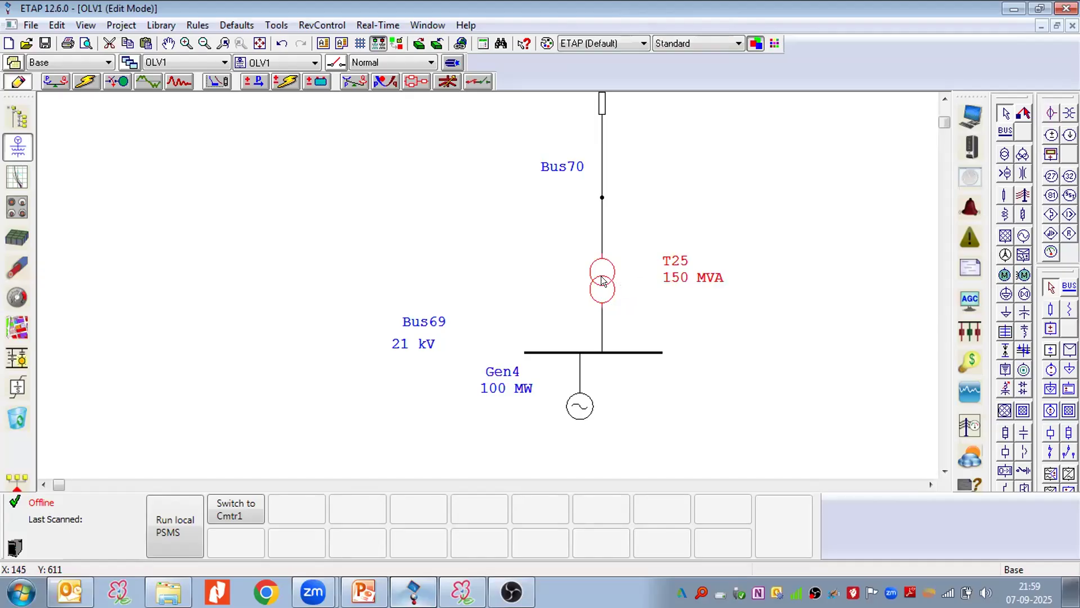
pyautogui.doubleClick(602, 280)
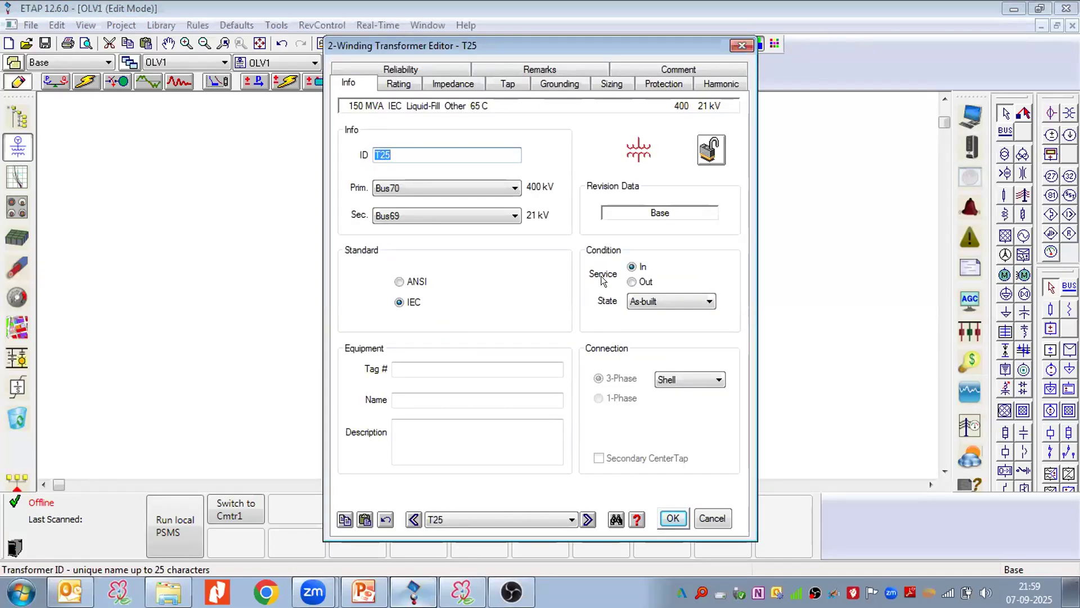
pyautogui.click(398, 83)
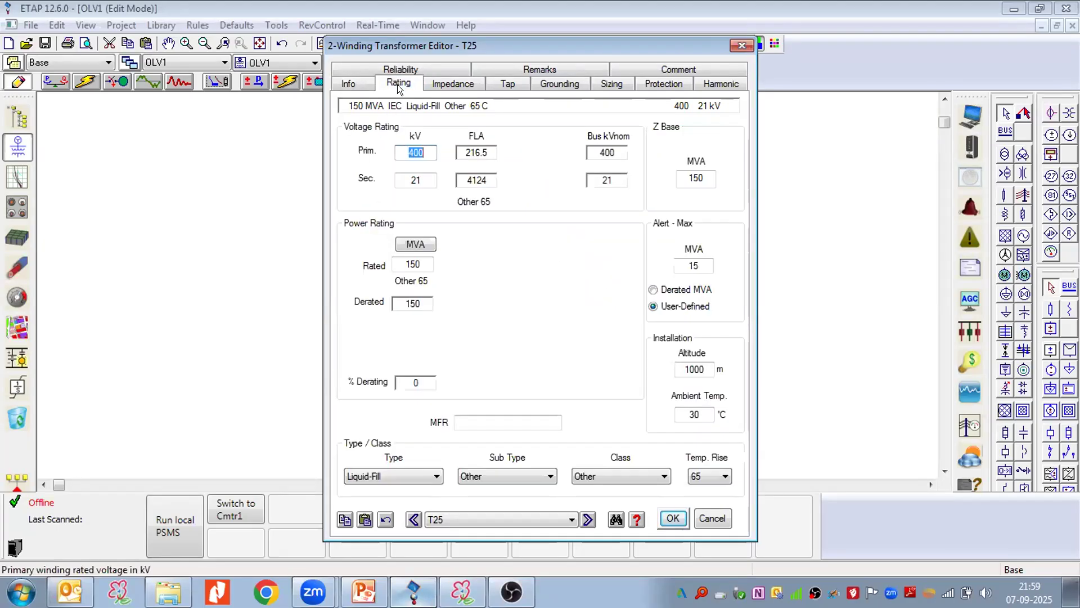
pyautogui.click(423, 150)
pyautogui.press('BackSpace')
pyautogui.press('BackSpace')
pyautogui.write('20')
pyautogui.doubleClick(422, 150)
pyautogui.click(364, 62)
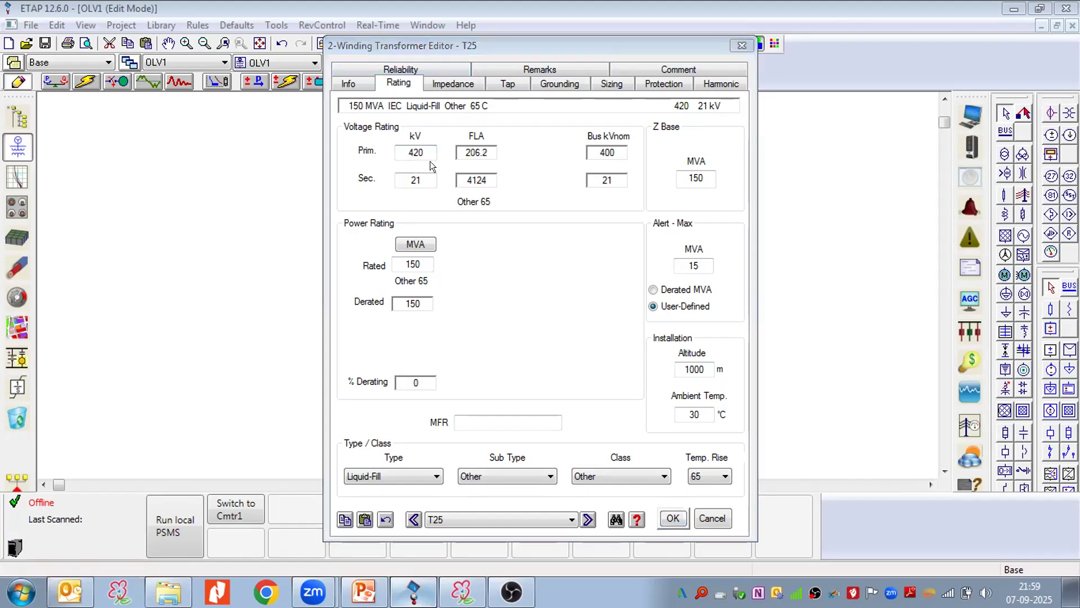
pyautogui.click(670, 518)
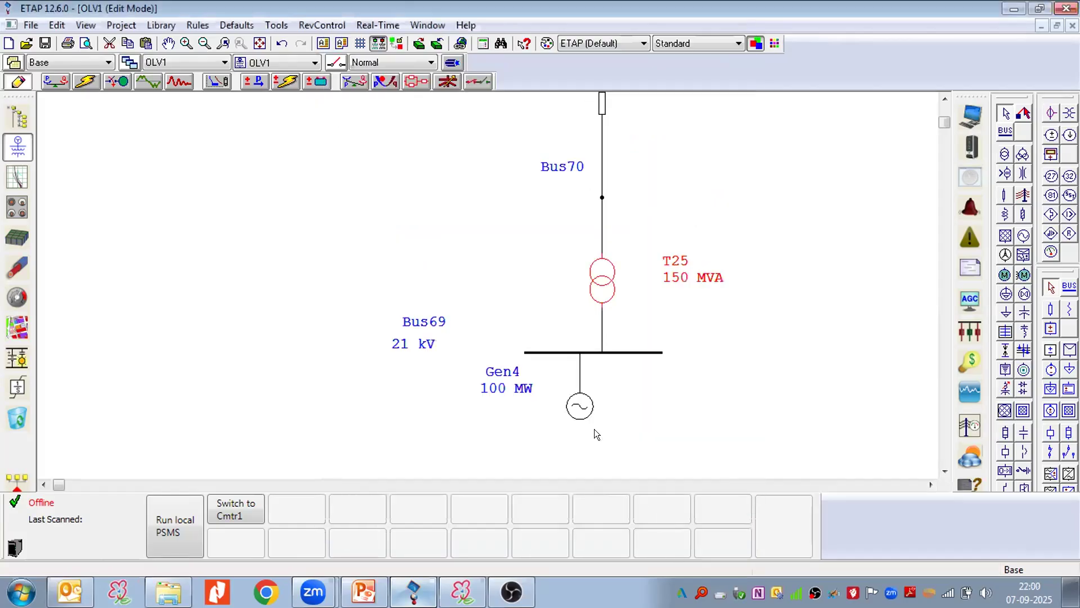
# Rerun the load flow and check the reactive power flows at Gen4 and at the 400 kV bus.
pyautogui.click(49, 79)
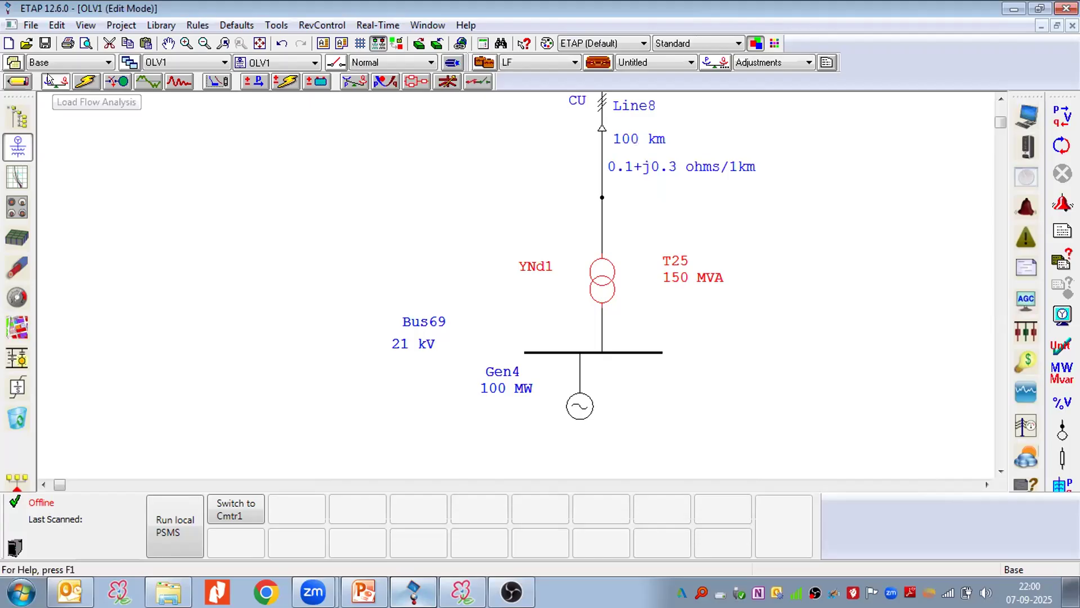
pyautogui.click(49, 80)
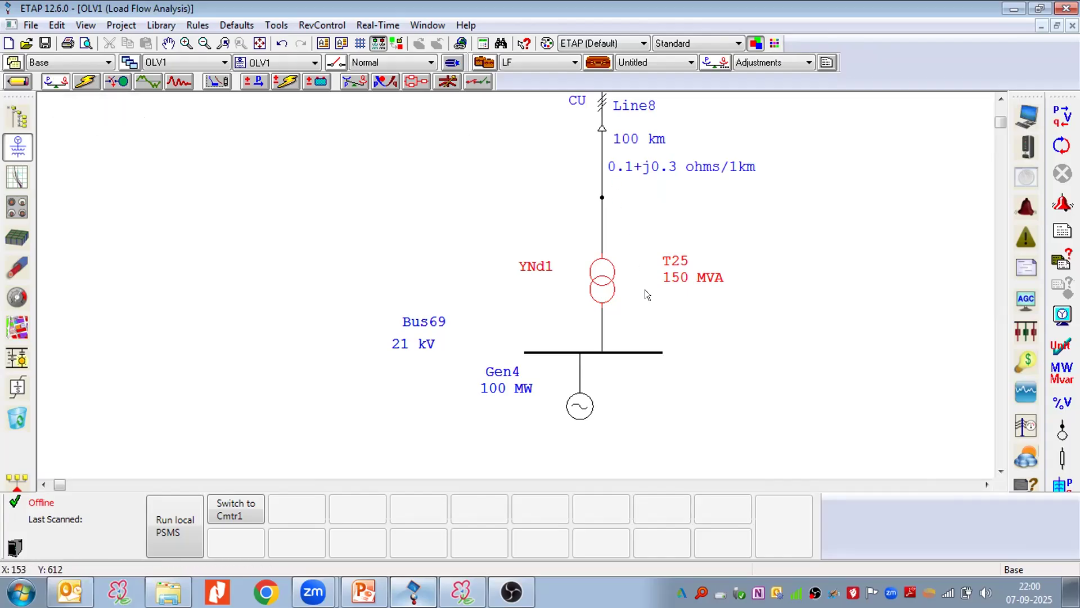
pyautogui.click(1058, 115)
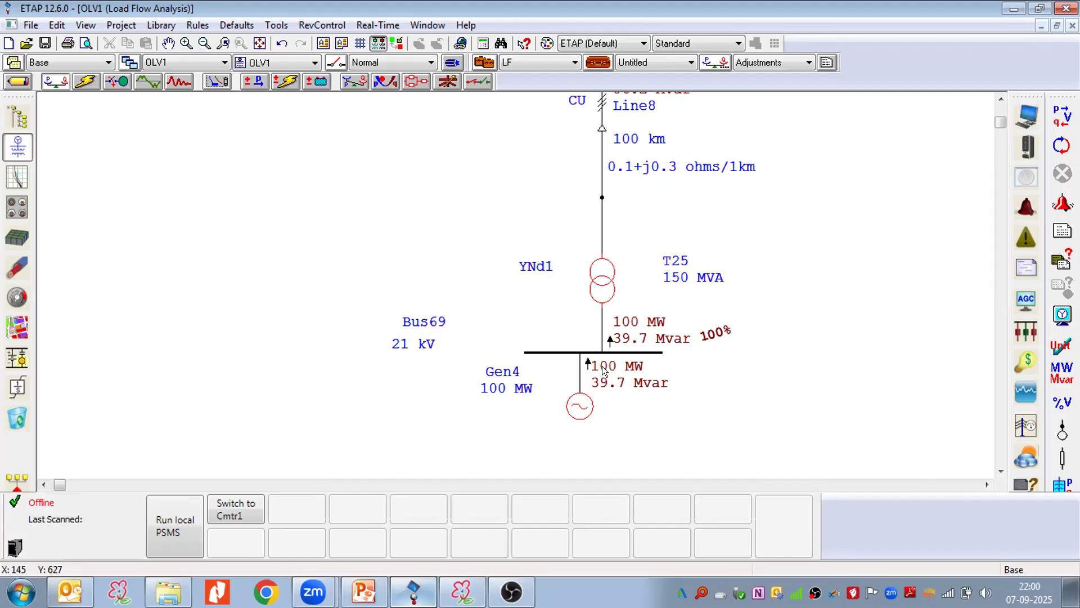
pyautogui.scroll(1, 602, 450)
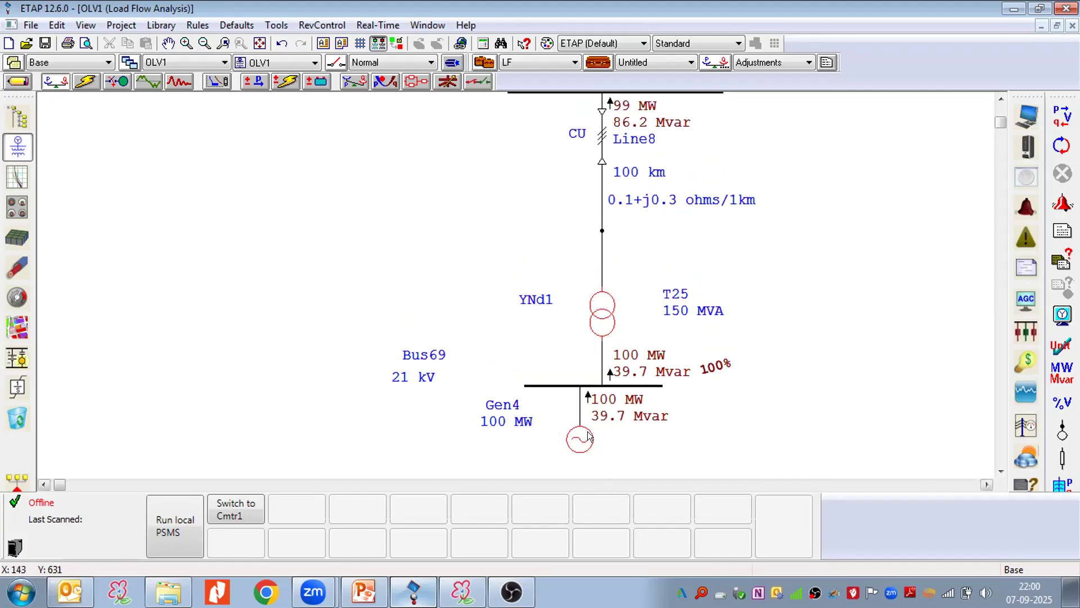
pyautogui.scroll(1, 619, 418)
pyautogui.scroll(1, 632, 466)
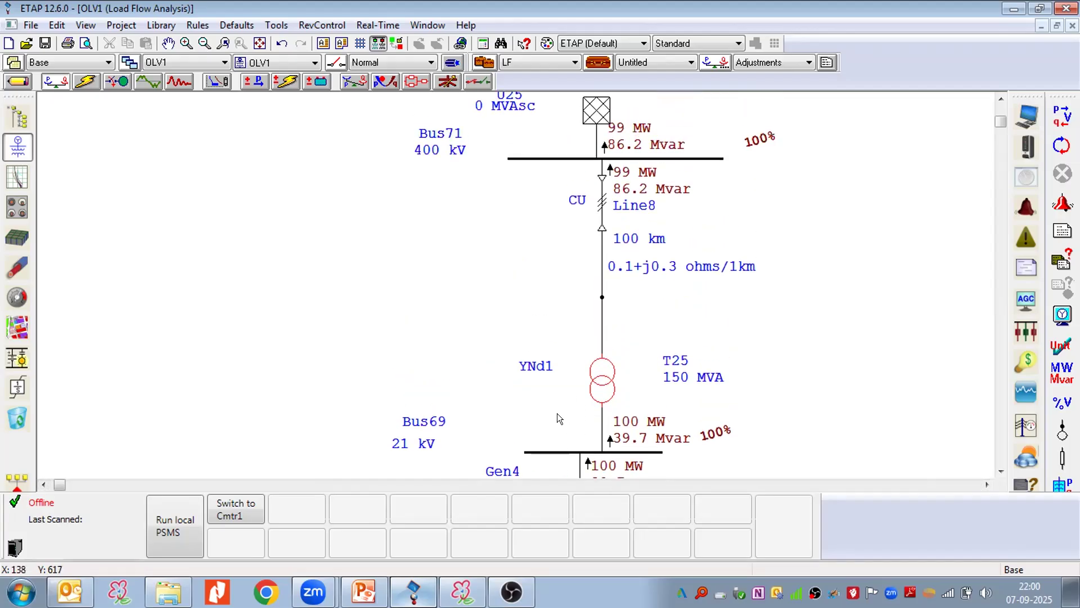
pyautogui.scroll(-2, 557, 414)
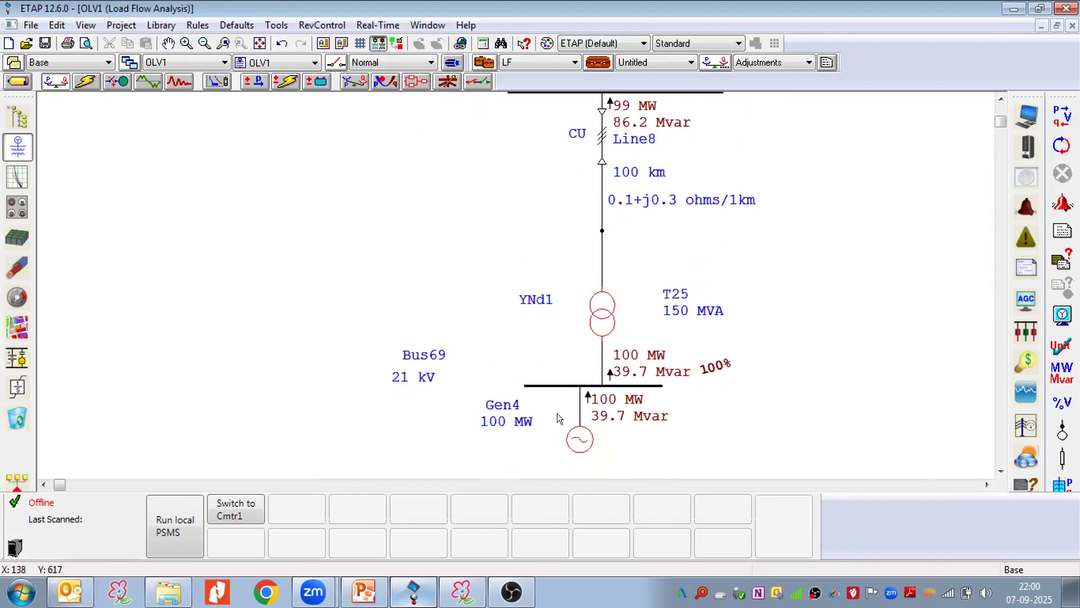
# Review Gen4's rating, Qmax and Qmin limits and operating values, and compare them with the Mvar flows up to the 400 kV grid.
pyautogui.doubleClick(582, 442)
pyautogui.click(404, 100)
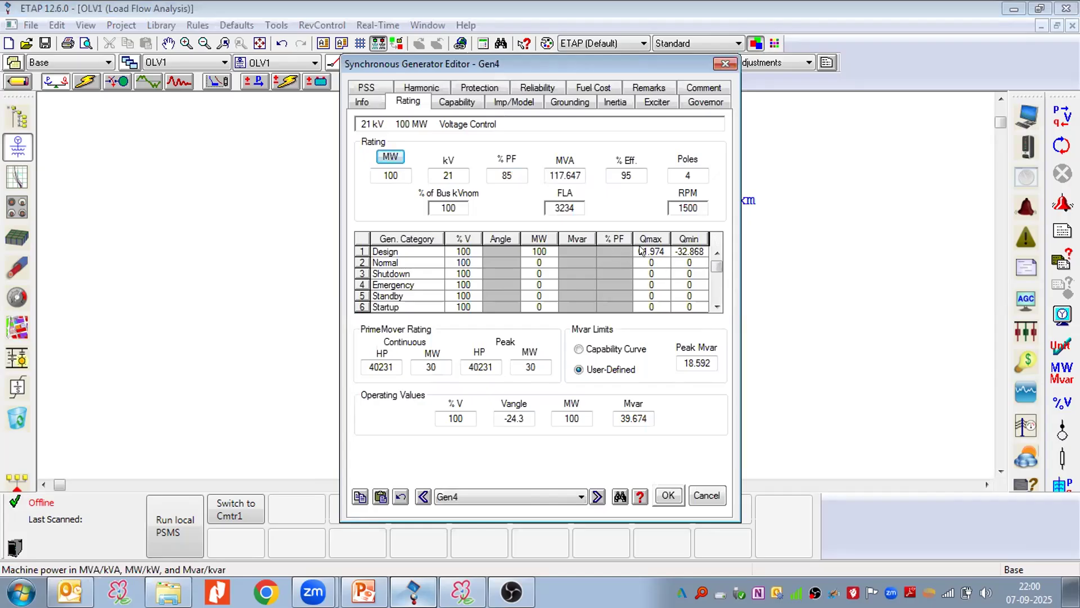
pyautogui.click(665, 496)
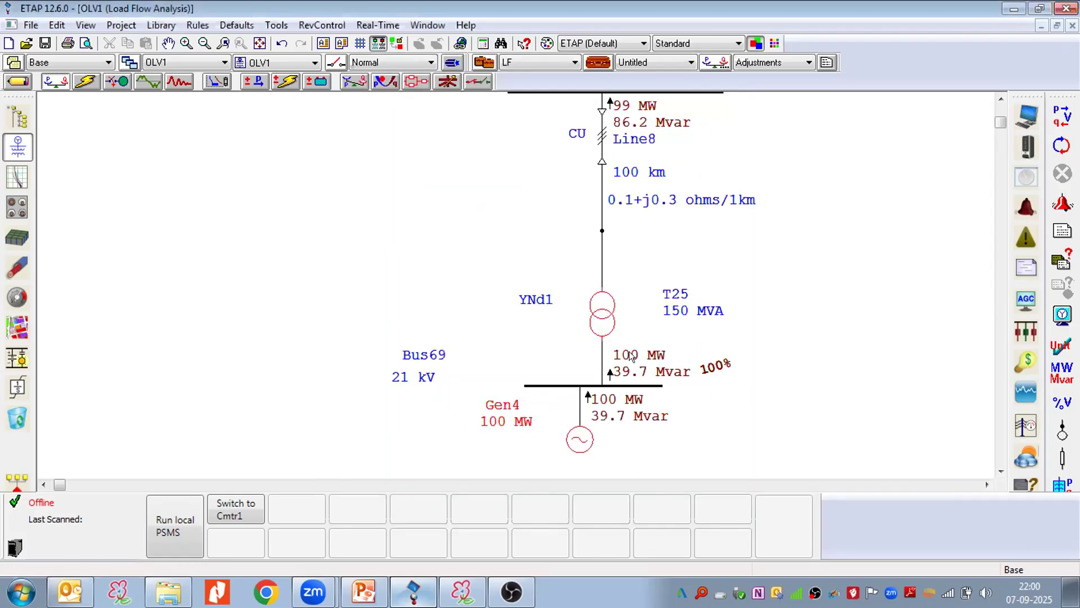
pyautogui.scroll(2, 575, 393)
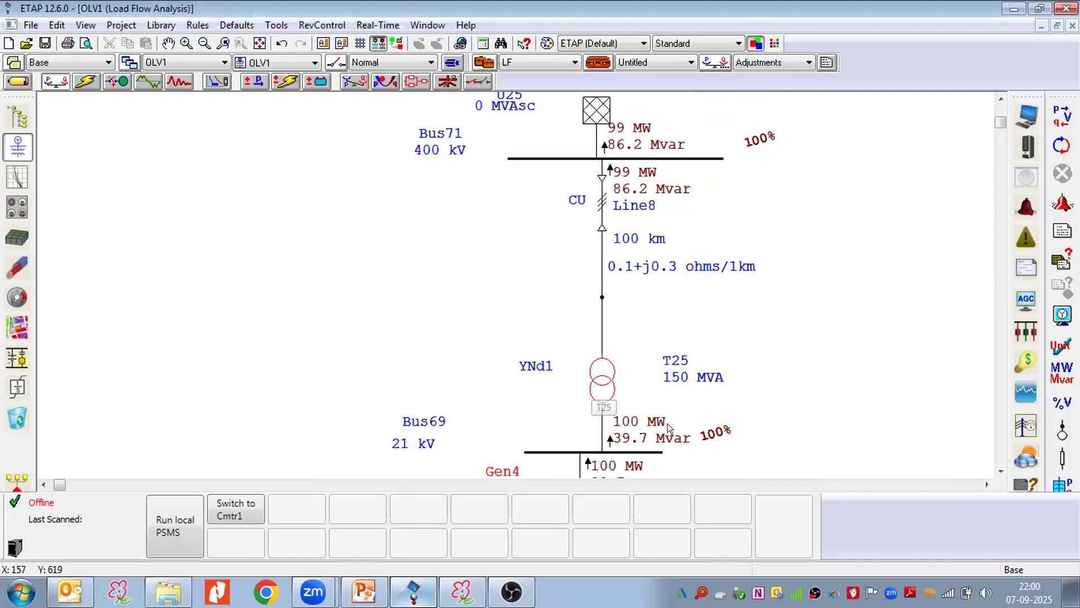
pyautogui.scroll(-3, 636, 400)
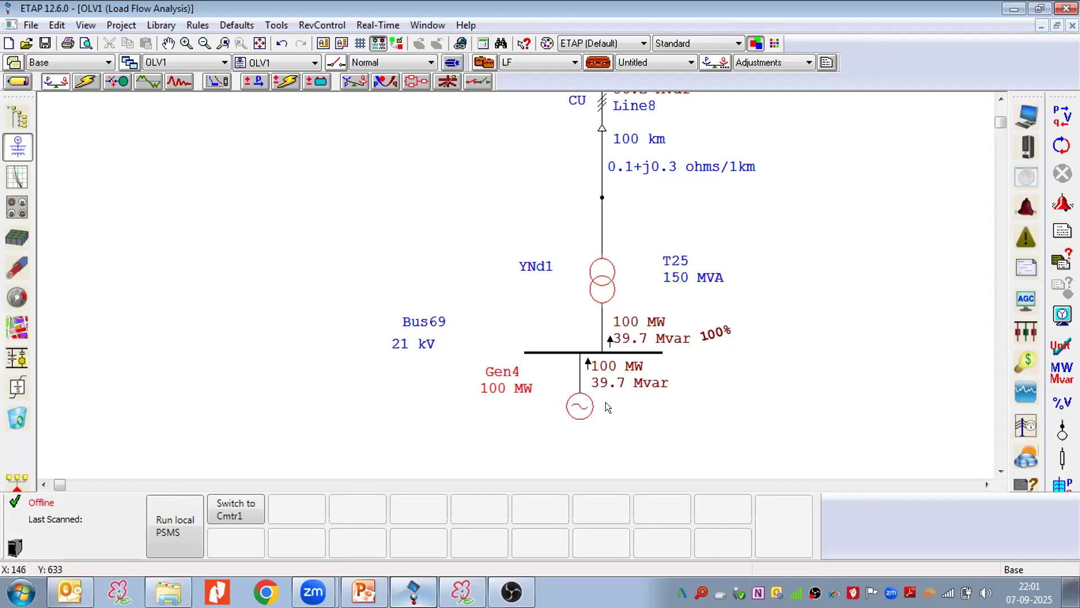
pyautogui.scroll(3, 638, 338)
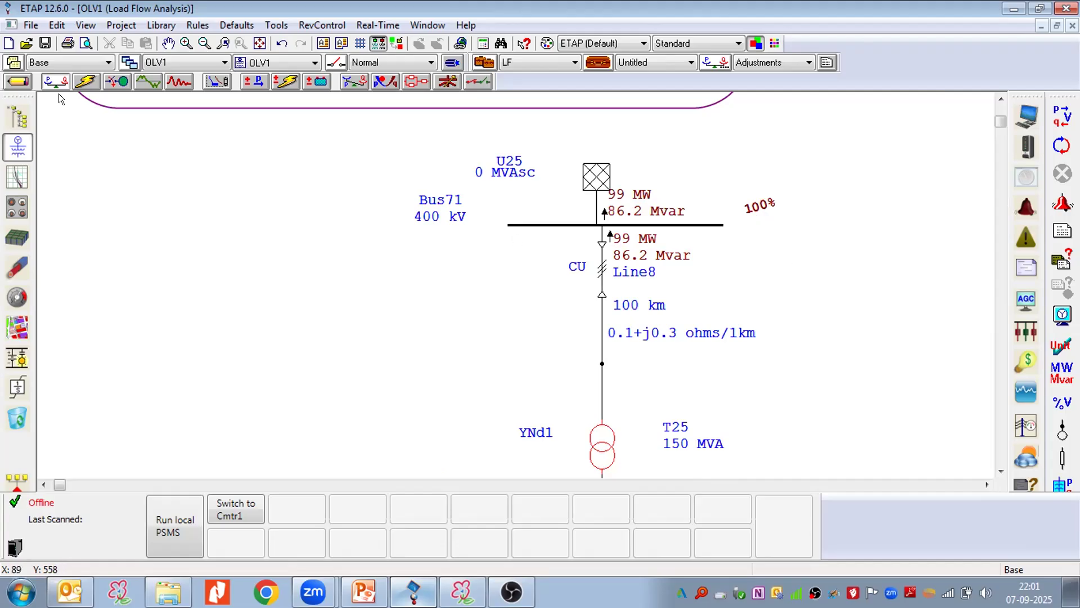
# Return to edit mode and select the whole network from grid U25 to generator Gen4, with empty space beside it.
pyautogui.click(18, 81)
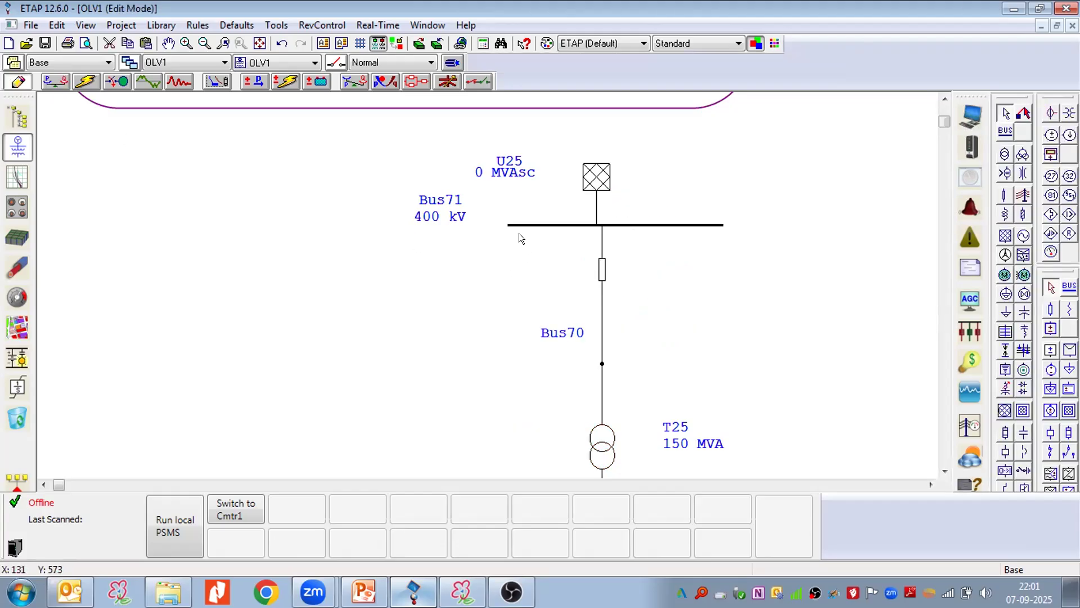
pyautogui.scroll(-2, 591, 208)
pyautogui.scroll(-1, 581, 350)
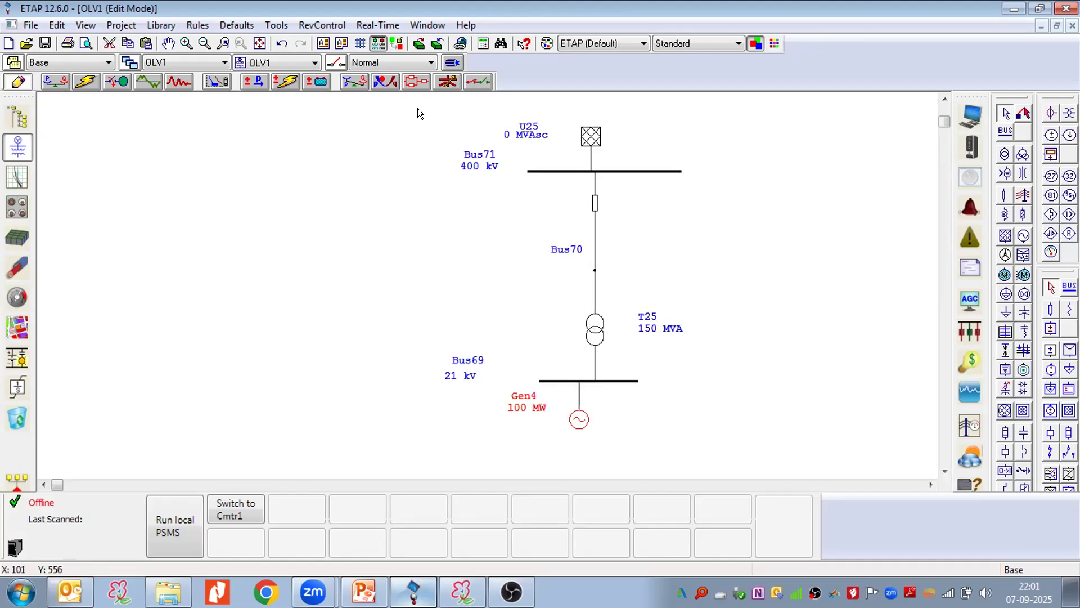
pyautogui.moveTo(417, 108); pyautogui.dragTo(734, 445)
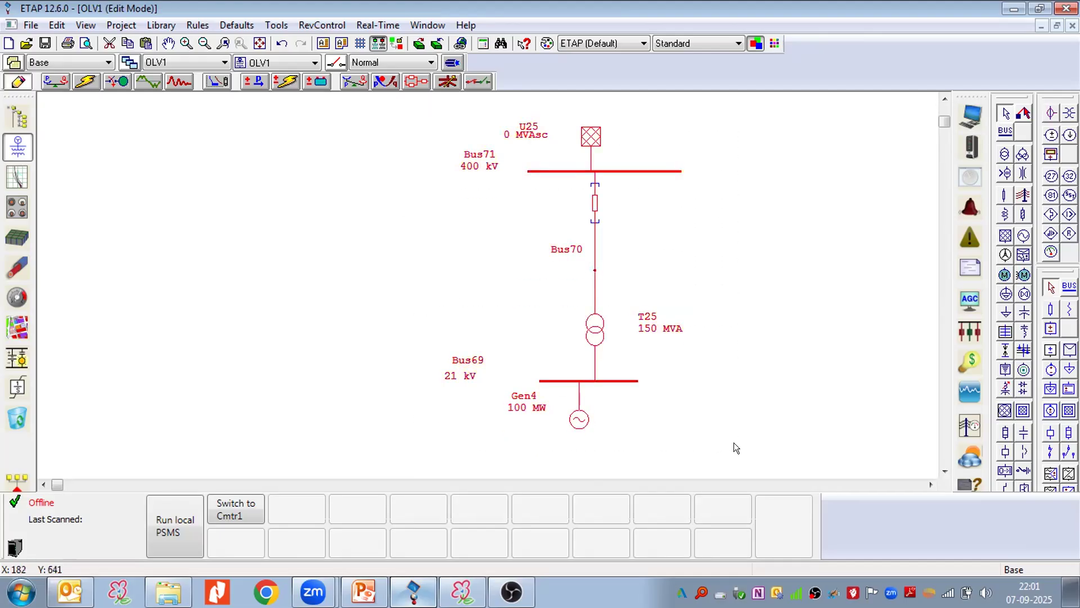
pyautogui.hscroll(5, 919, 479)
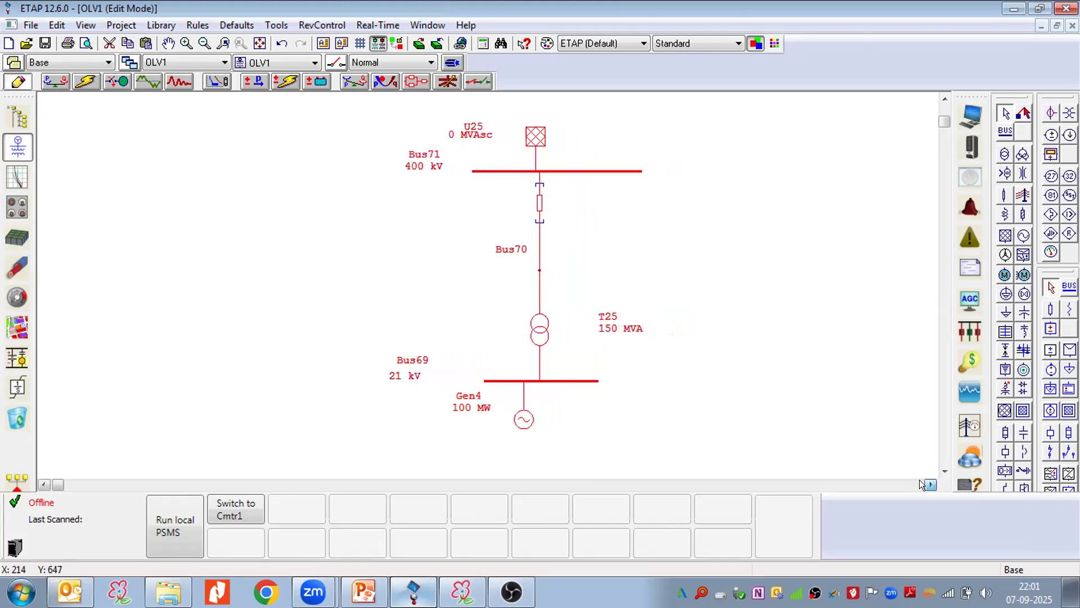
pyautogui.hscroll(5, 920, 479)
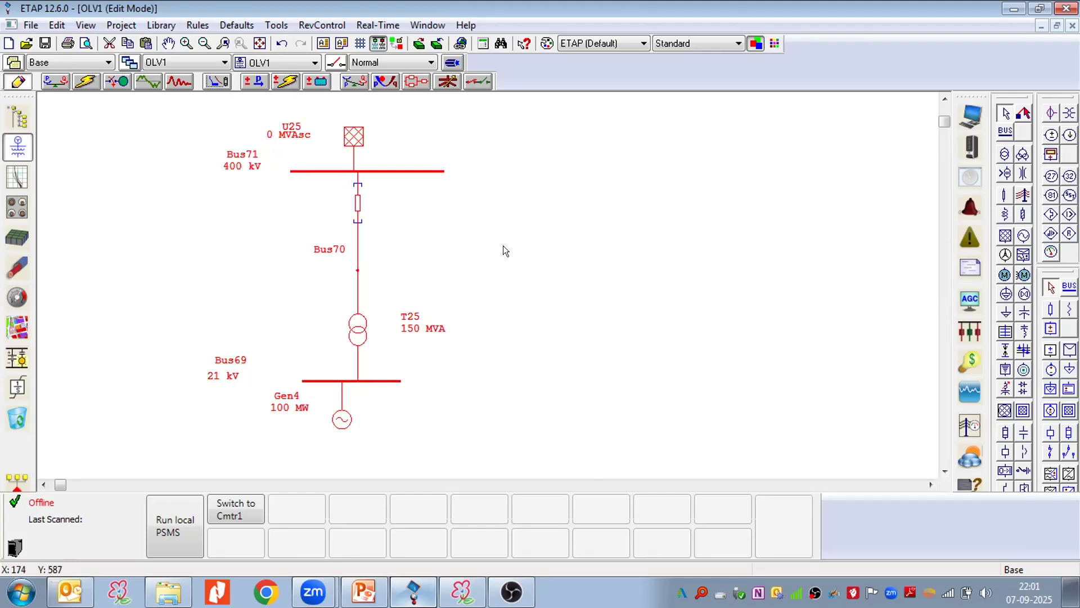
pyautogui.rightClick(549, 196)
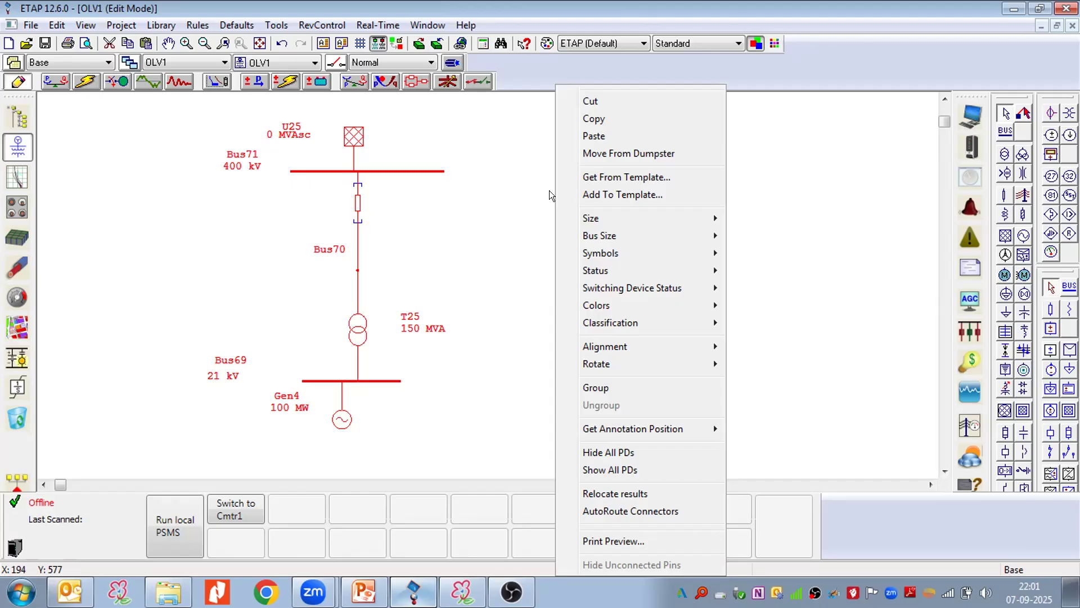
pyautogui.click(611, 154)
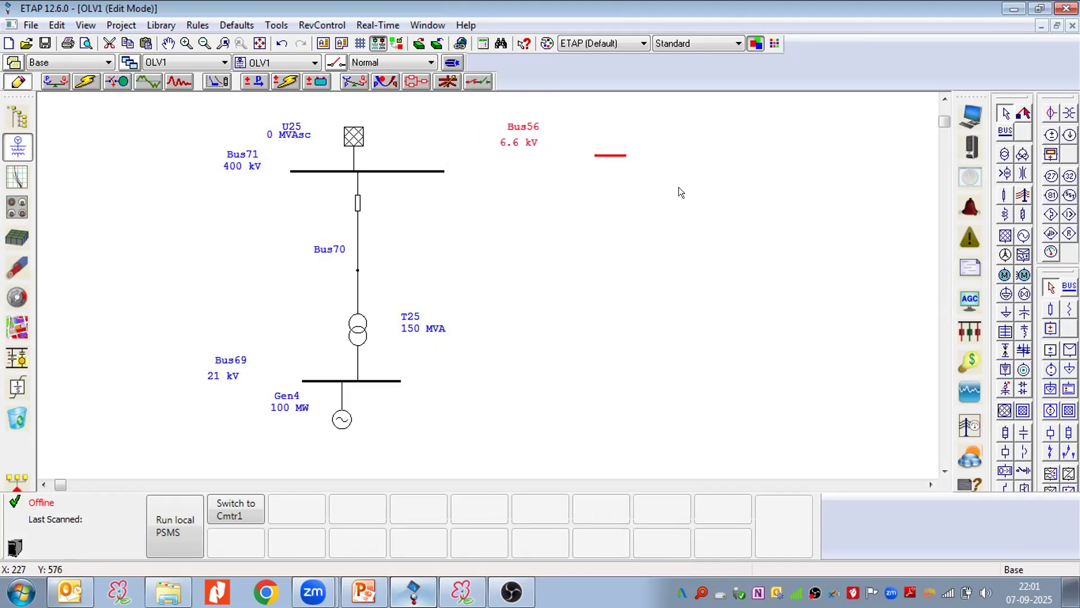
pyautogui.press('Delete')
# Reselect all elements of the network from grid U25 and Bus71 down to Bus69 and Gen4.
pyautogui.moveTo(145, 104); pyautogui.dragTo(491, 438)
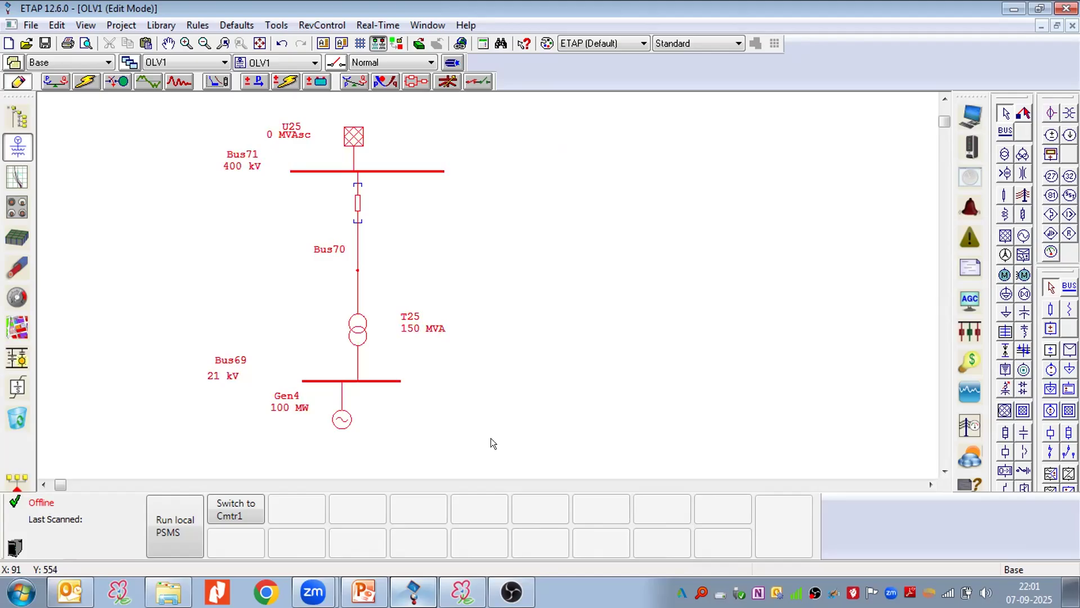
pyautogui.click(491, 438)
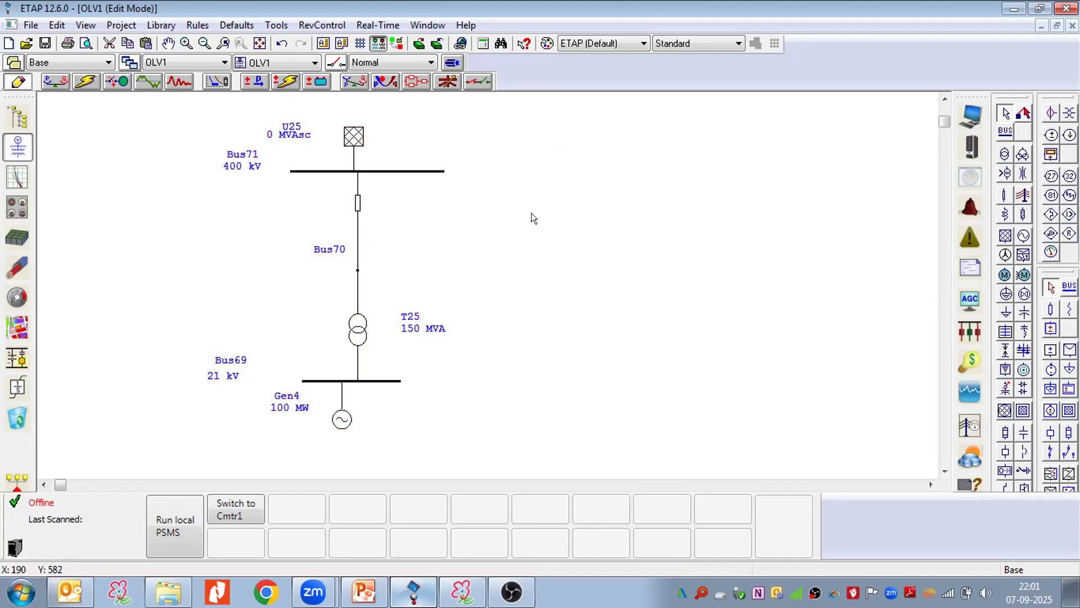
# Paste a copy of the 400 kV grid, line, transformer and generator network and place it level beside the original.
pyautogui.rightClick(570, 187)
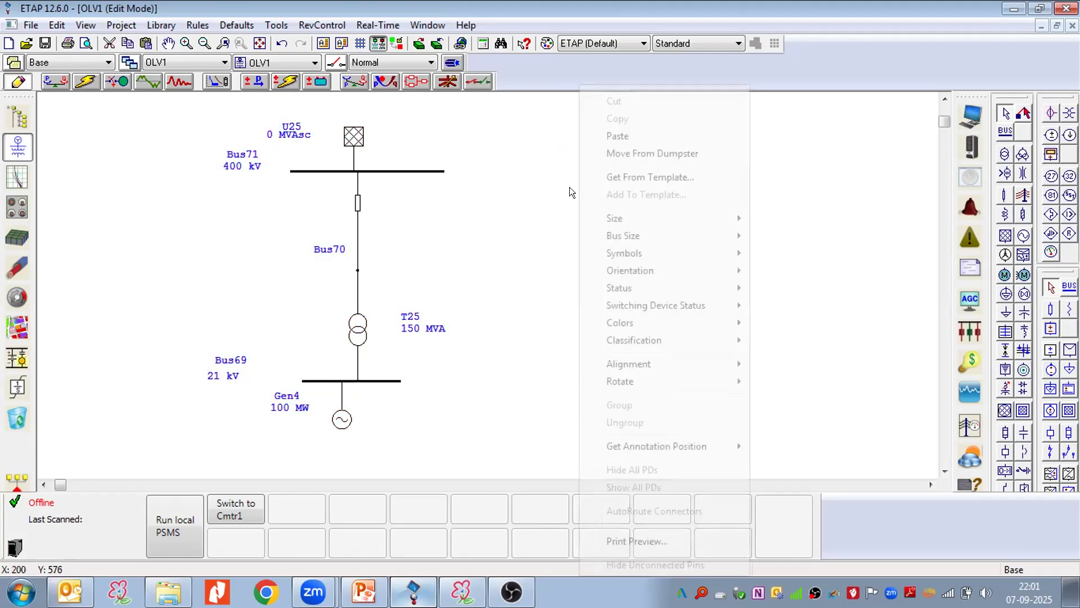
pyautogui.click(640, 149)
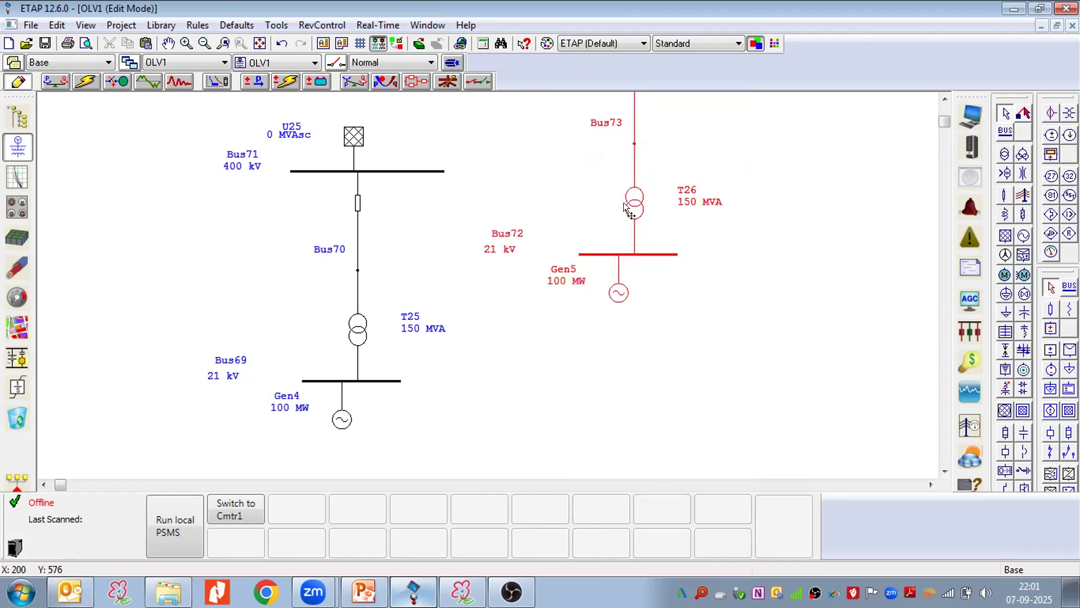
pyautogui.moveTo(632, 202)
pyautogui.mouseDown()
pyautogui.moveTo(671, 325)
pyautogui.moveTo(661, 332)
pyautogui.mouseUp()
pyautogui.scroll(1, 214, 354)
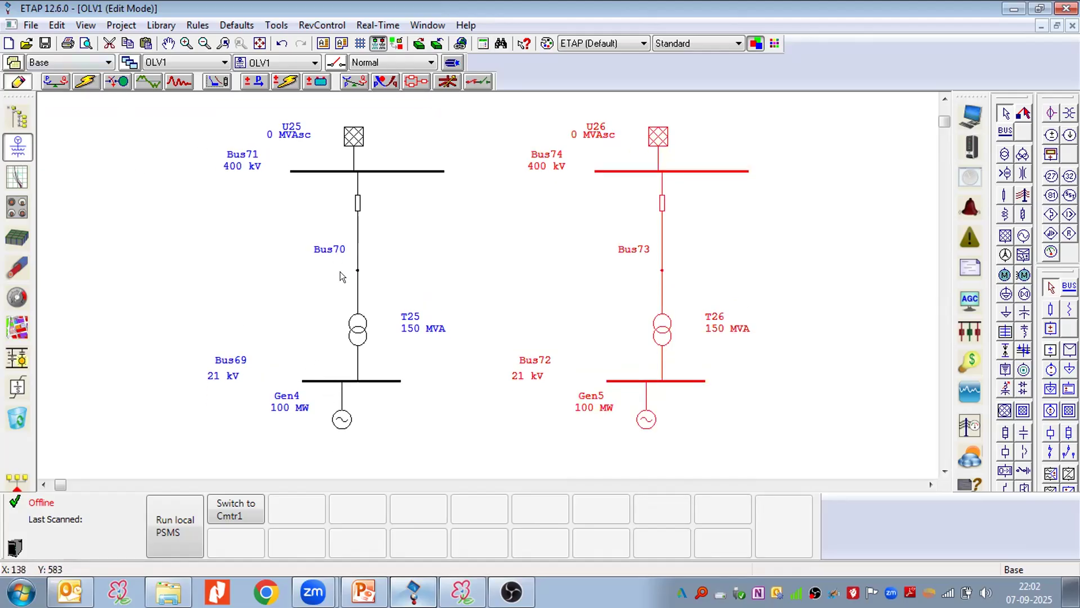
# Select both networks completely and move them slightly down the one-line diagram.
pyautogui.scroll(1, 347, 282)
pyautogui.moveTo(183, 123)
pyautogui.mouseDown()
pyautogui.moveTo(621, 249)
pyautogui.moveTo(793, 453)
pyautogui.mouseUp()
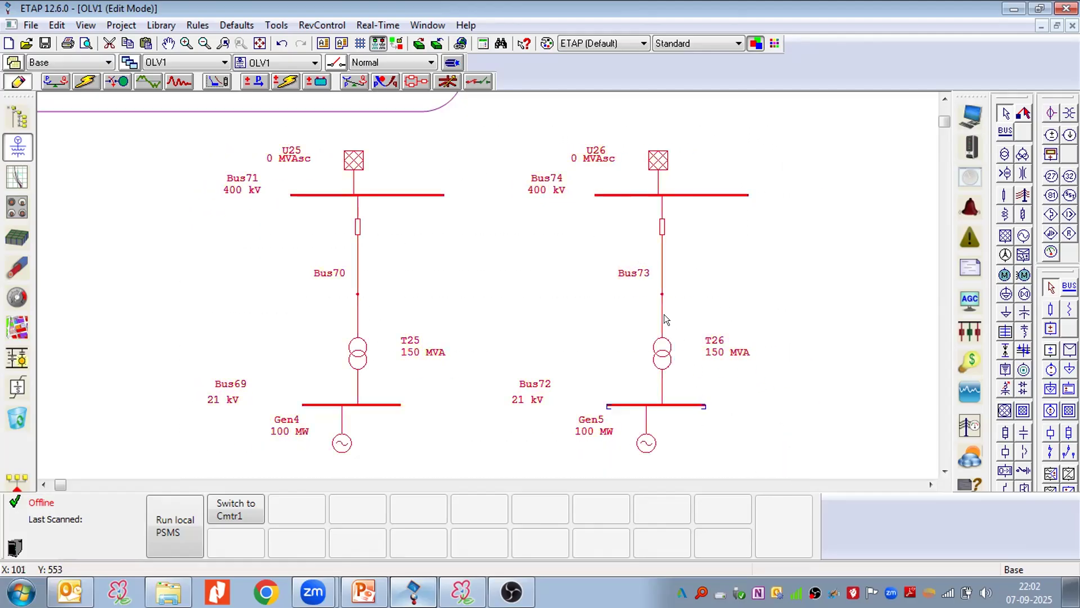
pyautogui.scroll(-3, 664, 314)
pyautogui.click(502, 259)
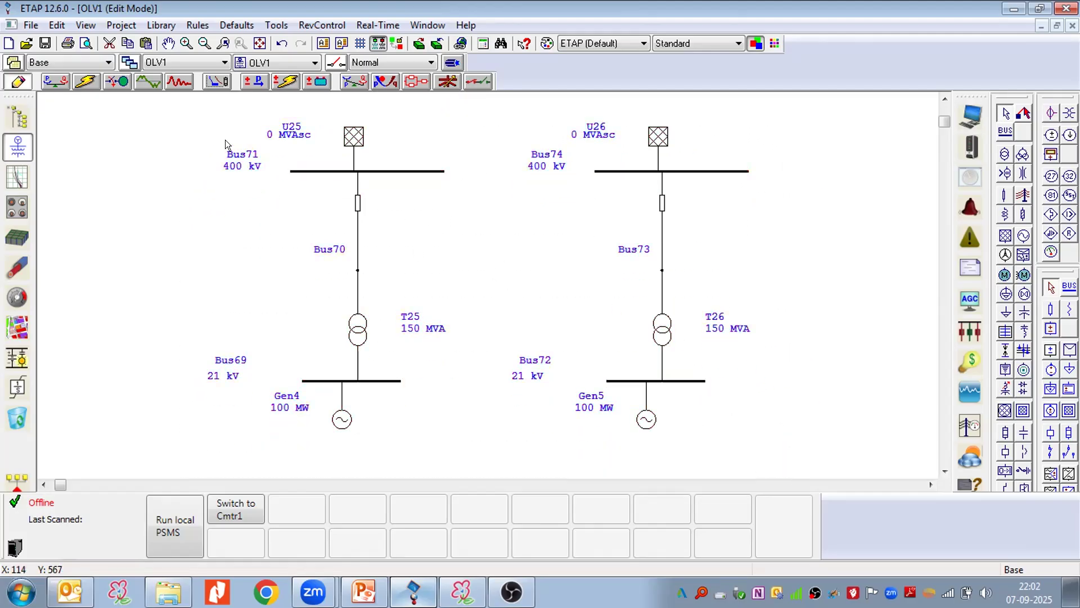
pyautogui.moveTo(187, 100); pyautogui.dragTo(791, 419)
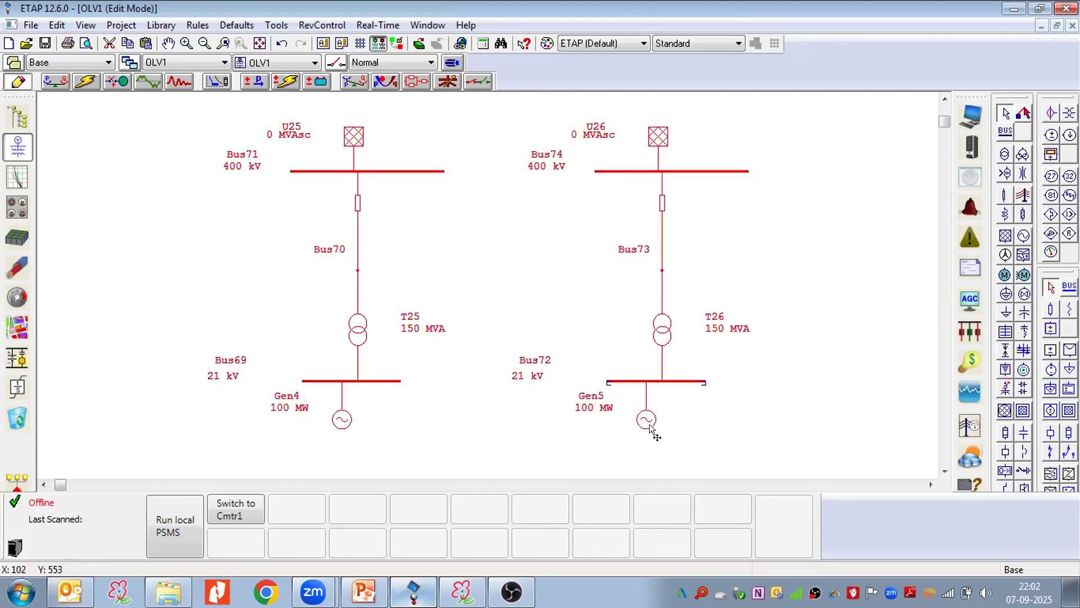
pyautogui.scroll(4, 618, 341)
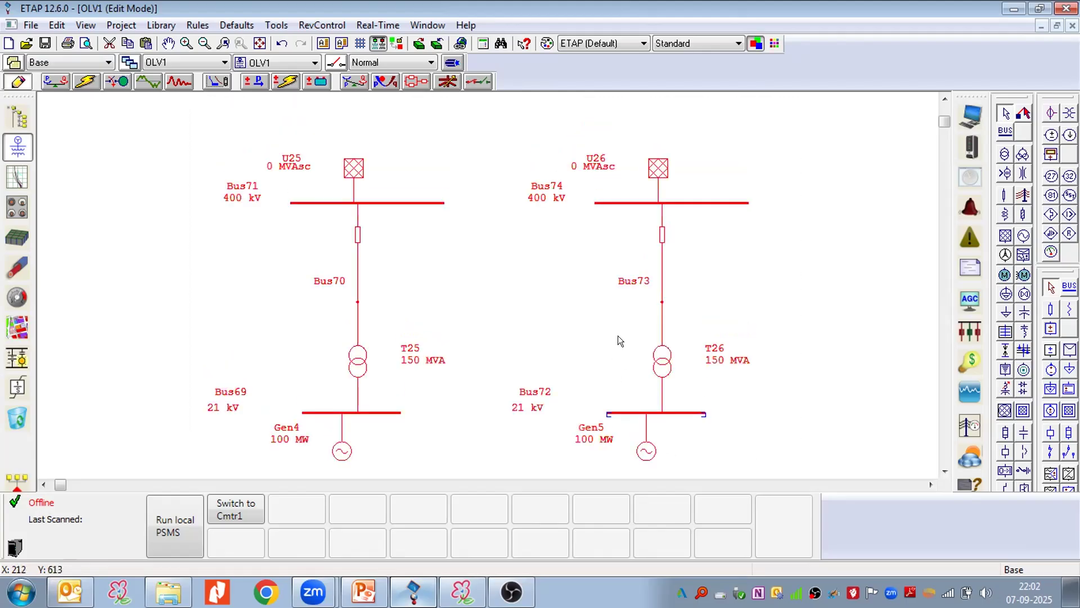
# Add a text box above the original network and enter "Case-1- Grid Voltgae-100%".
pyautogui.click(323, 43)
pyautogui.click(332, 106)
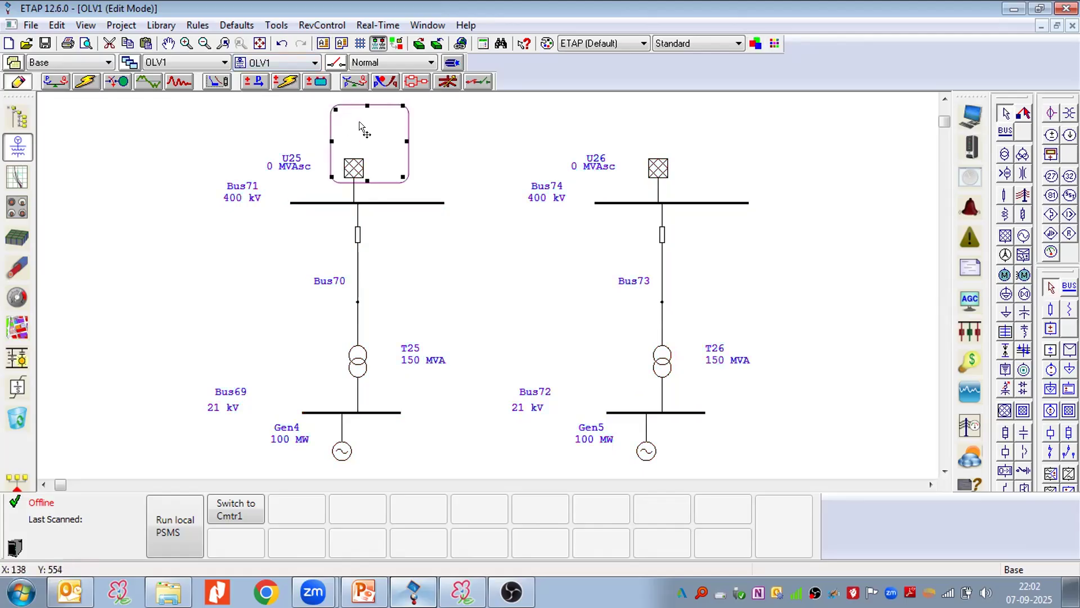
pyautogui.doubleClick(359, 121)
pyautogui.write('Case-1')
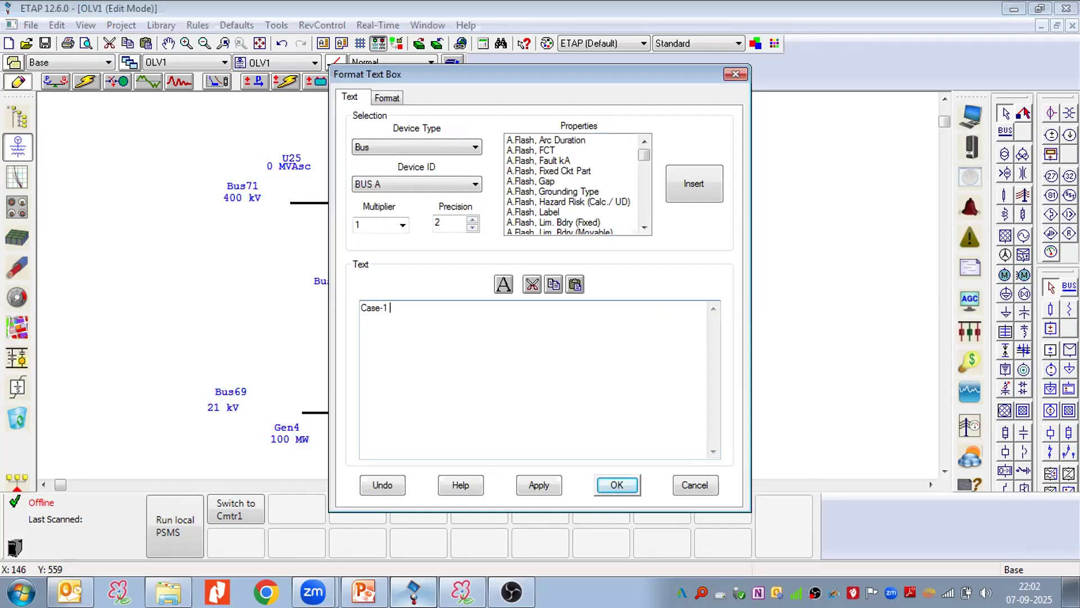
pyautogui.press('BackSpace')
pyautogui.write('- Grid Voltgae-100')
pyautogui.write('%')
pyautogui.click(616, 485)
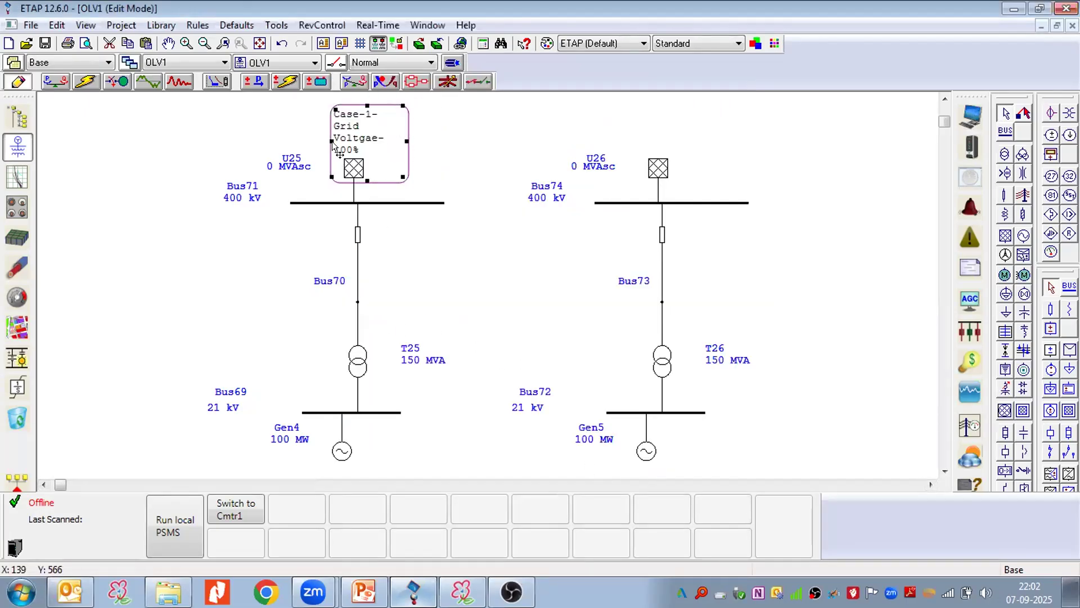
# Widen the Case-1 text box so its text fits on one line and reduce its height to clear grid U25.
pyautogui.moveTo(406, 142); pyautogui.dragTo(439, 141)
pyautogui.moveTo(327, 136); pyautogui.dragTo(256, 140)
pyautogui.moveTo(348, 181); pyautogui.dragTo(340, 134)
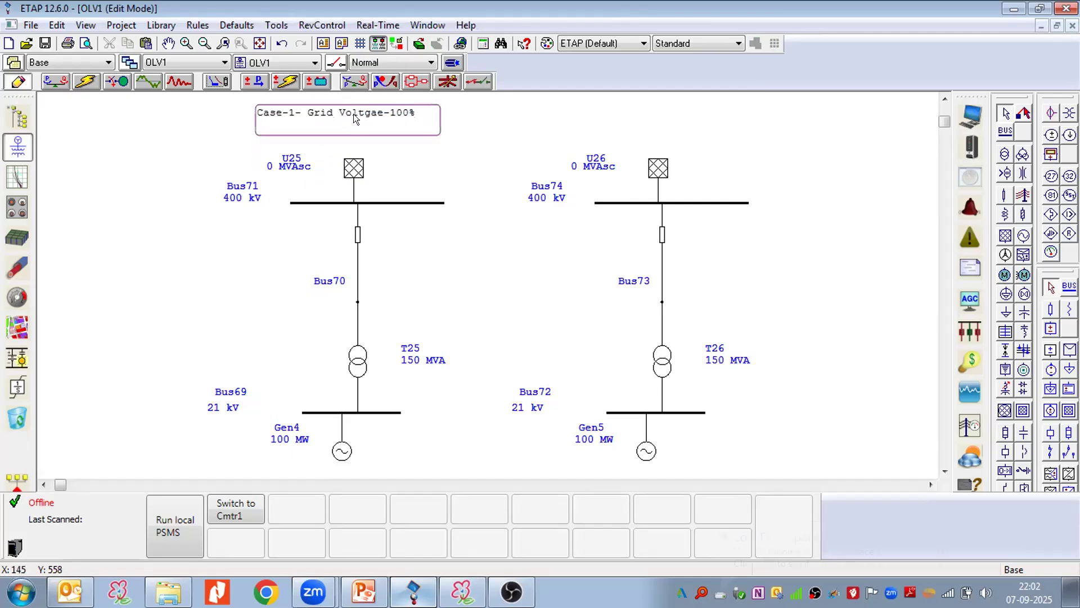
pyautogui.click(441, 109)
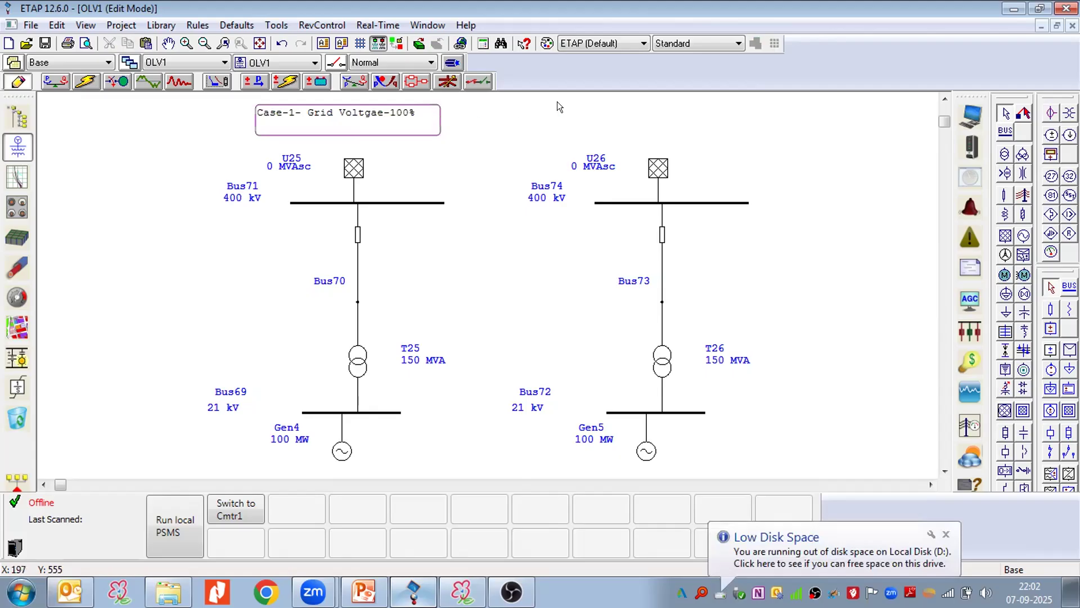
# Paste a copy of the Case-1 text box above the copied network with grid U26.
pyautogui.rightClick(557, 101)
pyautogui.click(606, 136)
pyautogui.moveTo(559, 137); pyautogui.dragTo(599, 129)
pyautogui.click(554, 139)
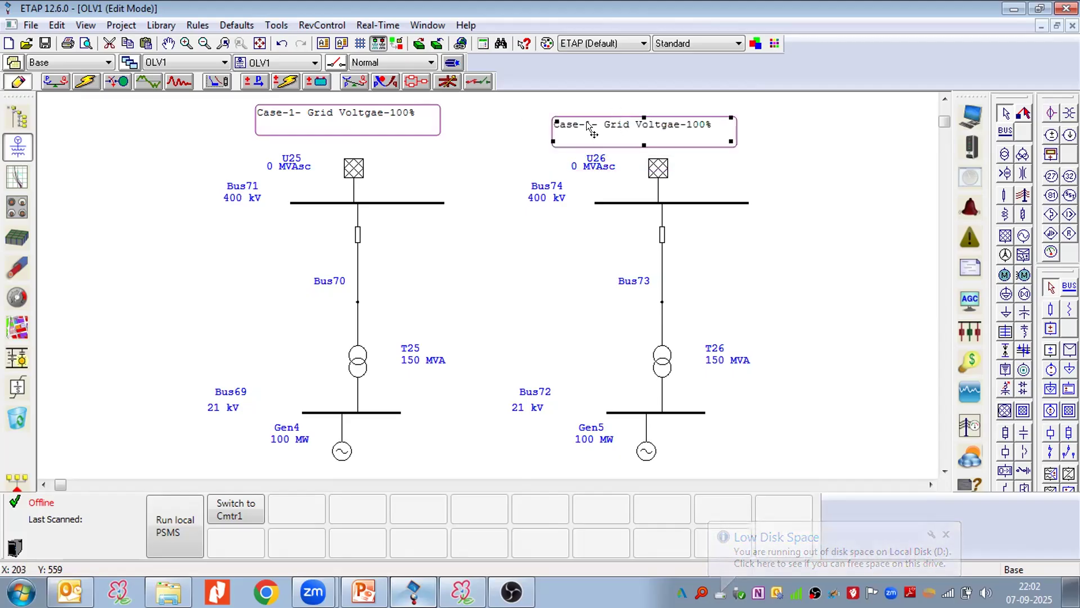
# Change the copied text box to "Case-2- Grid Voltgae-102%" and adjust its position above grid U26.
pyautogui.doubleClick(587, 125)
pyautogui.click(385, 306)
pyautogui.press('BackSpace')
pyautogui.write('2')
pyautogui.press('Right')
pyautogui.press('Right')
pyautogui.press('Right')
pyautogui.press('Right')
pyautogui.press('Right')
pyautogui.press('Right')
pyautogui.press('Right')
pyautogui.press('Right')
pyautogui.press('Right')
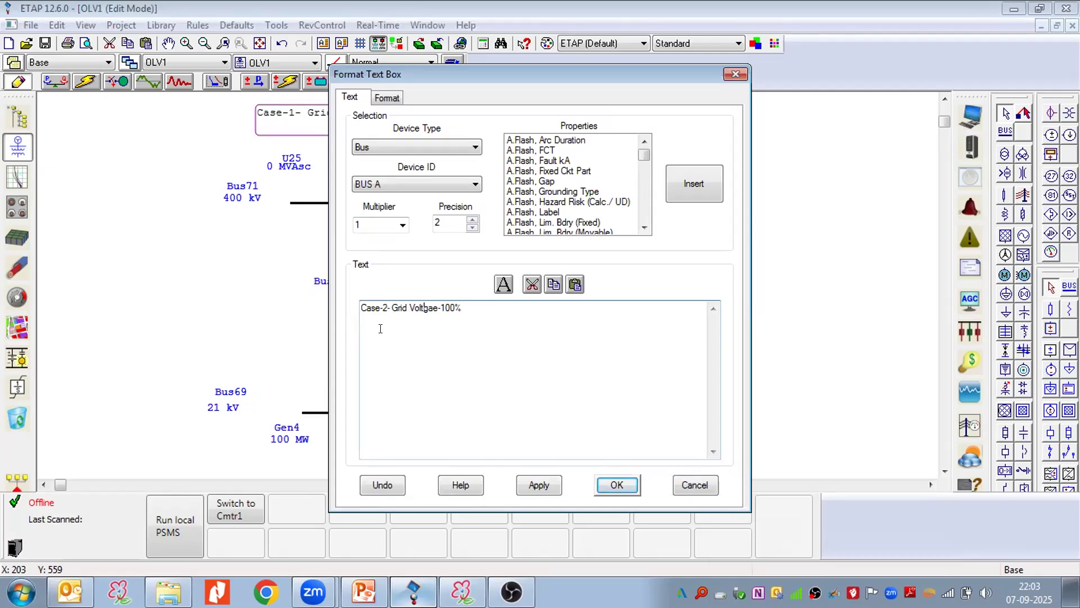
pyautogui.press('Right')
pyautogui.press('Right')
pyautogui.press('Right')
pyautogui.press('Delete')
pyautogui.write('2')
pyautogui.click(614, 485)
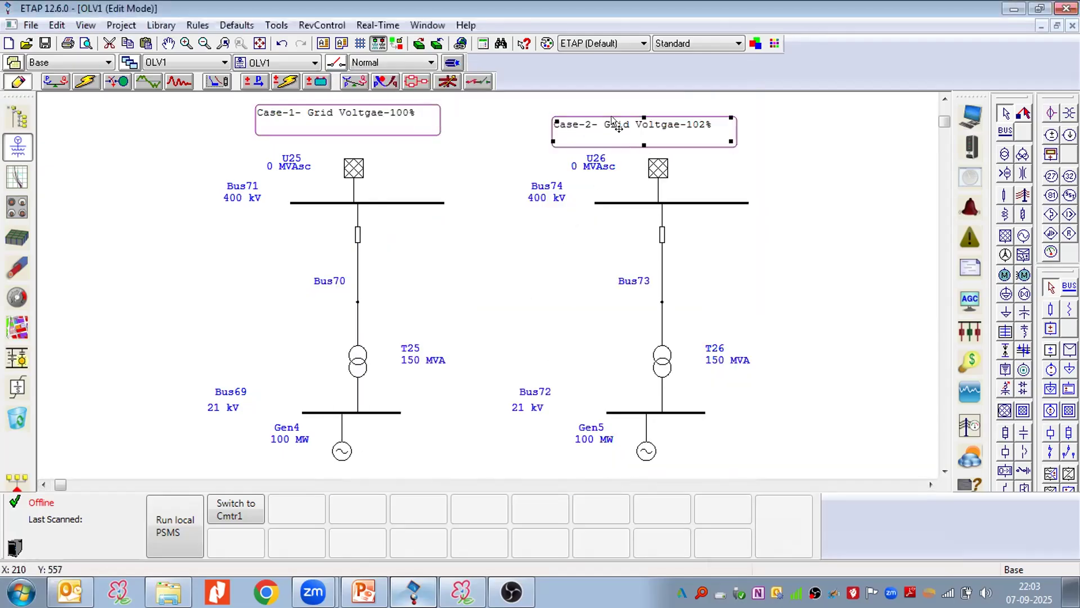
pyautogui.moveTo(615, 120); pyautogui.dragTo(627, 112)
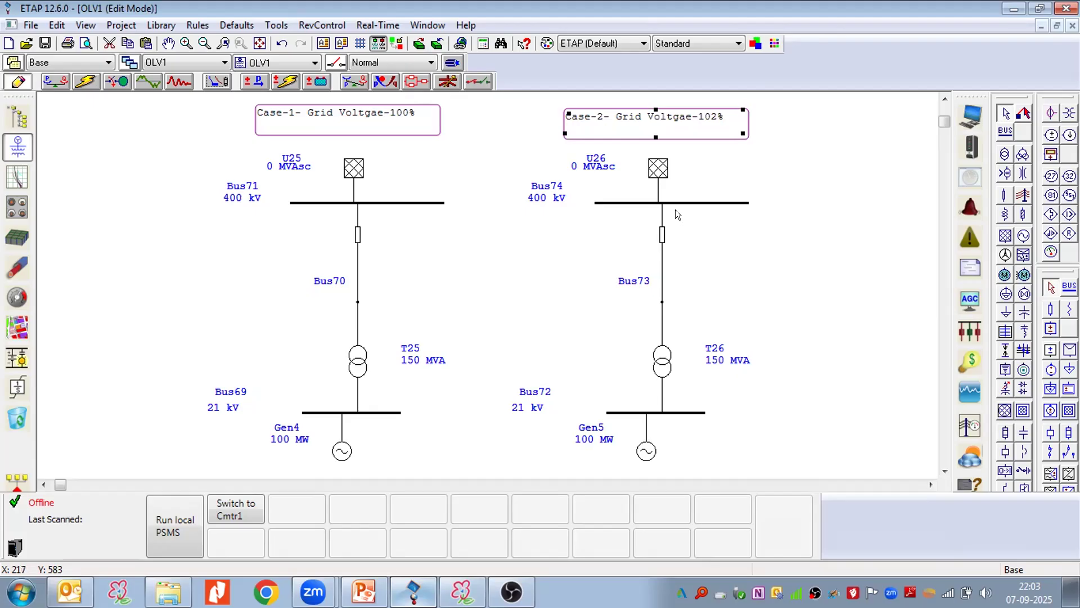
pyautogui.click(781, 158)
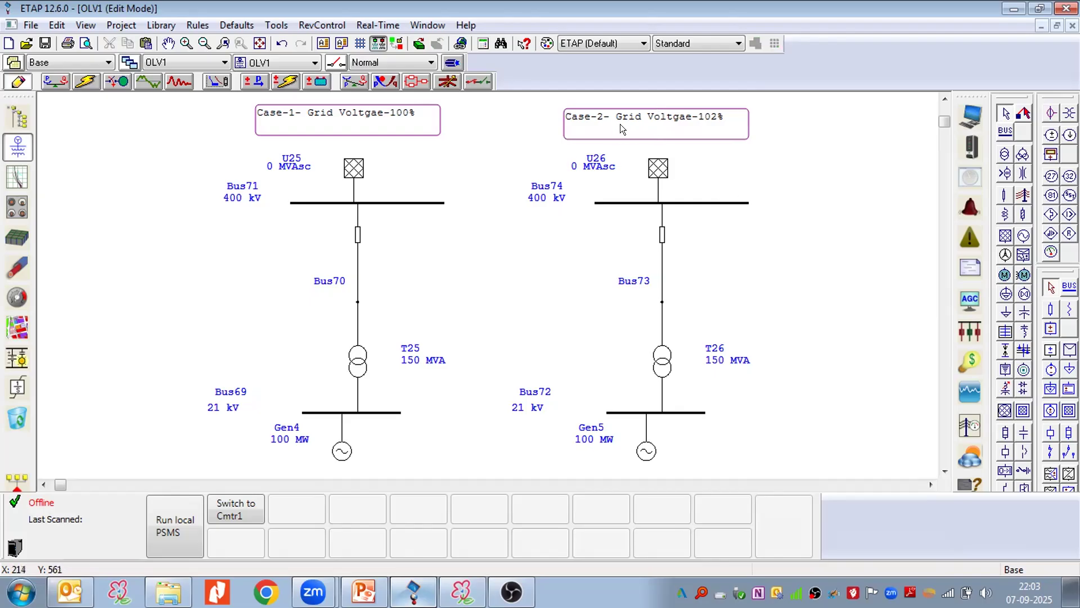
# Set the Design voltage of power grid U26 to 102 %V in its rating data.
pyautogui.doubleClick(658, 176)
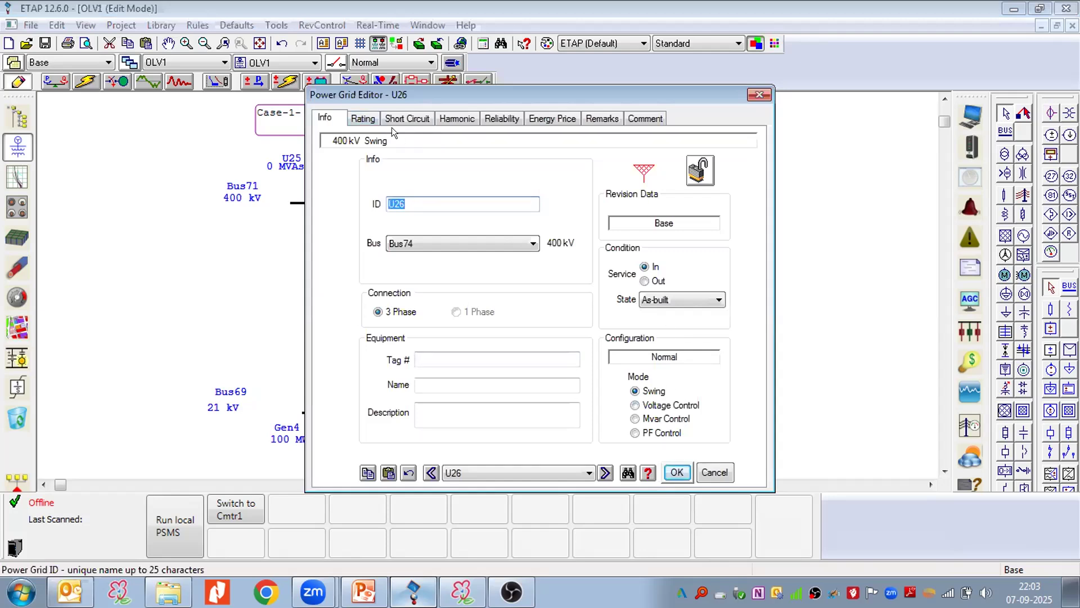
pyautogui.click(367, 123)
pyautogui.click(430, 204)
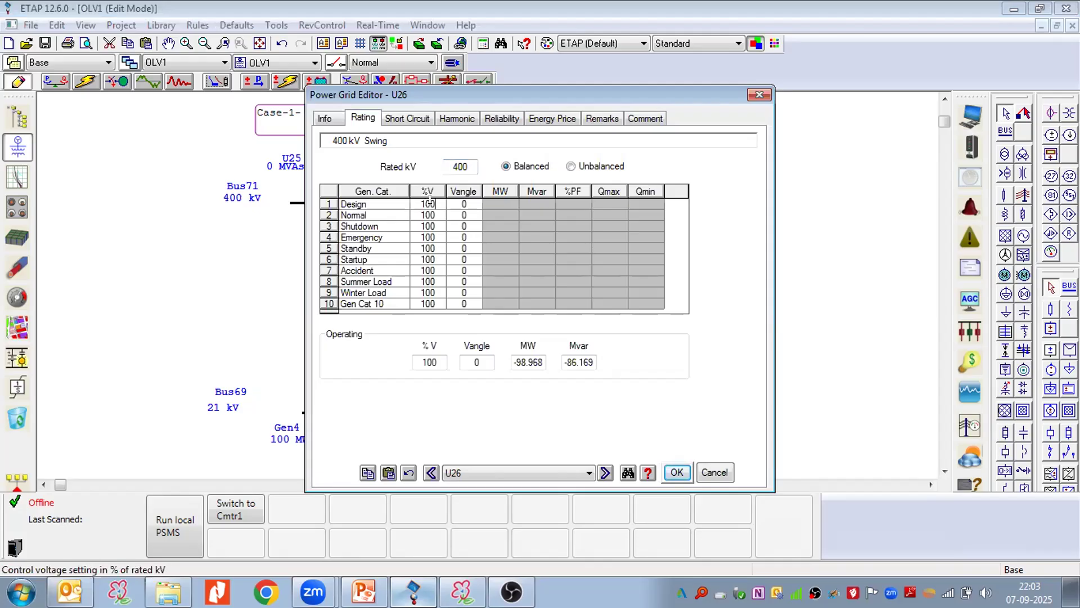
pyautogui.press('BackSpace')
pyautogui.write('2')
pyautogui.click(677, 472)
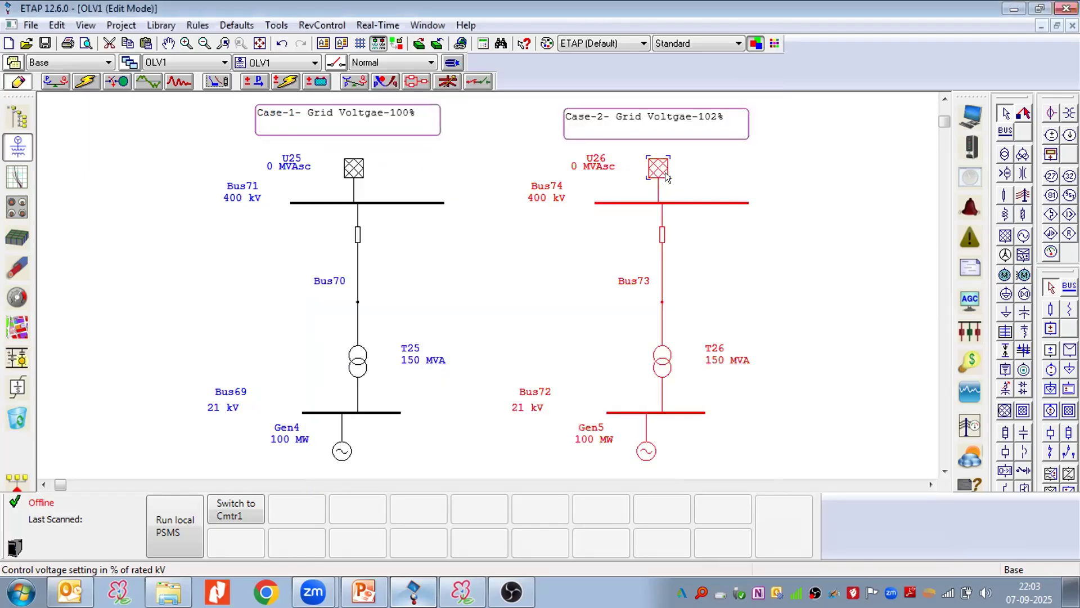
pyautogui.click(745, 291)
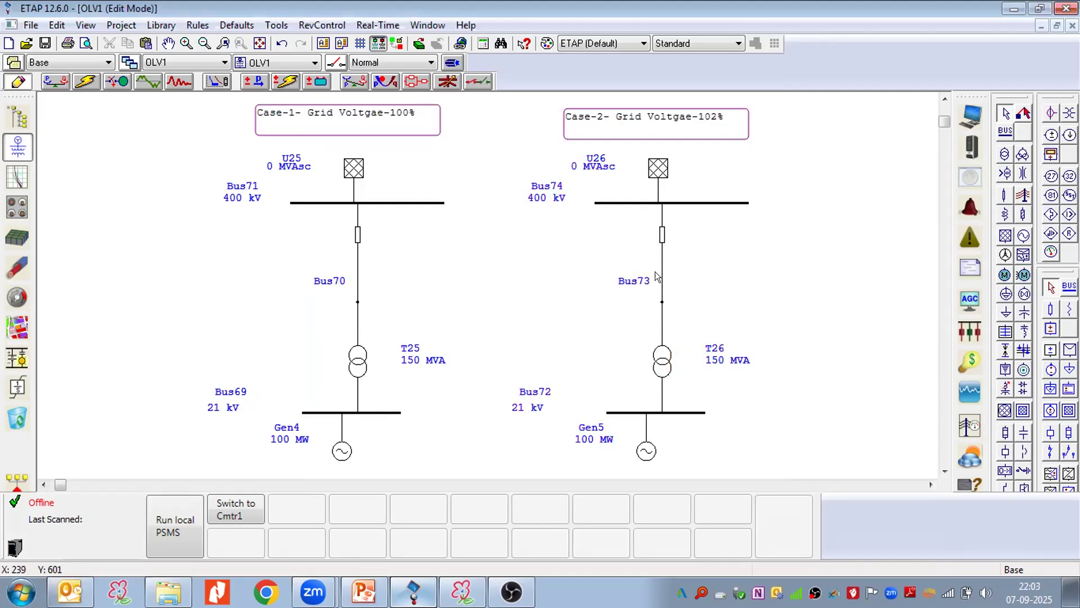
# Switch to load flow analysis and run the load flow for both networks.
pyautogui.click(54, 82)
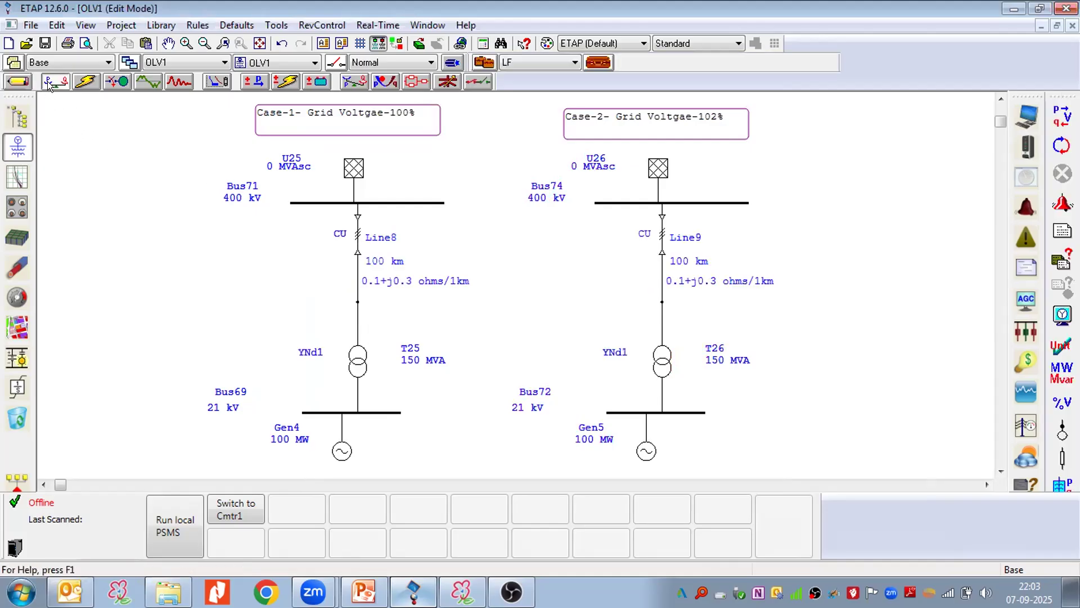
pyautogui.click(1057, 114)
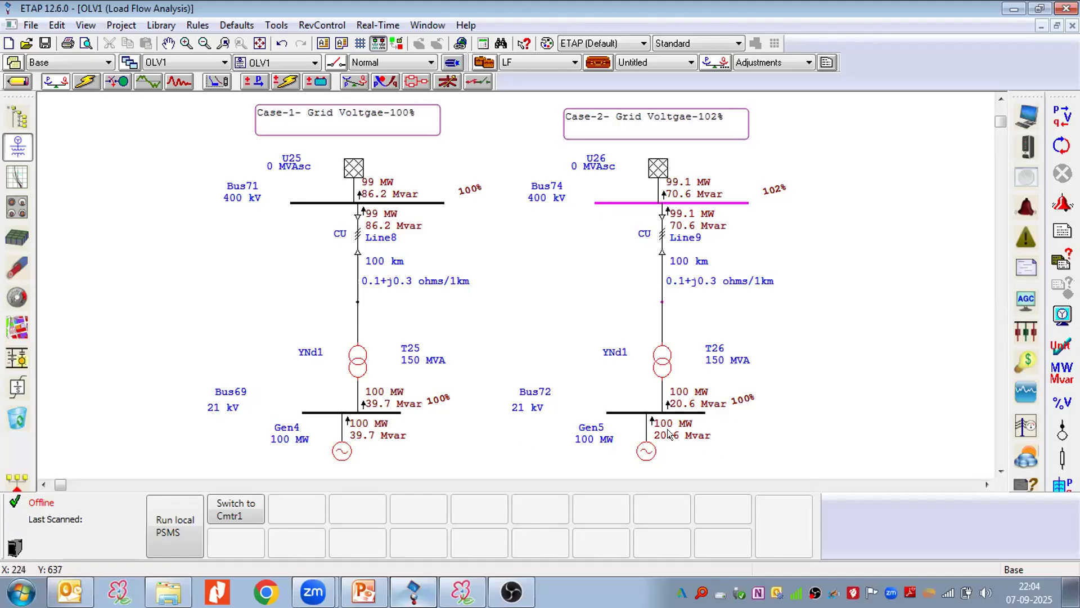
pyautogui.click(741, 405)
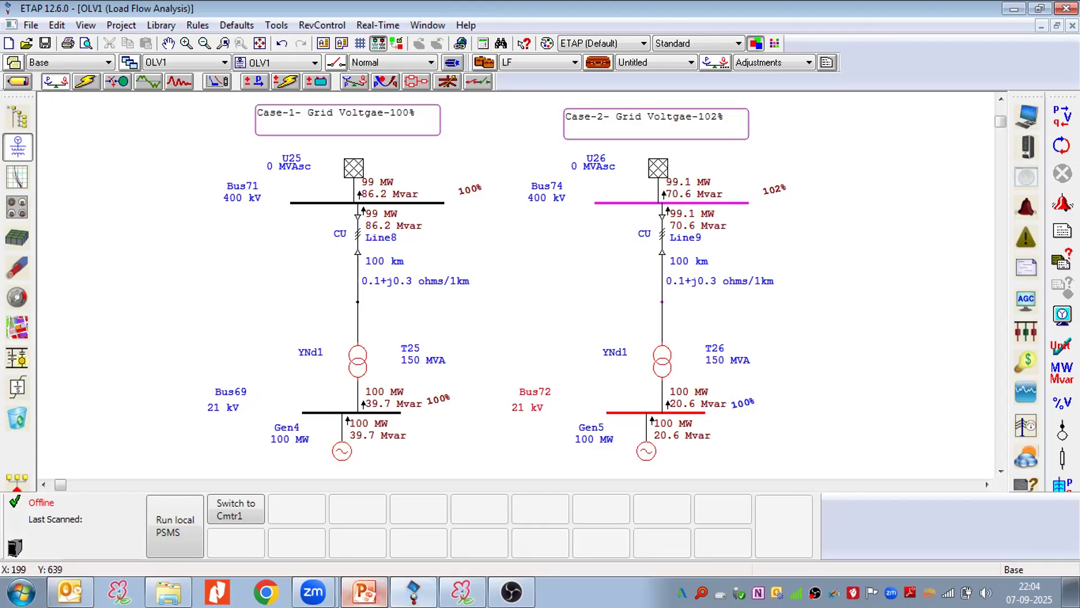
# Switch to the PowerPoint presentation and read the slides on the 102% and 105% receiving-end bus voltage cases.
pyautogui.click(363, 591)
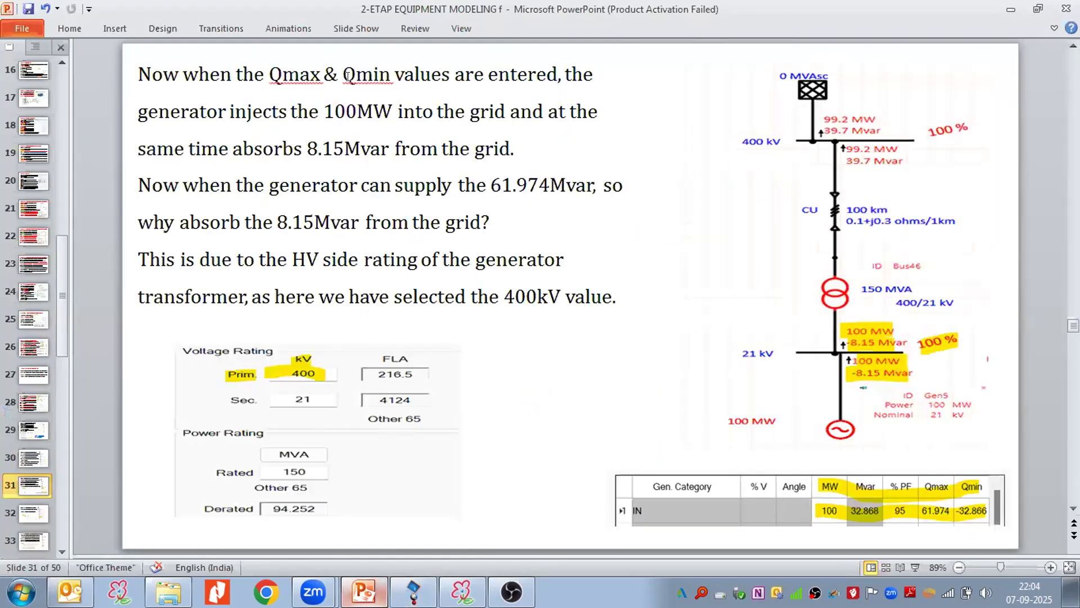
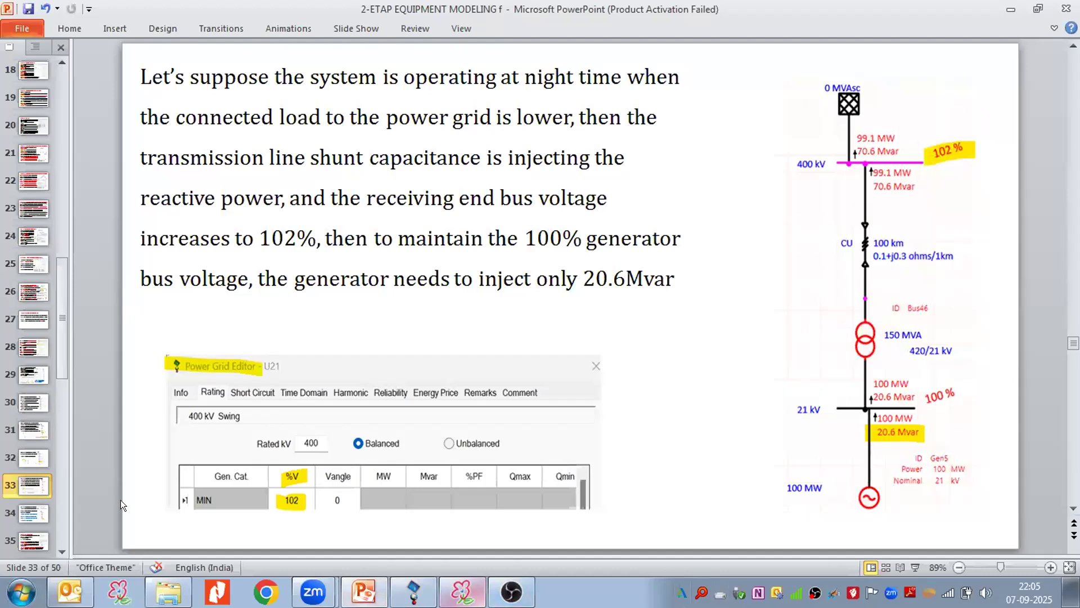
pyautogui.click(31, 514)
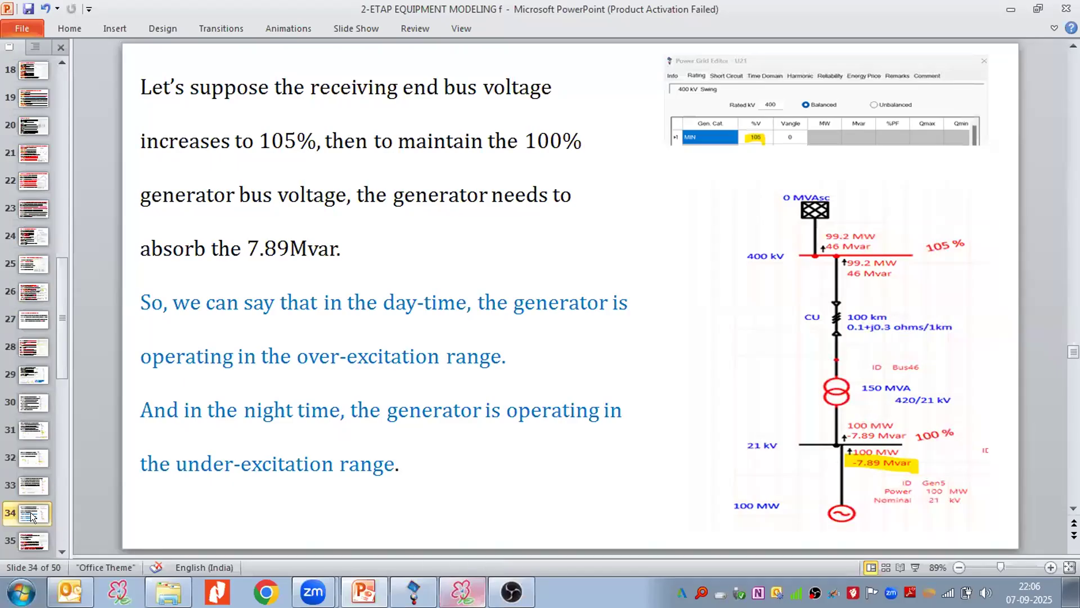
# Switch back to ETAP and bring the free drawing area beside the Case-2 network into view.
pyautogui.click(414, 591)
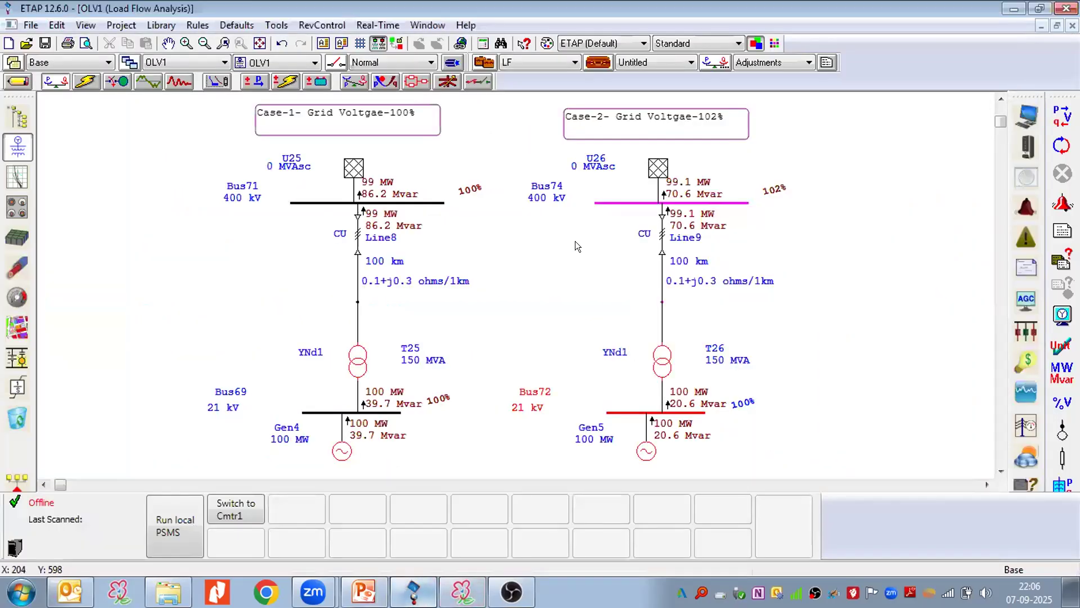
pyautogui.scroll(-1, 719, 263)
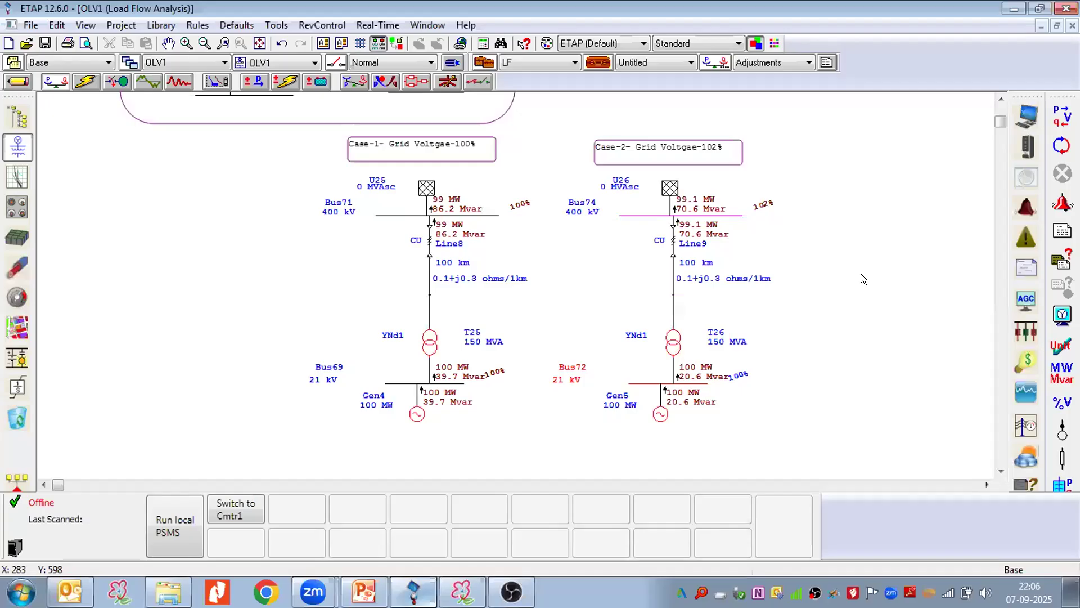
pyautogui.scroll(1, 861, 274)
pyautogui.click(986, 480)
pyautogui.click(985, 480)
pyautogui.click(985, 480)
pyautogui.click(985, 480)
pyautogui.click(985, 480)
pyautogui.click(986, 480)
pyautogui.click(985, 480)
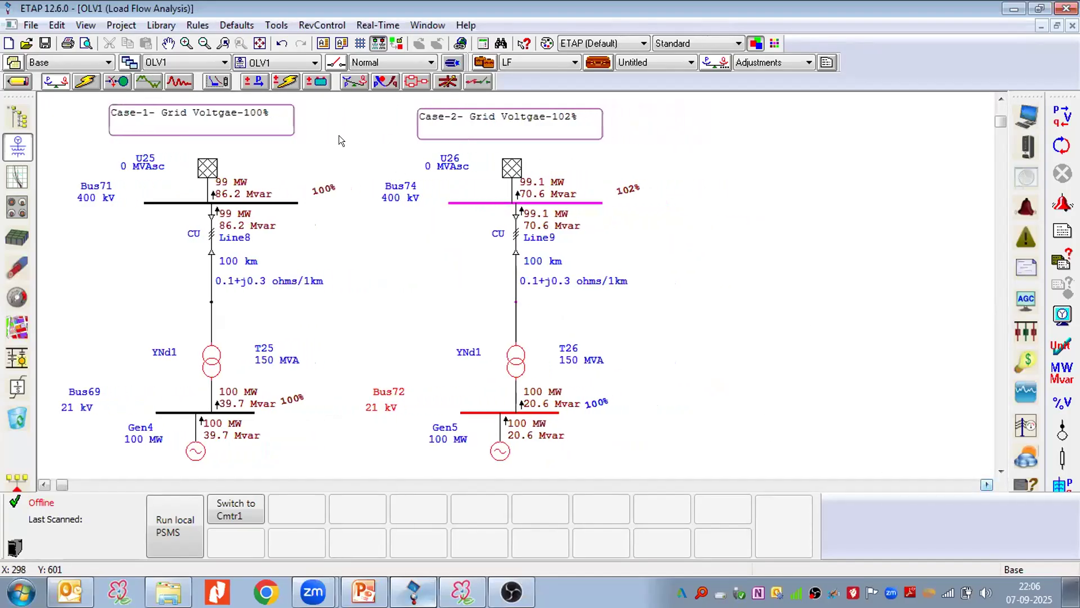
pyautogui.moveTo(358, 100); pyautogui.dragTo(665, 466)
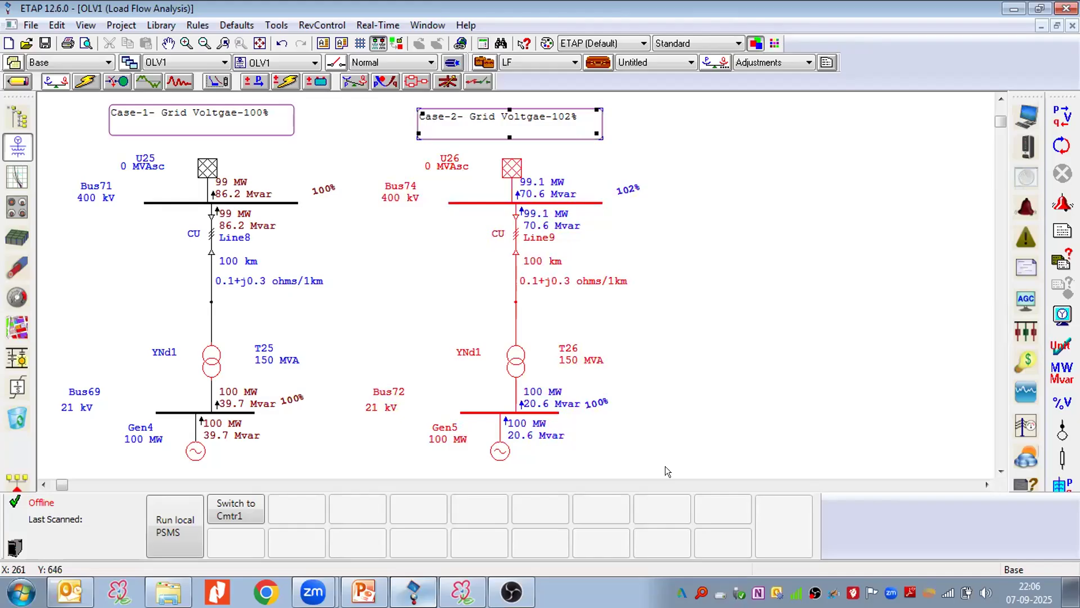
pyautogui.rightClick(731, 215)
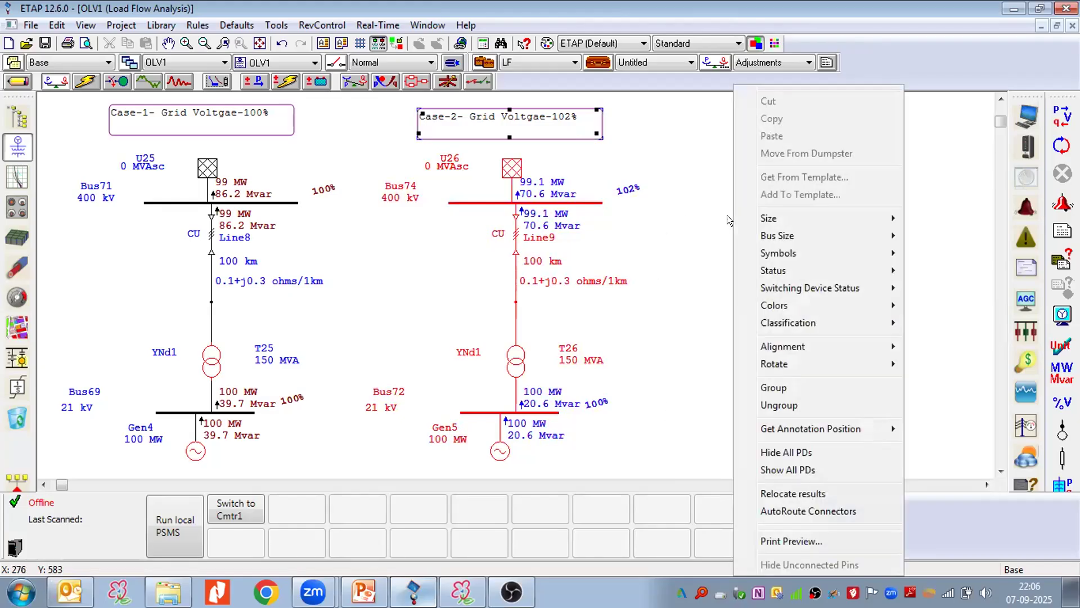
pyautogui.click(696, 233)
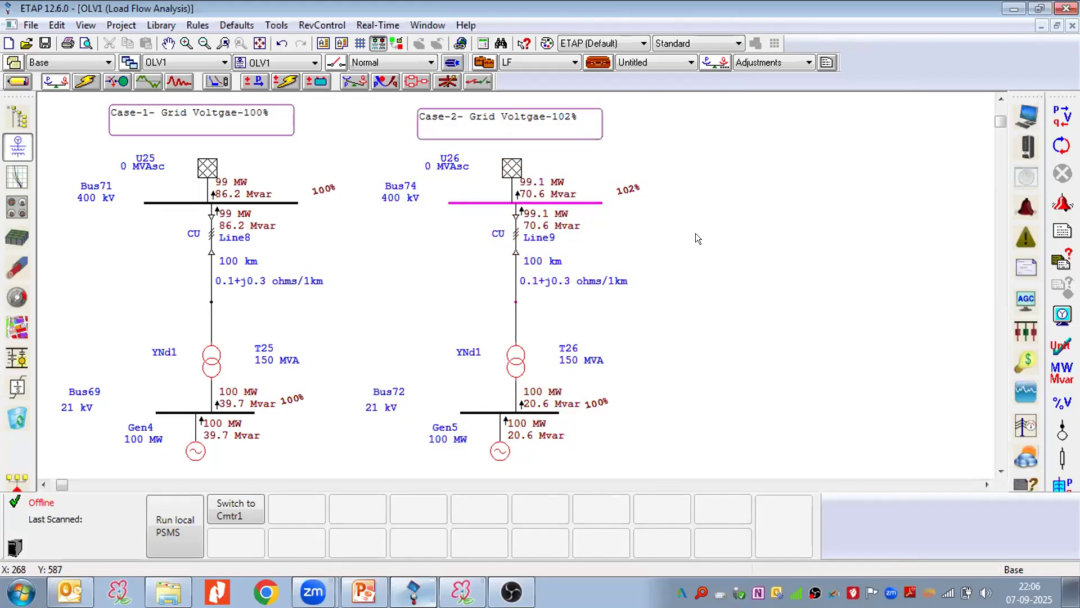
# Return to edit mode and place a duplicate of the Case-2 network and its label in the free area beside it.
pyautogui.click(18, 81)
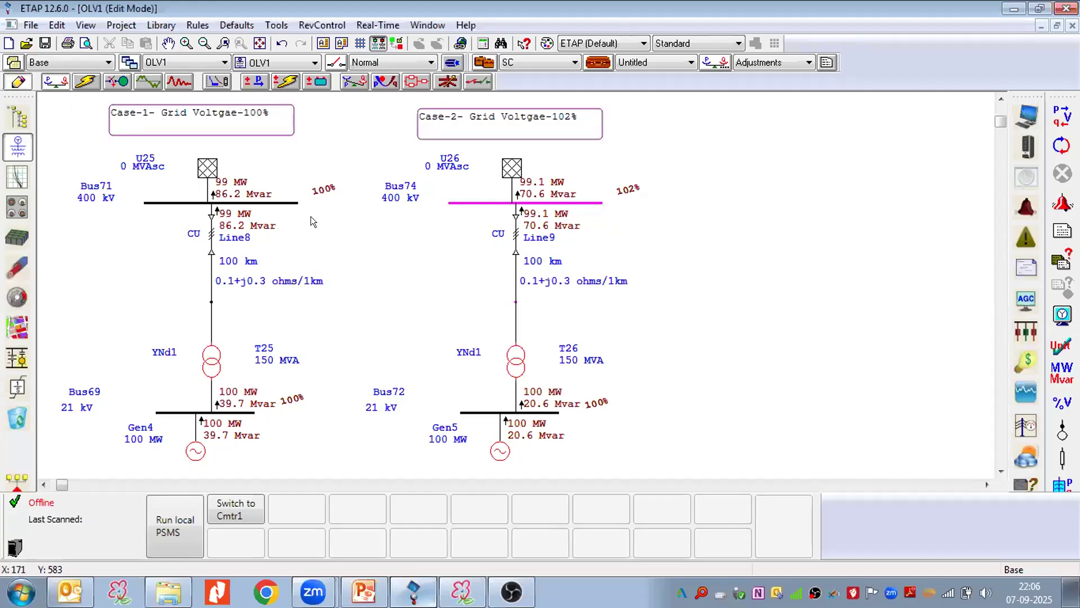
pyautogui.moveTo(347, 96); pyautogui.dragTo(619, 466)
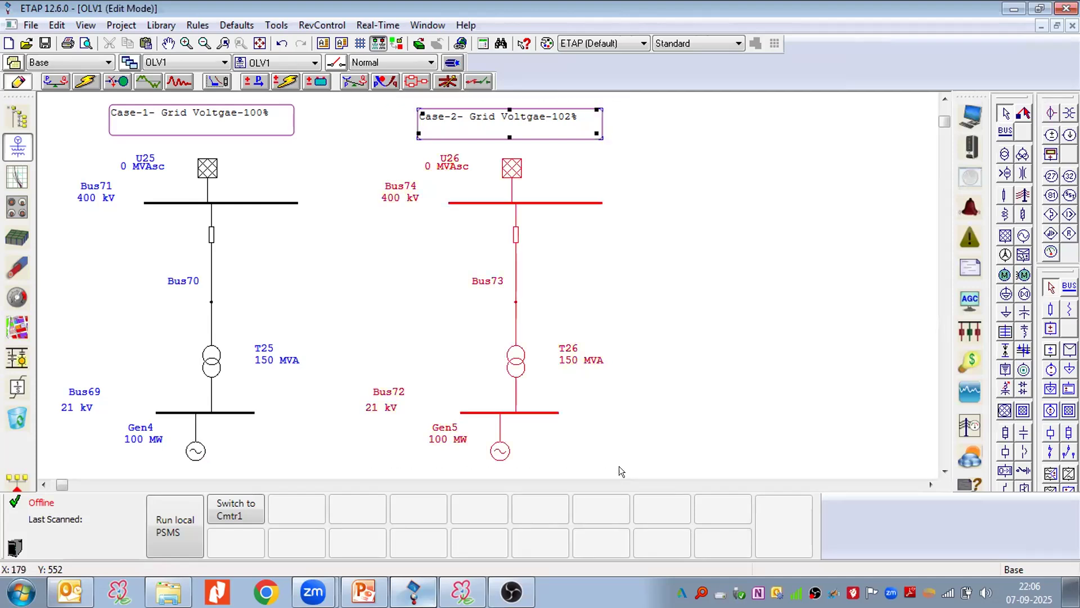
pyautogui.rightClick(672, 264)
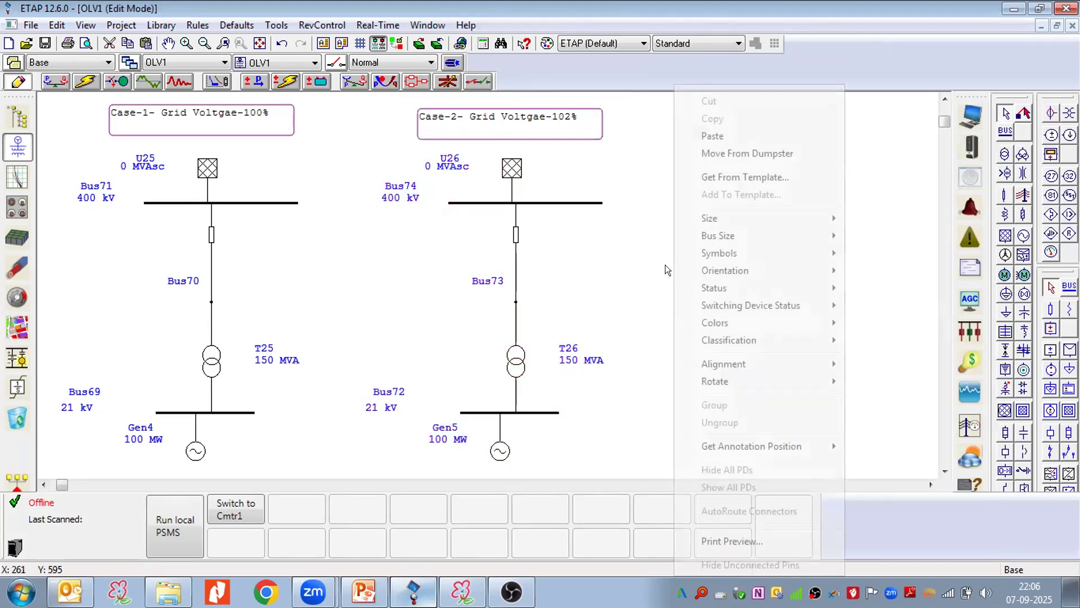
pyautogui.click(753, 150)
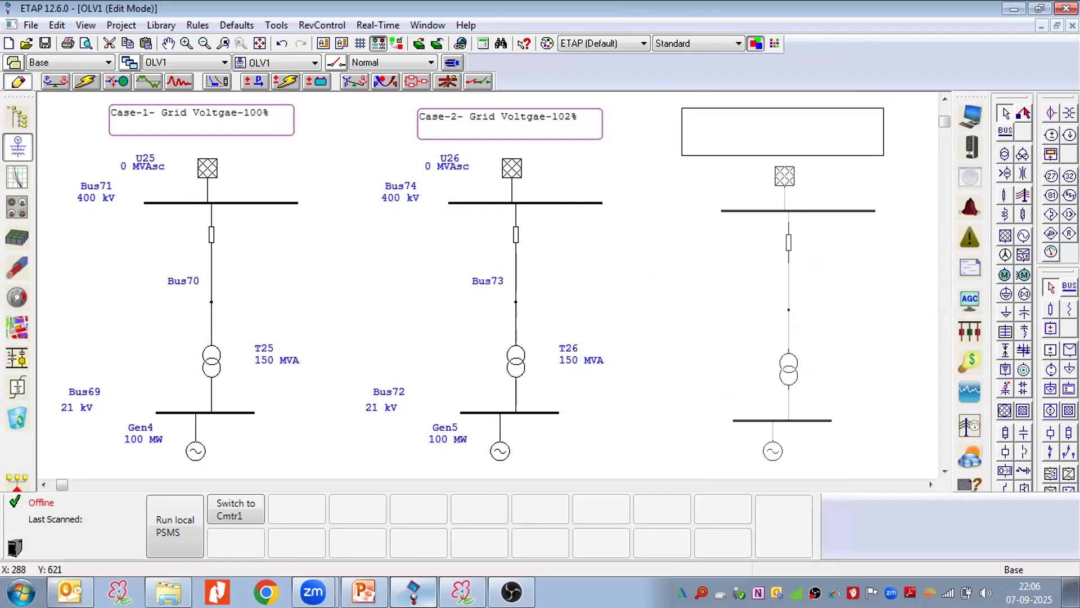
pyautogui.click(845, 237)
# Change the duplicated network's label text to "Case-3- Grid Voltgae-105%".
pyautogui.doubleClick(708, 124)
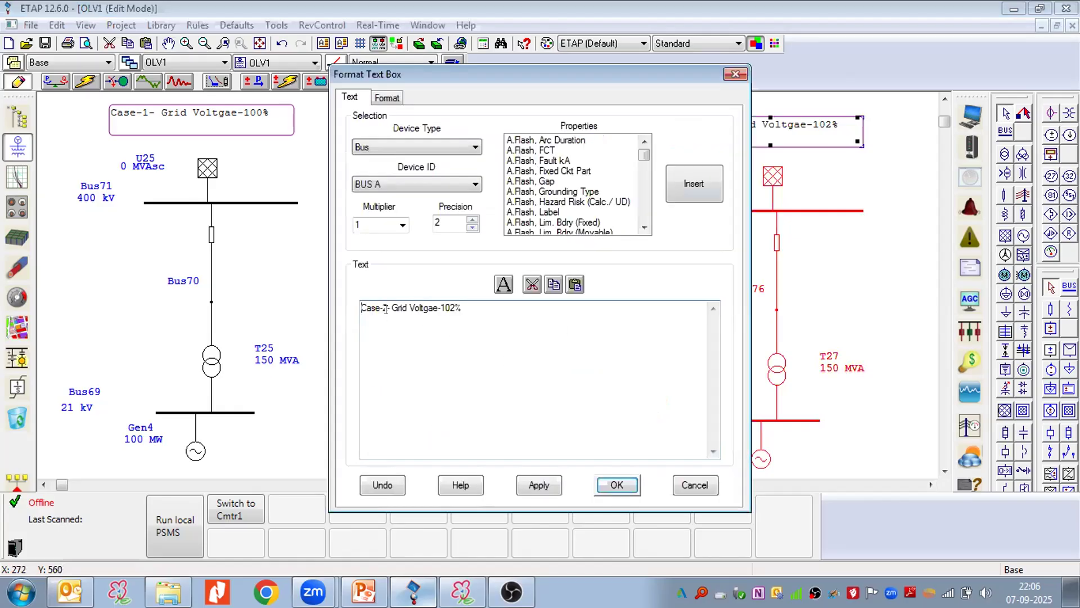
pyautogui.press('BackSpace')
pyautogui.write('3')
pyautogui.click(455, 348)
pyautogui.press('BackSpace')
pyautogui.write('5')
pyautogui.click(614, 483)
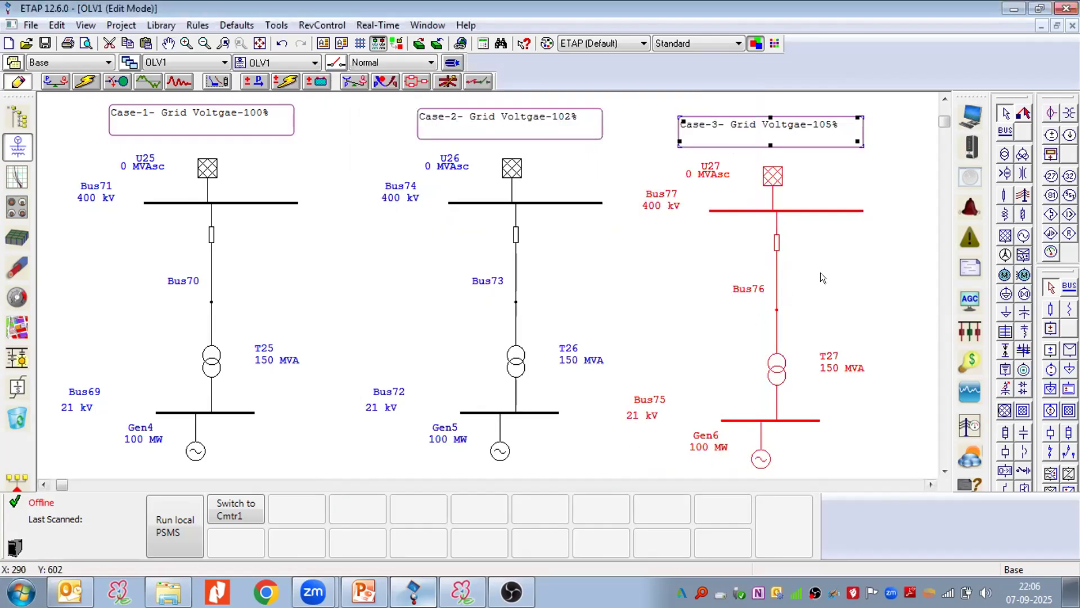
# Set the Design voltage of power grid U27 to 105 %V in its rating data.
pyautogui.doubleClick(773, 176)
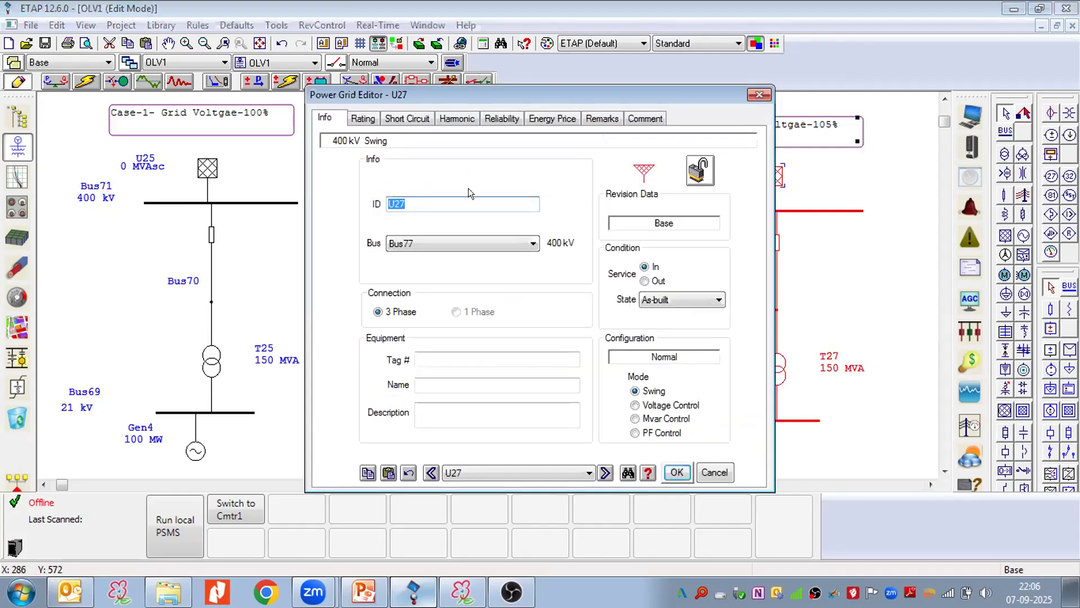
pyautogui.click(361, 119)
pyautogui.click(437, 204)
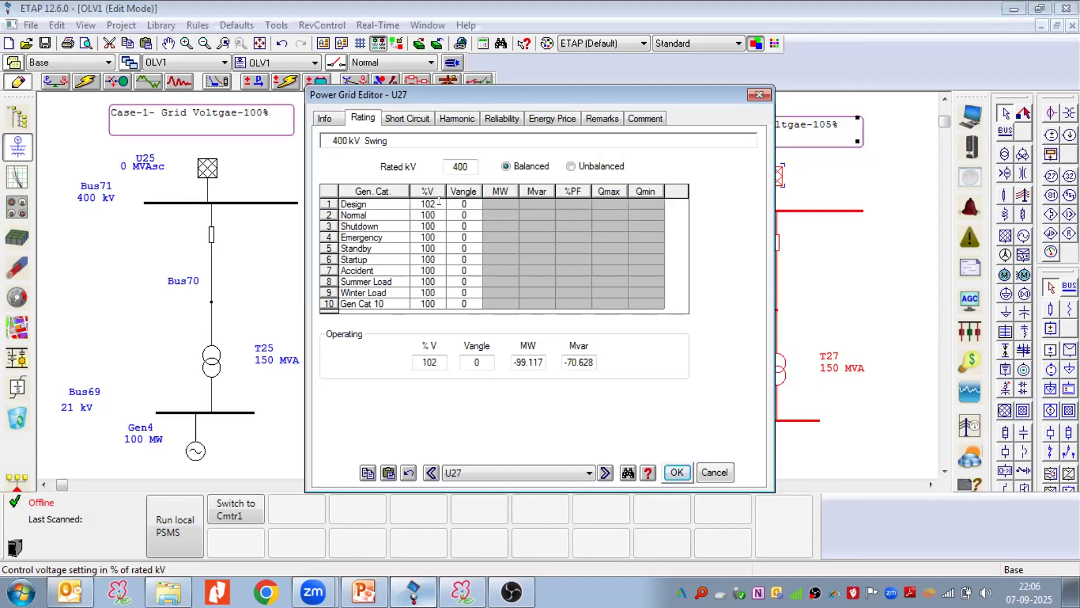
pyautogui.press('BackSpace')
pyautogui.press('BackSpace')
pyautogui.press('BackSpace')
pyautogui.write('105')
pyautogui.click(677, 473)
pyautogui.click(832, 250)
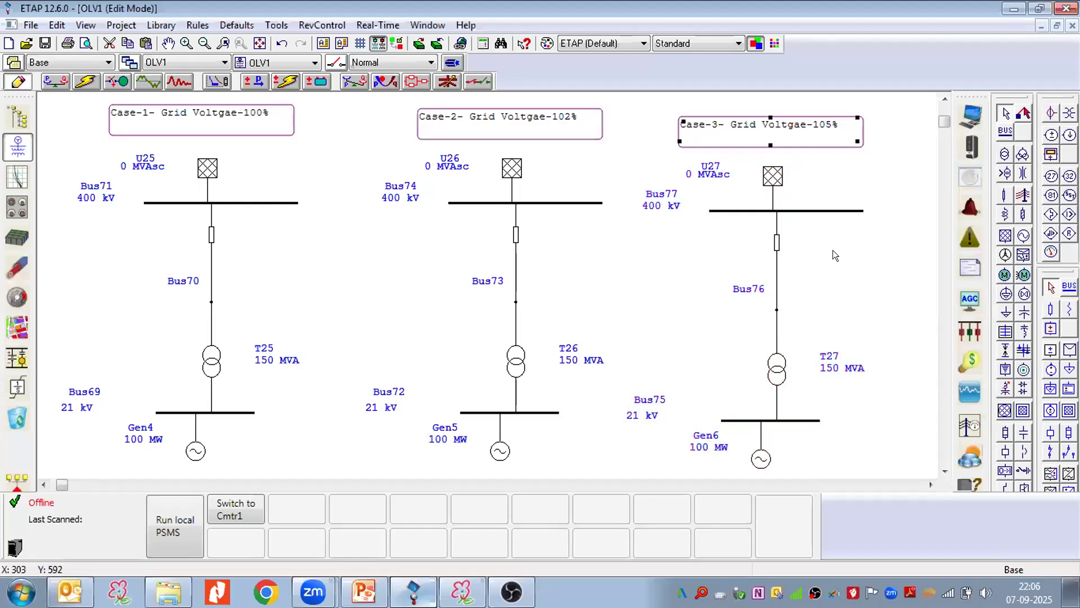
# Run the load flow for all three networks and shift the voltage annotation at Bus77 closer to its bus.
pyautogui.click(49, 81)
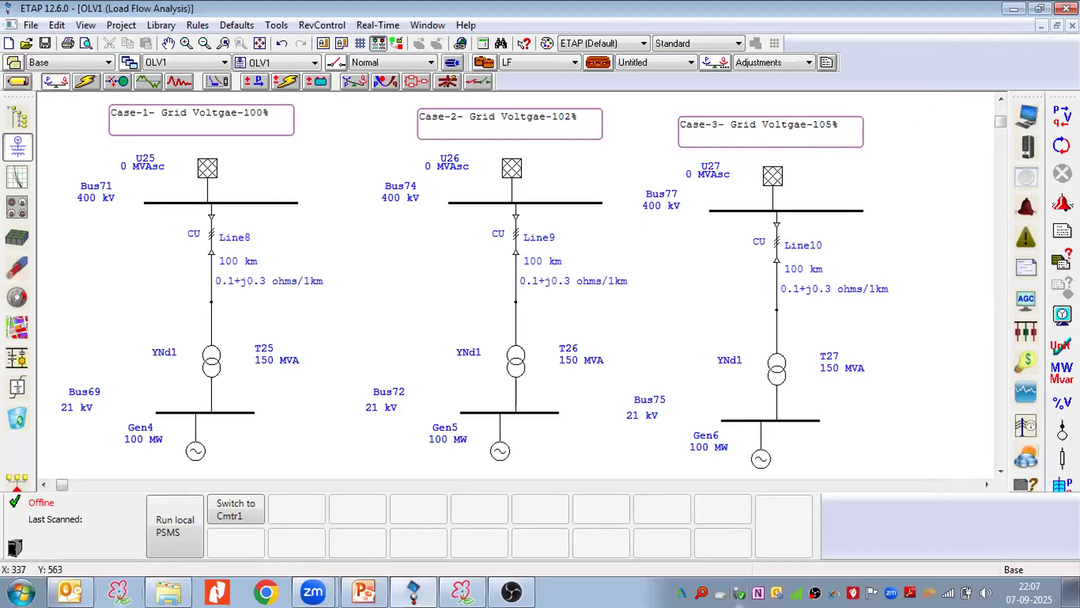
pyautogui.click(1059, 115)
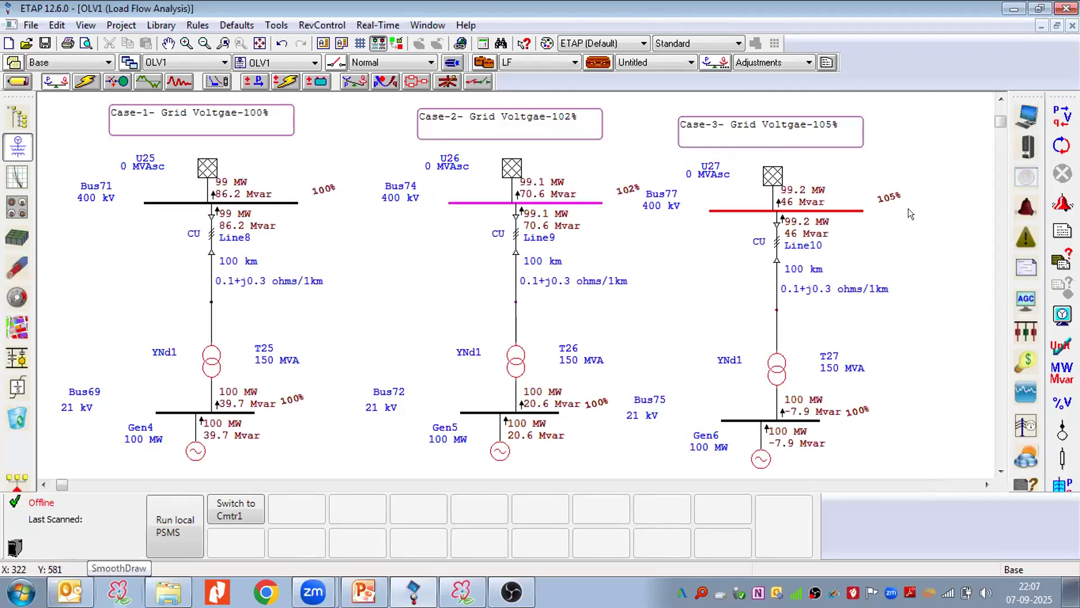
pyautogui.moveTo(889, 197)
pyautogui.mouseDown()
pyautogui.moveTo(881, 205)
pyautogui.moveTo(878, 178)
pyautogui.moveTo(873, 188)
pyautogui.mouseUp()
pyautogui.click(880, 195)
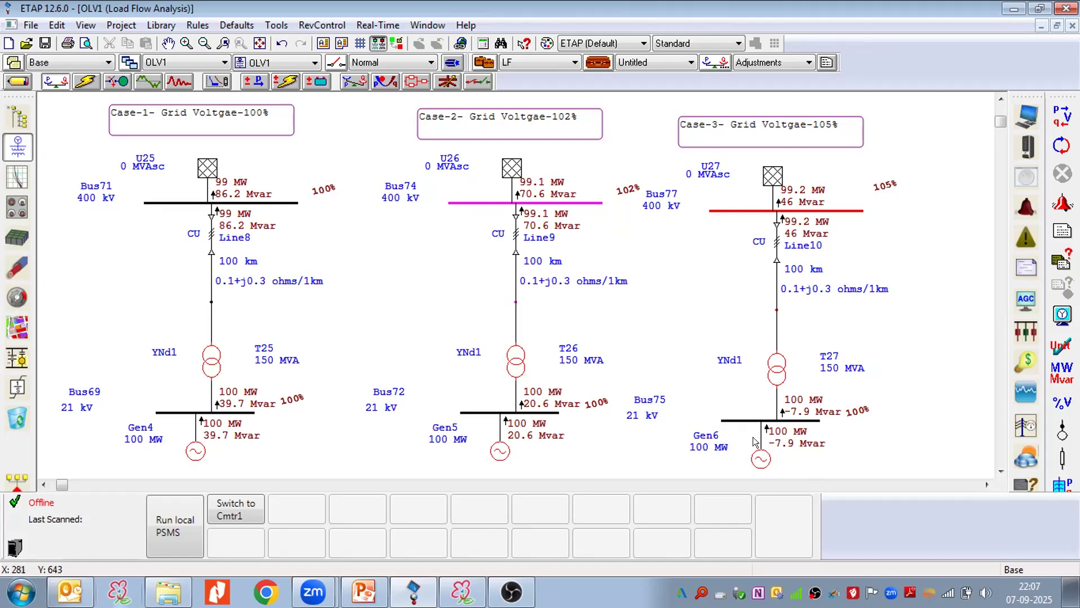
pyautogui.moveTo(854, 411)
pyautogui.mouseDown()
pyautogui.moveTo(858, 431)
pyautogui.moveTo(854, 411)
pyautogui.mouseUp()
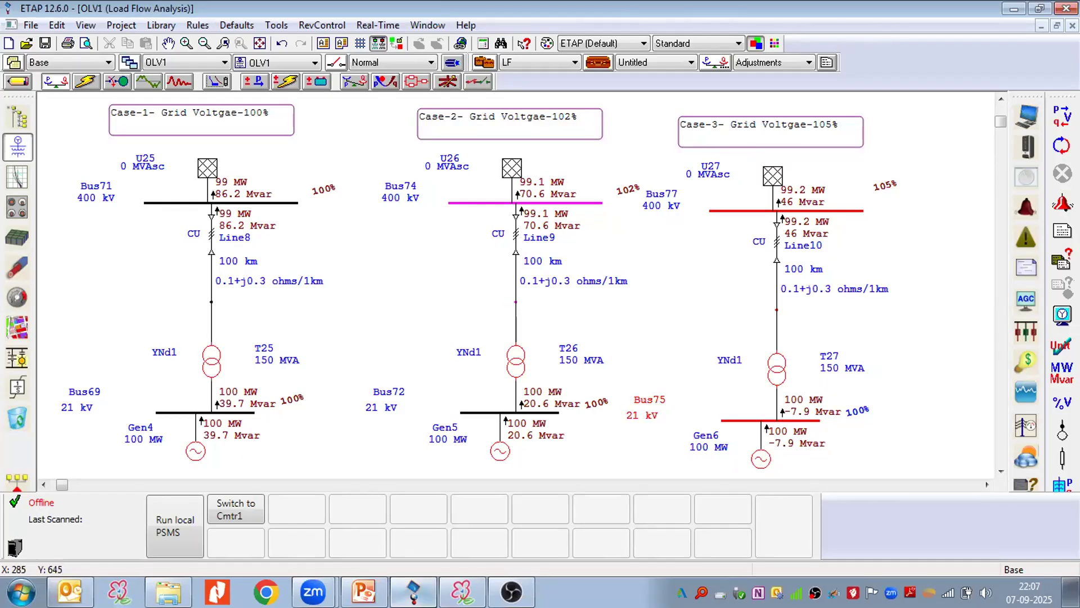
# Switch to the PowerPoint presentation and read the slides on the 105% receiving-end voltage case and governor control modes.
pyautogui.click(364, 591)
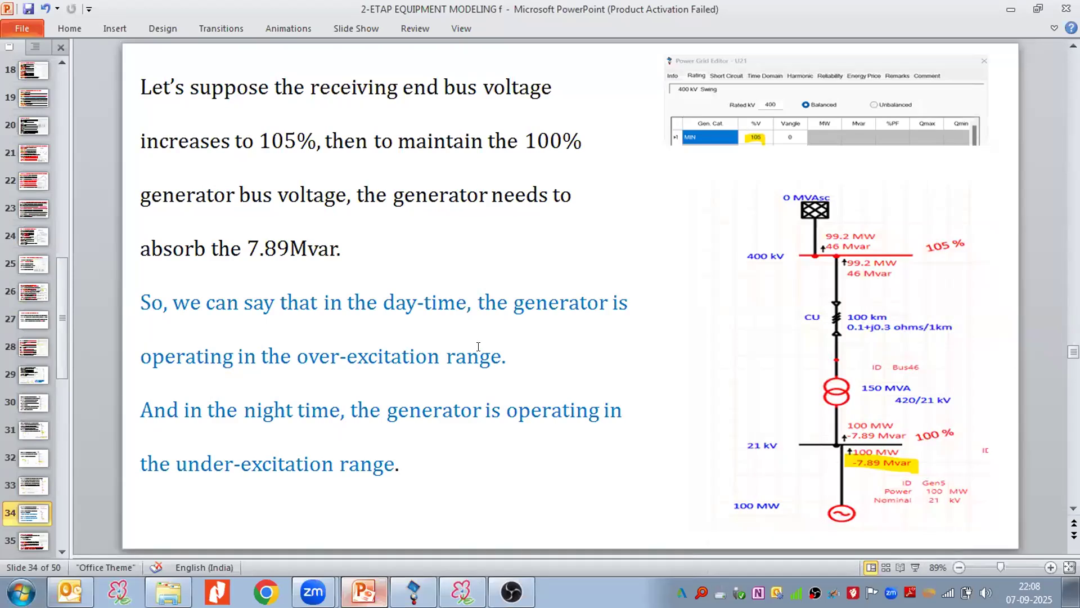
pyautogui.click(414, 591)
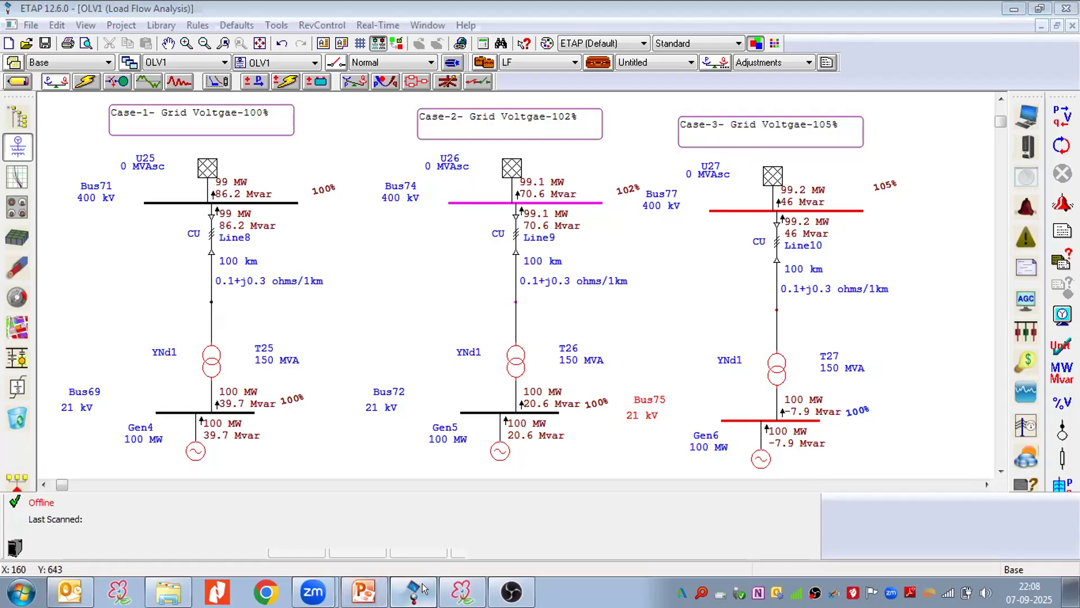
pyautogui.click(462, 591)
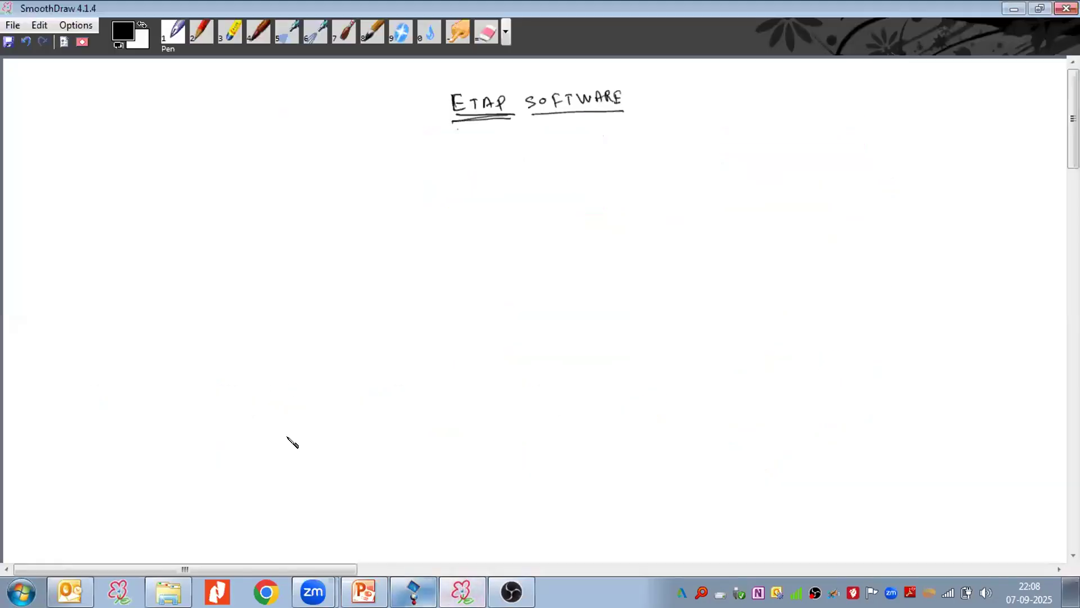
pyautogui.click(363, 591)
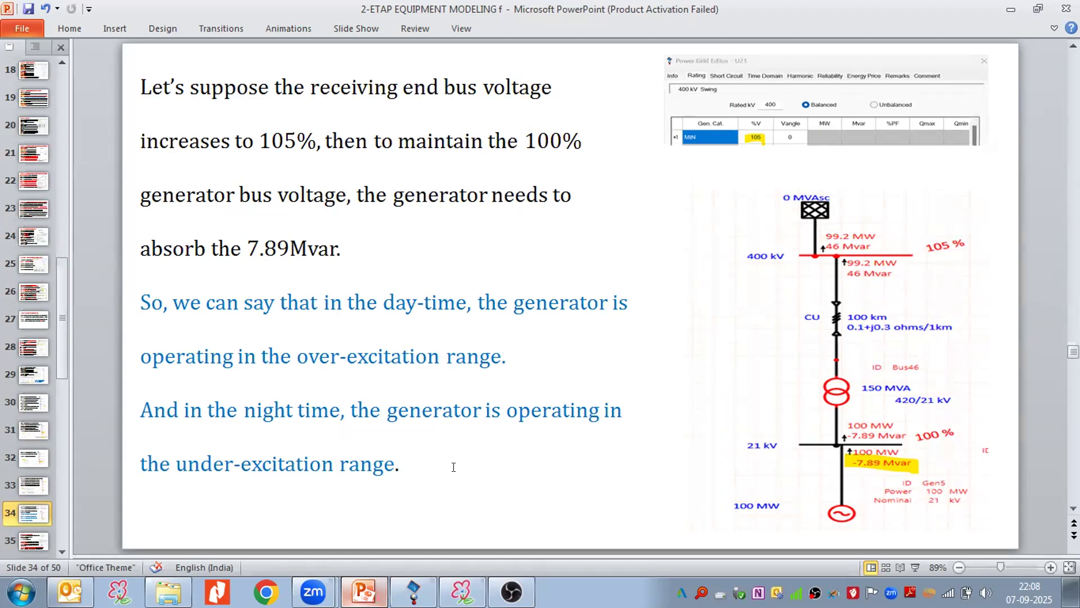
pyautogui.scroll(-2, 28, 484)
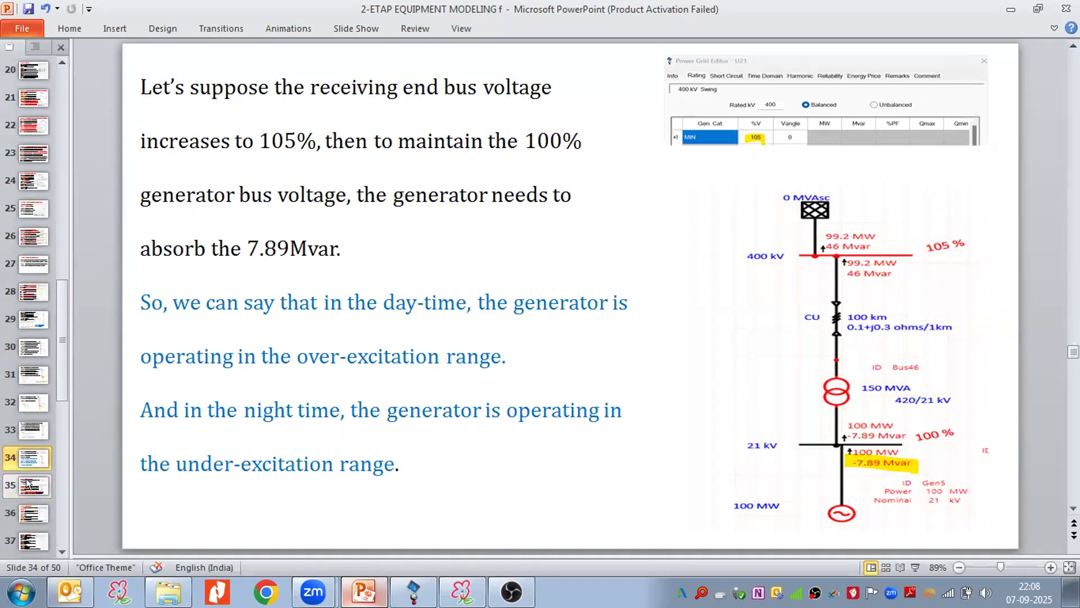
pyautogui.click(28, 483)
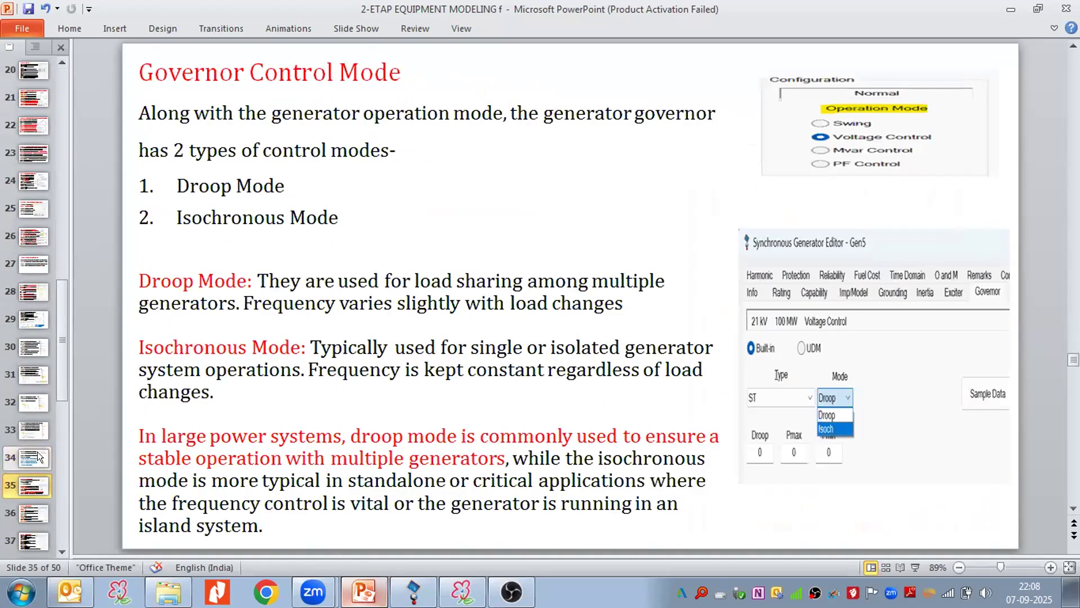
pyautogui.click(34, 457)
# Switch back to ETAP, return to edit mode and review the rating, capability and impedance data of generator Gen4.
pyautogui.click(413, 591)
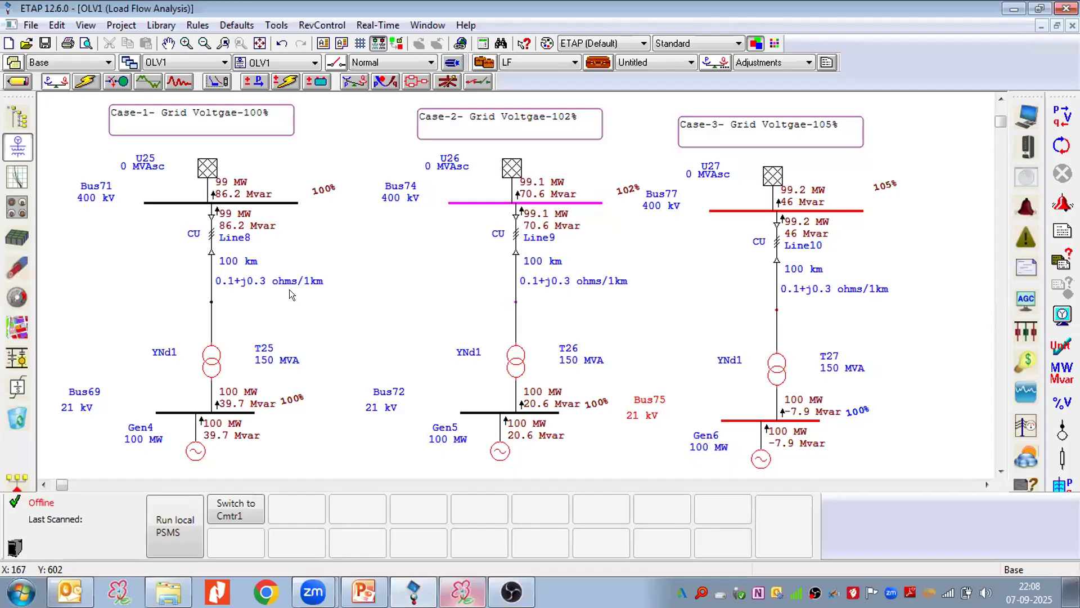
pyautogui.click(19, 82)
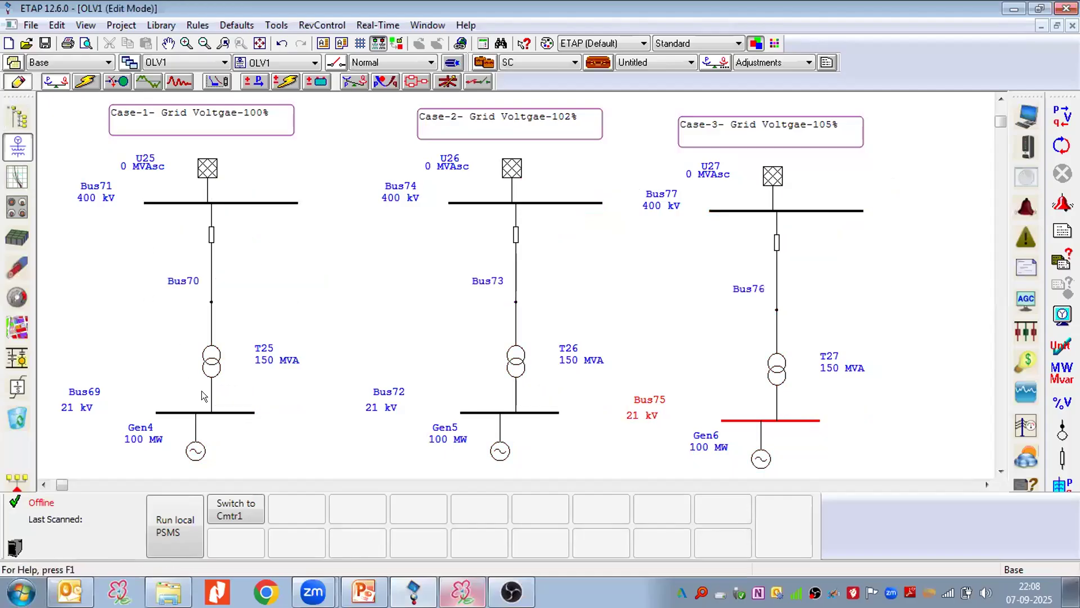
pyautogui.doubleClick(196, 450)
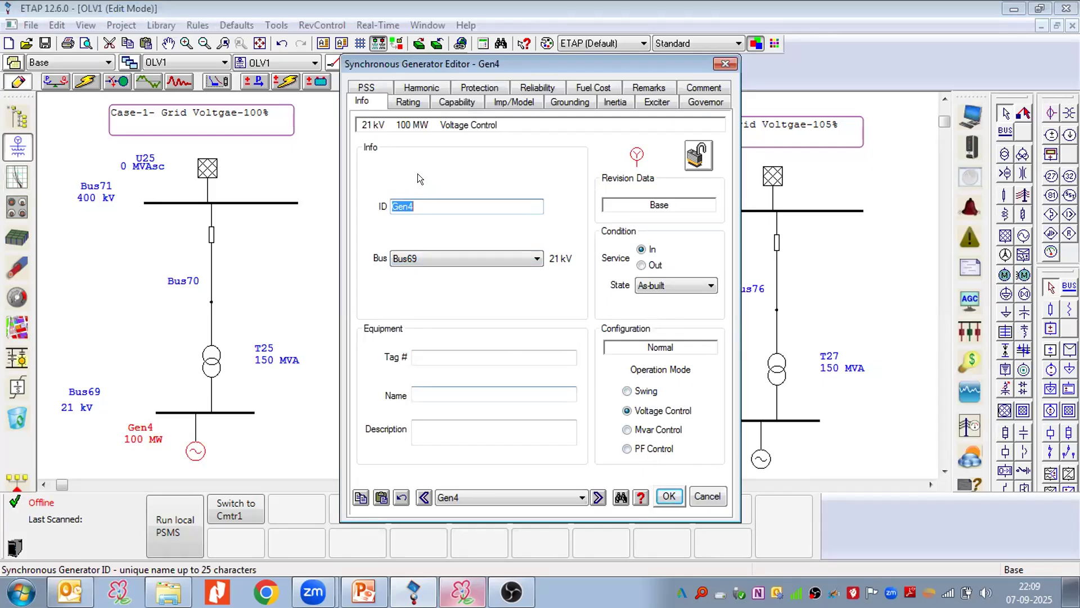
pyautogui.click(411, 102)
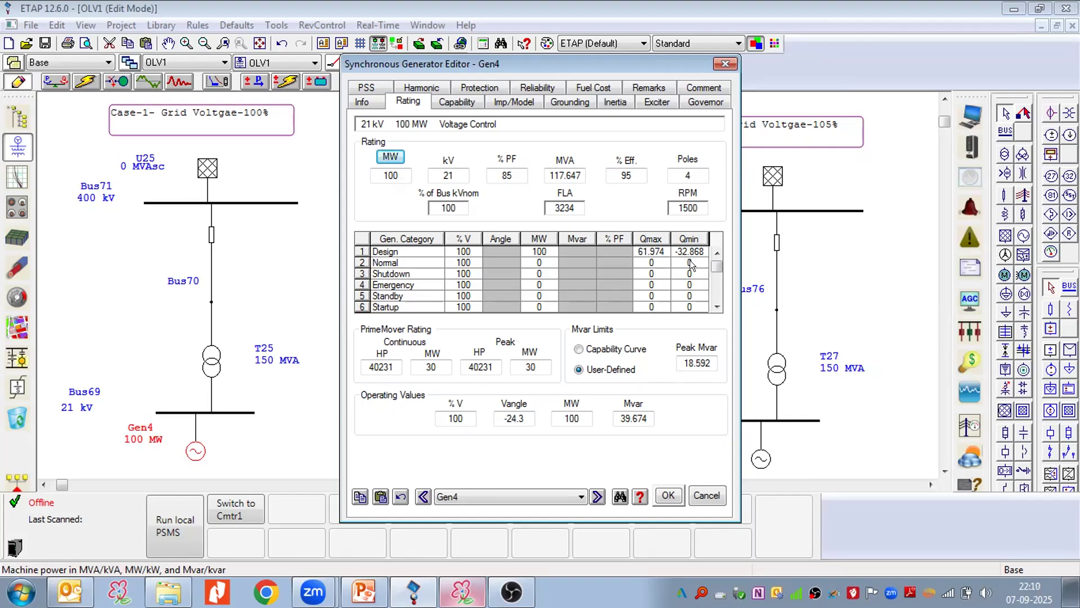
pyautogui.click(452, 102)
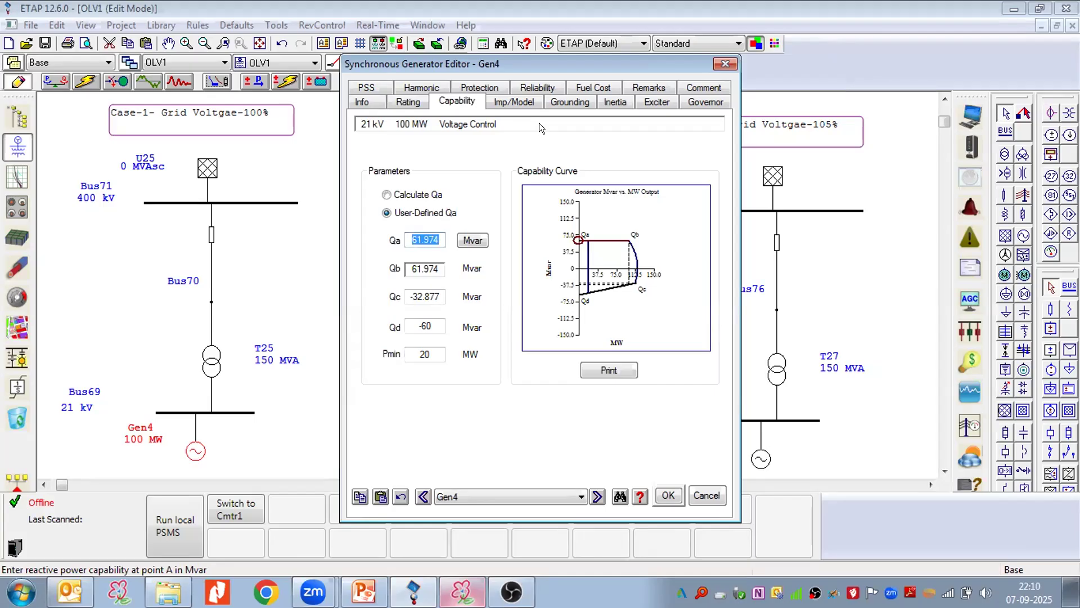
pyautogui.click(514, 101)
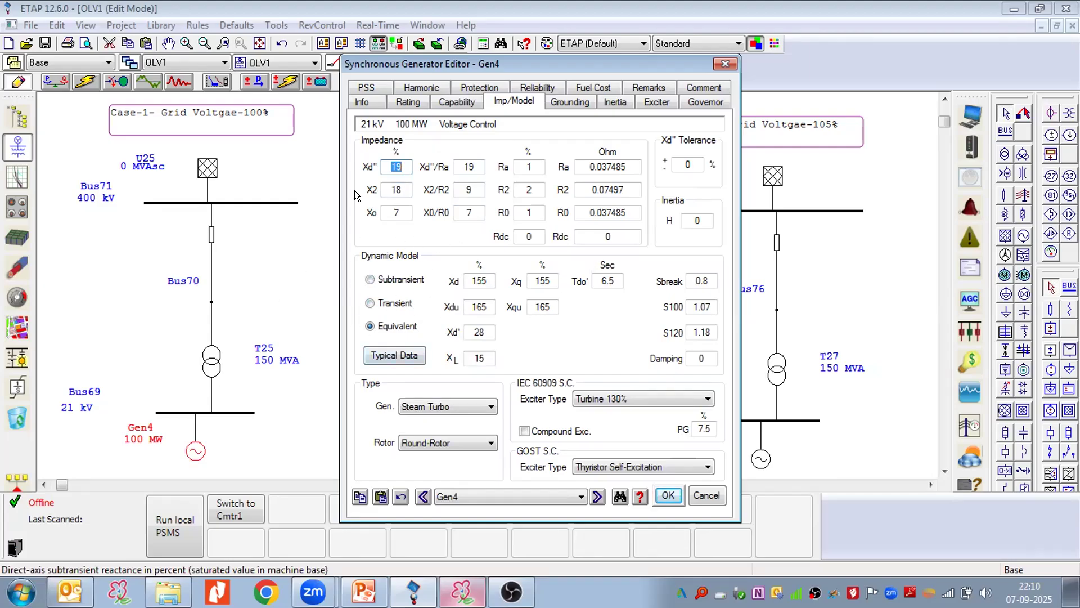
pyautogui.click(404, 100)
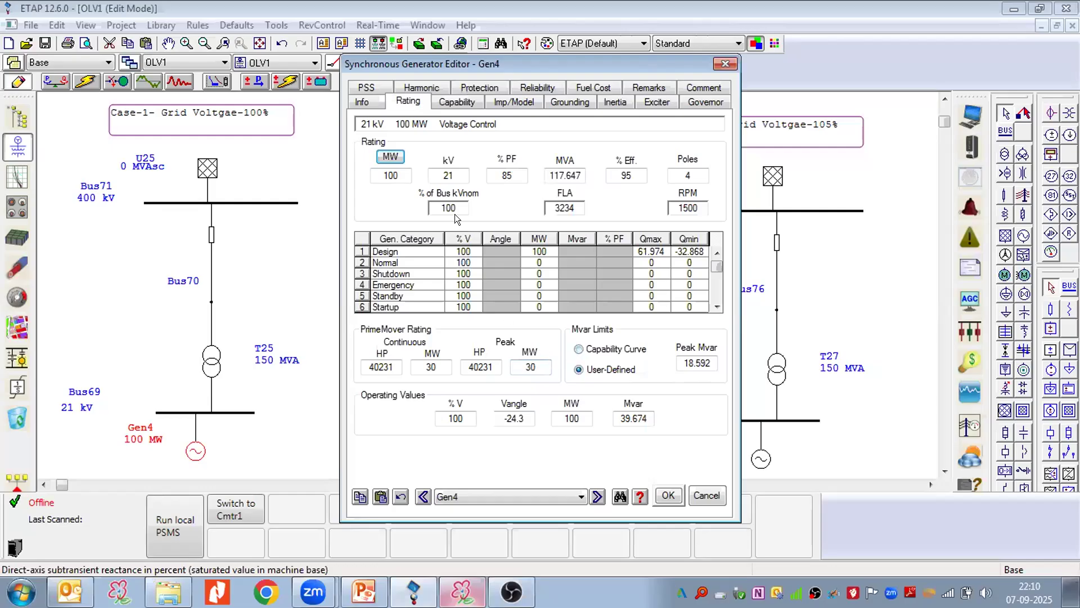
pyautogui.click(461, 100)
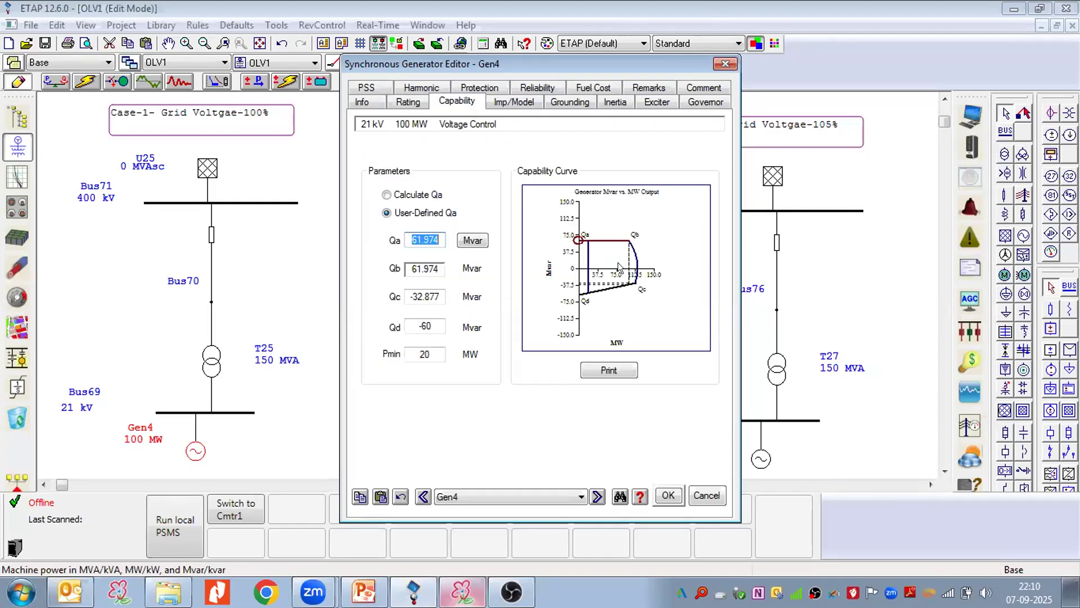
pyautogui.click(505, 100)
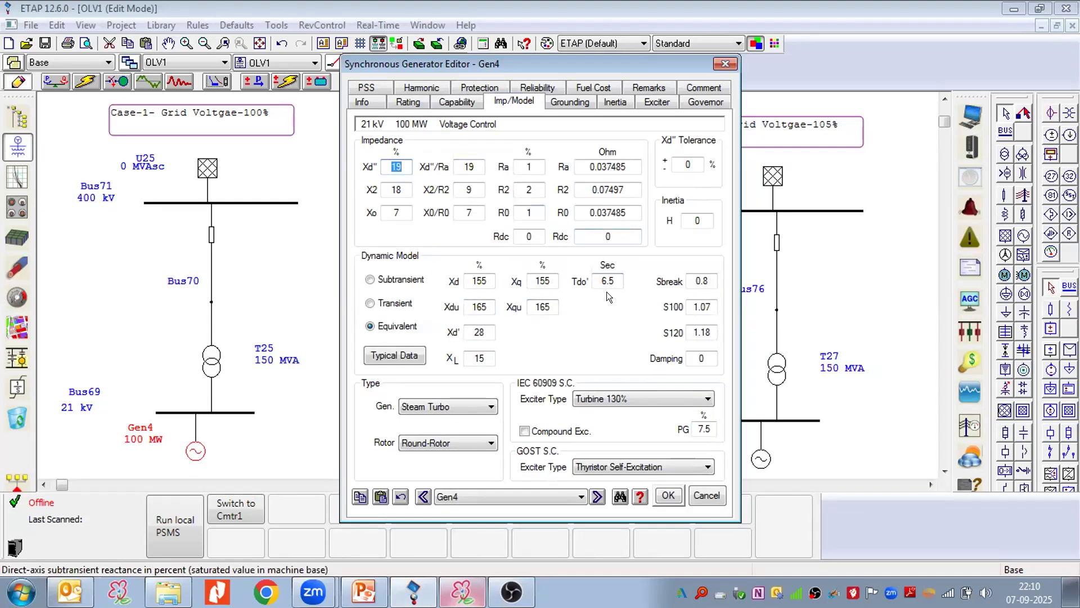
# Review the grounding connection types and inertia data of generator Gen4.
pyautogui.click(555, 100)
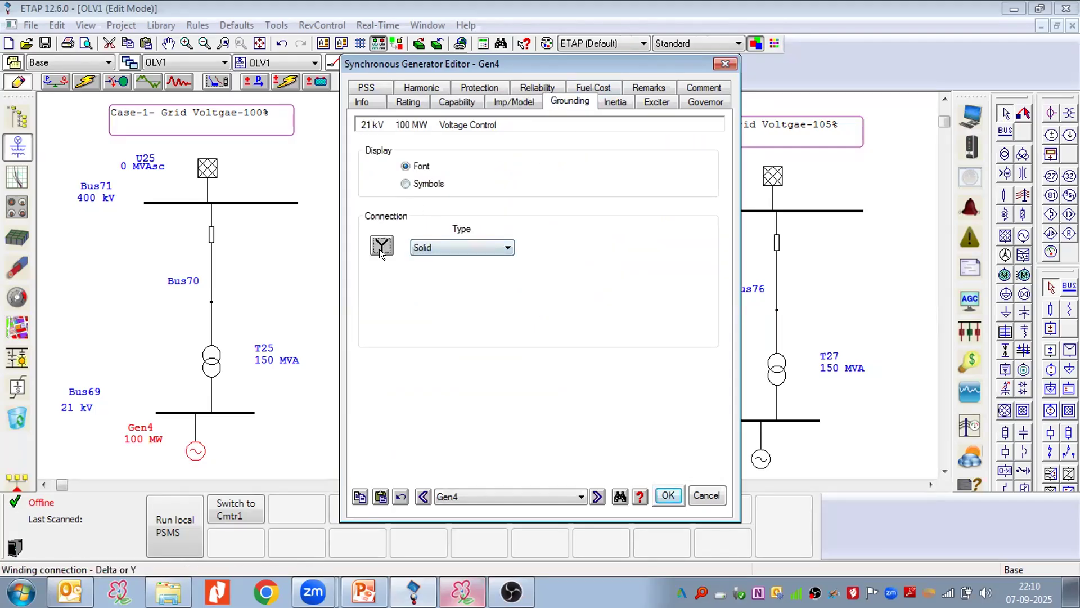
pyautogui.click(435, 246)
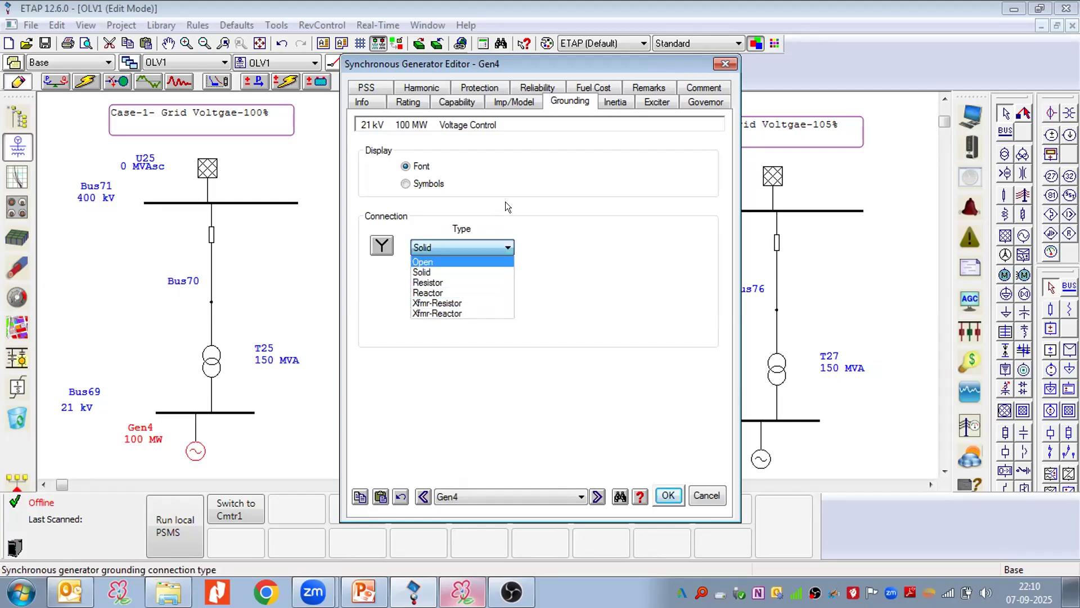
pyautogui.click(519, 188)
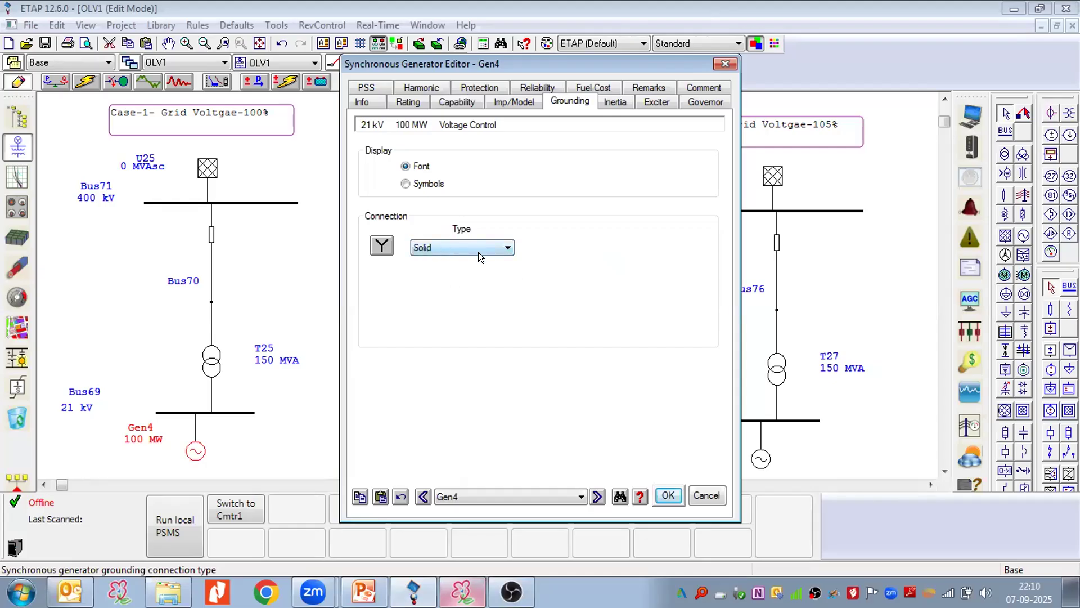
pyautogui.click(618, 102)
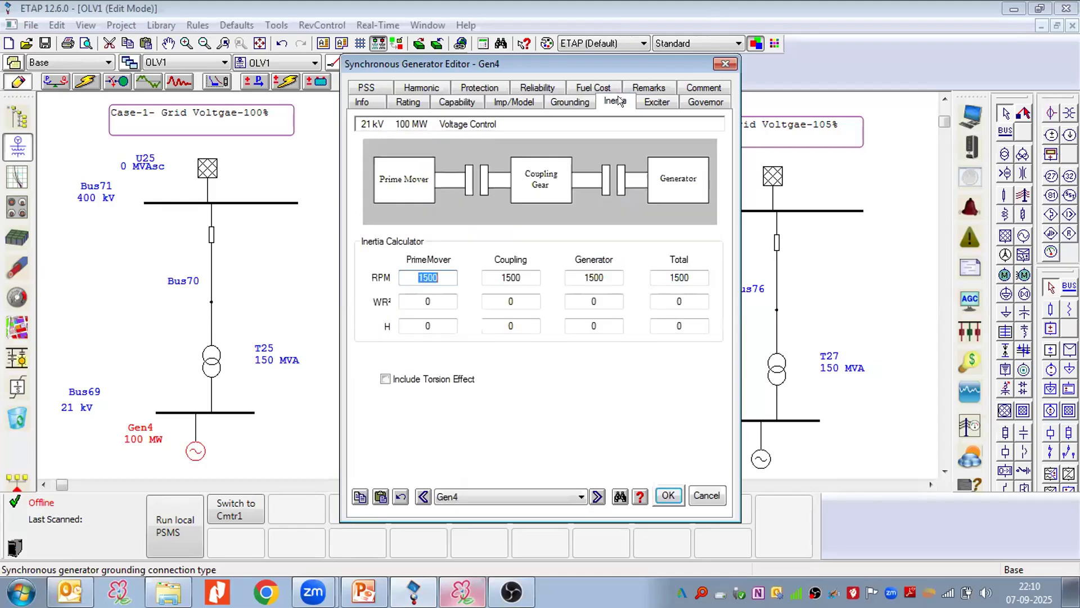
pyautogui.click(652, 101)
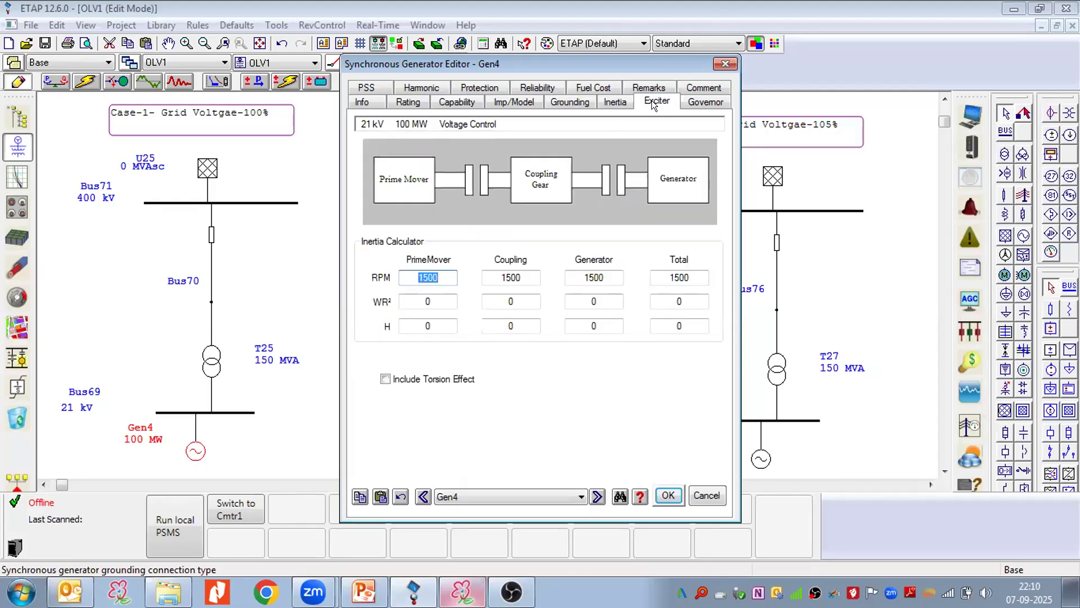
# Set the built-in governor type of generator Gen4 to ST and review its available control modes.
pyautogui.click(703, 102)
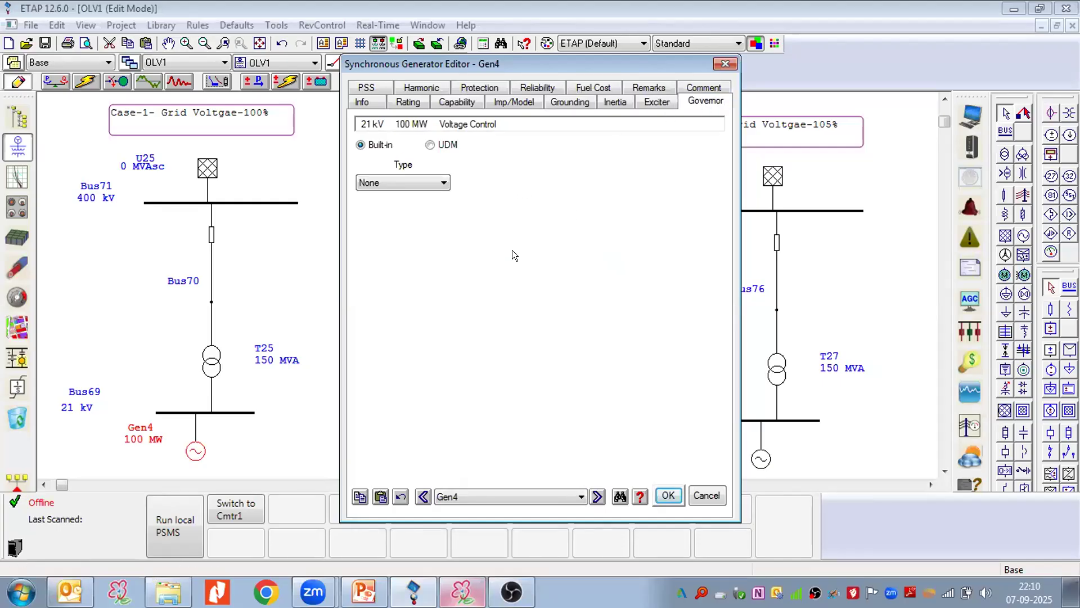
pyautogui.click(407, 179)
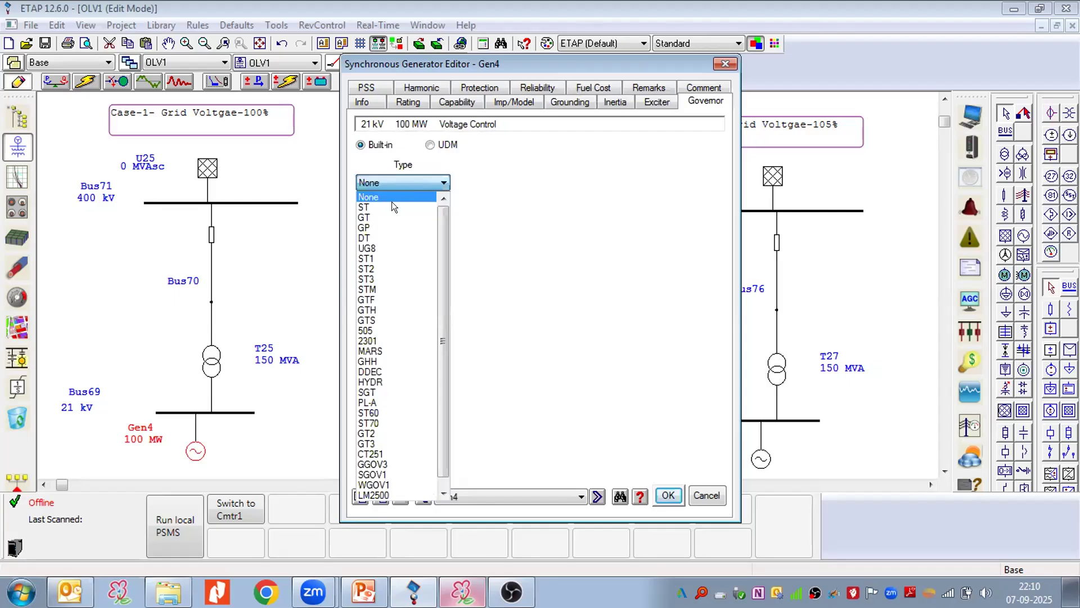
pyautogui.click(373, 208)
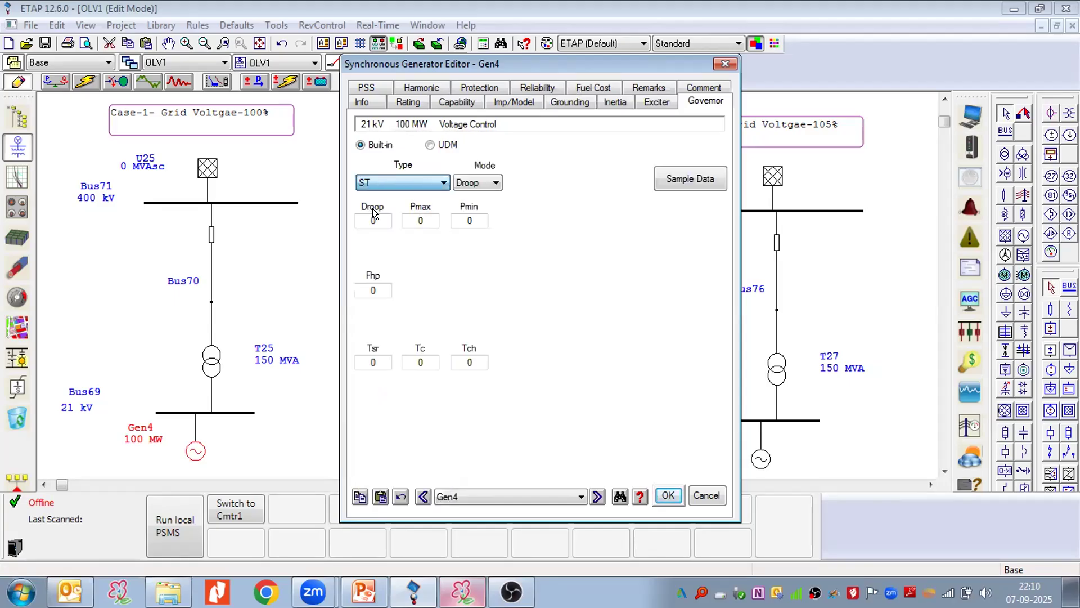
pyautogui.click(482, 182)
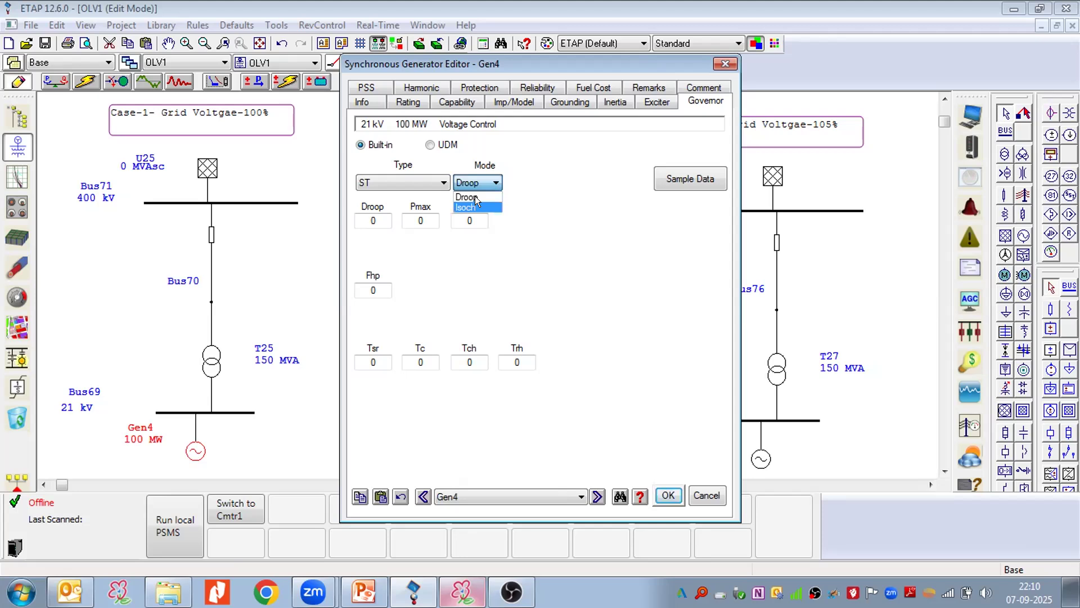
pyautogui.click(544, 241)
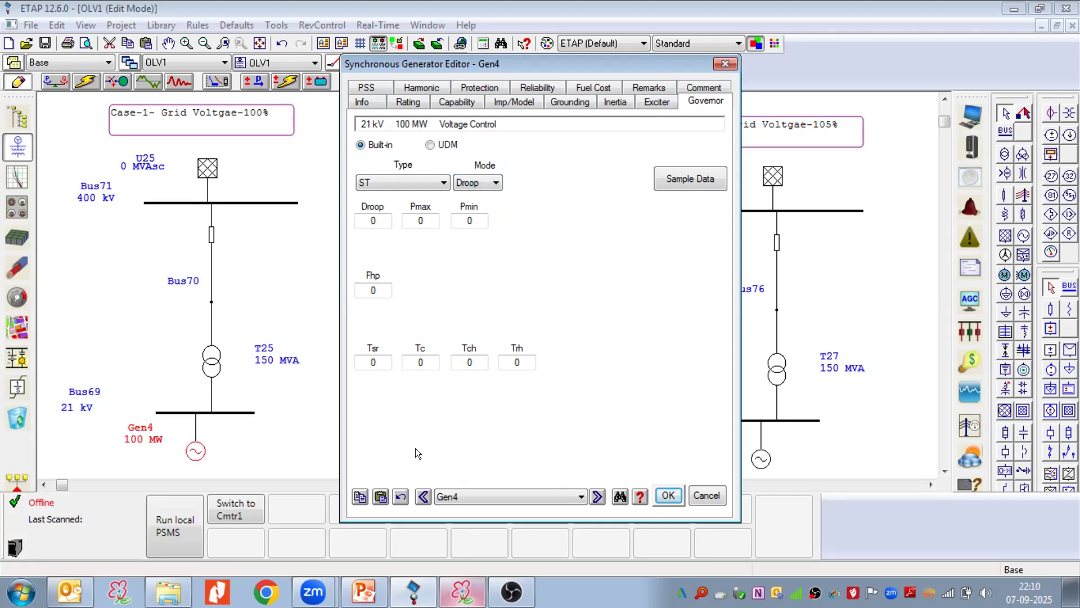
# Compare the Governor Control Mode slide in PowerPoint with the governor mode options of Gen4 in ETAP.
pyautogui.click(364, 592)
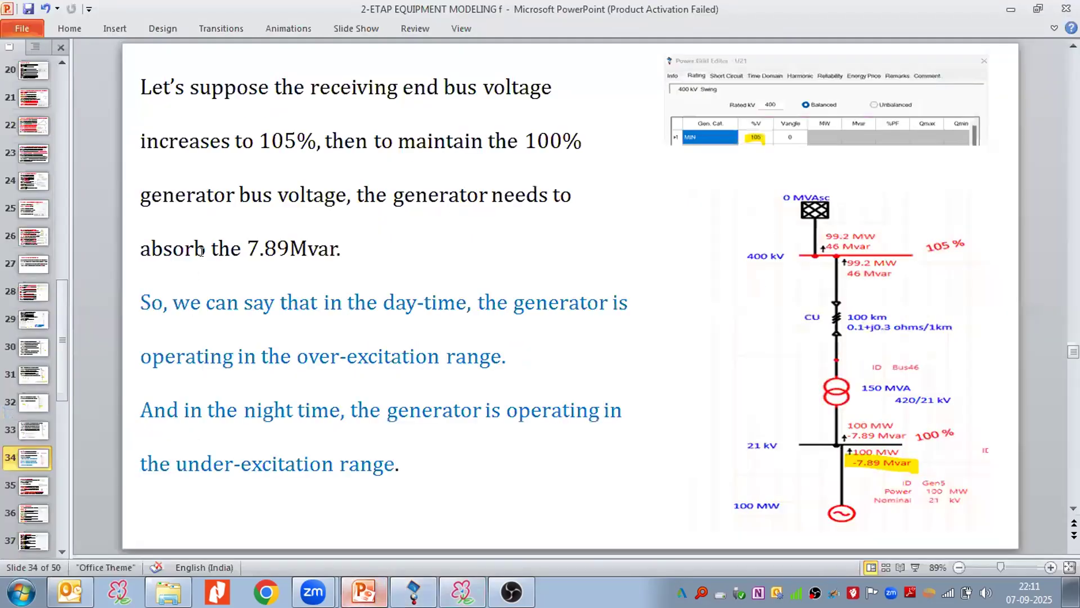
pyautogui.click(25, 489)
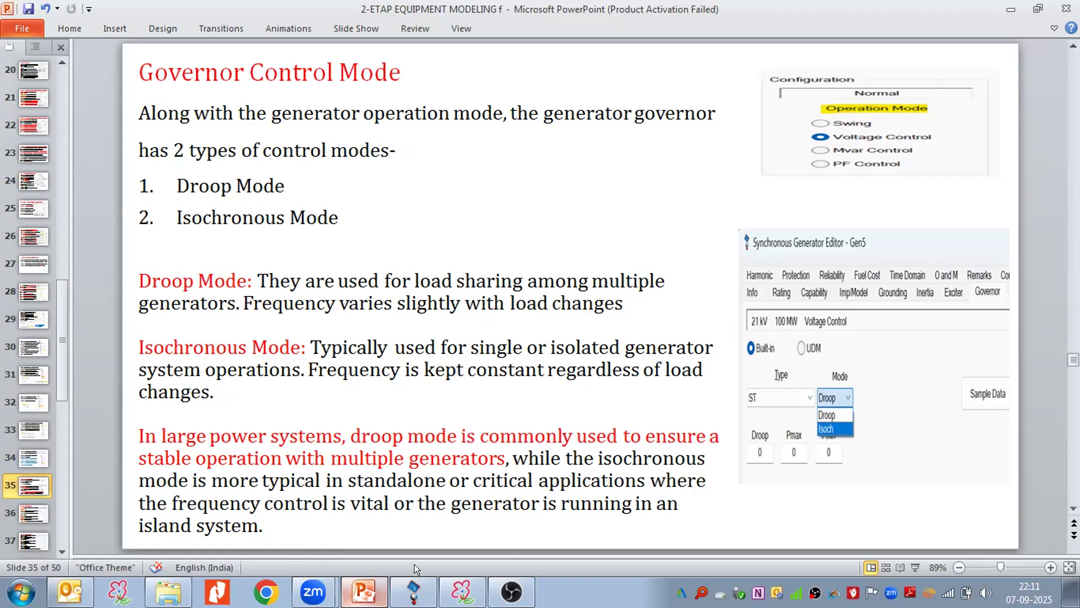
pyautogui.click(414, 590)
pyautogui.click(467, 181)
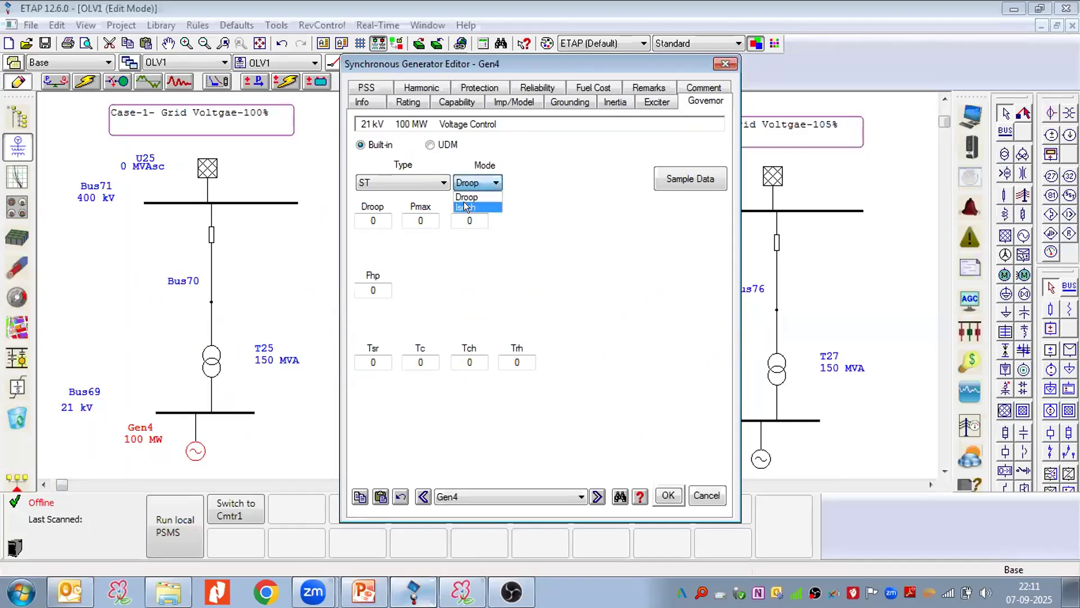
pyautogui.click(364, 591)
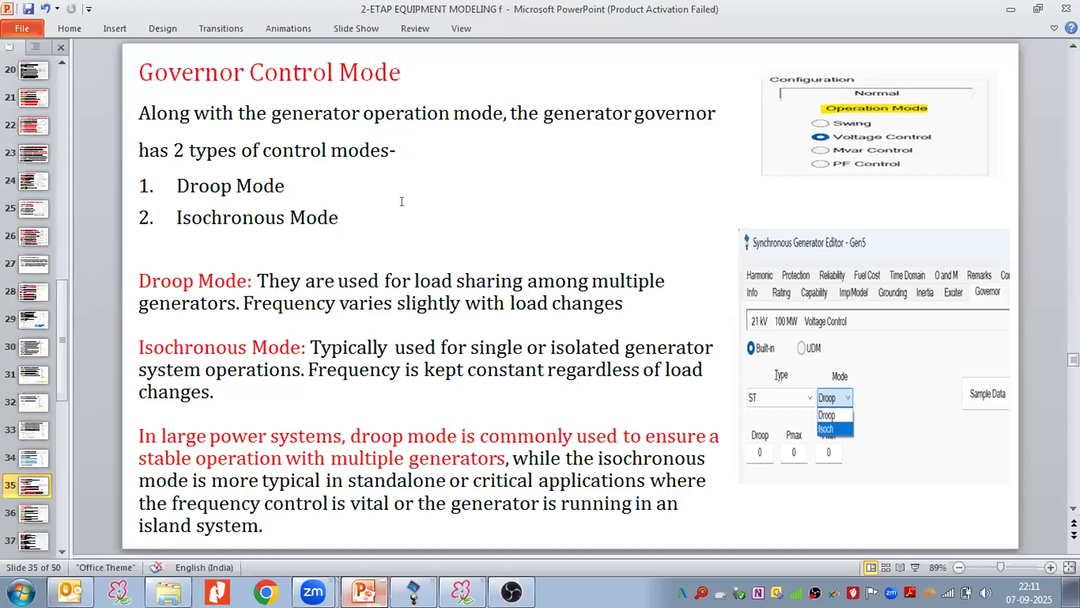
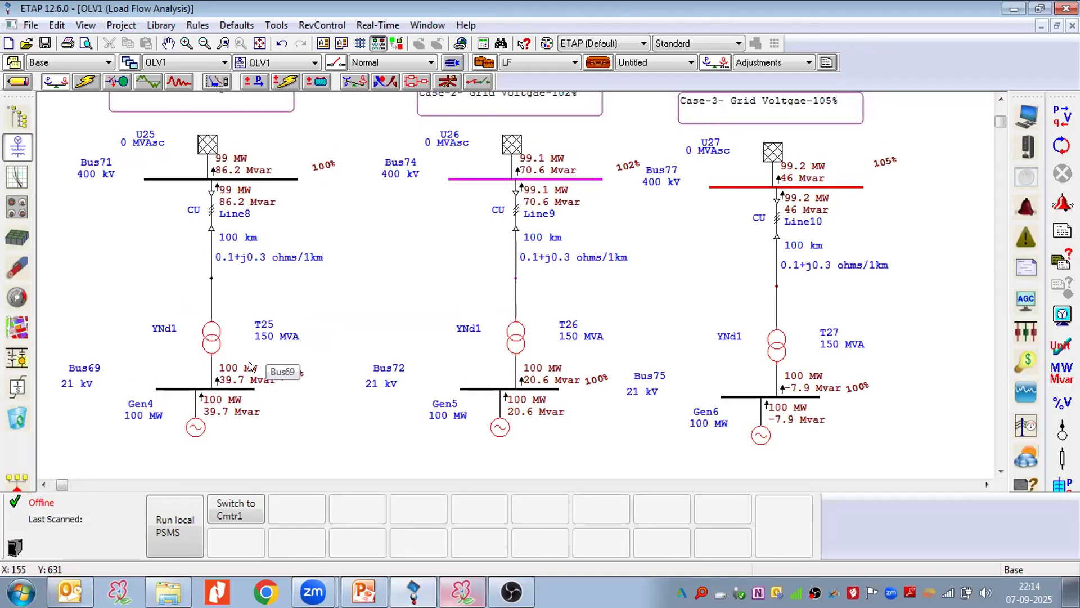
pyautogui.click(44, 484)
pyautogui.click(43, 484)
pyautogui.click(44, 484)
pyautogui.click(43, 484)
pyautogui.click(44, 484)
pyautogui.click(44, 484)
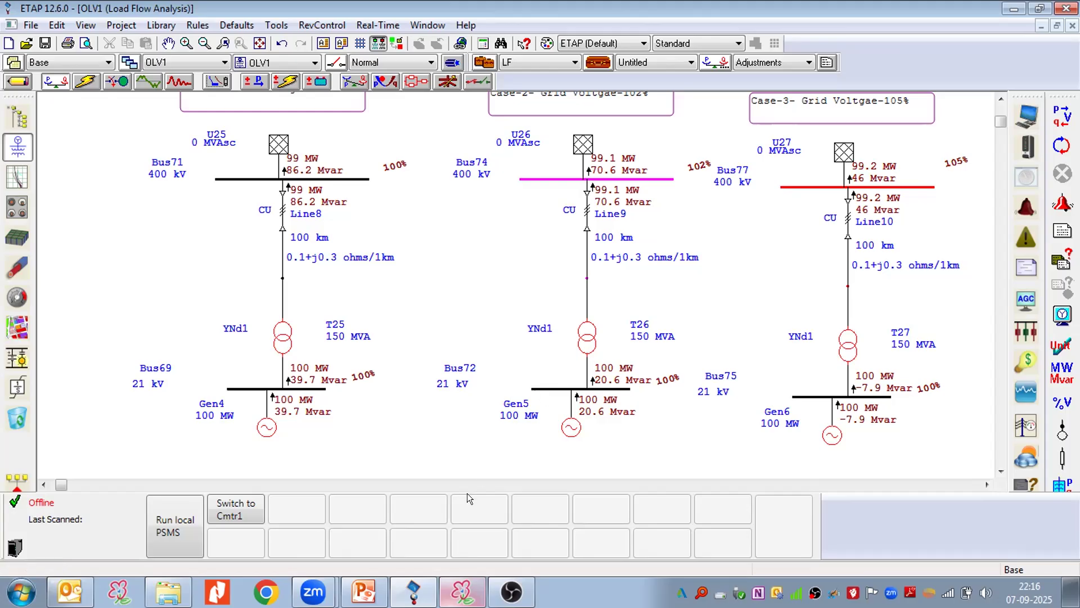
# Switch to PowerPoint and review the slides from generator capability and reactive power limits through governor control mode to transformer modelling.
pyautogui.click(364, 591)
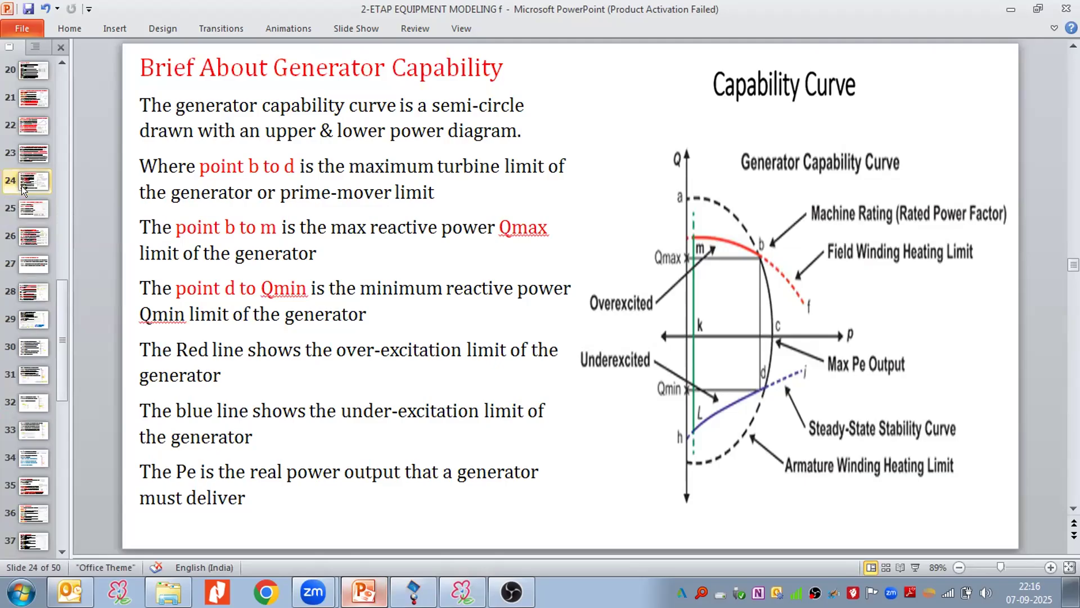
pyautogui.click(21, 205)
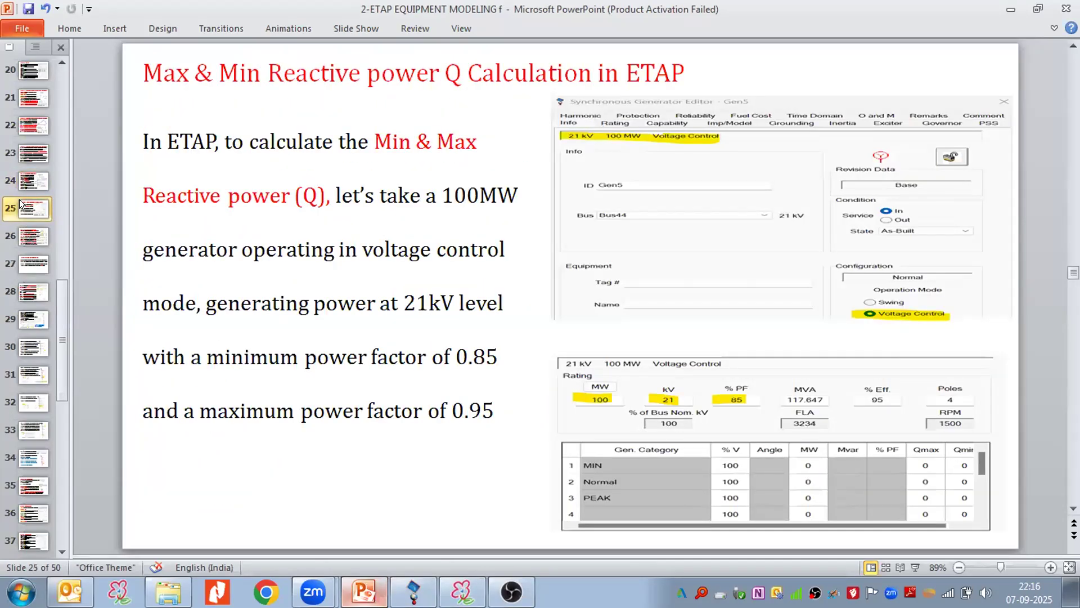
pyautogui.press('Down')
pyautogui.press('Down')
pyautogui.press('Down')
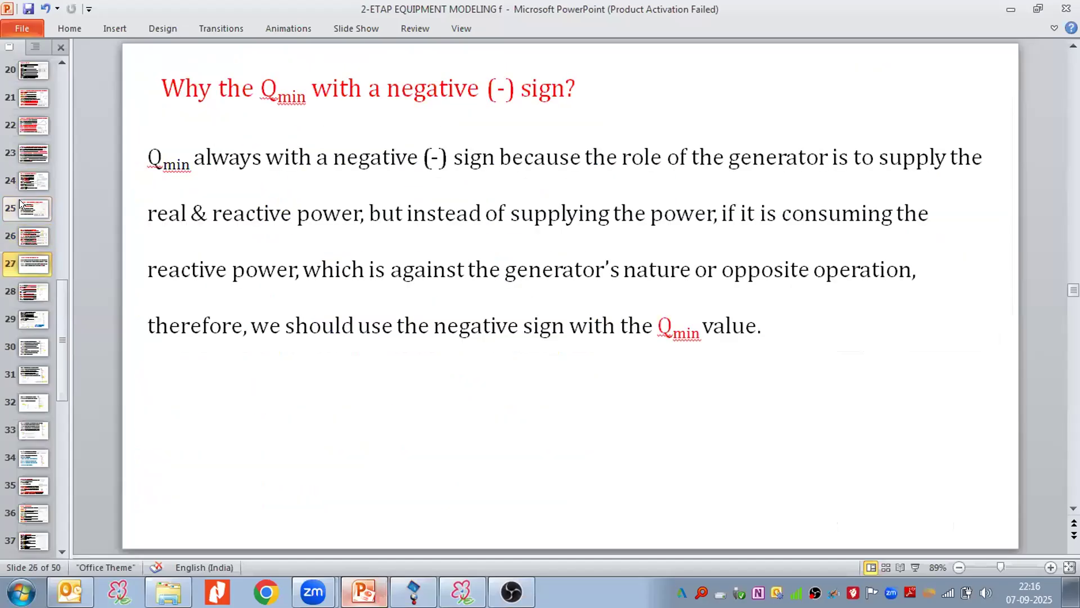
pyautogui.press('Down')
pyautogui.press('Down')
pyautogui.press('Down')
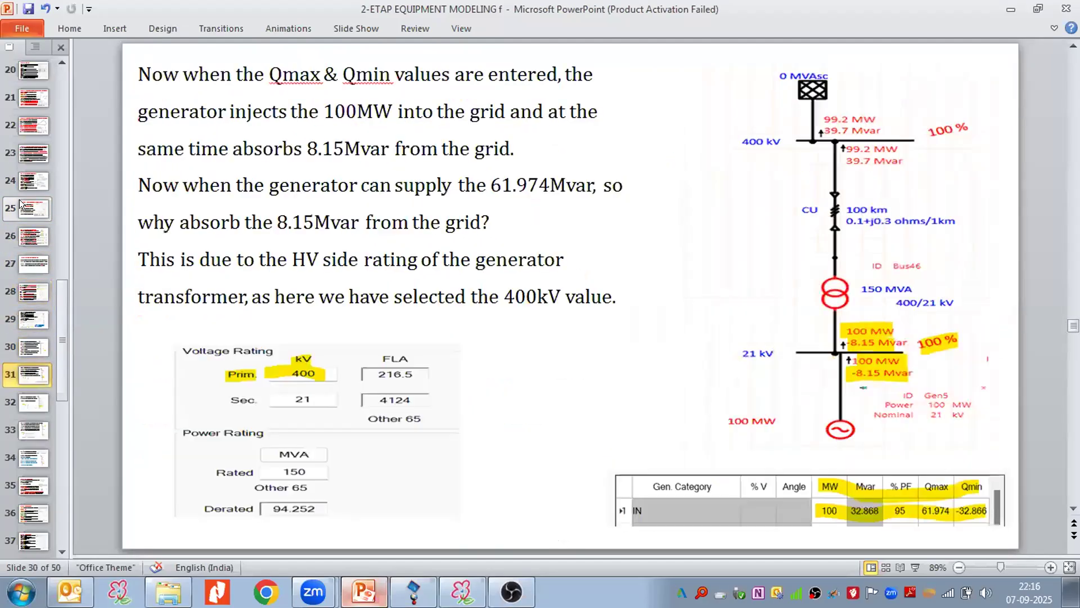
pyautogui.press('Down')
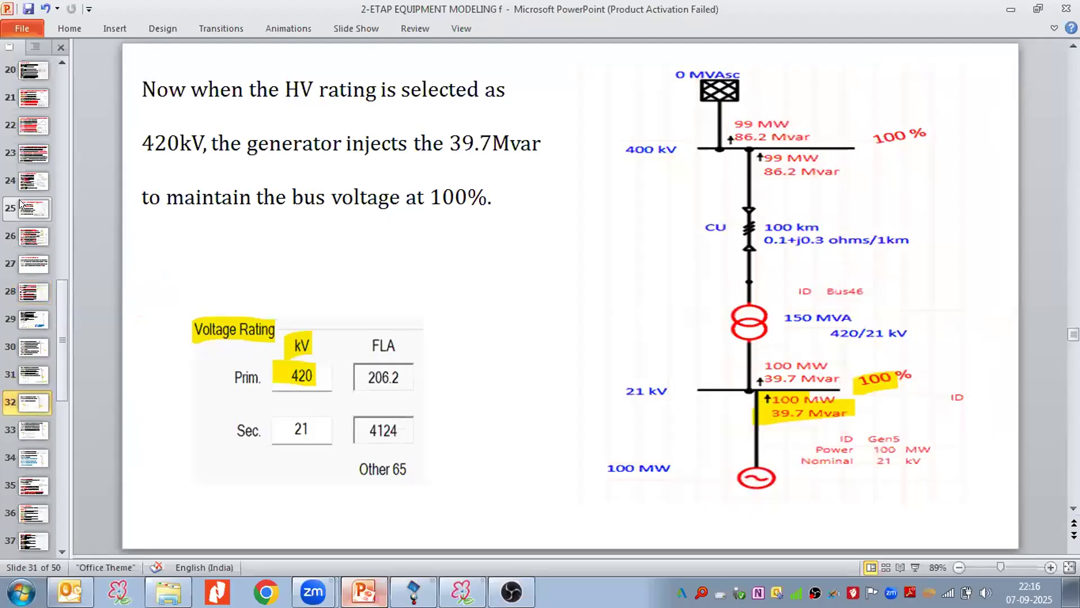
pyautogui.press('Down')
pyautogui.press('Down')
pyautogui.press('Down')
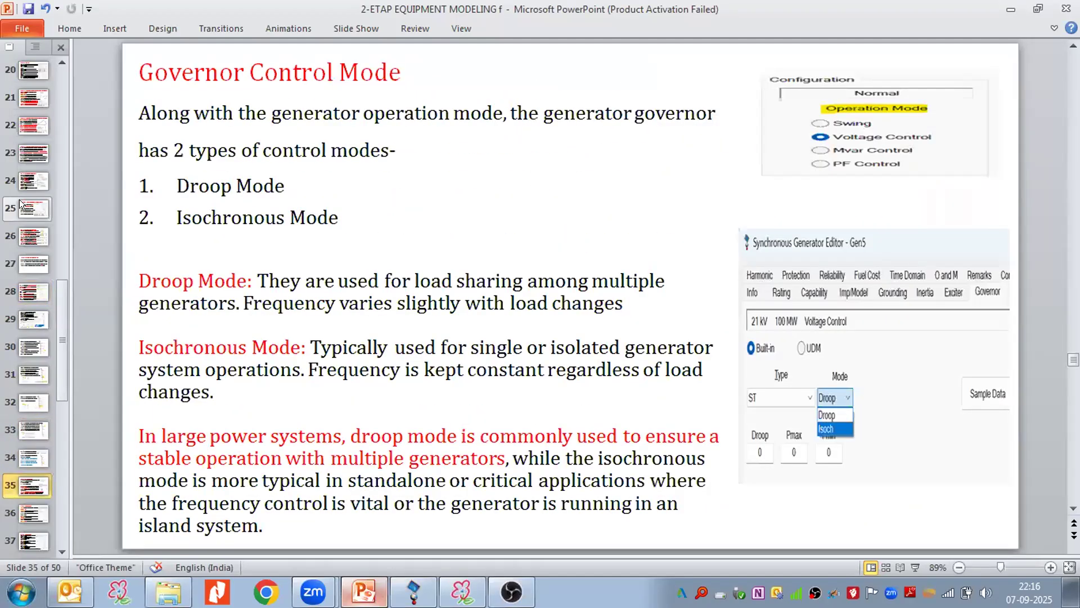
pyautogui.press('Down')
pyautogui.press('Down')
pyautogui.press('Up')
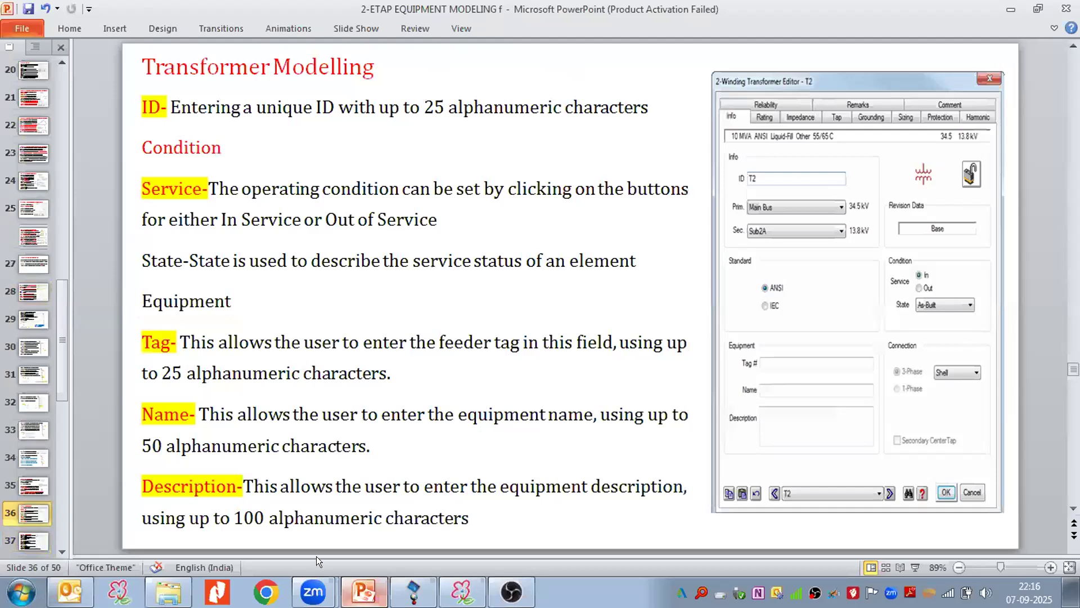
# Switch back to ETAP, return to edit mode and review the rating data and inertia calculator fields of generator Gen4.
pyautogui.click(413, 592)
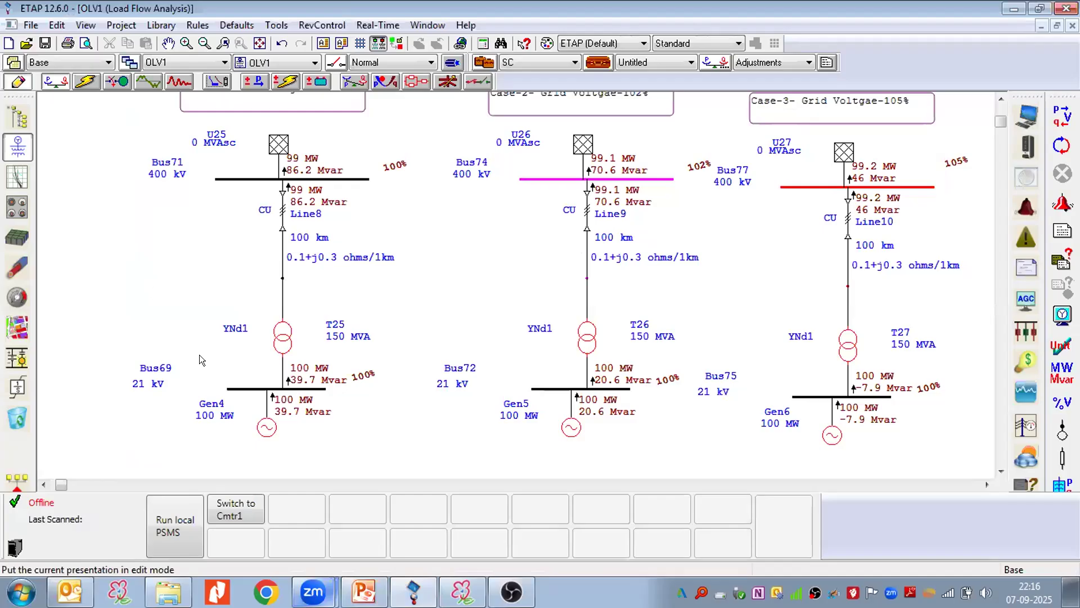
pyautogui.click(17, 80)
pyautogui.doubleClick(267, 428)
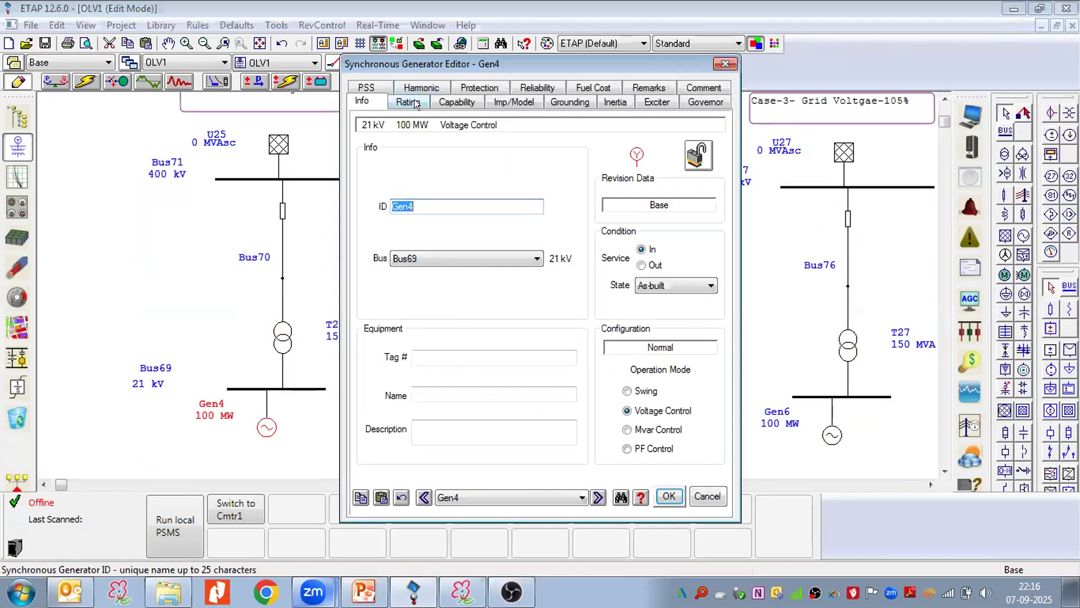
pyautogui.click(405, 102)
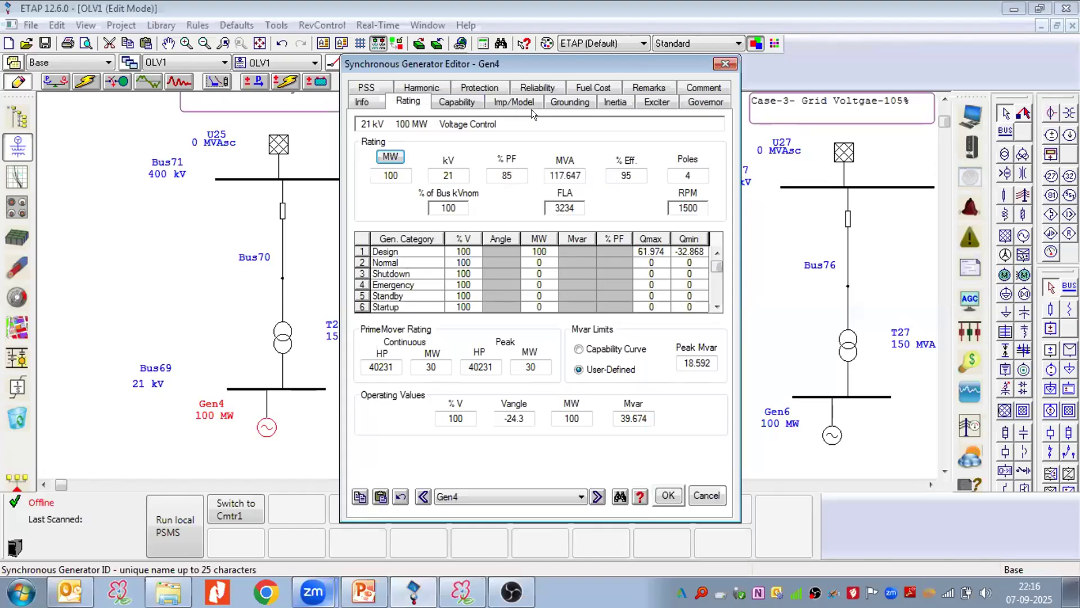
pyautogui.click(603, 97)
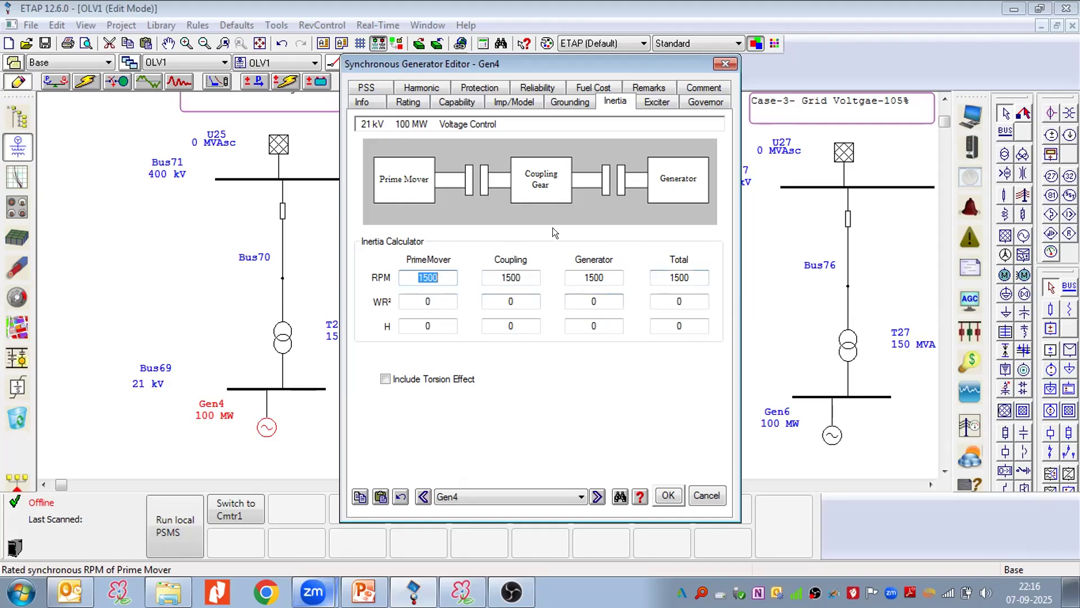
pyautogui.click(382, 276)
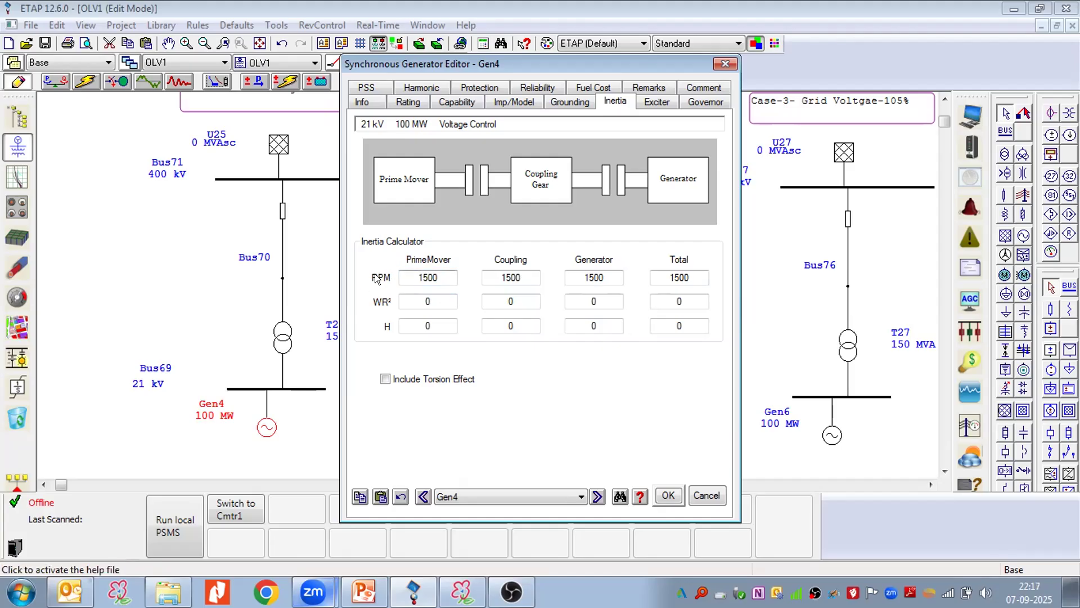
pyautogui.click(428, 327)
pyautogui.click(511, 301)
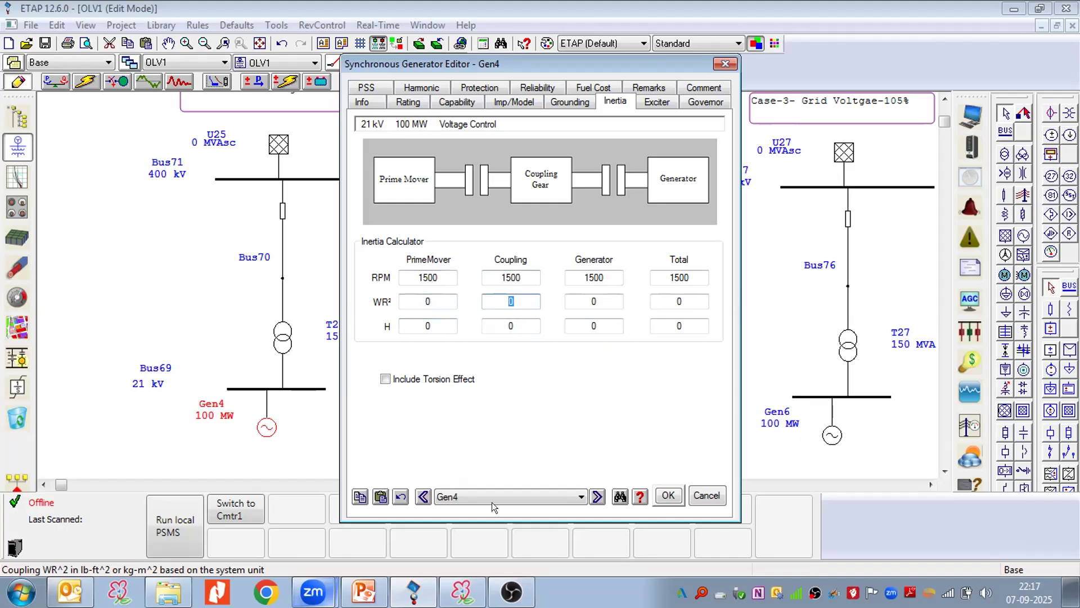
# Open the ETAP help for the generator inertia page and read the inertia equations and shaft torsion parameters.
pyautogui.click(640, 496)
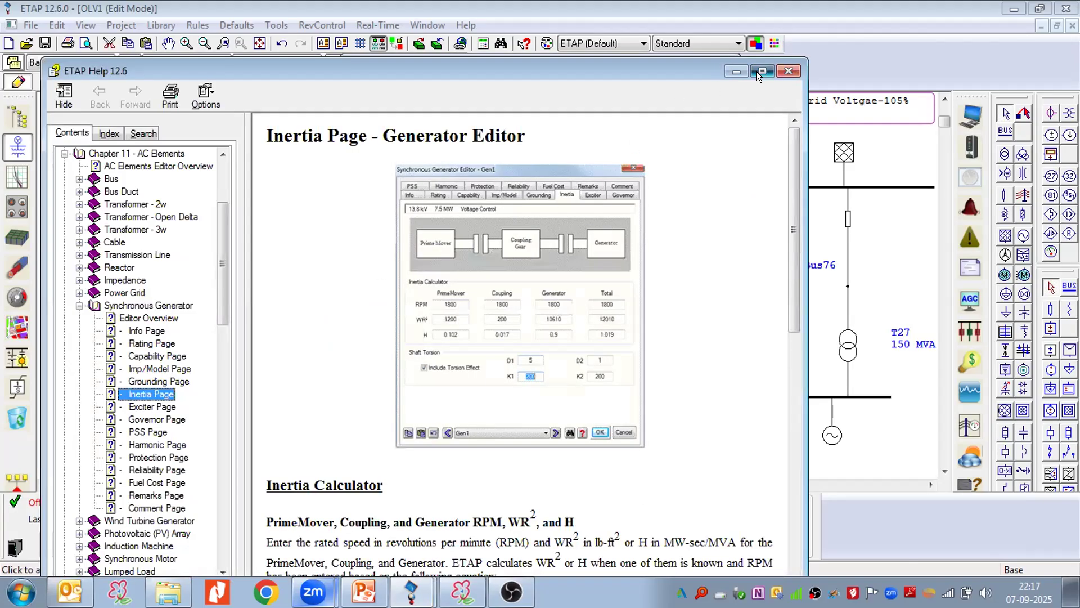
pyautogui.click(759, 71)
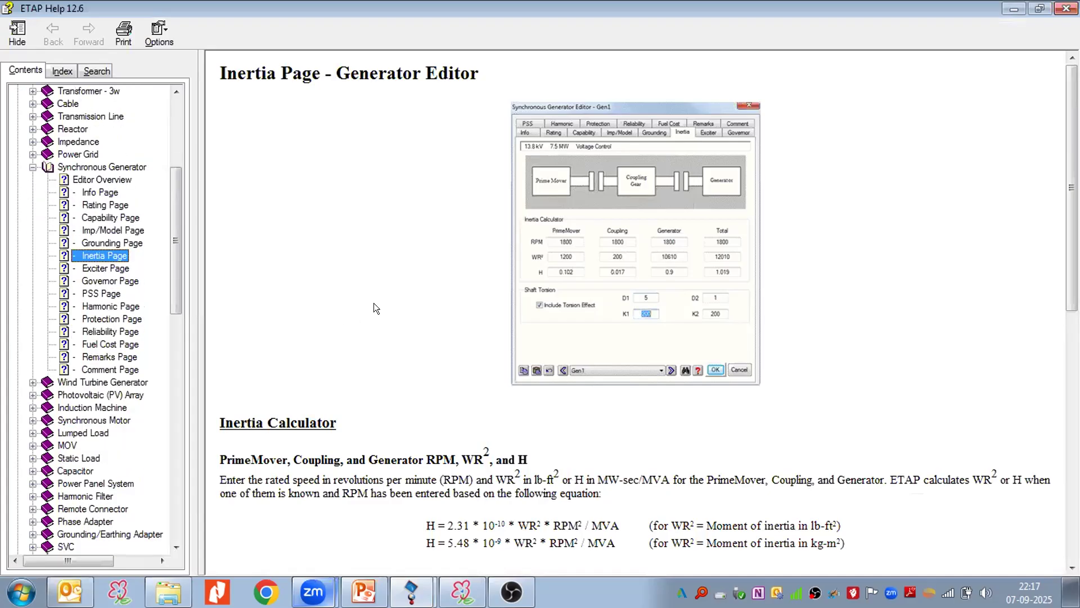
pyautogui.click(455, 363)
pyautogui.scroll(-4, 456, 362)
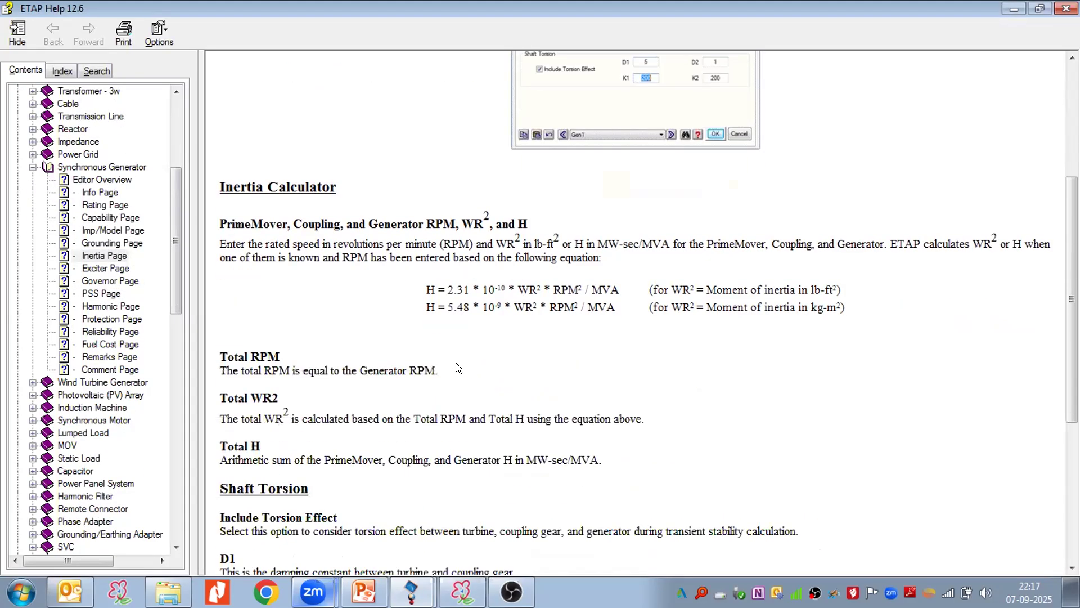
pyautogui.scroll(-3, 457, 366)
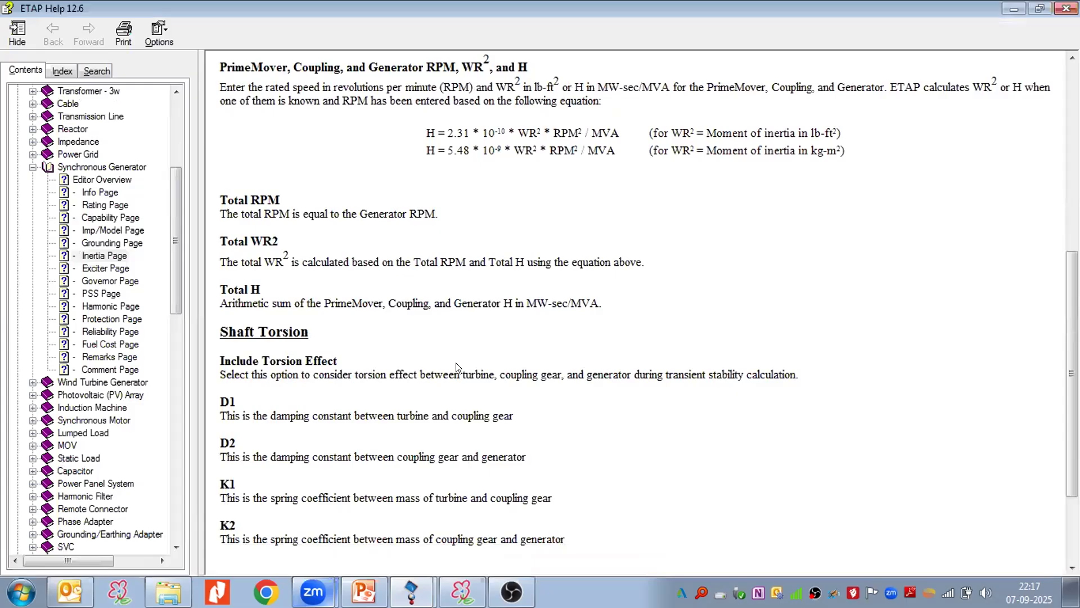
pyautogui.scroll(3, 455, 366)
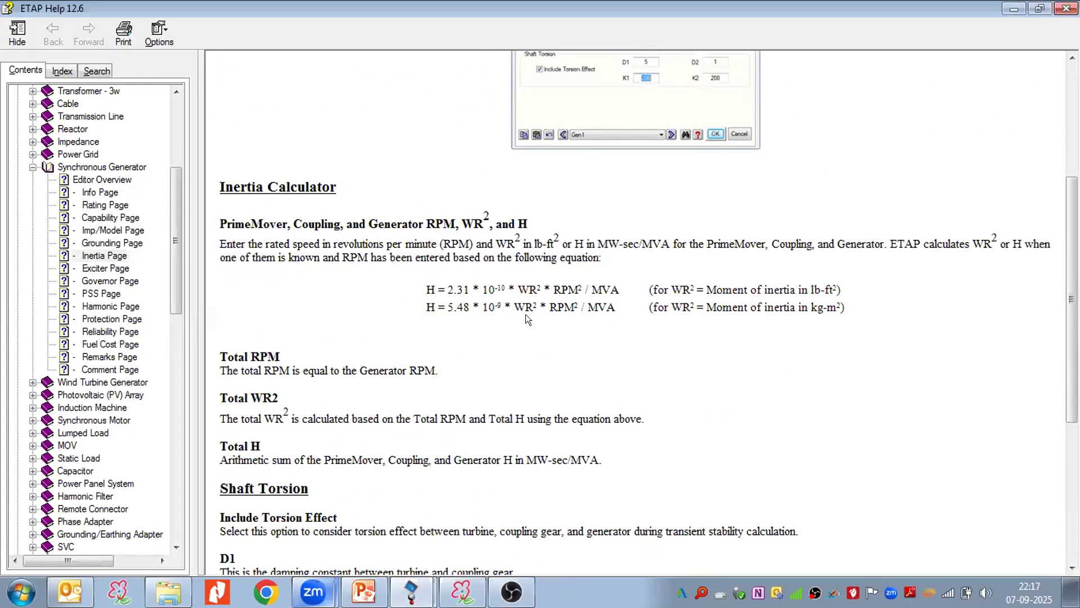
pyautogui.scroll(2, 529, 327)
pyautogui.scroll(-2, 329, 277)
pyautogui.scroll(-3, 303, 278)
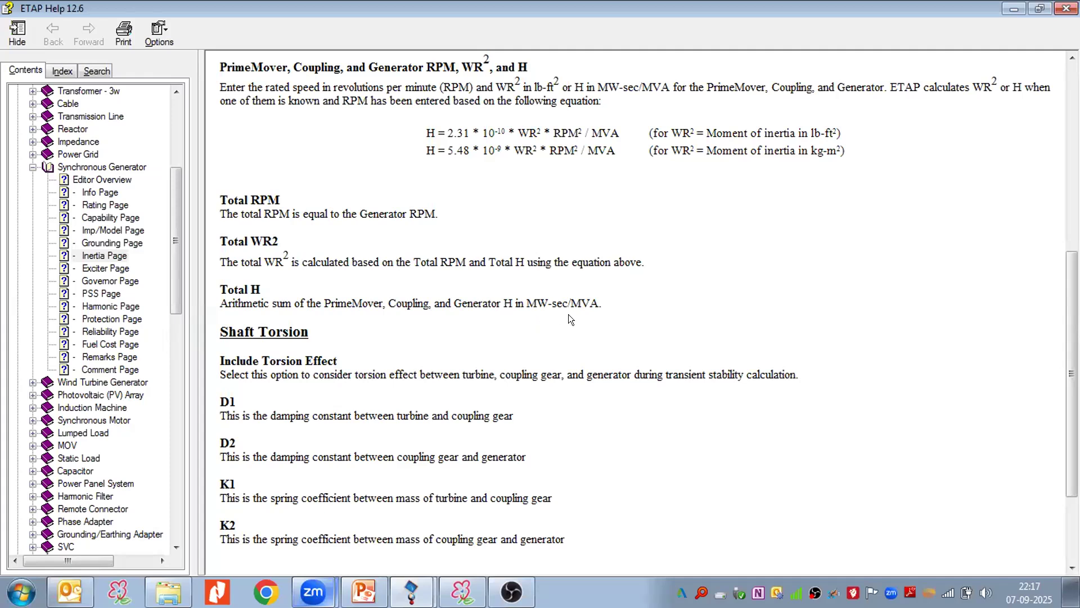
pyautogui.scroll(-2, 278, 329)
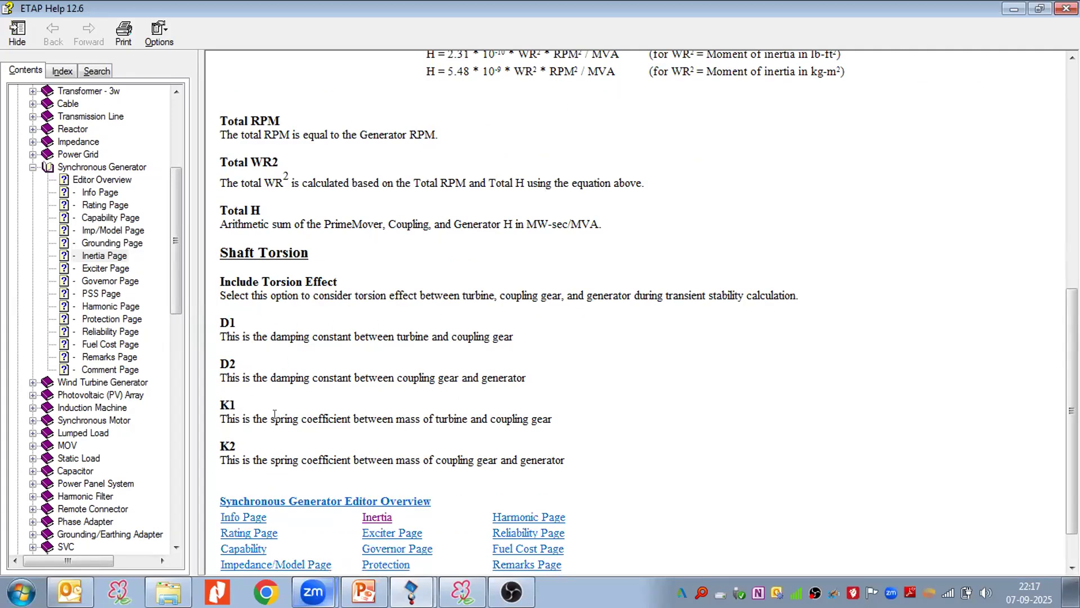
pyautogui.scroll(-1, 275, 414)
pyautogui.scroll(13, 454, 317)
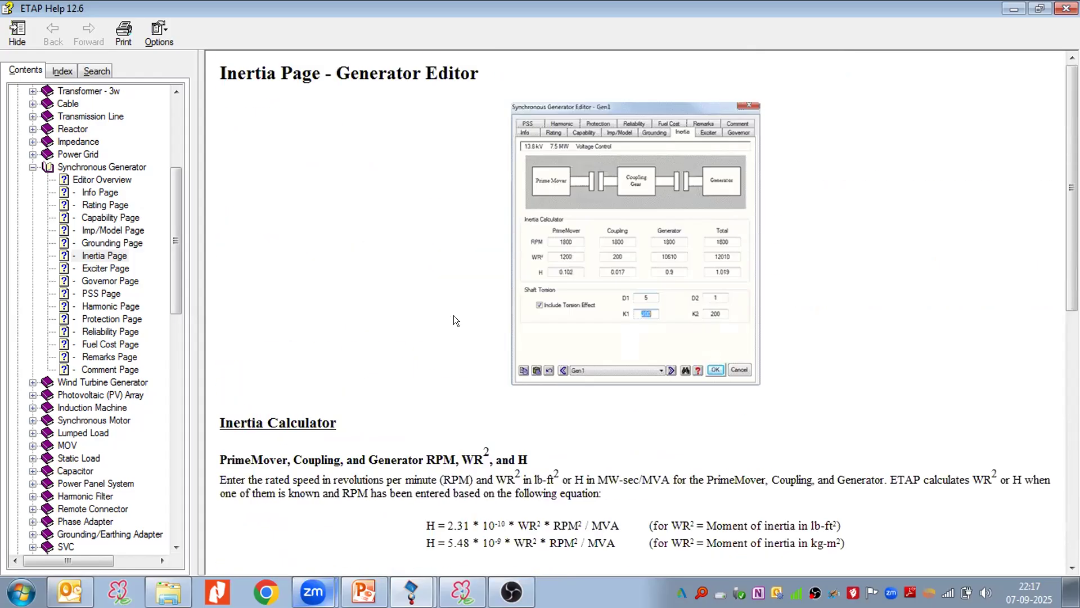
# Close the help and check Gen4's grounding connection settings and inertia data.
pyautogui.click(1064, 9)
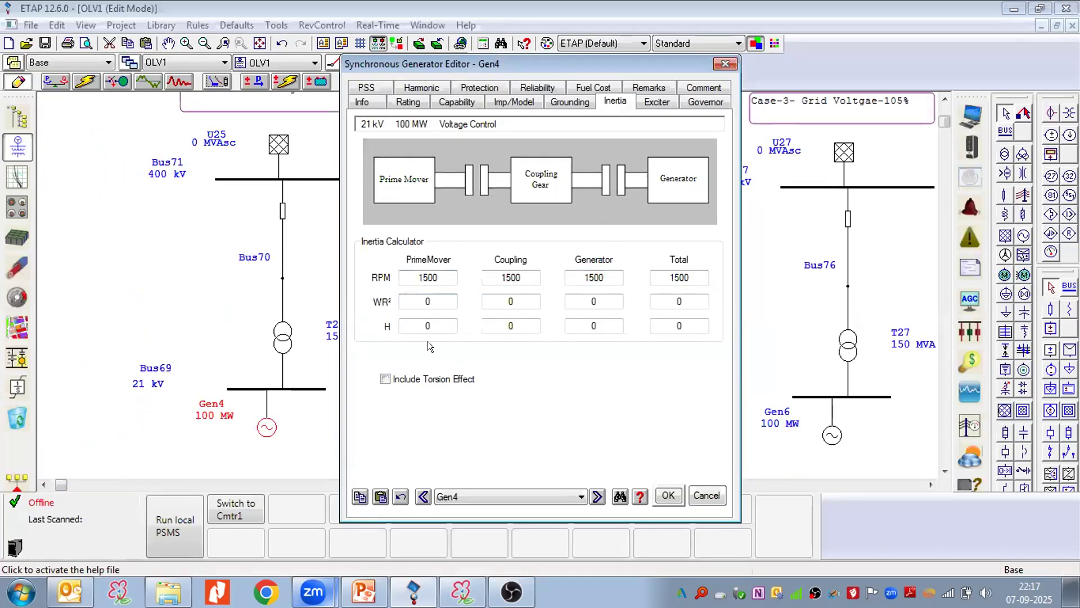
pyautogui.click(565, 99)
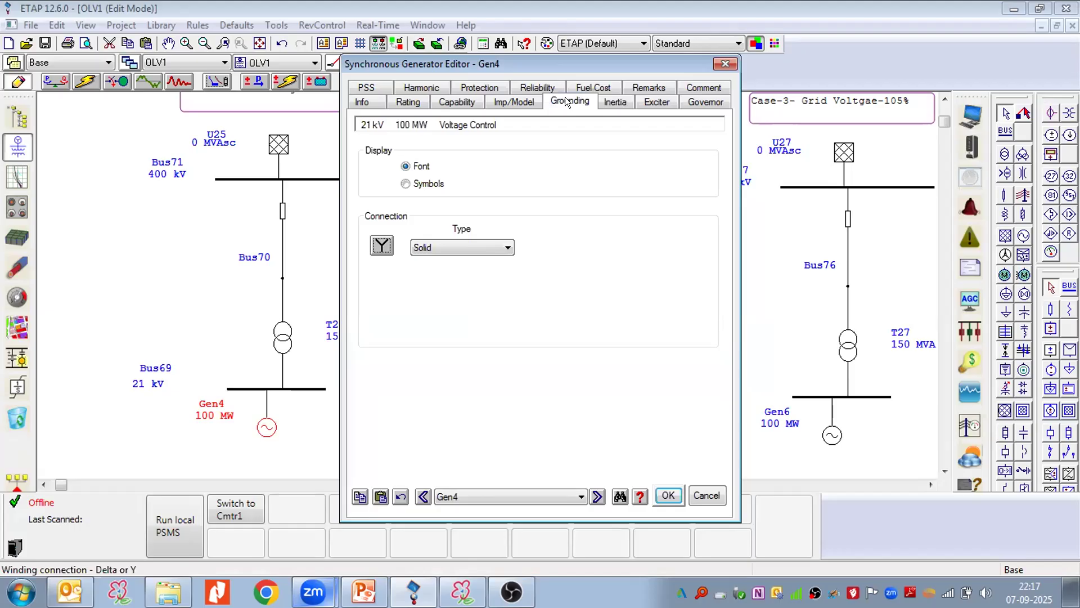
pyautogui.click(613, 103)
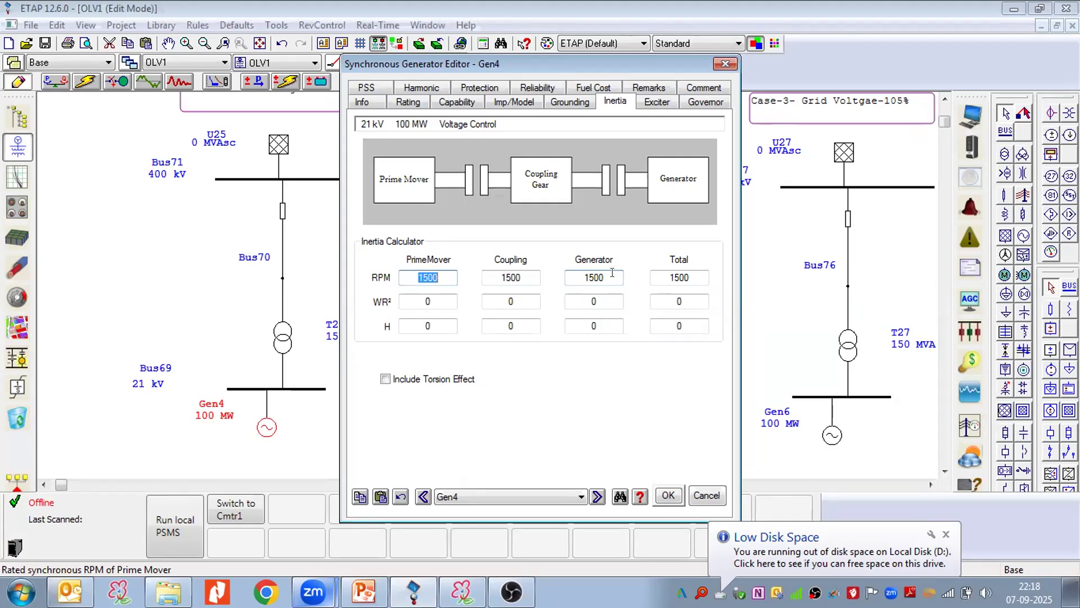
# Review the WR² and H fields for prime mover, coupling, generator and total in Gen4's inertia calculator, and close the generator editor.
pyautogui.click(402, 302)
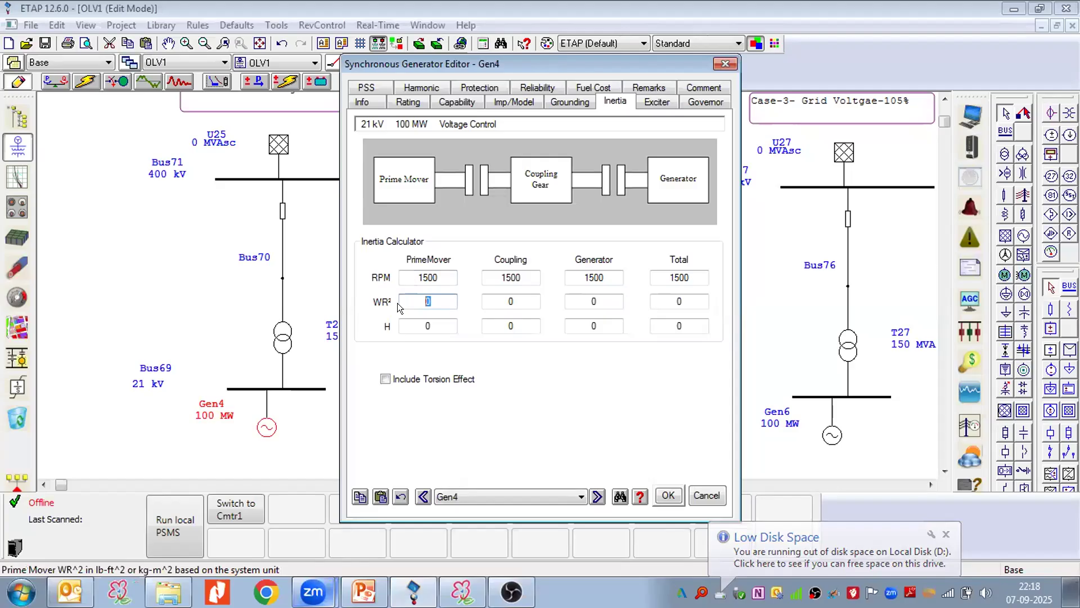
pyautogui.click(429, 326)
pyautogui.moveTo(515, 327); pyautogui.dragTo(466, 328)
pyautogui.click(516, 299)
pyautogui.click(594, 302)
pyautogui.click(594, 326)
pyautogui.click(679, 328)
pyautogui.click(675, 302)
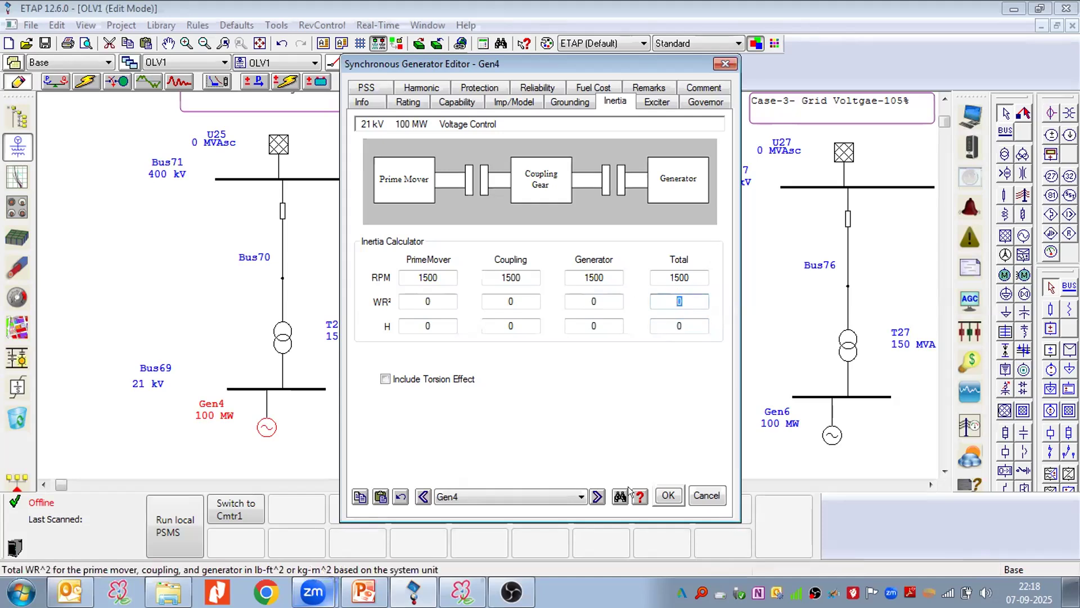
pyautogui.click(667, 495)
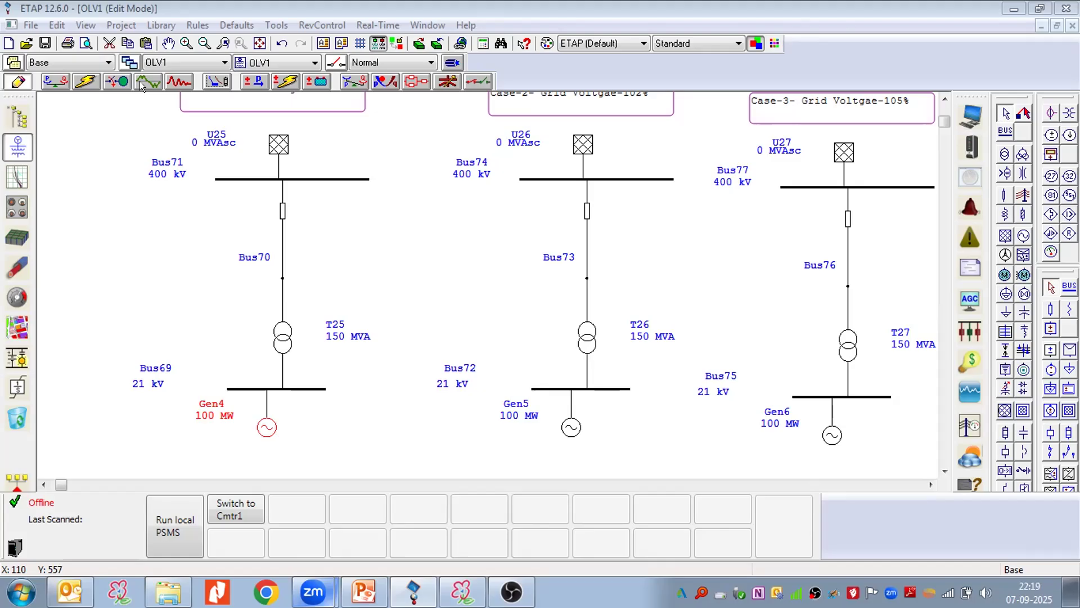
# View the one-line diagram in load flow and harmonic analysis modes, and return to edit mode.
pyautogui.click(48, 83)
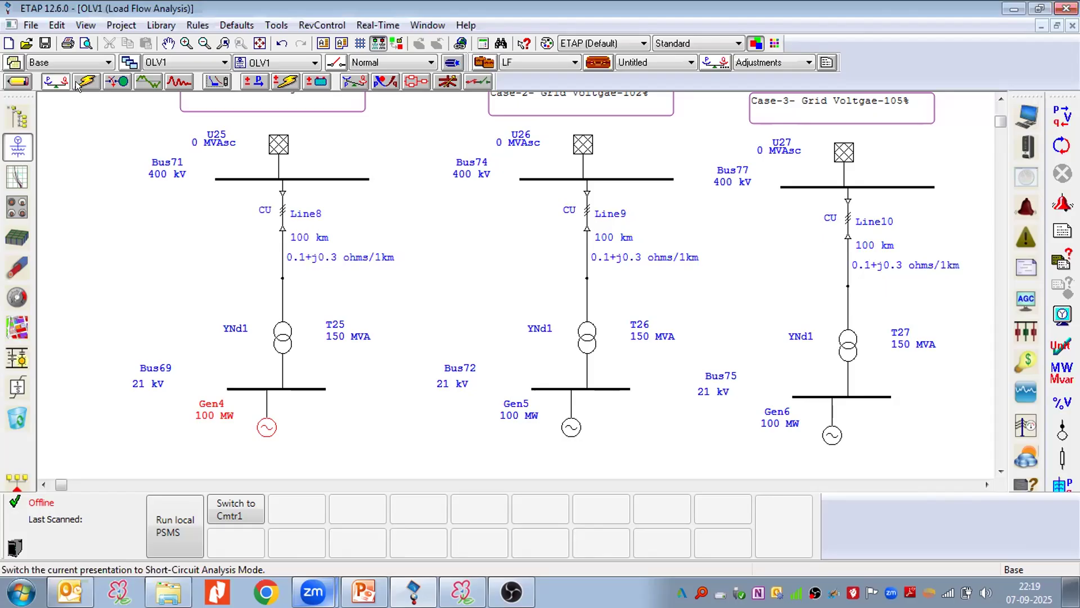
pyautogui.click(144, 81)
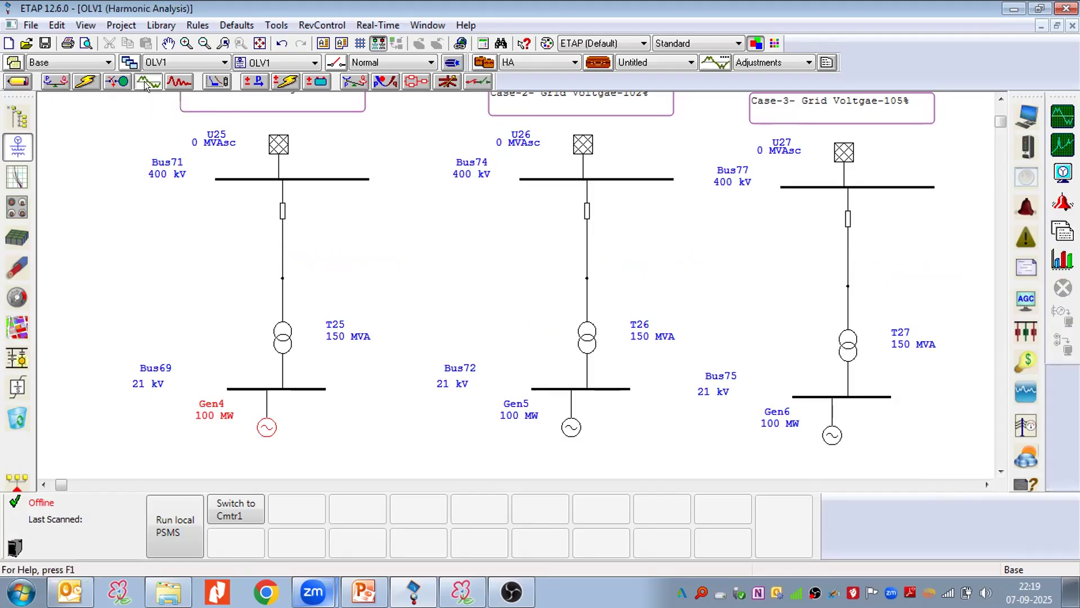
pyautogui.click(17, 81)
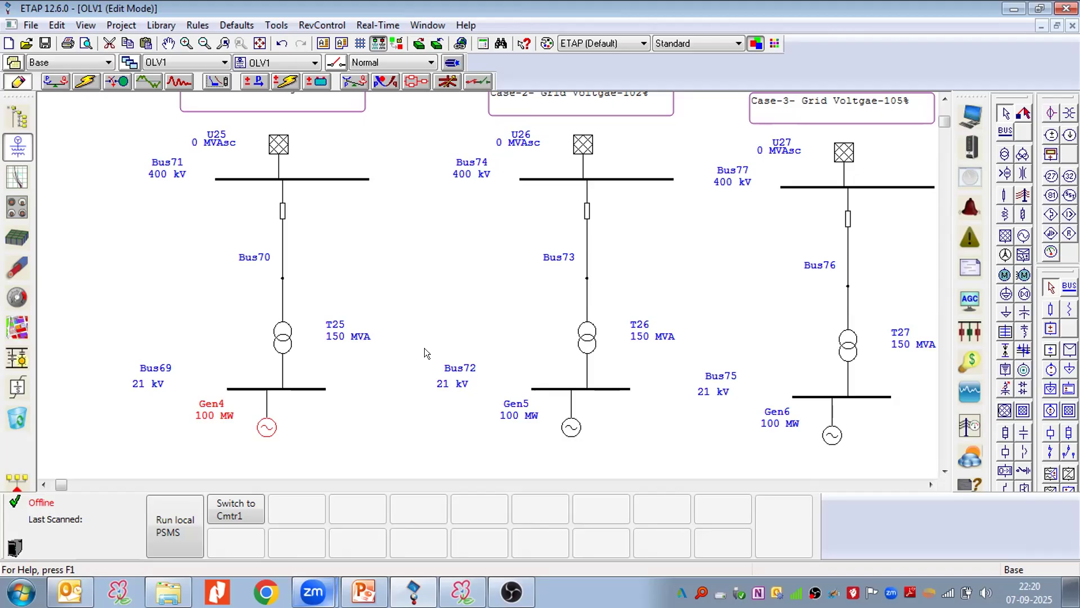
# Place a new two-winding transformer in the empty area below Gen4 and Gen5 and open its editor.
pyautogui.scroll(-1, 424, 348)
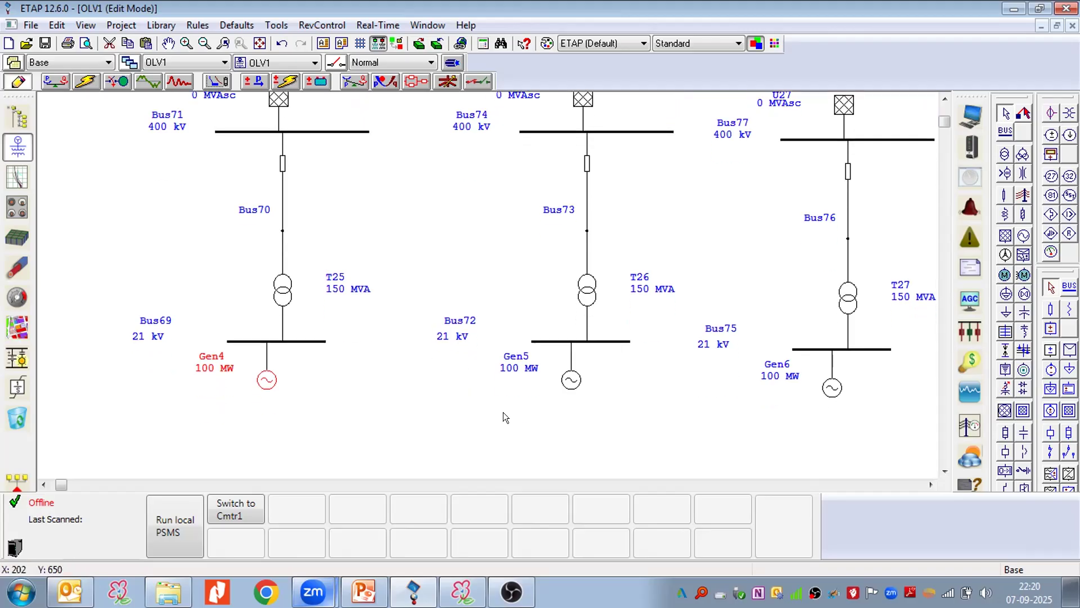
pyautogui.scroll(-1, 503, 412)
pyautogui.scroll(-1, 383, 343)
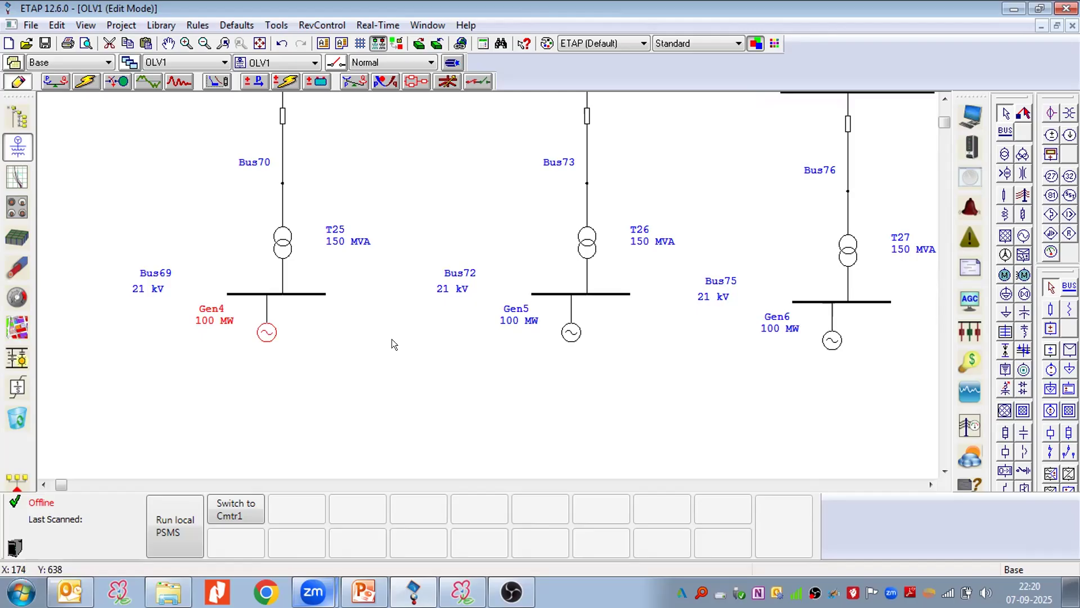
pyautogui.scroll(-2, 392, 339)
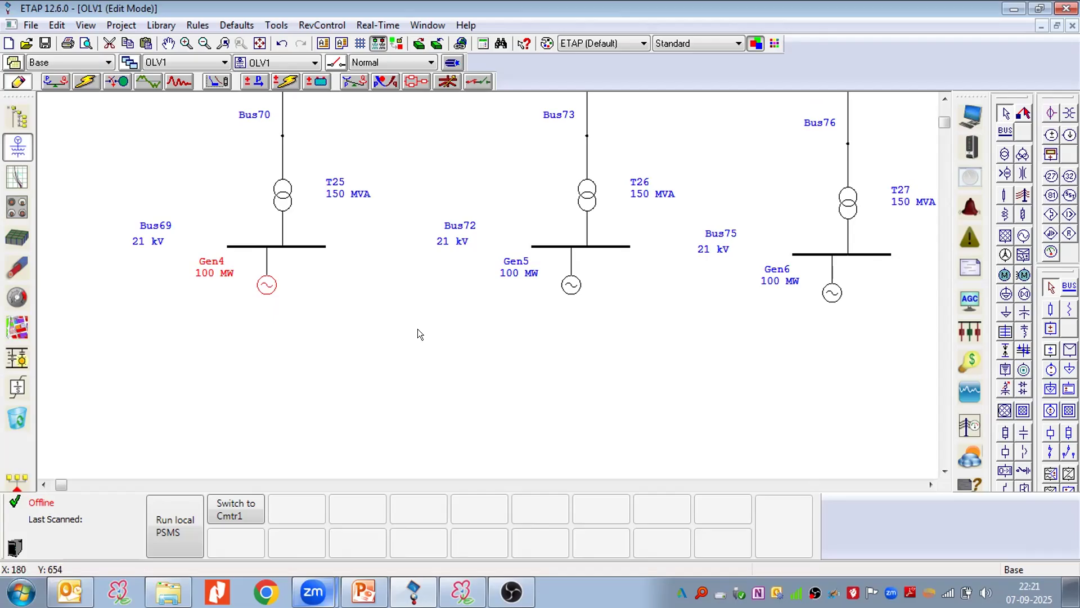
pyautogui.scroll(1, 517, 349)
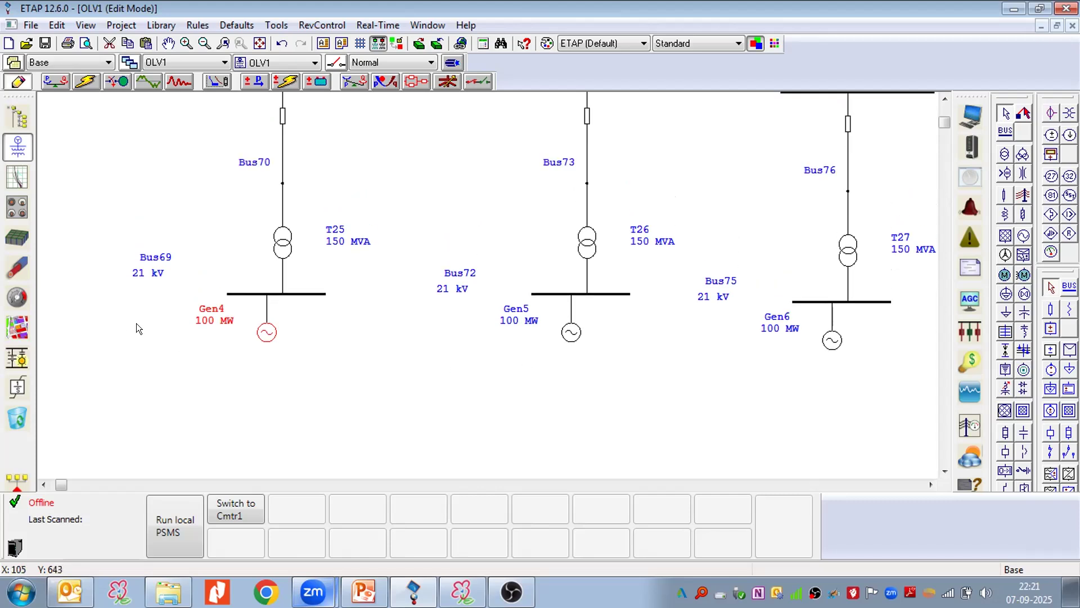
pyautogui.scroll(2, 260, 342)
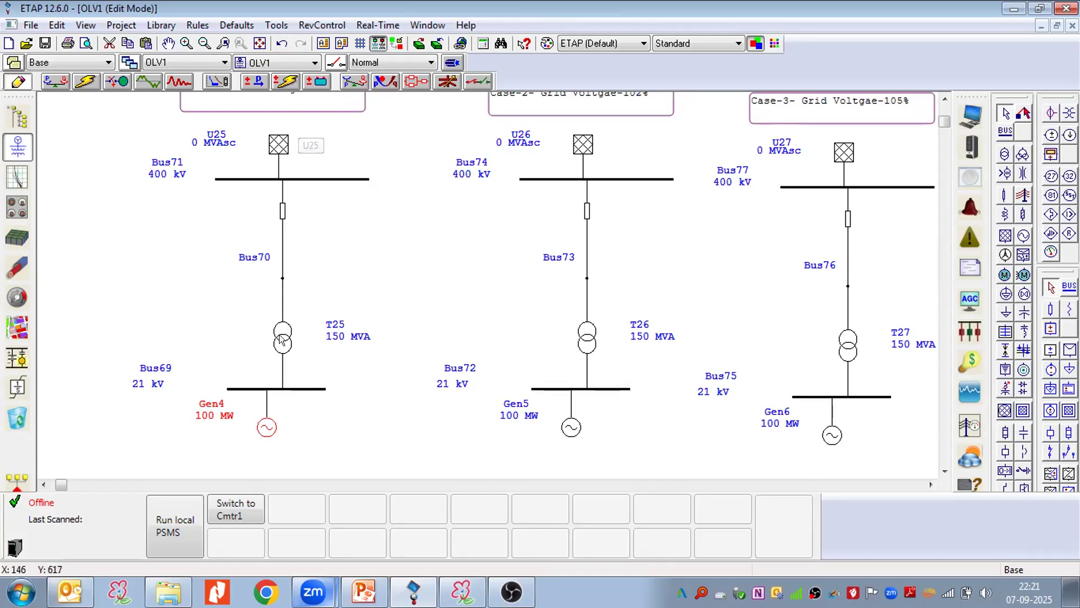
pyautogui.scroll(-1, 338, 378)
pyautogui.scroll(-2, 337, 378)
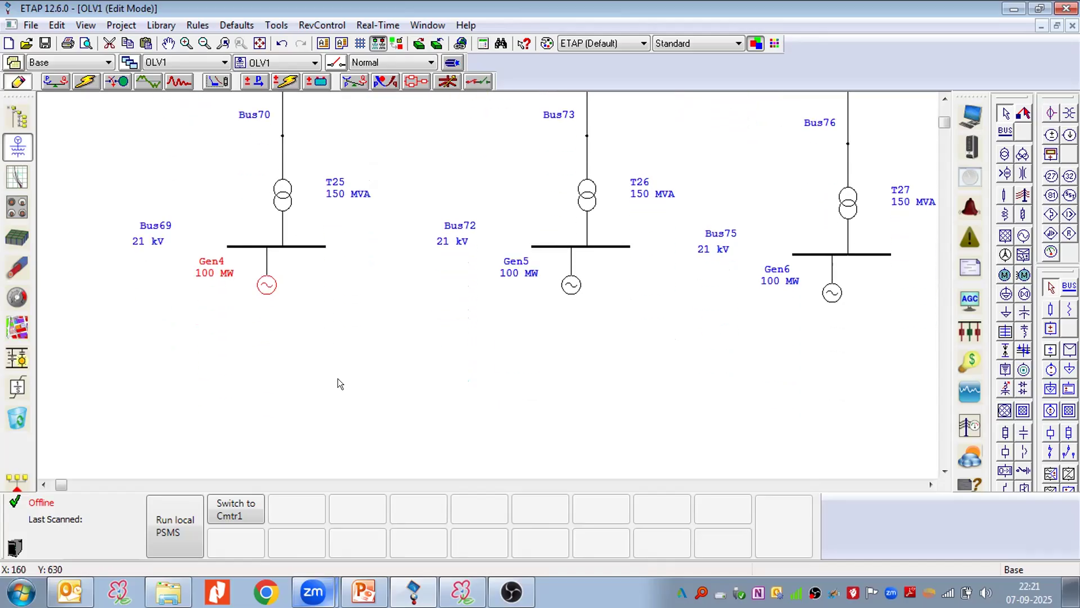
pyautogui.click(1005, 154)
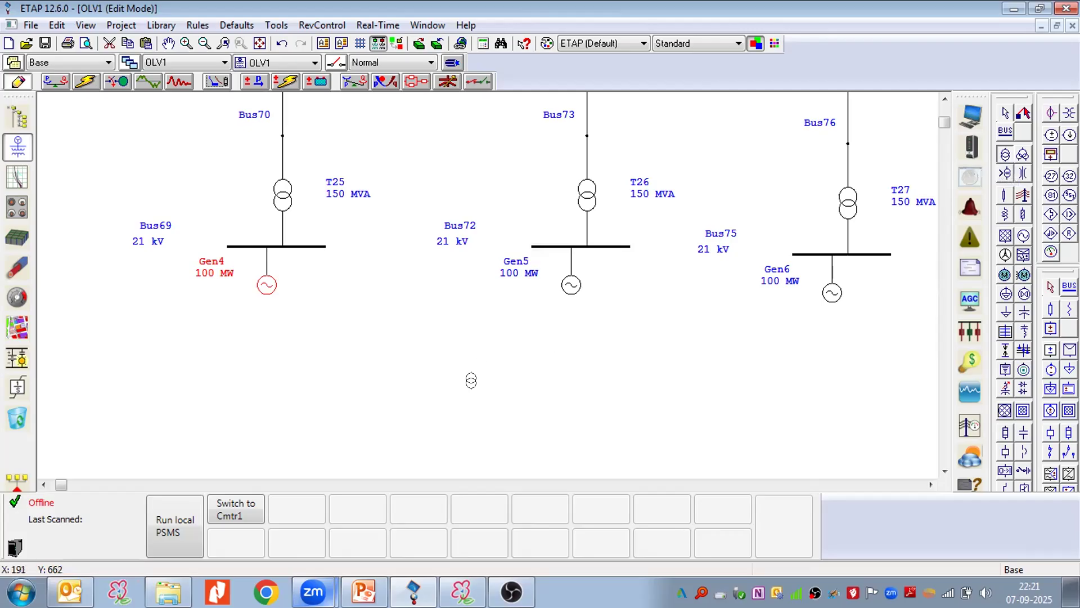
pyautogui.click(480, 388)
pyautogui.doubleClick(476, 387)
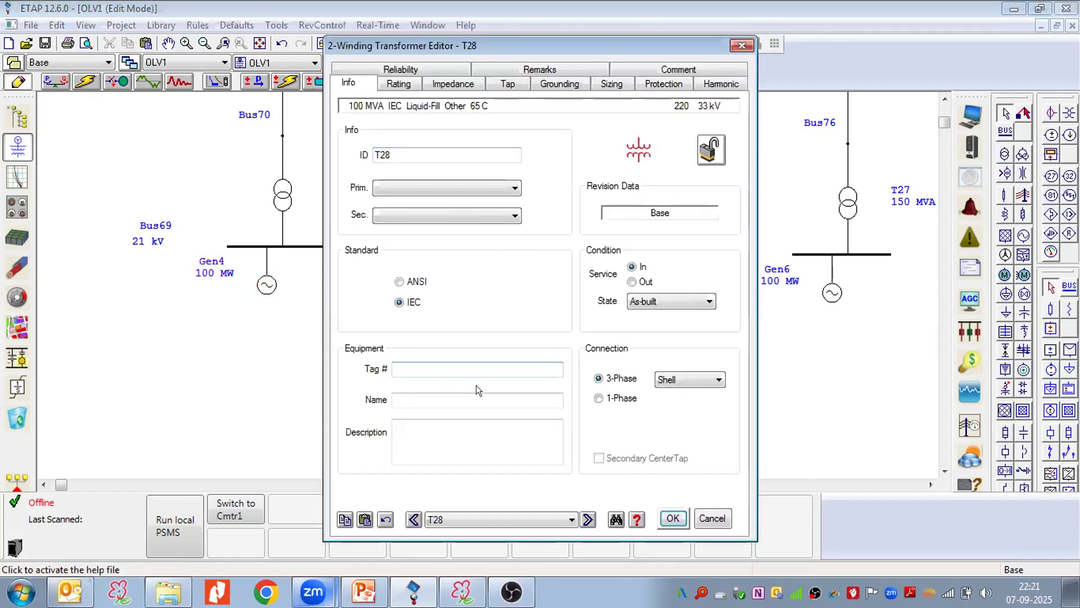
# Review the new transformer's general data: ID, primary and secondary bus, IEC standard and the three-phase connection type options.
pyautogui.doubleClick(386, 154)
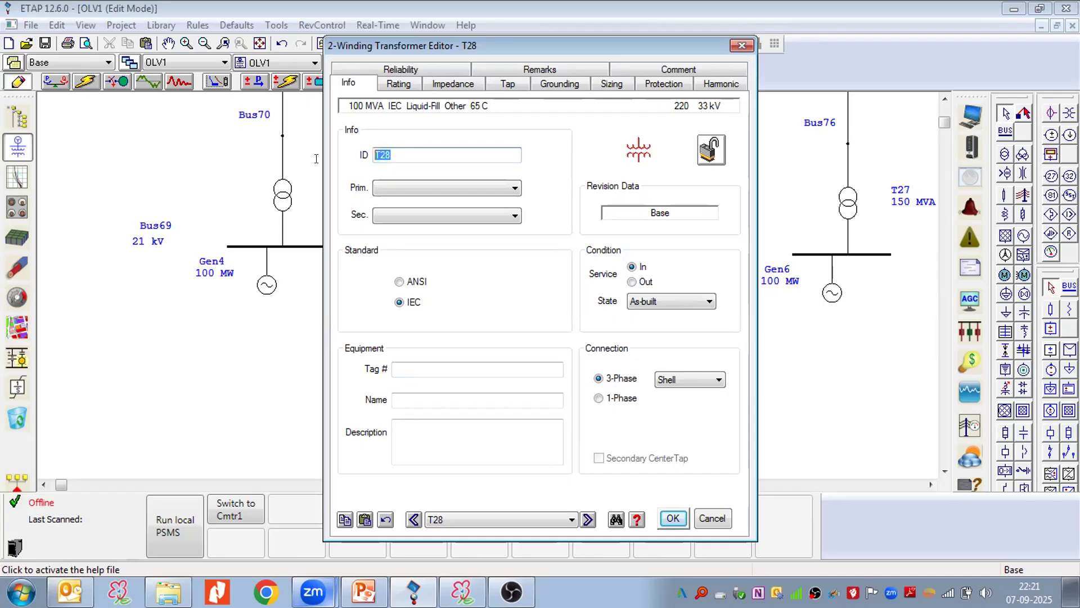
pyautogui.click(430, 188)
pyautogui.click(430, 188)
pyautogui.click(404, 203)
pyautogui.click(403, 204)
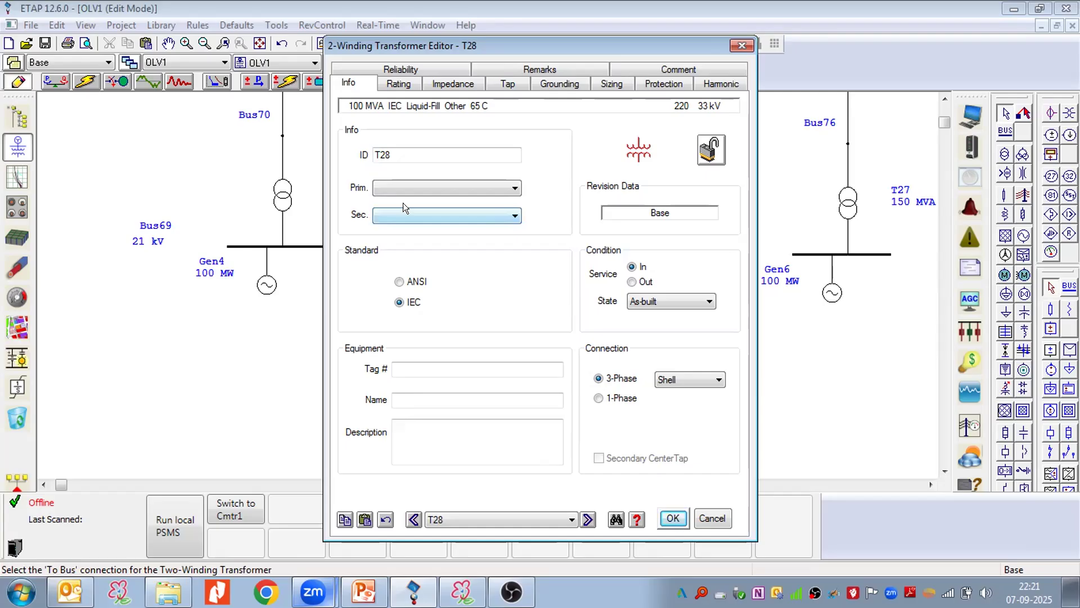
pyautogui.click(405, 305)
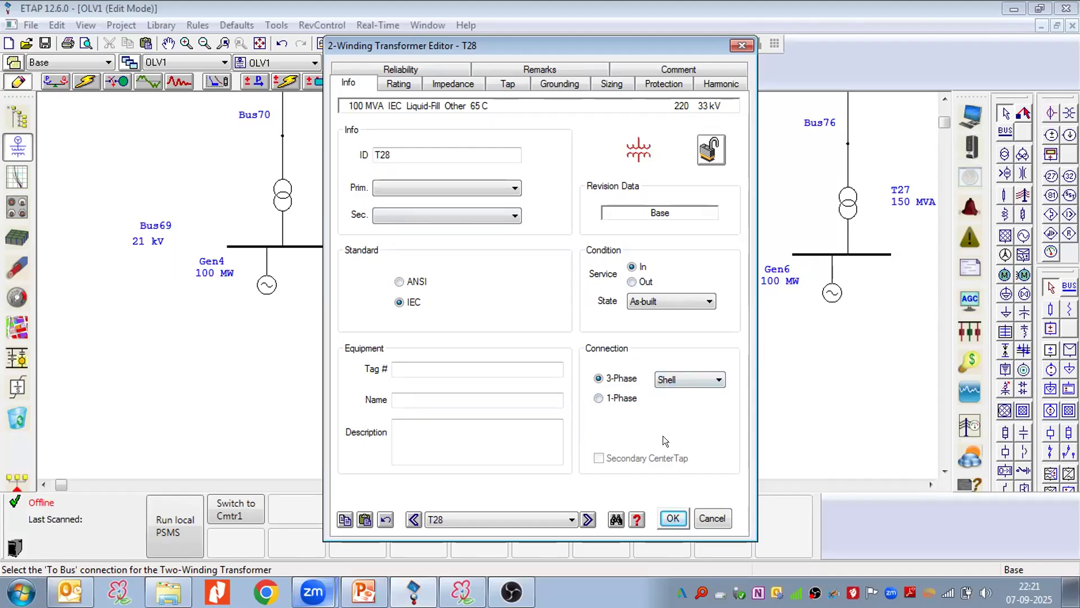
pyautogui.click(689, 378)
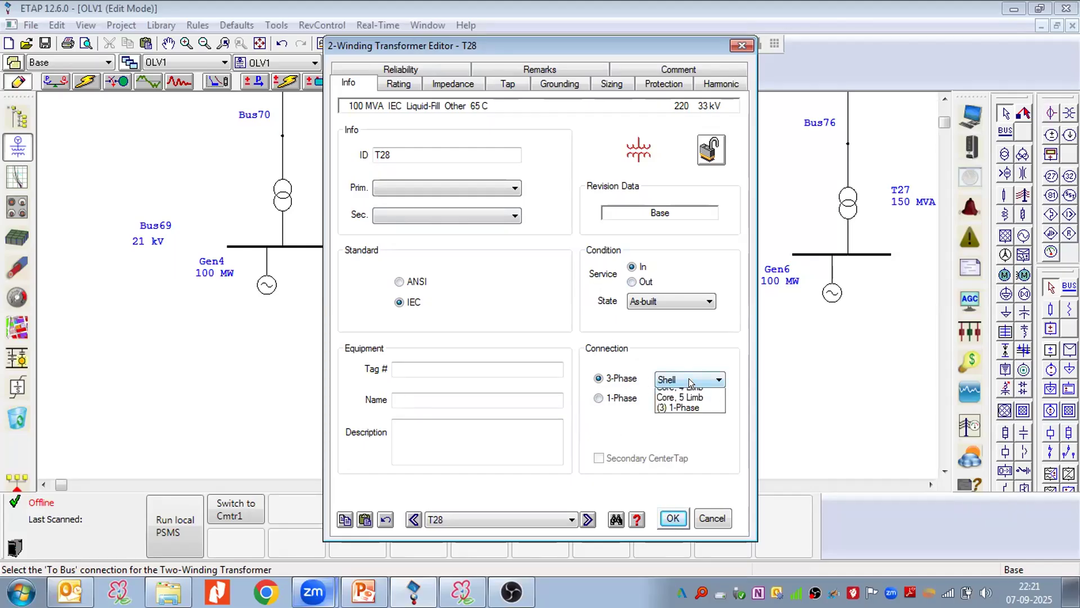
pyautogui.click(697, 378)
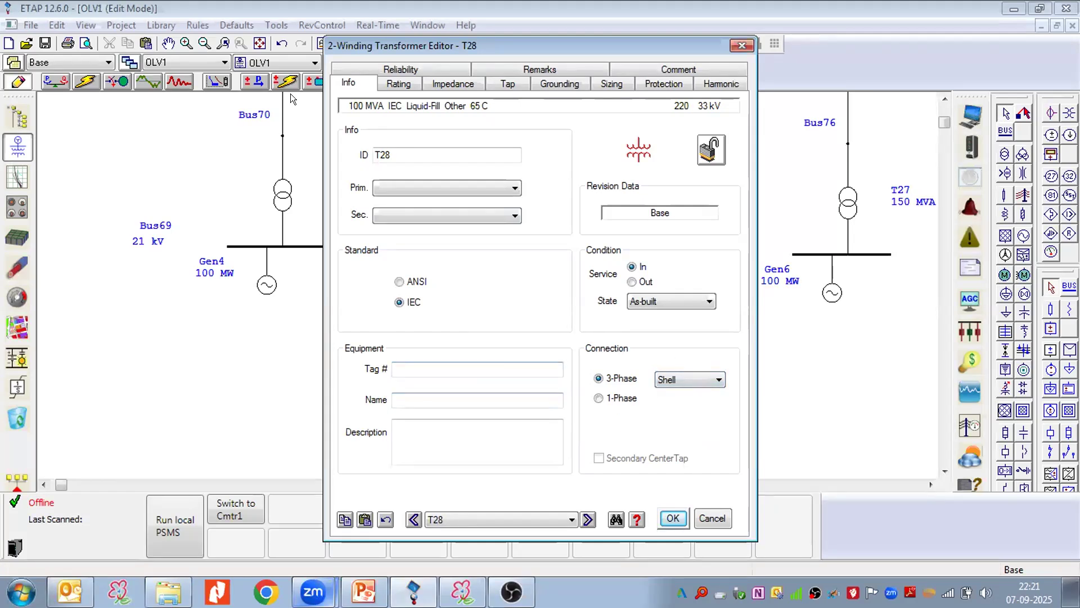
# Review the transformer's primary and secondary voltage ratings, rated MVA and maximum MVA alert.
pyautogui.click(391, 83)
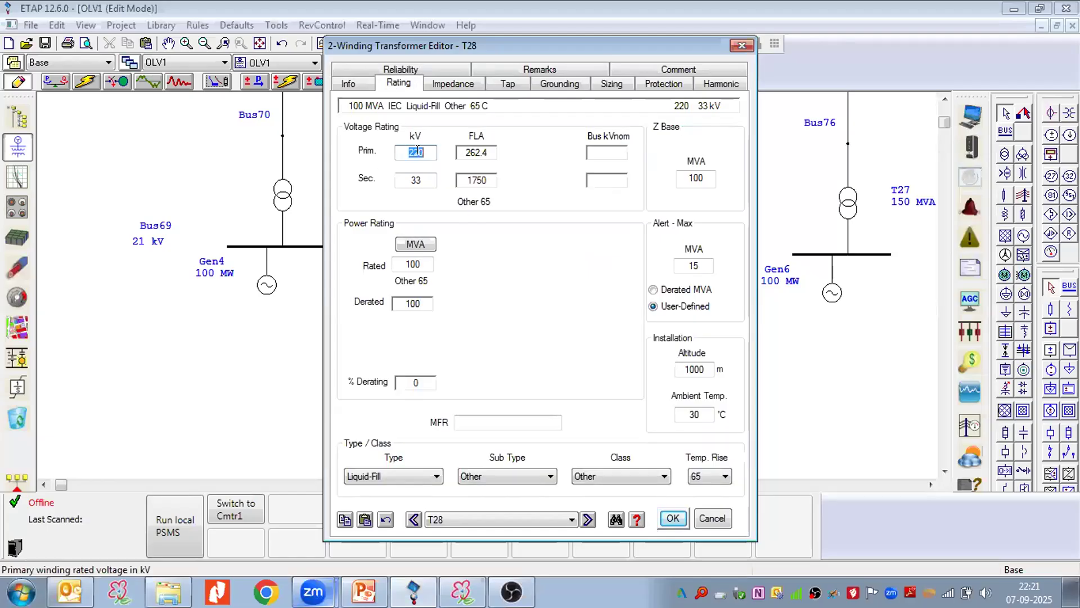
pyautogui.click(394, 176)
pyautogui.click(413, 265)
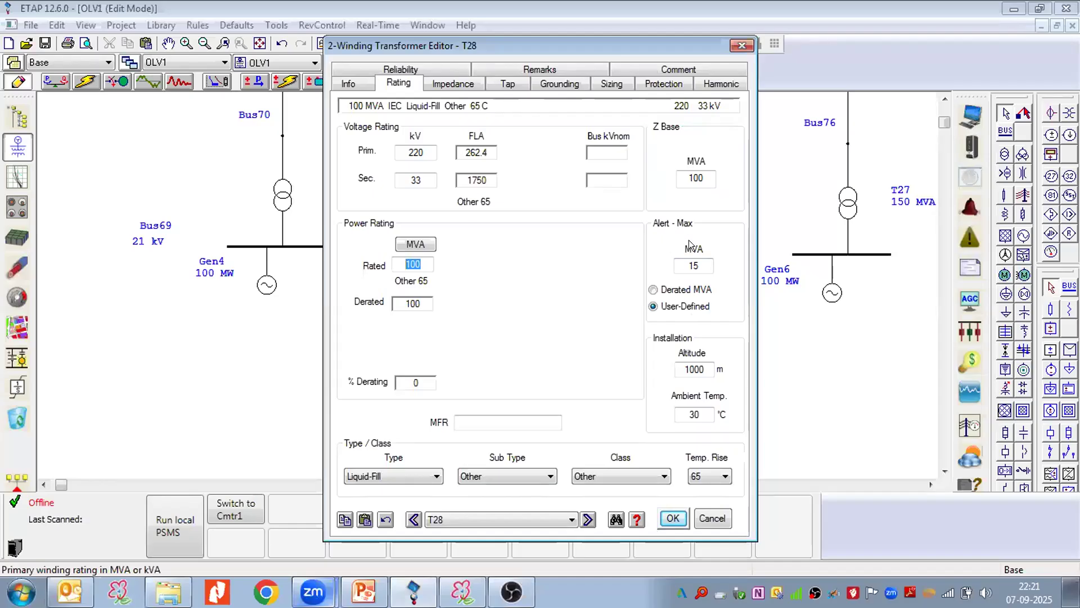
pyautogui.click(702, 267)
# Set the transformer's installation altitude to 1200 m.
pyautogui.click(697, 369)
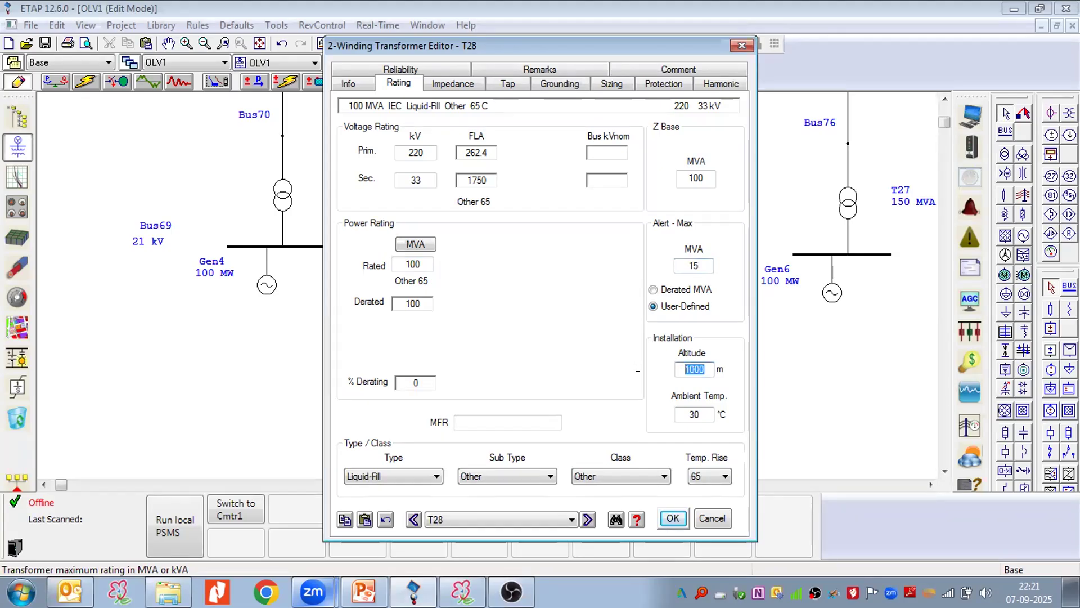
pyautogui.click(705, 370)
pyautogui.press('BackSpace')
pyautogui.press('BackSpace')
pyautogui.press('BackSpace')
pyautogui.press('BackSpace')
pyautogui.write('1200')
pyautogui.click(511, 336)
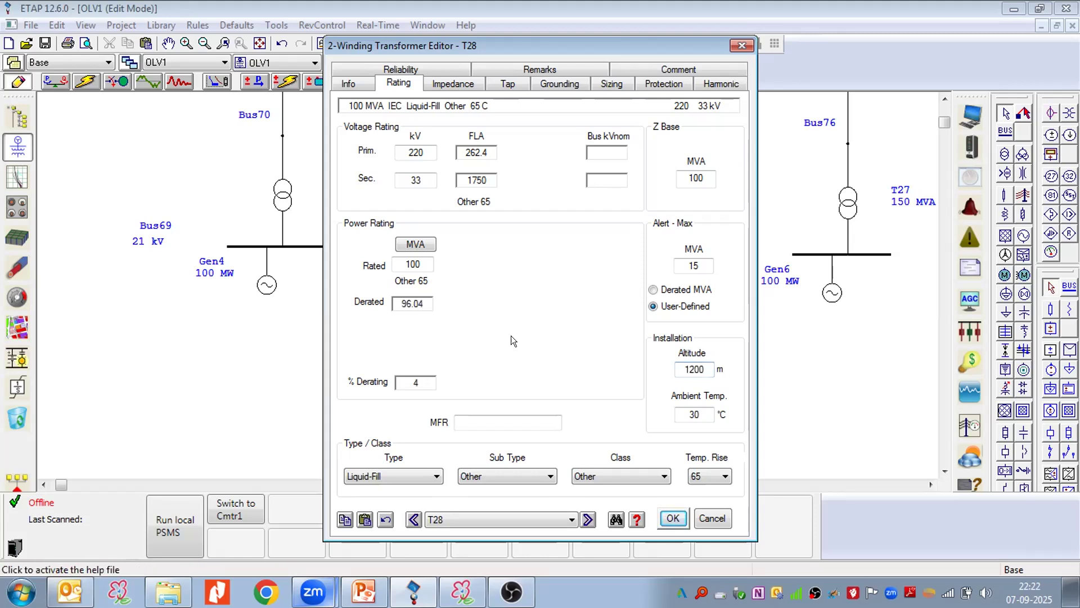
# Check the transformer's rated and derated MVA, altitude and ambient temperature, and the available cooling class, sub type and type options.
pyautogui.doubleClick(413, 262)
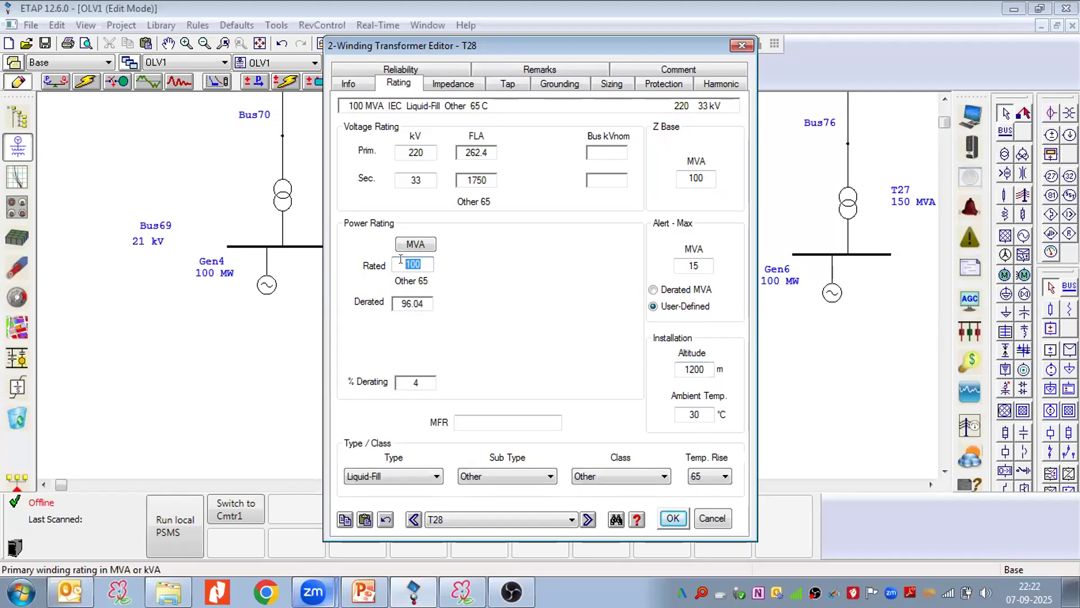
pyautogui.click(419, 305)
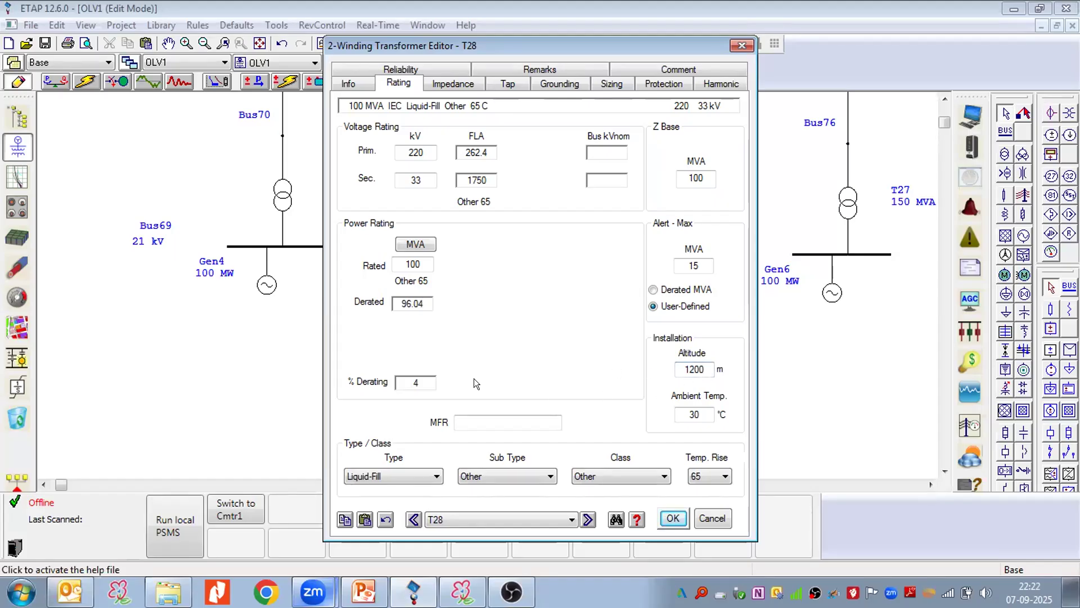
pyautogui.click(704, 368)
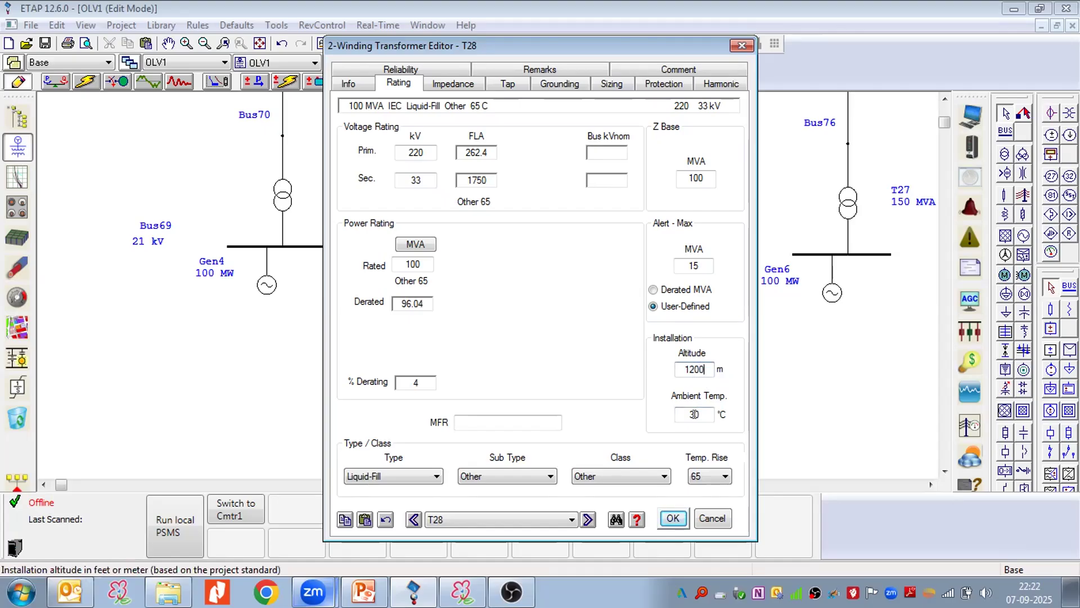
pyautogui.press('Tab')
pyautogui.click(595, 472)
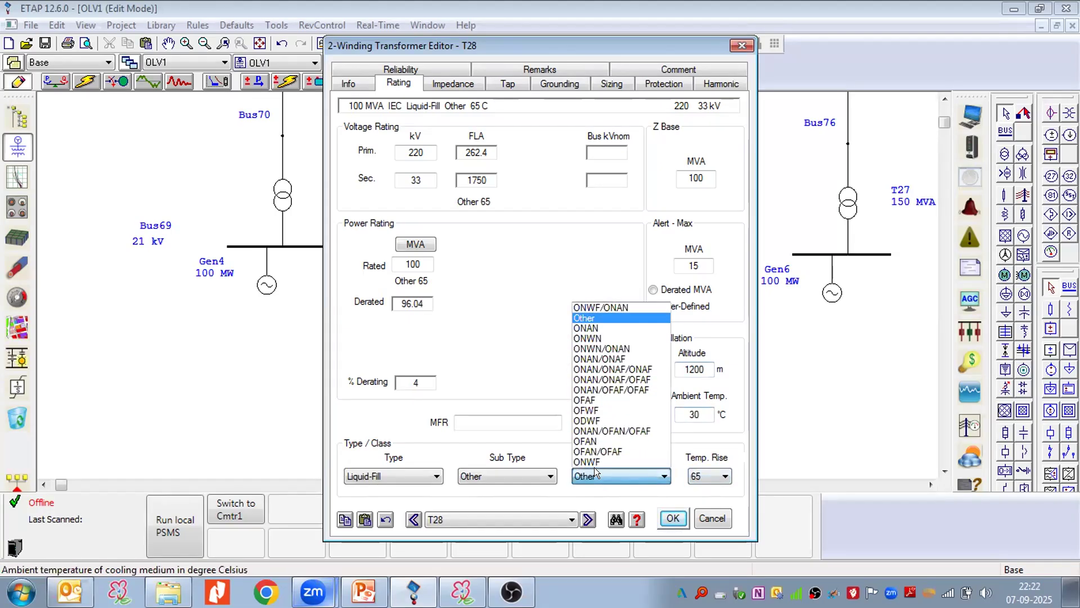
pyautogui.click(594, 467)
pyautogui.click(505, 467)
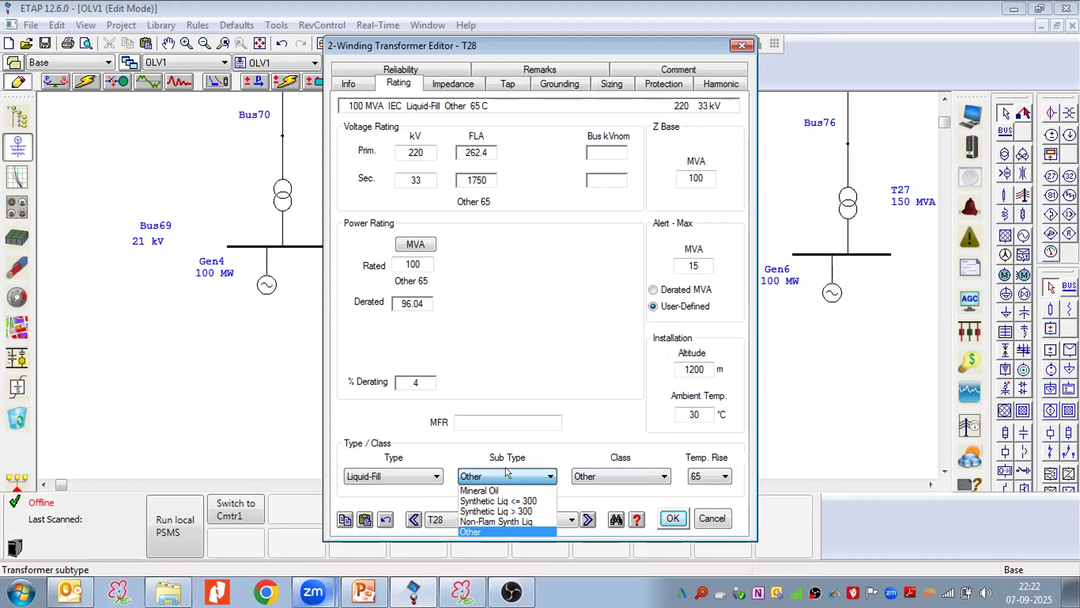
pyautogui.click(504, 468)
pyautogui.click(402, 469)
pyautogui.click(402, 469)
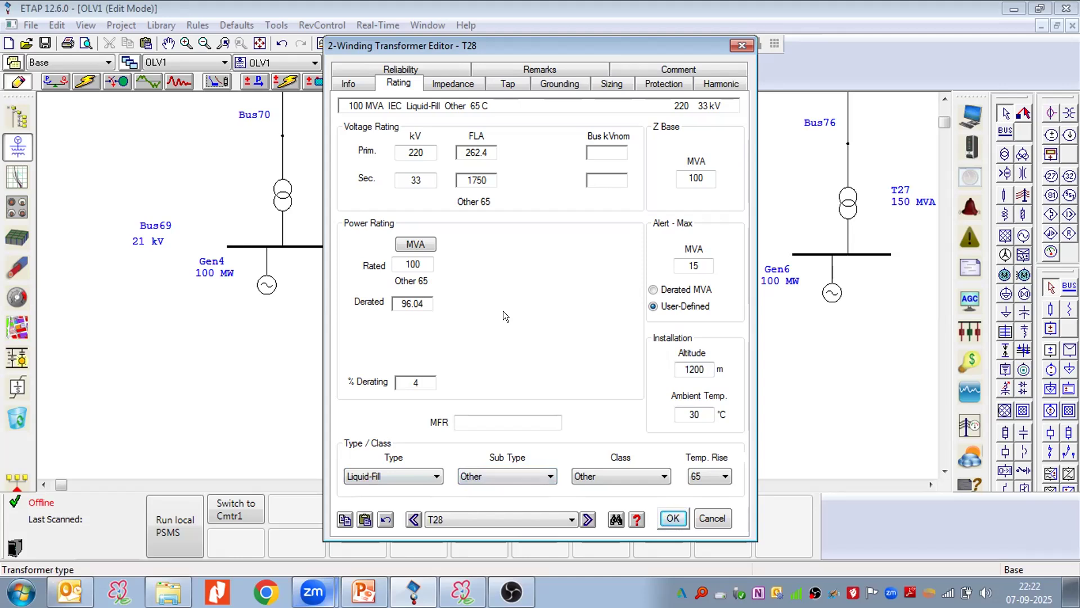
# Review the transformer's positive and zero sequence impedance data, including %Z, X/R and R/X.
pyautogui.click(450, 82)
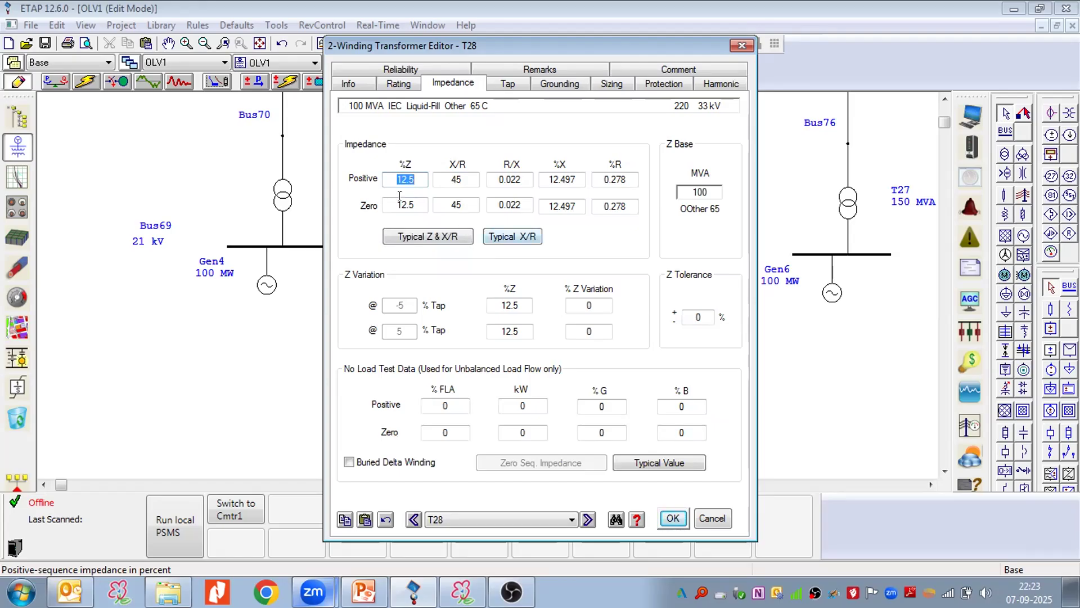
pyautogui.click(415, 177)
pyautogui.moveTo(415, 177); pyautogui.dragTo(362, 184)
pyautogui.click(413, 177)
pyautogui.moveTo(415, 203); pyautogui.dragTo(386, 201)
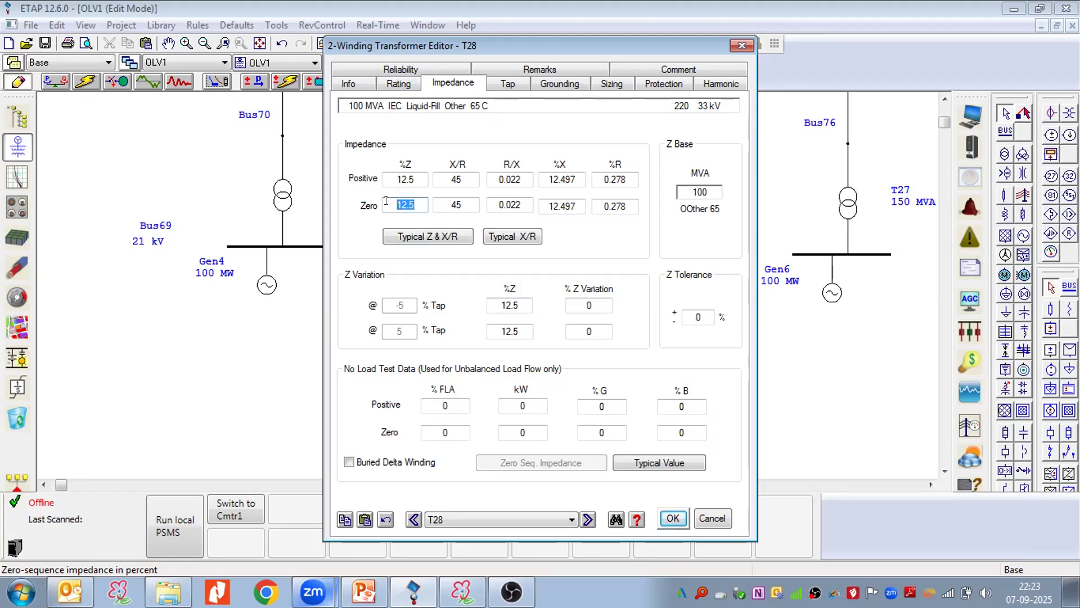
pyautogui.moveTo(414, 180); pyautogui.dragTo(381, 174)
pyautogui.press('Tab')
pyautogui.press('Tab')
pyautogui.press('Tab')
pyautogui.press('Tab')
pyautogui.press('Tab')
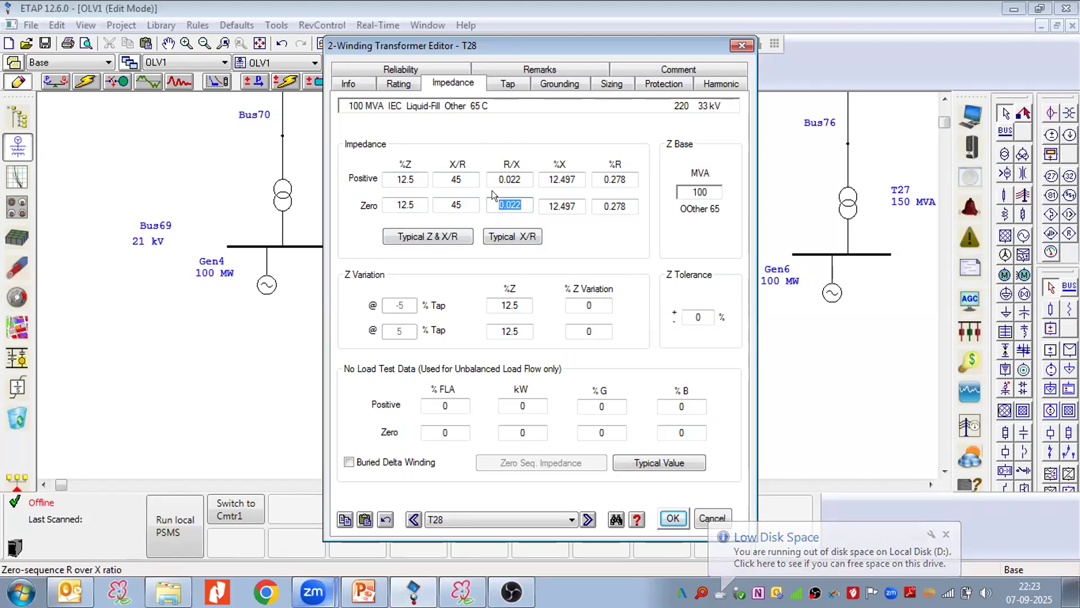
pyautogui.click(456, 178)
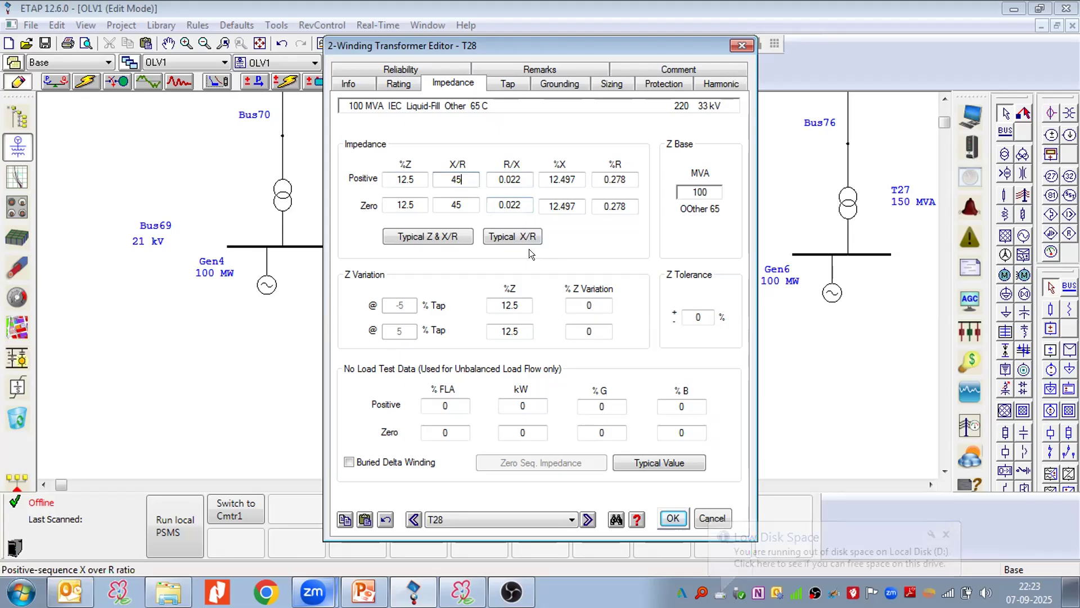
# Review the transformer's tap data and primary load tap changer settings, including regulated bus, voltage control, tap range and time delay.
pyautogui.click(510, 83)
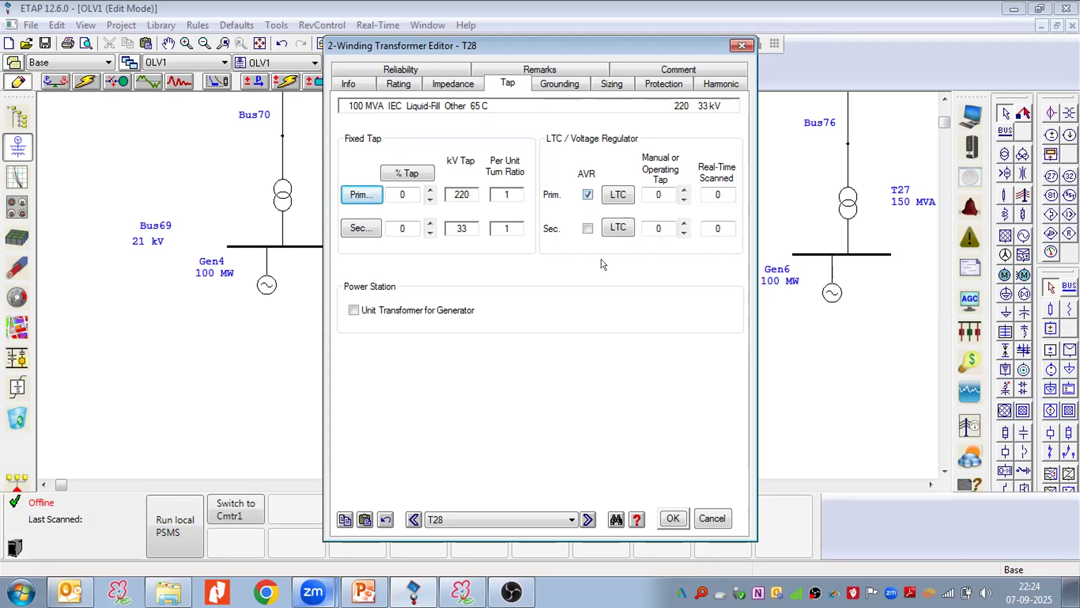
pyautogui.click(614, 186)
pyautogui.click(615, 187)
pyautogui.click(615, 187)
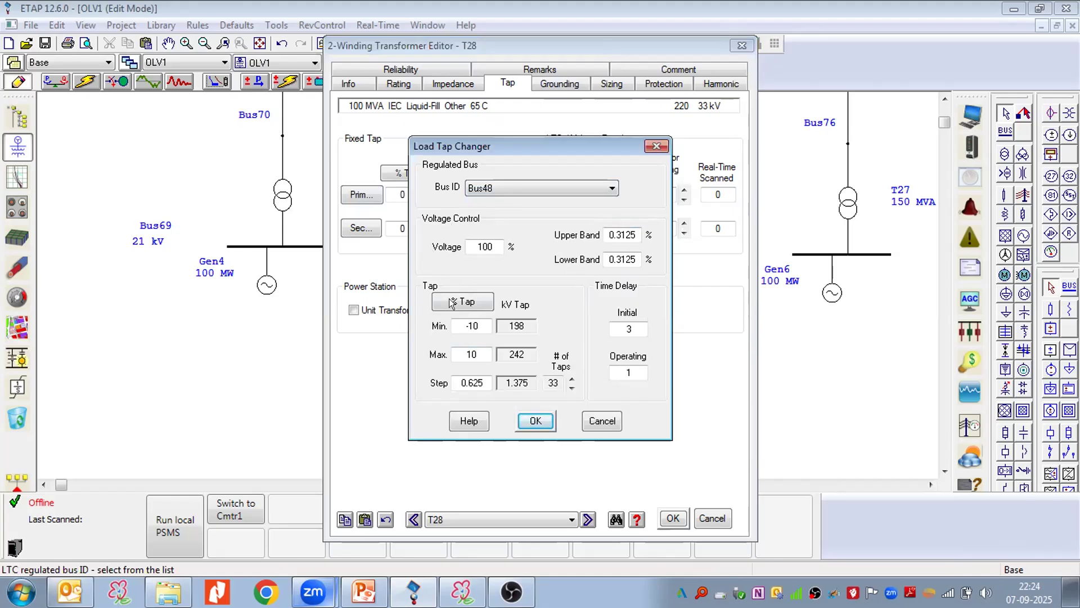
pyautogui.moveTo(478, 354); pyautogui.dragTo(462, 327)
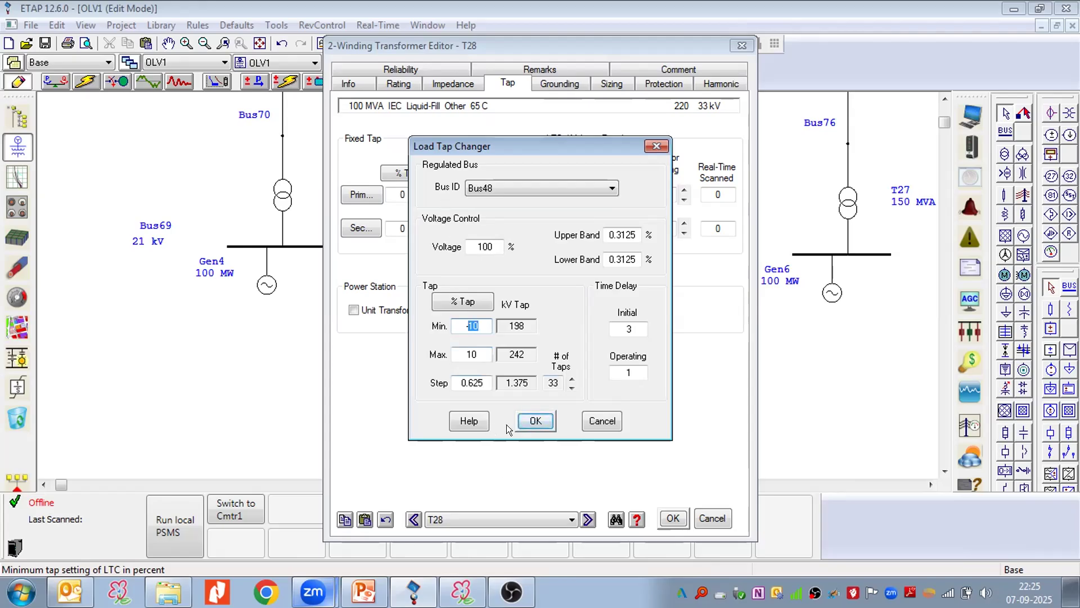
pyautogui.click(535, 421)
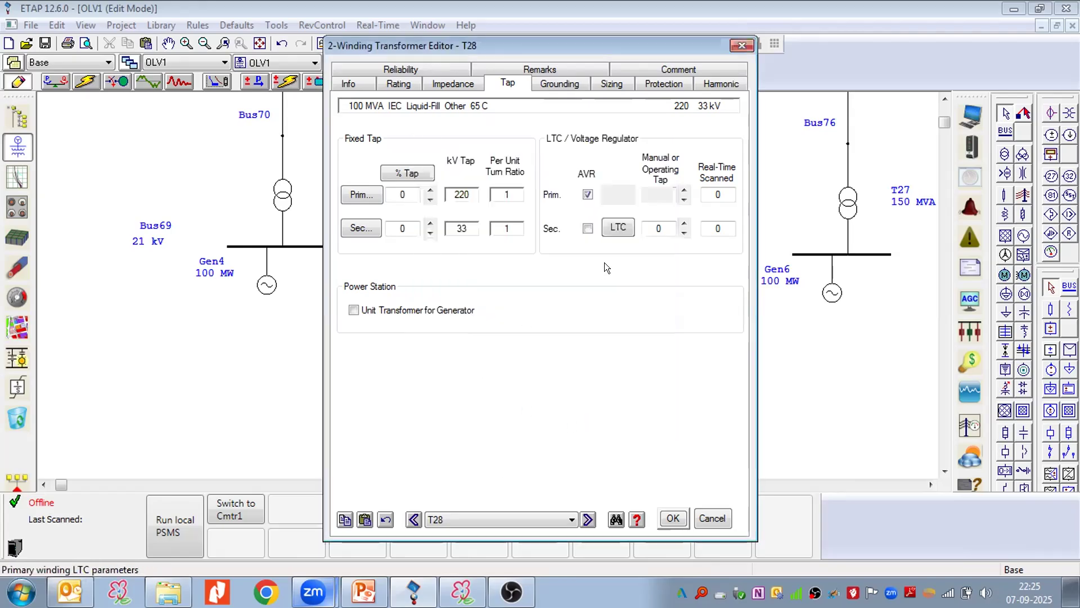
# Cycle the transformer's primary and secondary winding connections back to wye and enable the grounding element symbols.
pyautogui.click(567, 83)
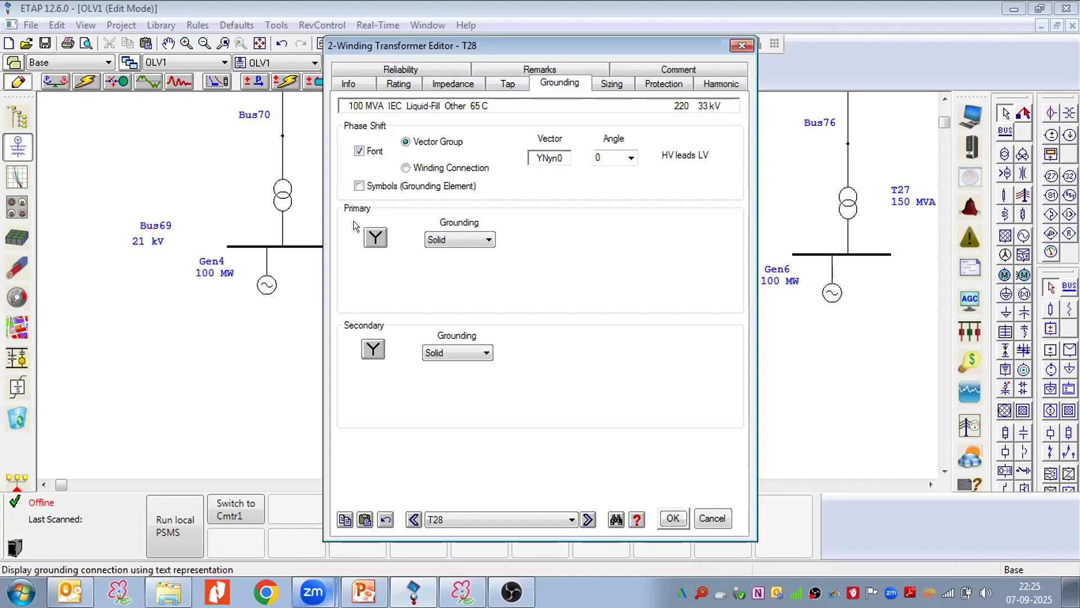
pyautogui.click(375, 237)
pyautogui.click(374, 237)
pyautogui.click(372, 349)
pyautogui.click(372, 350)
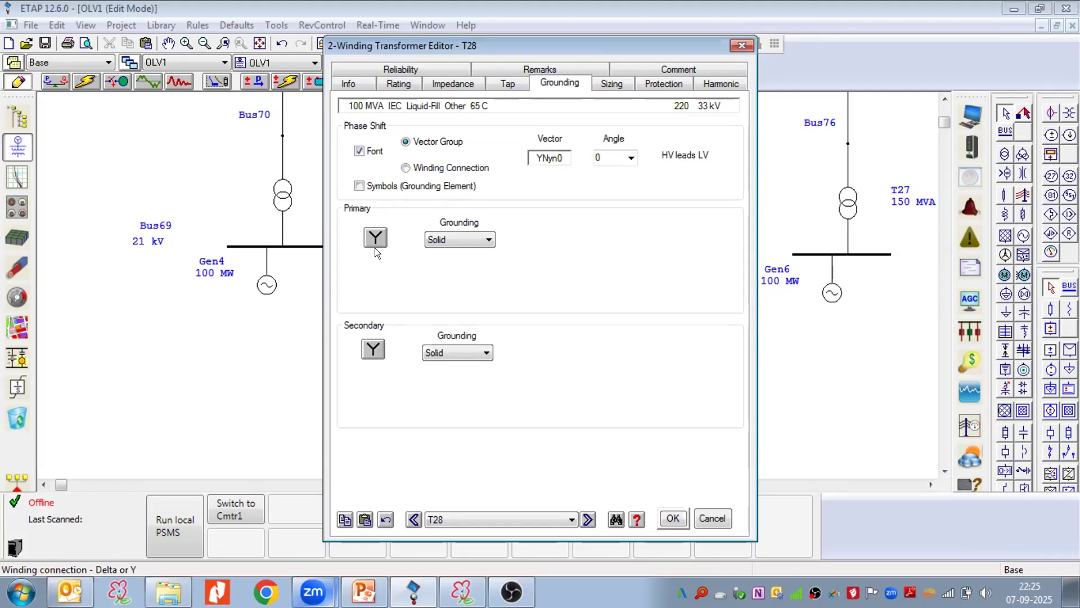
pyautogui.click(359, 186)
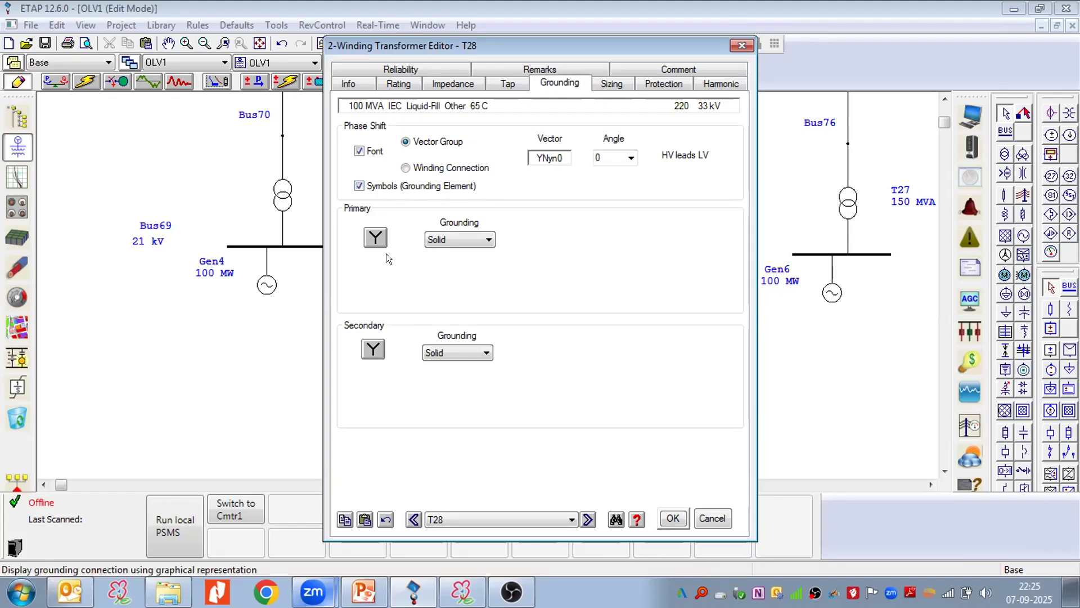
# Review the transformer's sizing, protection and harmonic data, and return to its rating data.
pyautogui.click(624, 85)
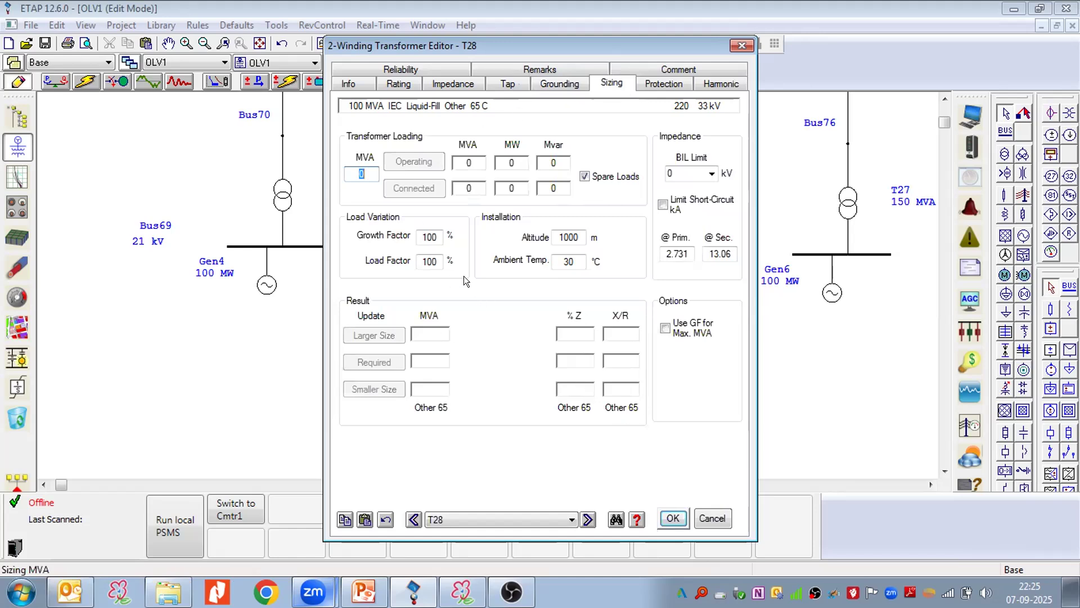
pyautogui.click(665, 82)
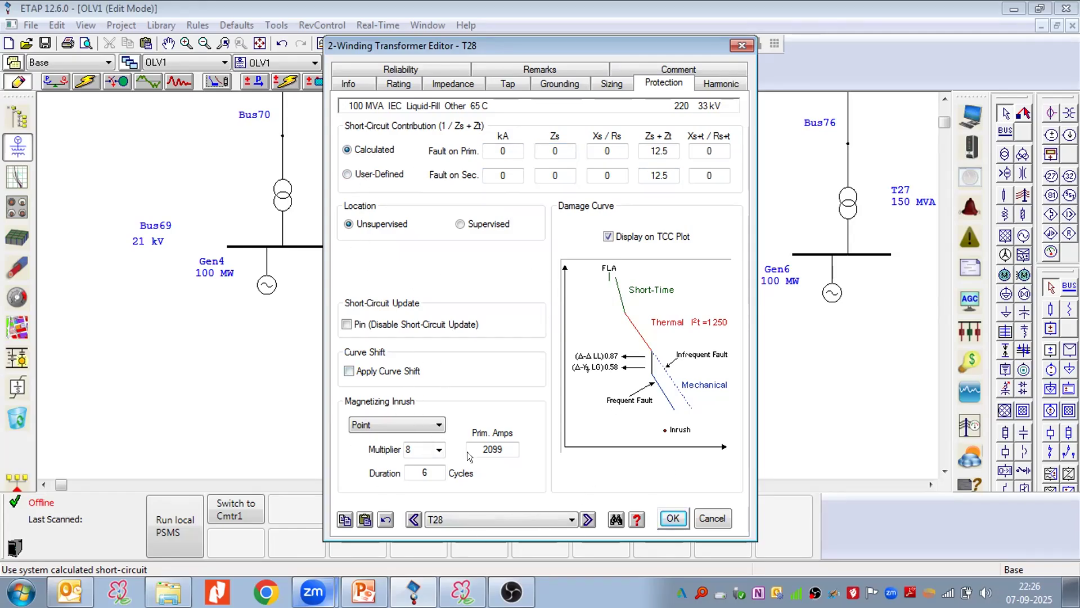
pyautogui.click(720, 84)
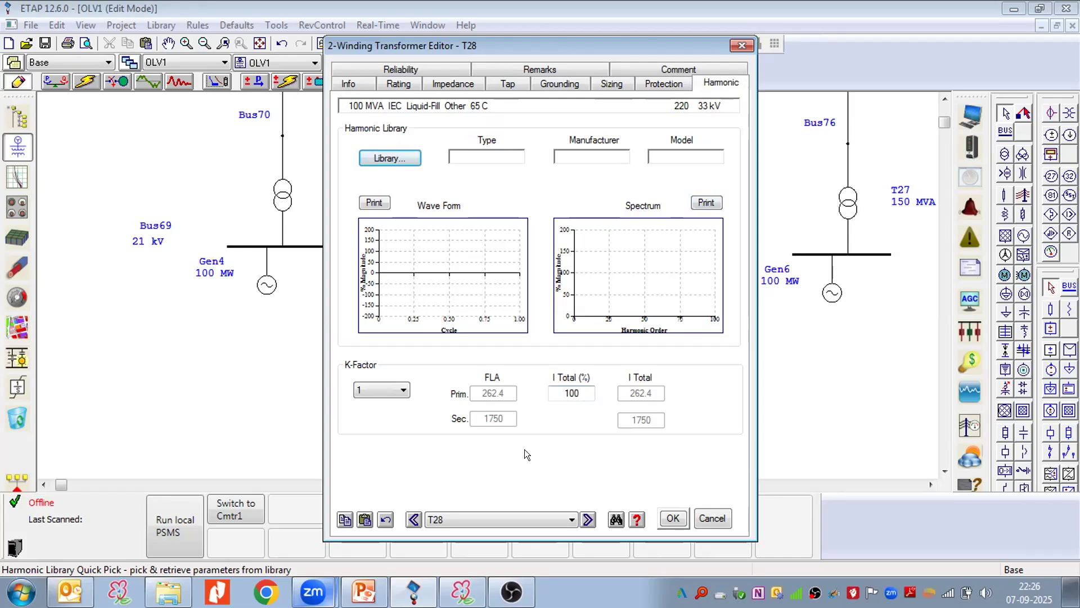
pyautogui.click(390, 82)
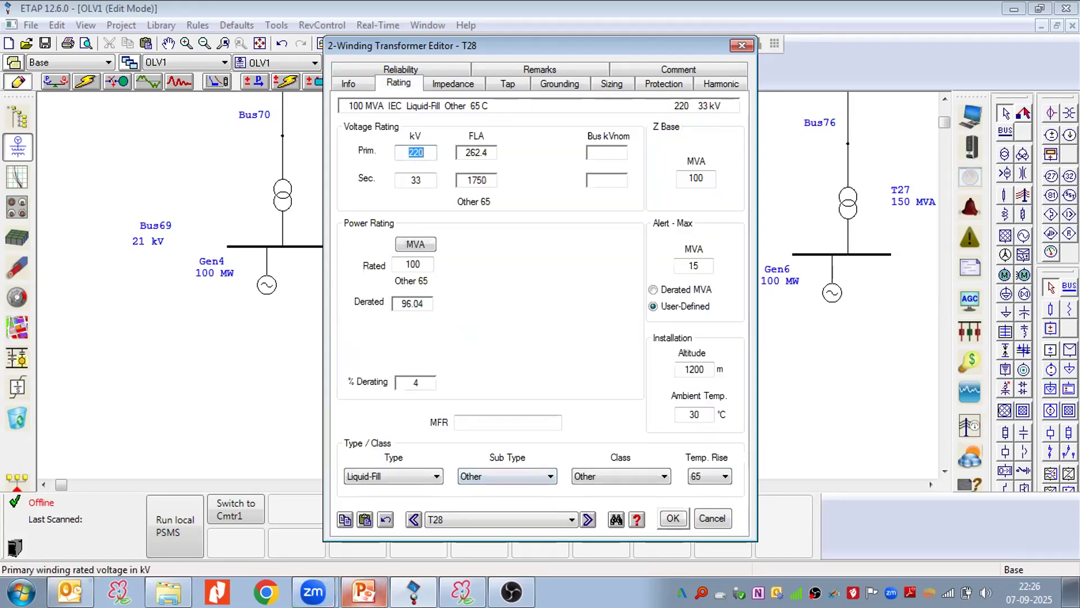
# Switch to PowerPoint and go through the transformer modelling slides to the Transformer X/R Calculation slide.
pyautogui.click(363, 591)
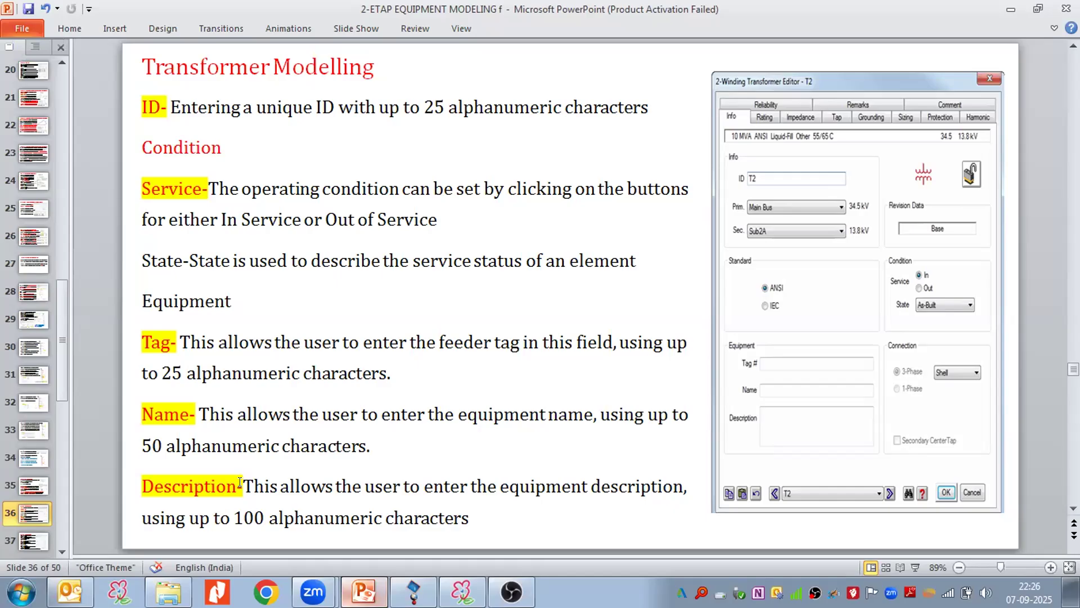
pyautogui.scroll(-2, 26, 517)
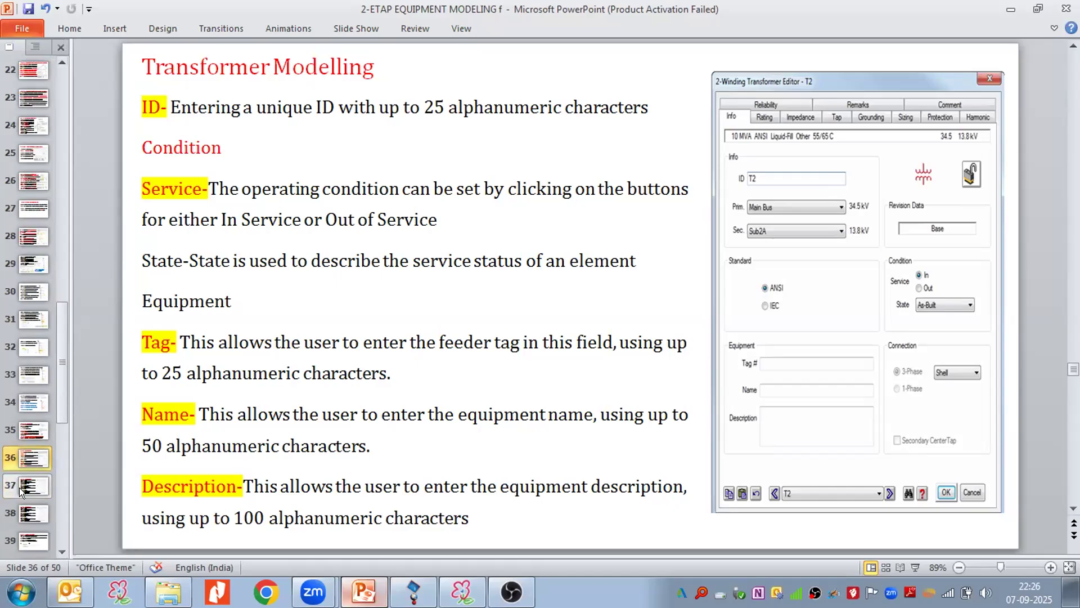
pyautogui.click(24, 488)
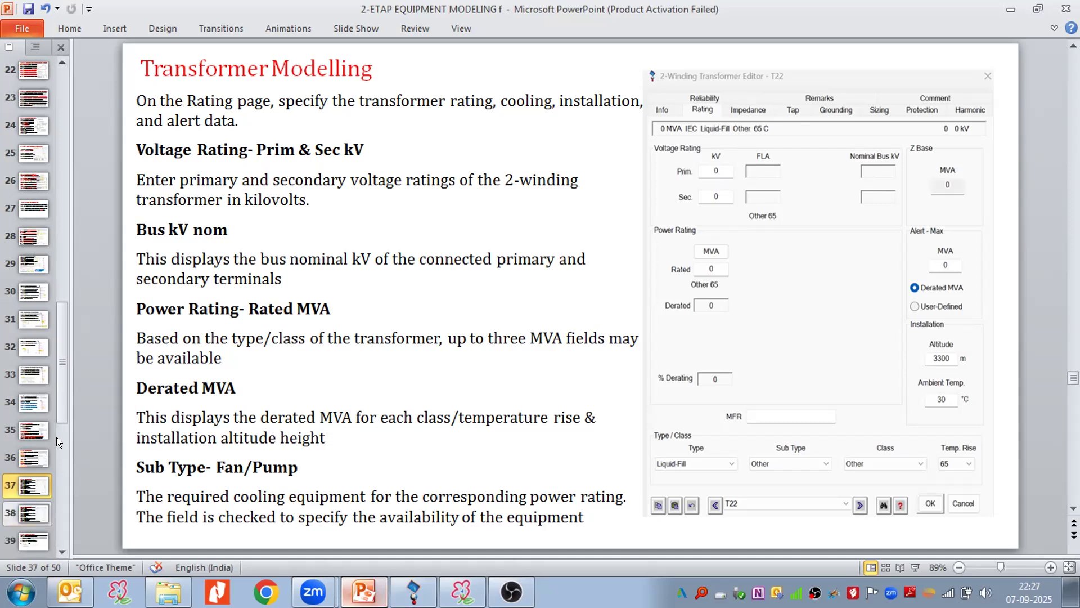
pyautogui.scroll(-1, 614, 109)
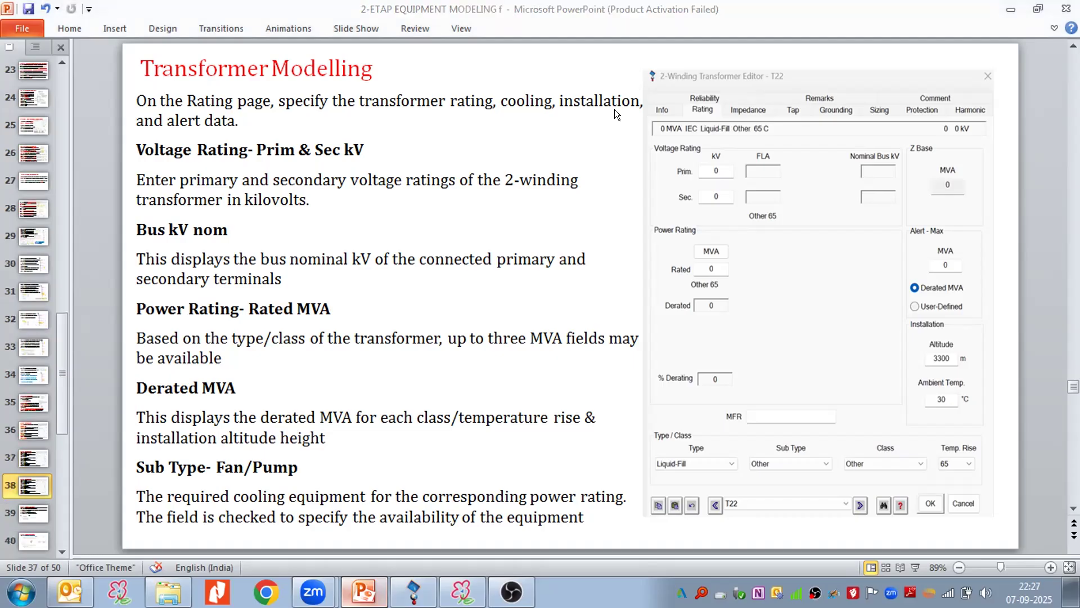
pyautogui.scroll(-1, 24, 483)
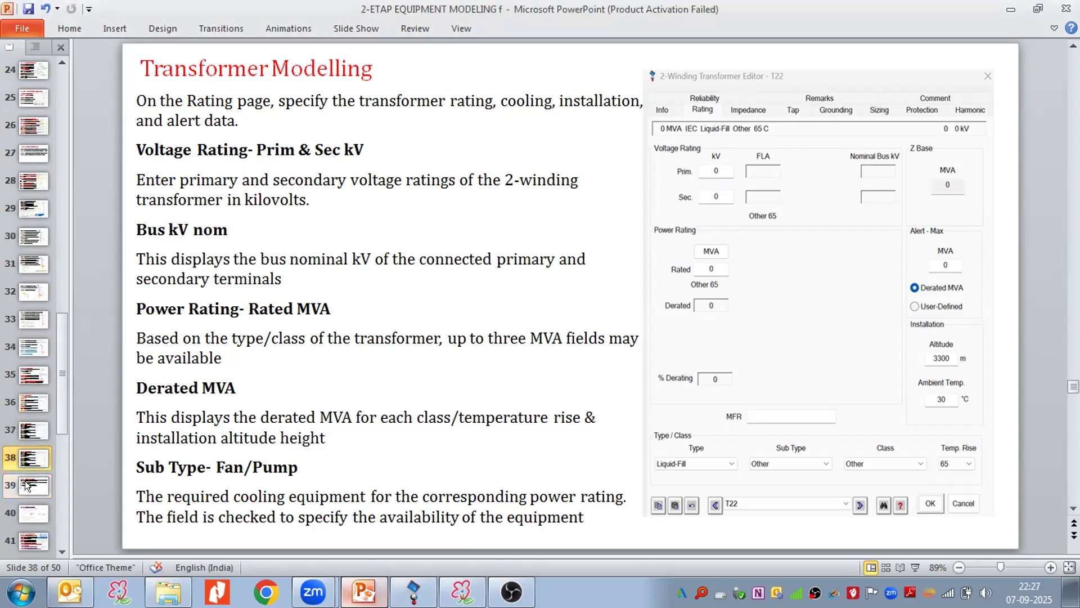
pyautogui.click(23, 452)
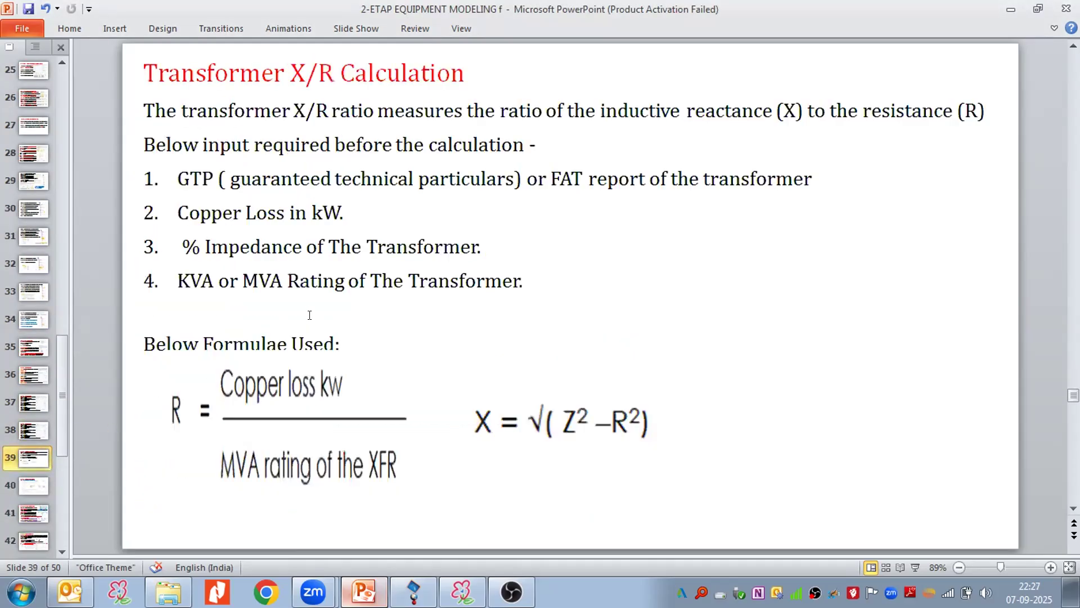
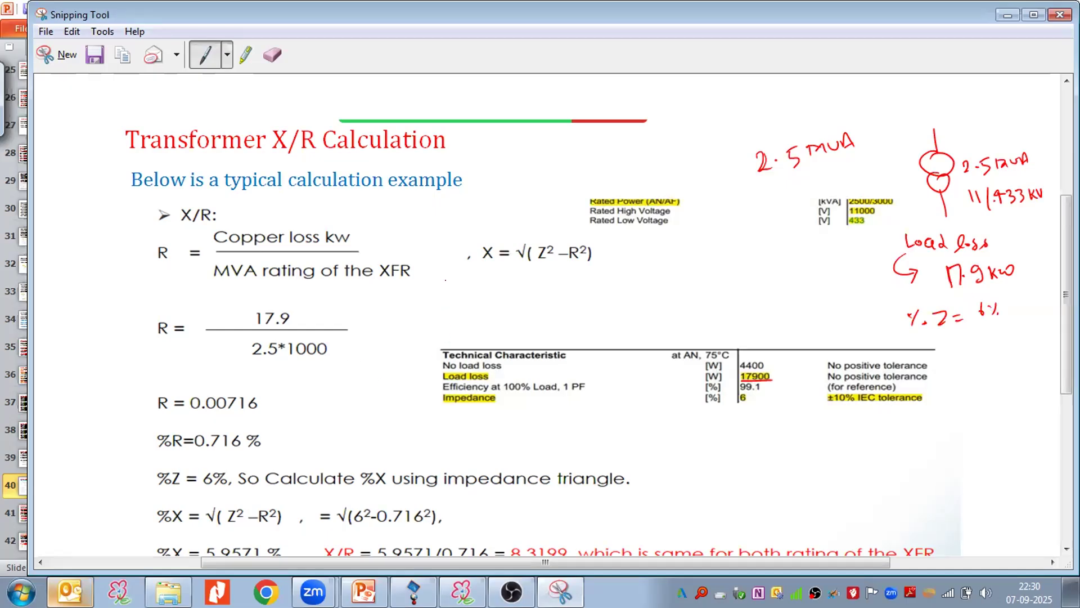
# In the Snipping Tool capture, underline R and handwrite 17.9 kW over 2.5×1000 beside the formula, circling the kW unit.
pyautogui.moveTo(148, 270); pyautogui.dragTo(164, 268)
pyautogui.moveTo(403, 291)
pyautogui.mouseDown()
pyautogui.moveTo(403, 311)
pyautogui.moveTo(436, 297)
pyautogui.moveTo(454, 312)
pyautogui.moveTo(469, 299)
pyautogui.mouseUp()
pyautogui.click(426, 305)
pyautogui.moveTo(472, 293)
pyautogui.mouseDown()
pyautogui.moveTo(487, 290)
pyautogui.moveTo(493, 308)
pyautogui.mouseUp()
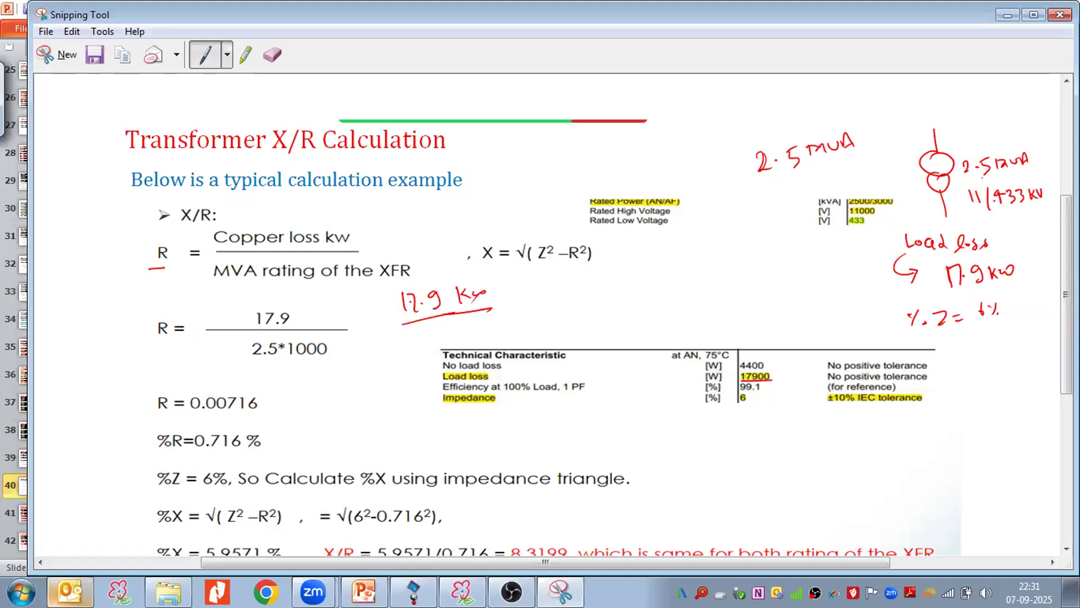
pyautogui.moveTo(460, 281)
pyautogui.mouseDown()
pyautogui.moveTo(467, 310)
pyautogui.moveTo(457, 288)
pyautogui.mouseUp()
pyautogui.moveTo(413, 334)
pyautogui.mouseDown()
pyautogui.moveTo(424, 345)
pyautogui.moveTo(497, 316)
pyautogui.mouseUp()
# Underline R = 0.00716, %R = 0.716 %, the impedance entry, %Z = 6% and the words "%X" and "impedance triangle".
pyautogui.moveTo(163, 342); pyautogui.dragTo(182, 336)
pyautogui.moveTo(196, 417); pyautogui.dragTo(265, 414)
pyautogui.moveTo(156, 452); pyautogui.dragTo(199, 448)
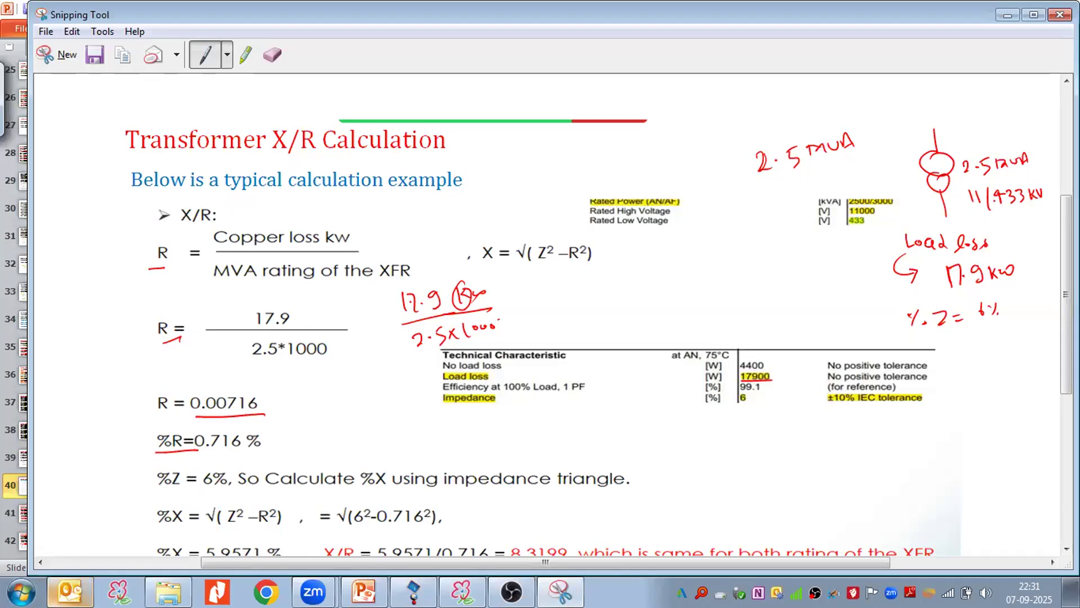
pyautogui.scroll(-2, 461, 257)
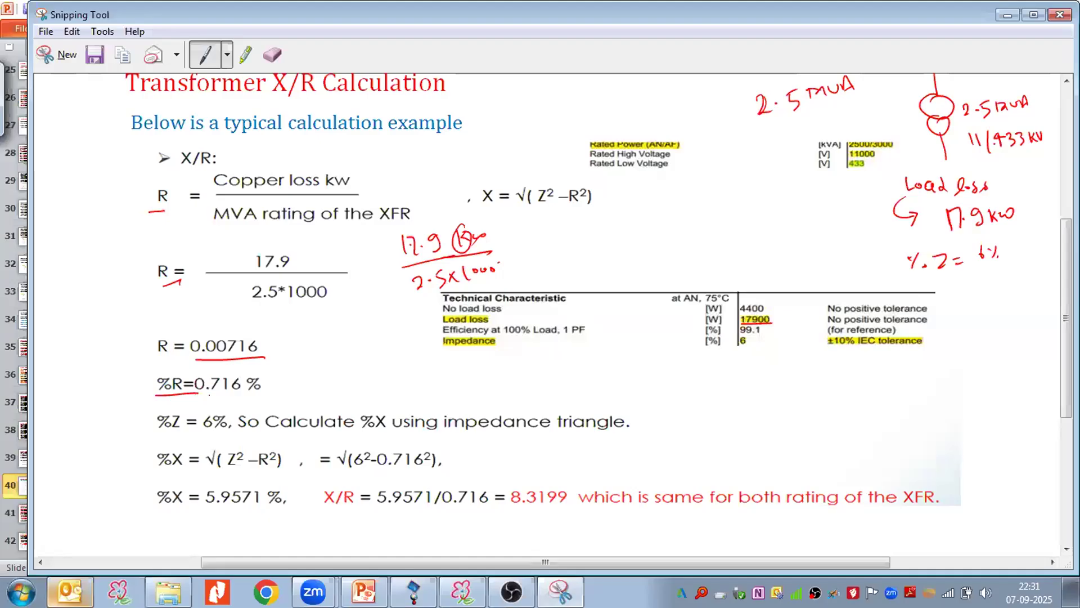
pyautogui.moveTo(206, 398); pyautogui.dragTo(267, 394)
pyautogui.moveTo(708, 352); pyautogui.dragTo(759, 349)
pyautogui.moveTo(159, 437); pyautogui.dragTo(228, 435)
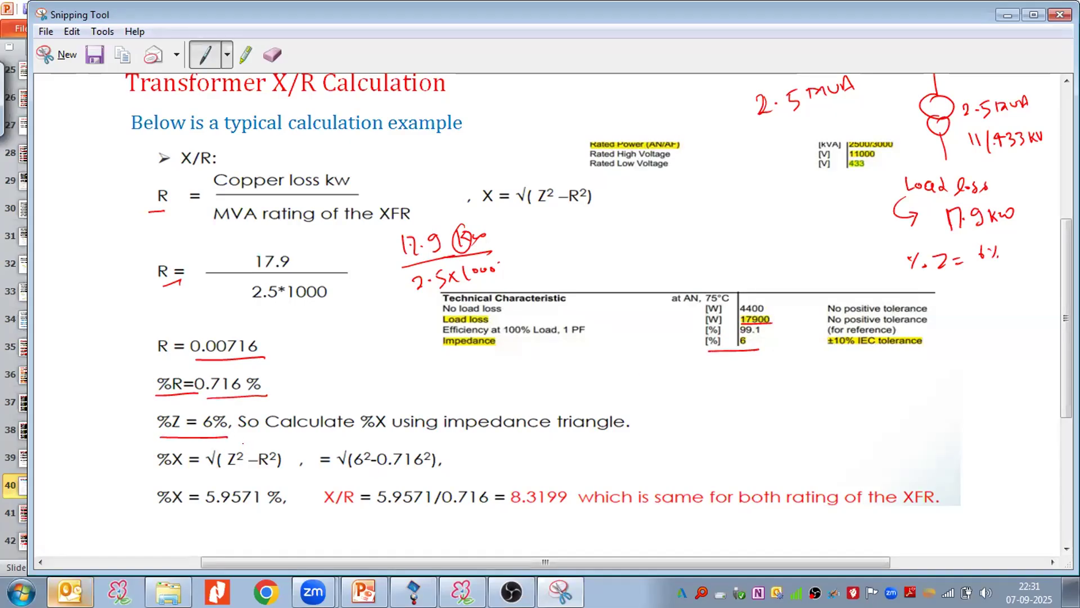
pyautogui.moveTo(359, 434); pyautogui.dragTo(598, 437)
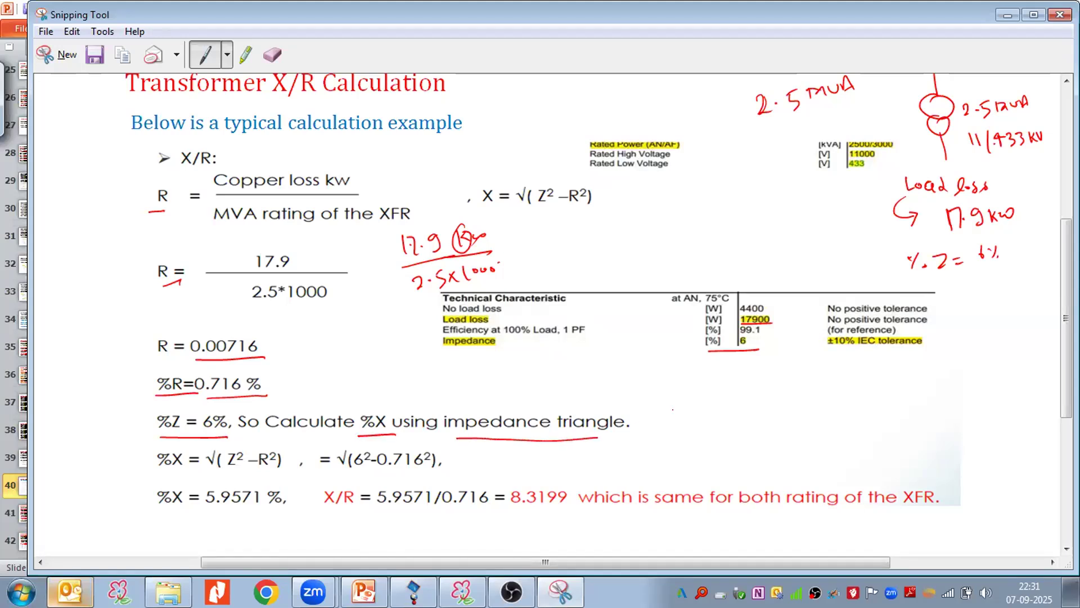
# Sketch an impedance triangle labelled Z, R and X below the technical table and handwrite Z = √(X² + R²) beside it.
pyautogui.moveTo(781, 383)
pyautogui.mouseDown()
pyautogui.moveTo(786, 427)
pyautogui.moveTo(737, 410)
pyautogui.moveTo(730, 418)
pyautogui.moveTo(767, 394)
pyautogui.moveTo(744, 397)
pyautogui.mouseUp()
pyautogui.moveTo(752, 439); pyautogui.dragTo(771, 433)
pyautogui.moveTo(789, 420); pyautogui.dragTo(862, 393)
pyautogui.moveTo(855, 400)
pyautogui.mouseDown()
pyautogui.moveTo(867, 401)
pyautogui.moveTo(885, 366)
pyautogui.moveTo(921, 359)
pyautogui.mouseUp()
pyautogui.moveTo(883, 382); pyautogui.dragTo(891, 396)
pyautogui.moveTo(904, 372); pyautogui.dragTo(926, 387)
pyautogui.moveTo(921, 380)
pyautogui.mouseDown()
pyautogui.moveTo(921, 397)
pyautogui.moveTo(955, 383)
pyautogui.mouseUp()
pyautogui.moveTo(903, 360); pyautogui.dragTo(954, 356)
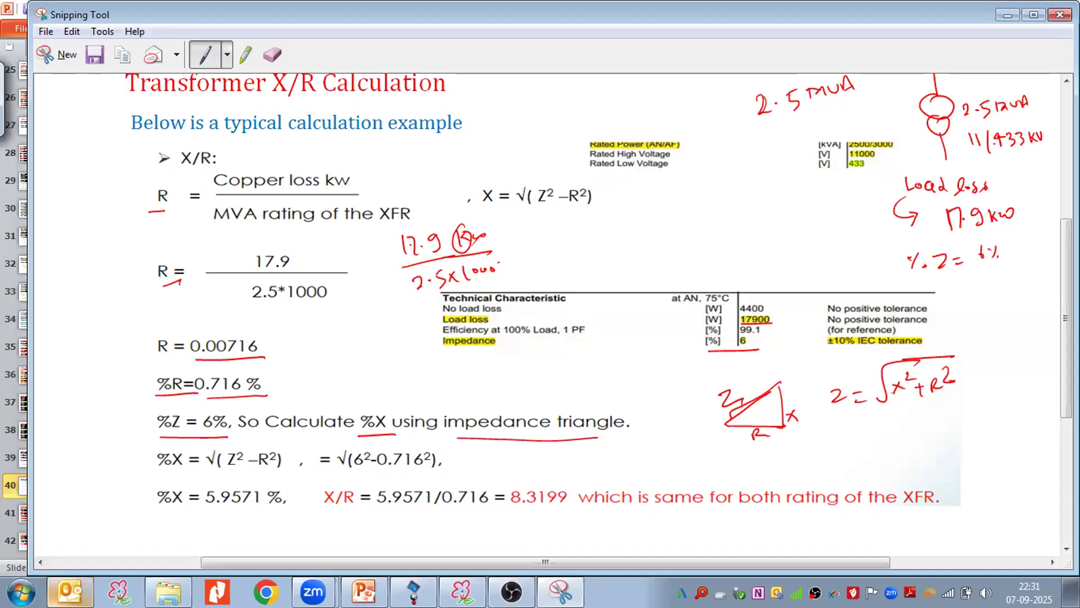
# Double-underline the Z, X² and R² terms in the handwritten impedance formula.
pyautogui.moveTo(835, 414); pyautogui.dragTo(865, 406)
pyautogui.moveTo(838, 421); pyautogui.dragTo(869, 415)
pyautogui.moveTo(931, 404); pyautogui.dragTo(955, 397)
pyautogui.moveTo(931, 411); pyautogui.dragTo(954, 405)
pyautogui.moveTo(886, 407); pyautogui.dragTo(910, 406)
# Handwrite Z² = X² + R² below the impedance formula and underline %X in the printed calculation.
pyautogui.moveTo(838, 445); pyautogui.dragTo(855, 451)
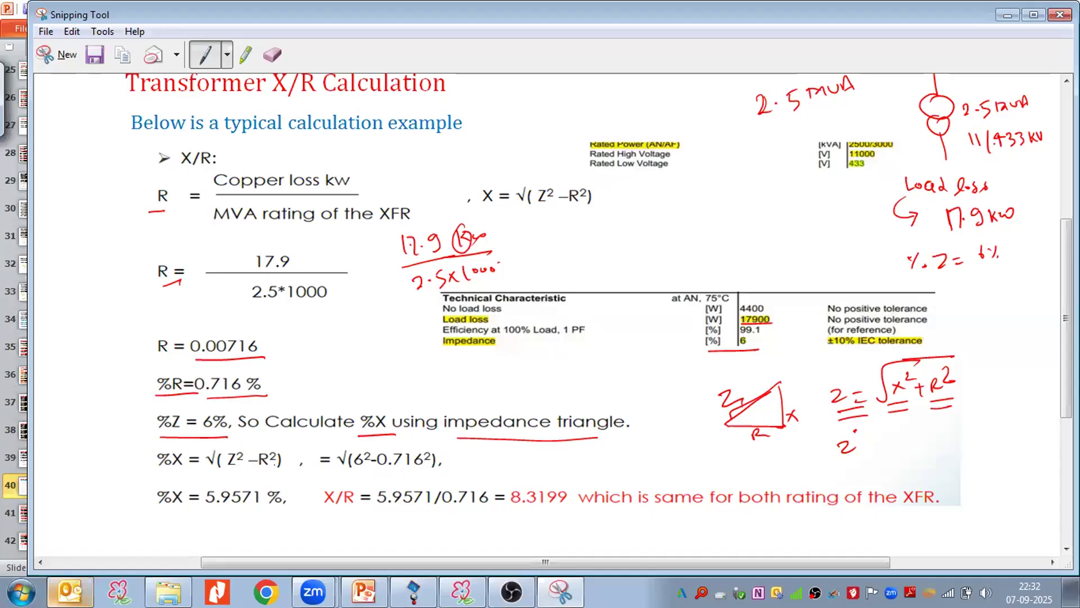
pyautogui.moveTo(158, 467); pyautogui.dragTo(186, 470)
pyautogui.moveTo(853, 427)
pyautogui.mouseDown()
pyautogui.moveTo(910, 448)
pyautogui.moveTo(899, 446)
pyautogui.moveTo(927, 432)
pyautogui.moveTo(933, 448)
pyautogui.mouseUp()
pyautogui.moveTo(928, 442); pyautogui.dragTo(939, 440)
pyautogui.moveTo(946, 433); pyautogui.dragTo(954, 444)
pyautogui.moveTo(959, 423); pyautogui.dragTo(971, 433)
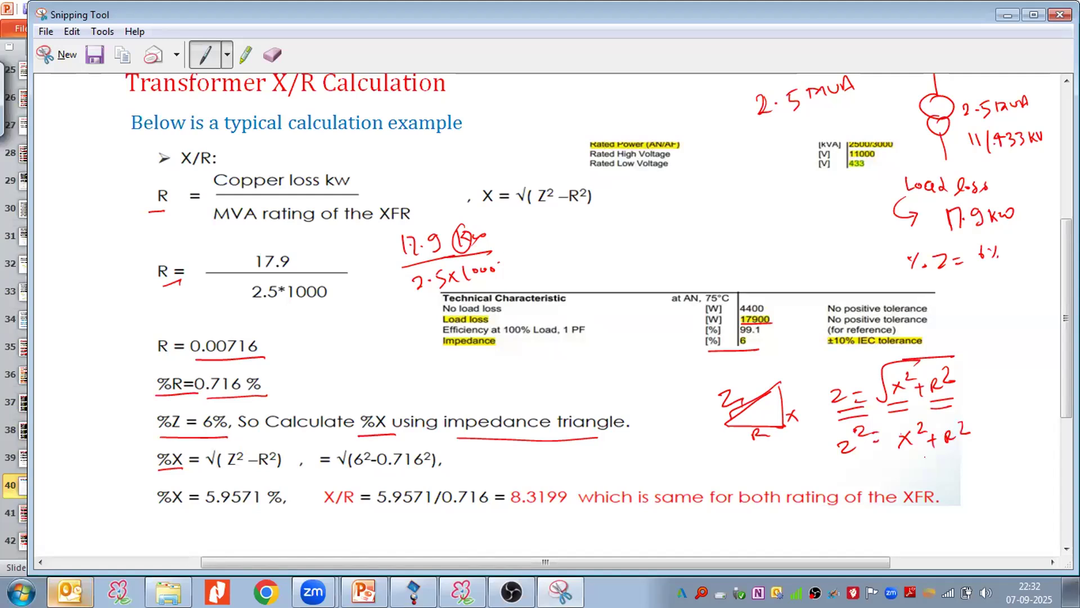
# Handwrite the rearranged formula R = √(Z² − X²) below the squared equation.
pyautogui.moveTo(918, 458); pyautogui.dragTo(930, 473)
pyautogui.moveTo(934, 469)
pyautogui.mouseDown()
pyautogui.moveTo(971, 461)
pyautogui.moveTo(978, 474)
pyautogui.mouseUp()
pyautogui.moveTo(977, 450); pyautogui.dragTo(993, 458)
pyautogui.moveTo(986, 471); pyautogui.dragTo(997, 470)
pyautogui.moveTo(1004, 462)
pyautogui.mouseDown()
pyautogui.moveTo(1016, 475)
pyautogui.moveTo(1003, 475)
pyautogui.moveTo(1035, 464)
pyautogui.mouseUp()
pyautogui.moveTo(927, 455); pyautogui.dragTo(1017, 443)
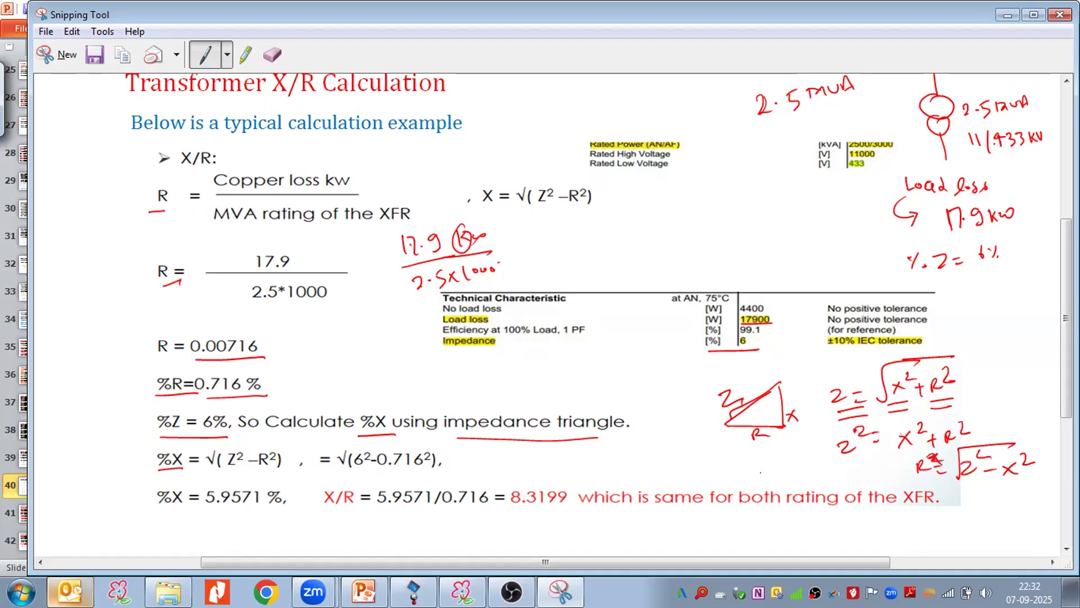
# Mark the 6² and 0.716² terms, the %R value and the %X = 5.9571 result in the printed calculation.
pyautogui.moveTo(352, 470); pyautogui.dragTo(408, 468)
pyautogui.moveTo(234, 398); pyautogui.dragTo(262, 384)
pyautogui.moveTo(386, 472); pyautogui.dragTo(416, 468)
pyautogui.moveTo(168, 512); pyautogui.dragTo(261, 515)
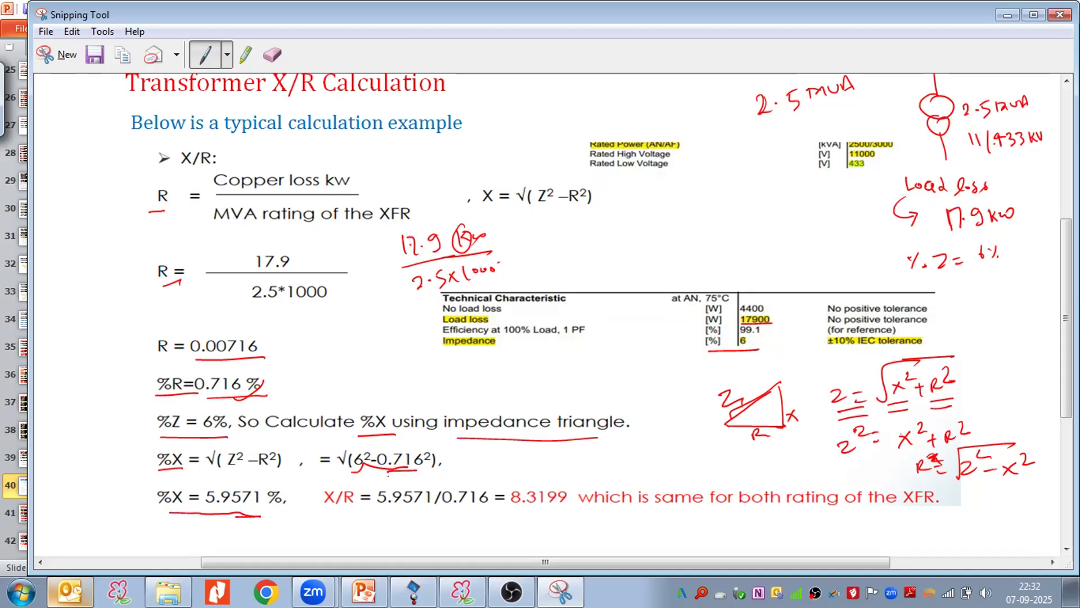
# Underline X/R, the 0.716 divisor, the 8.3199 result and the words "both" and "XFR" in the conclusion line.
pyautogui.moveTo(328, 513); pyautogui.dragTo(369, 512)
pyautogui.moveTo(206, 485); pyautogui.dragTo(236, 483)
pyautogui.moveTo(449, 509); pyautogui.dragTo(579, 505)
pyautogui.moveTo(721, 507); pyautogui.dragTo(764, 506)
pyautogui.moveTo(900, 509); pyautogui.dragTo(948, 509)
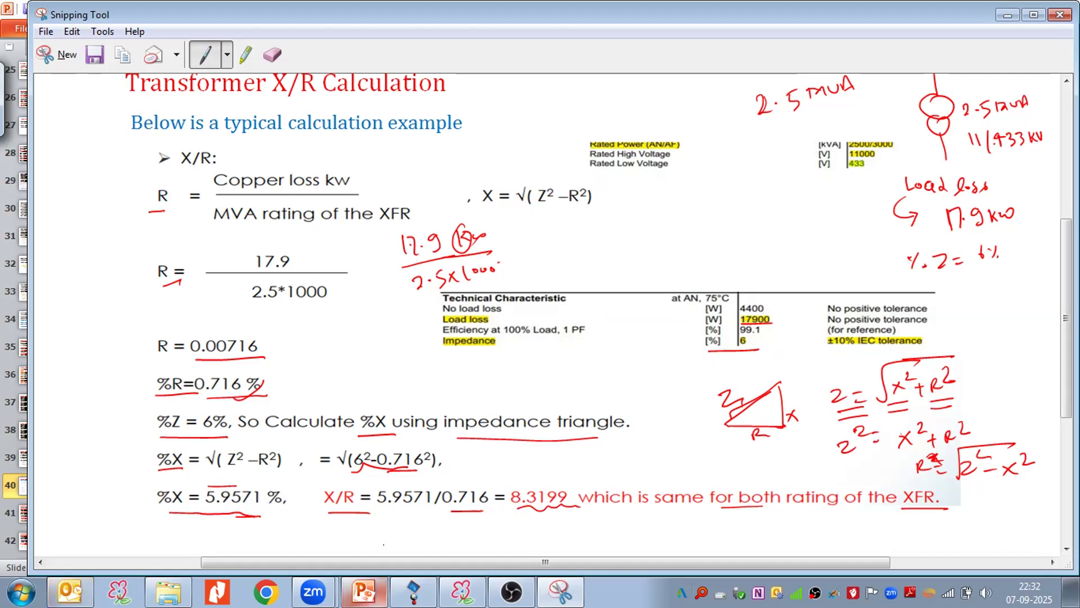
# Switch to the ETAP transformer editor and set the rated power of T28 to 2.5 MVA.
pyautogui.click(398, 583)
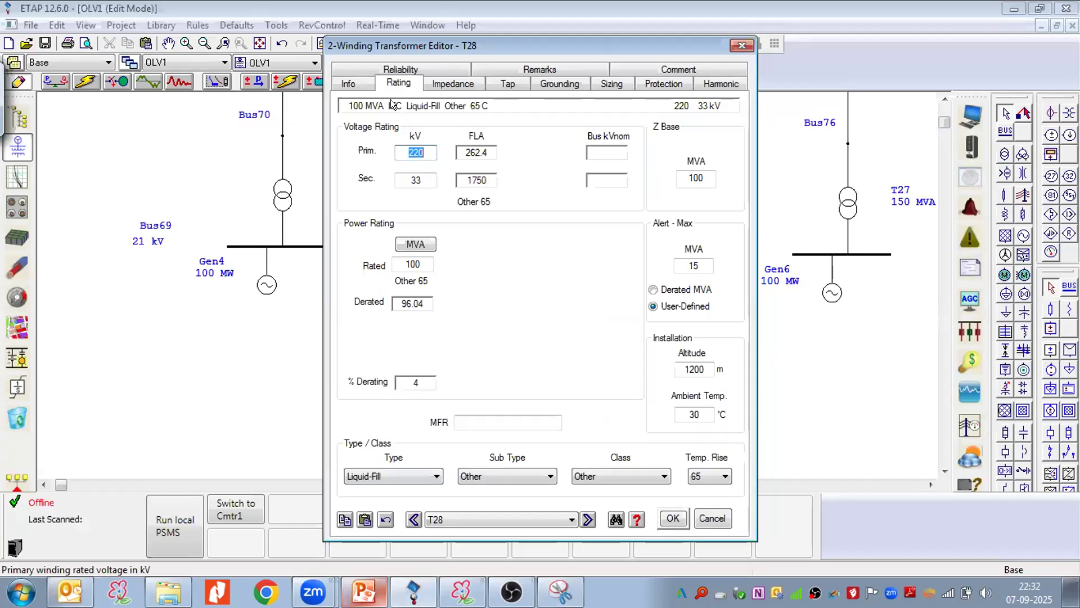
pyautogui.click(349, 82)
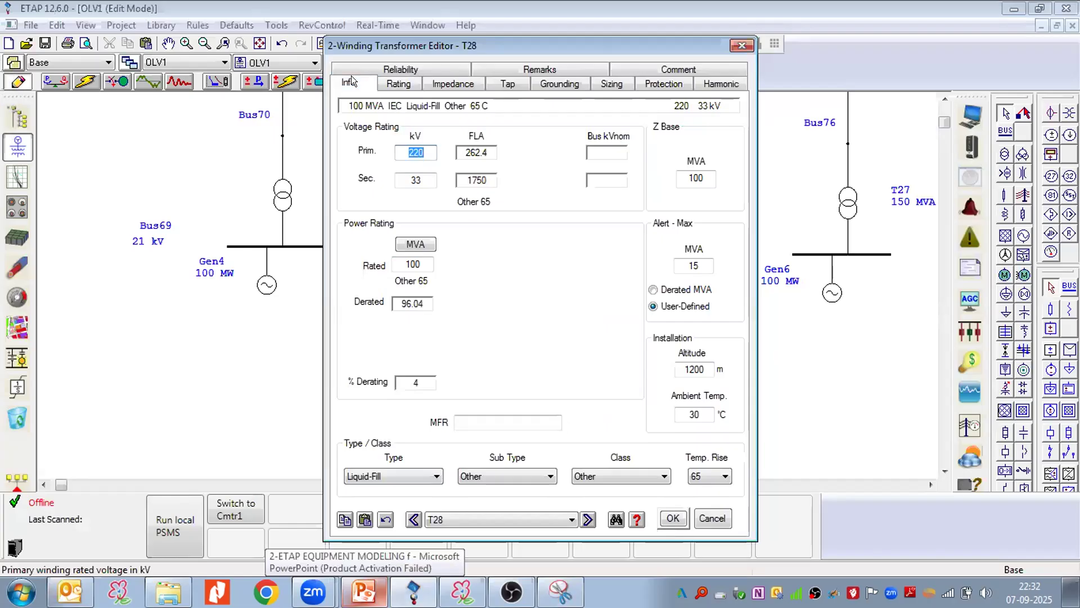
pyautogui.click(397, 85)
pyautogui.moveTo(430, 266); pyautogui.dragTo(366, 262)
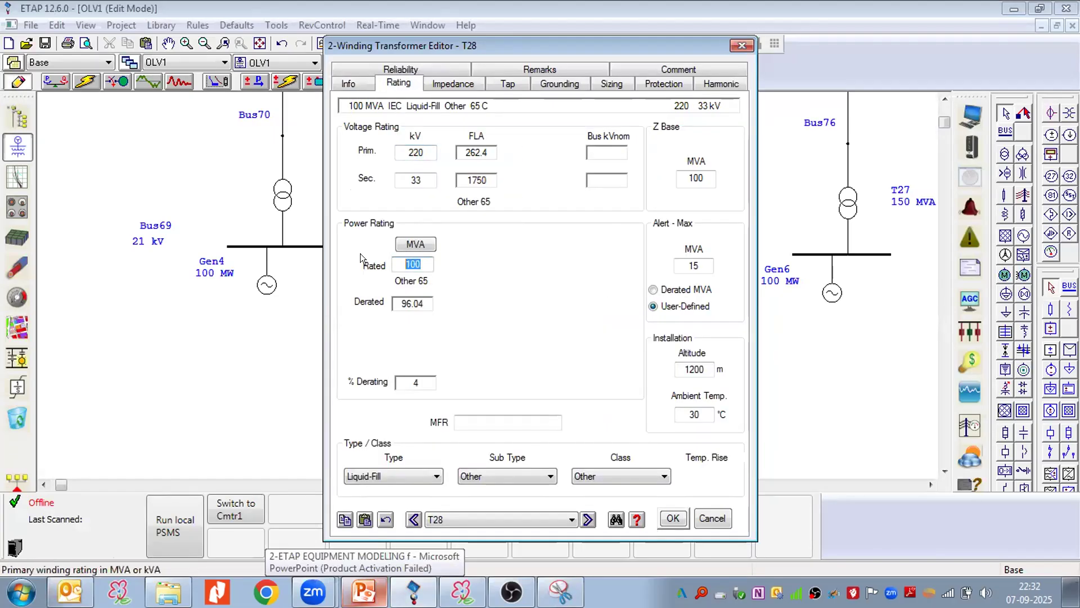
pyautogui.write('2.5')
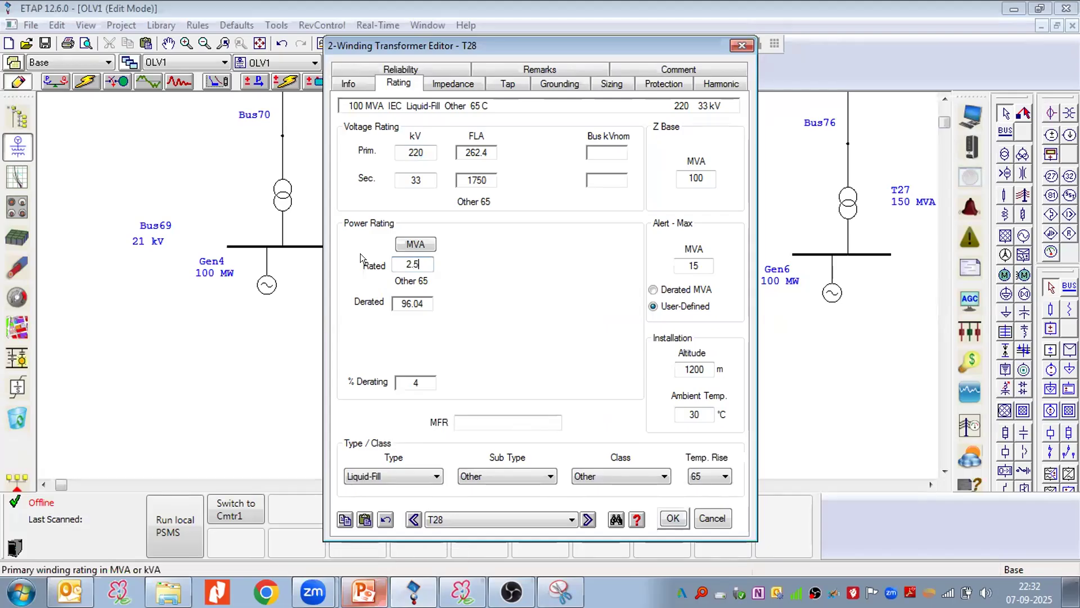
pyautogui.click(567, 297)
# Set the transformer's installation altitude to 1000 m.
pyautogui.moveTo(704, 369); pyautogui.dragTo(667, 372)
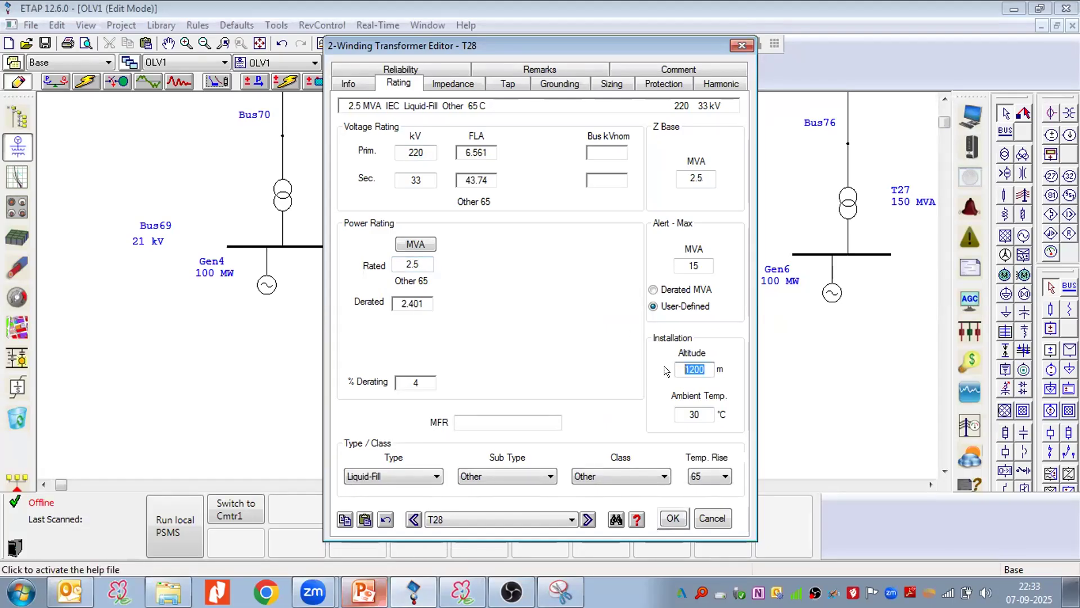
pyautogui.write('1000')
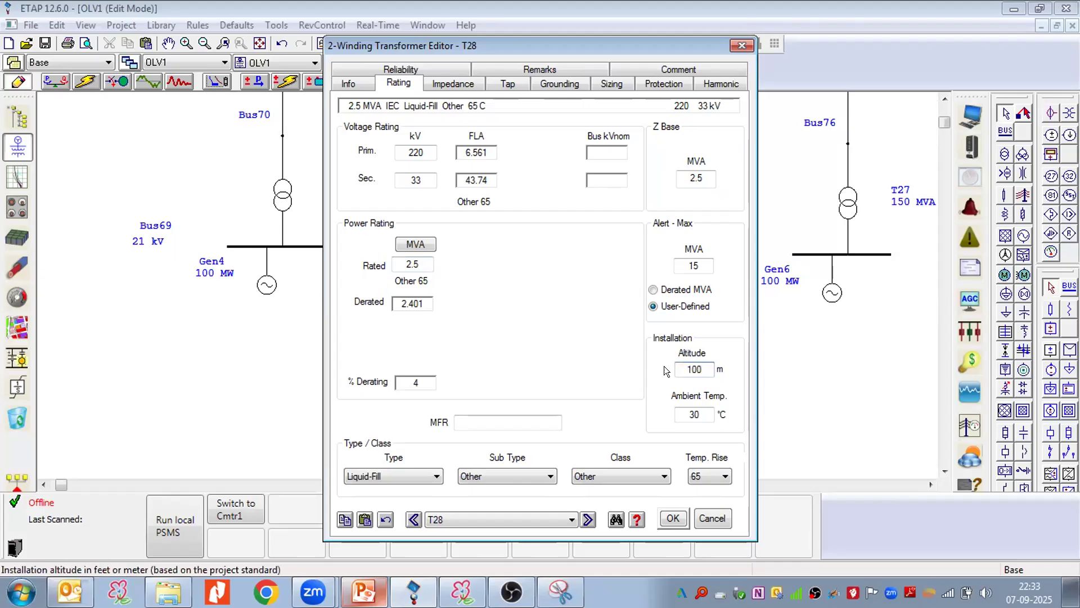
pyautogui.click(476, 252)
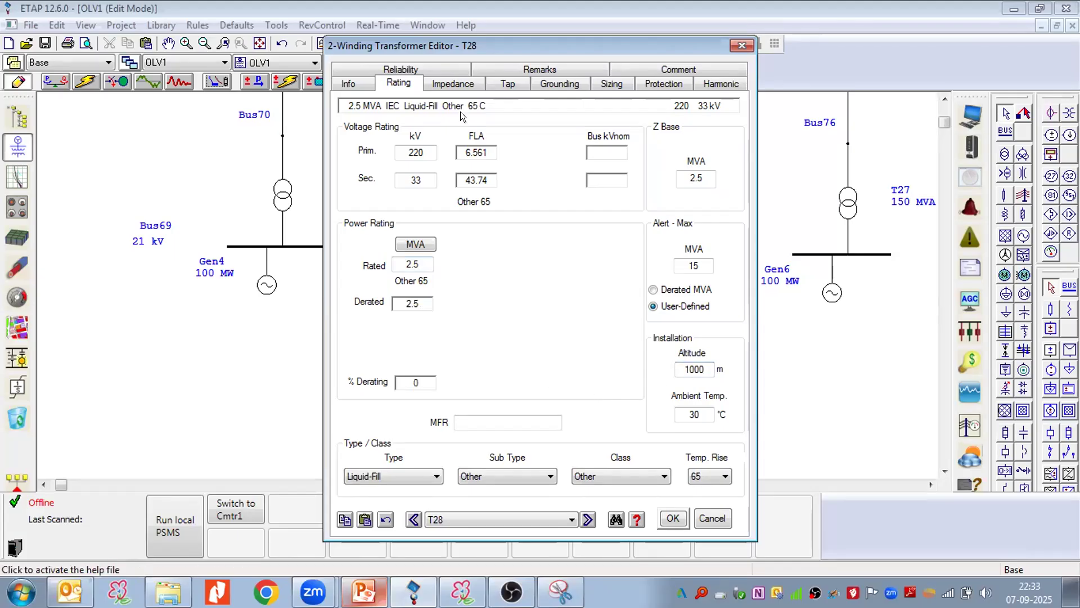
# Fill the transformer's impedance data with the typical Z and X/R values.
pyautogui.click(453, 84)
pyautogui.click(429, 236)
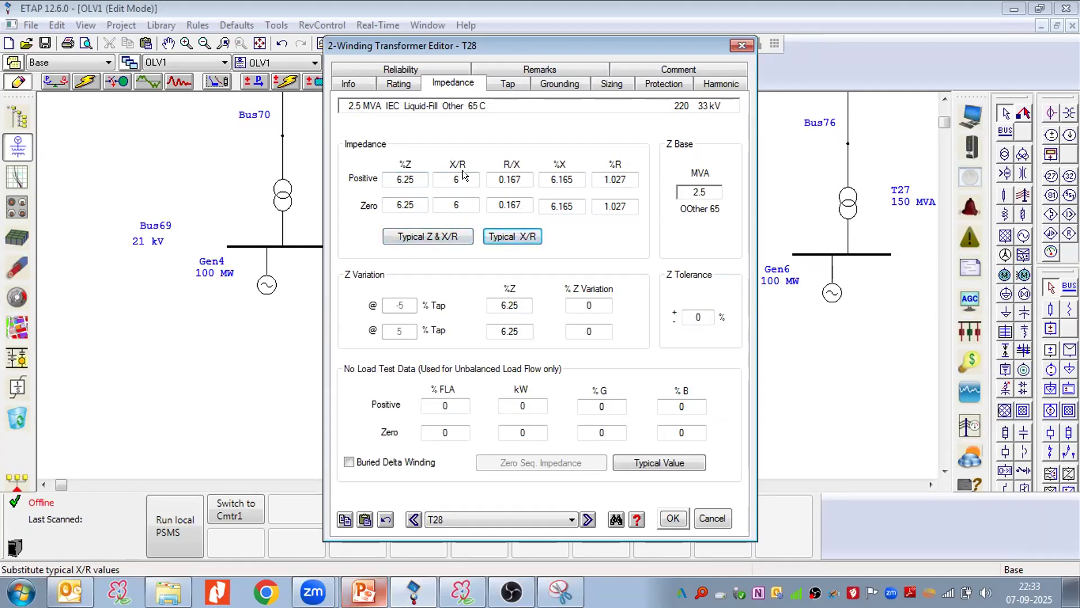
pyautogui.doubleClick(408, 179)
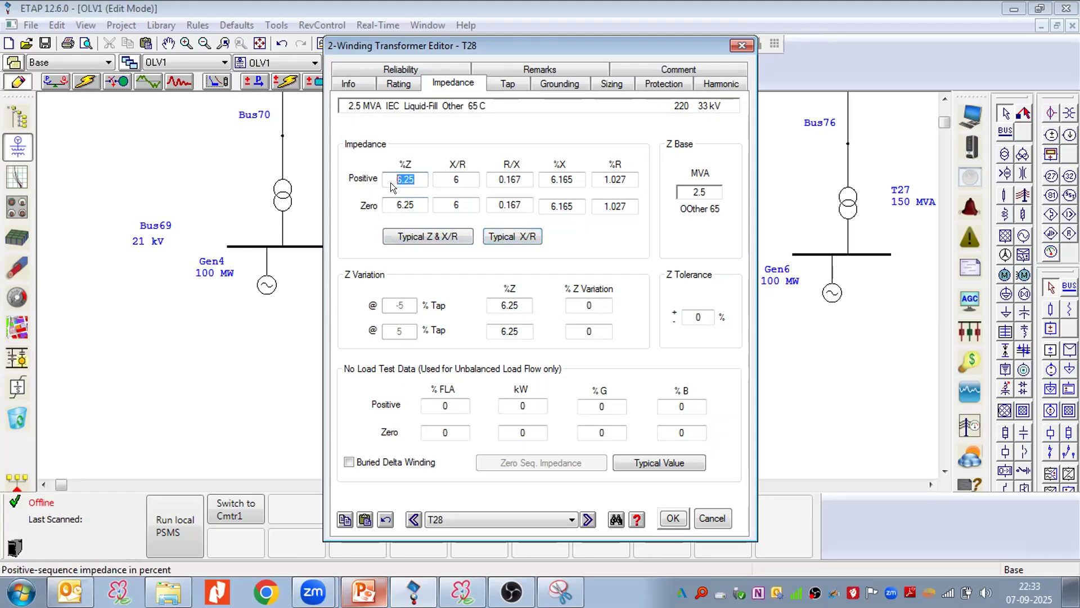
pyautogui.doubleClick(439, 178)
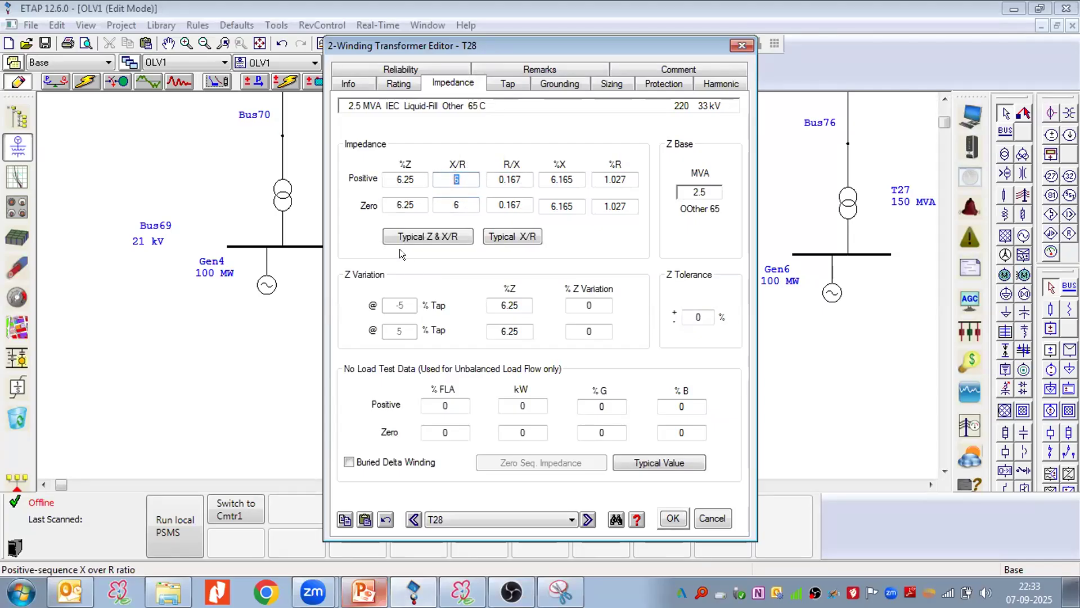
# Consult the X/R calculation slide in PowerPoint and set the positive- and zero-sequence %Z to 6 in ETAP.
pyautogui.click(462, 591)
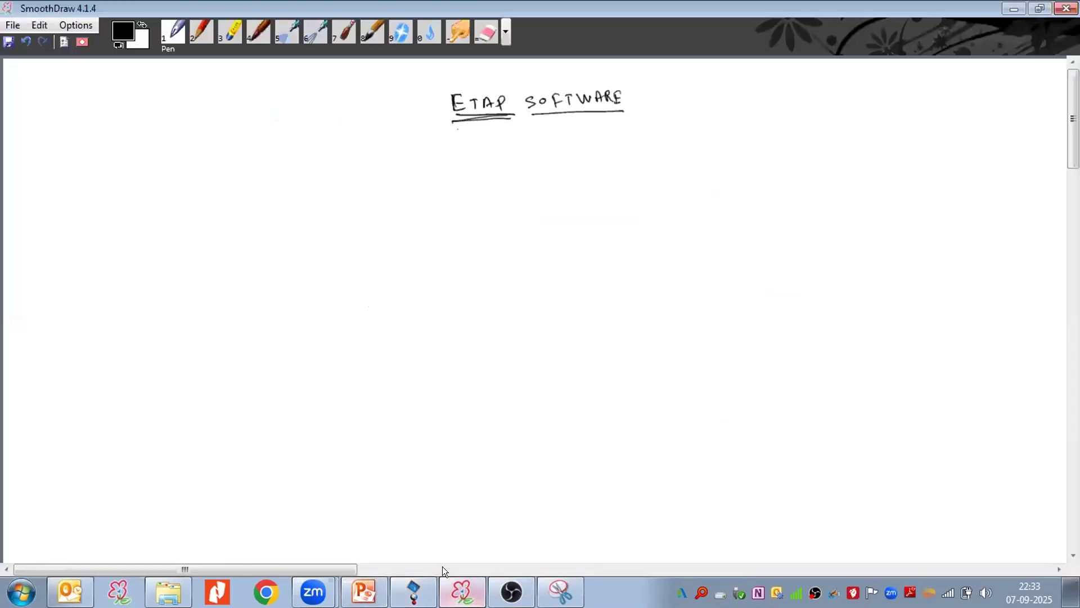
pyautogui.click(364, 591)
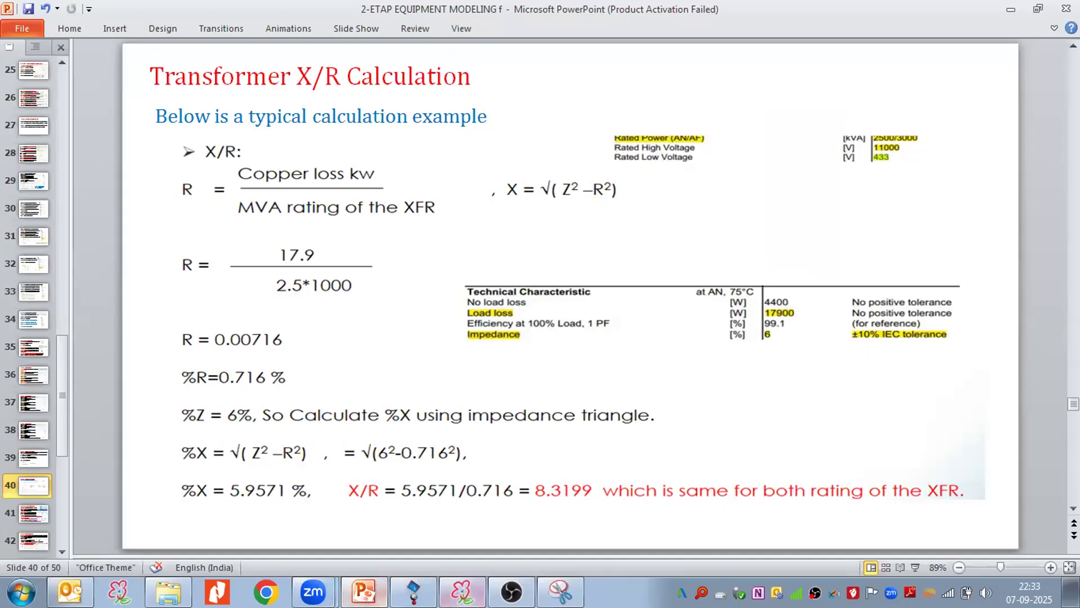
pyautogui.click(413, 591)
pyautogui.click(418, 176)
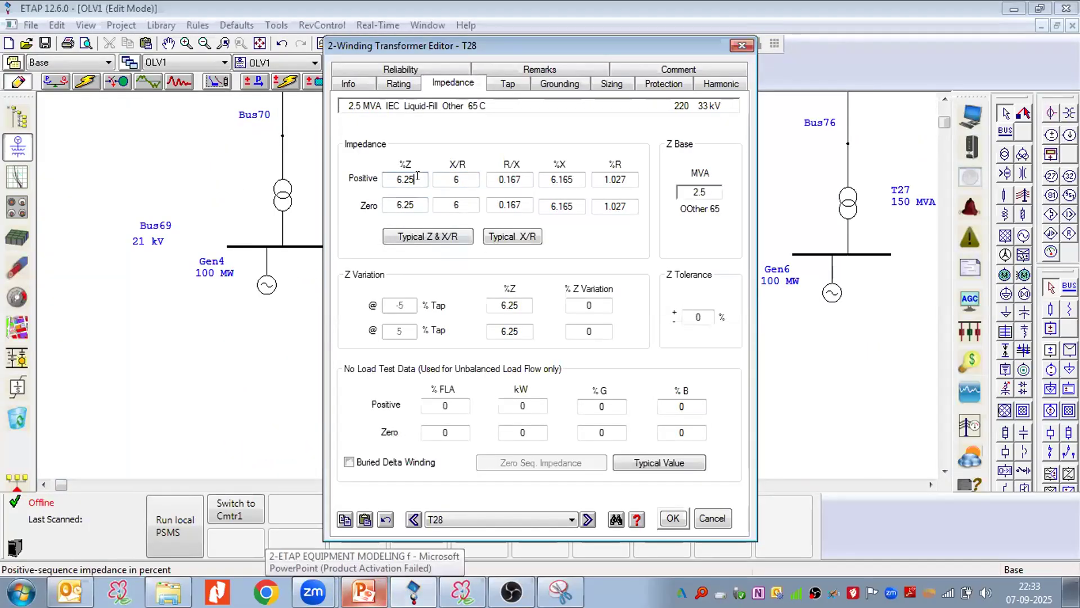
pyautogui.press('BackSpace')
pyautogui.press('BackSpace')
pyautogui.write('0')
pyautogui.click(413, 198)
pyautogui.press('BackSpace')
pyautogui.press('BackSpace')
pyautogui.write('0')
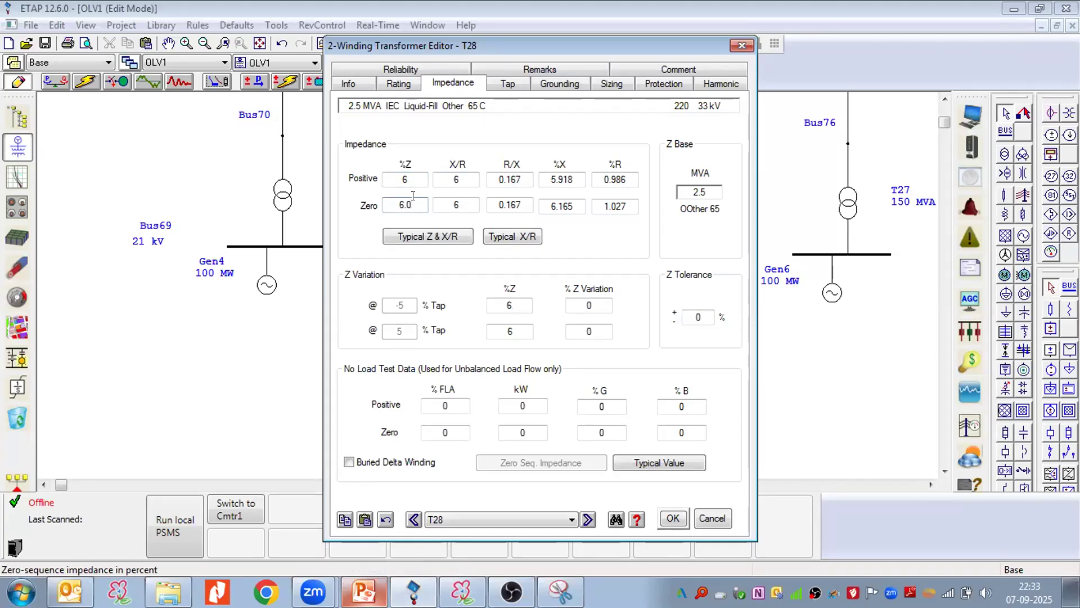
pyautogui.click(600, 252)
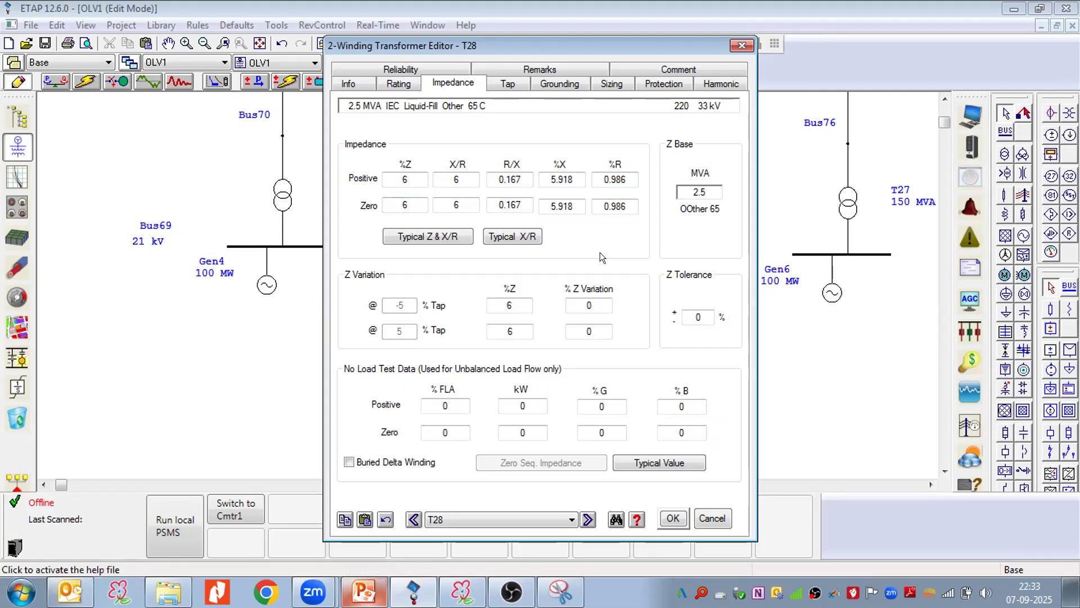
# Compare the transformer's positive-sequence %X and %R with the values calculated on the PowerPoint slide.
pyautogui.doubleClick(574, 179)
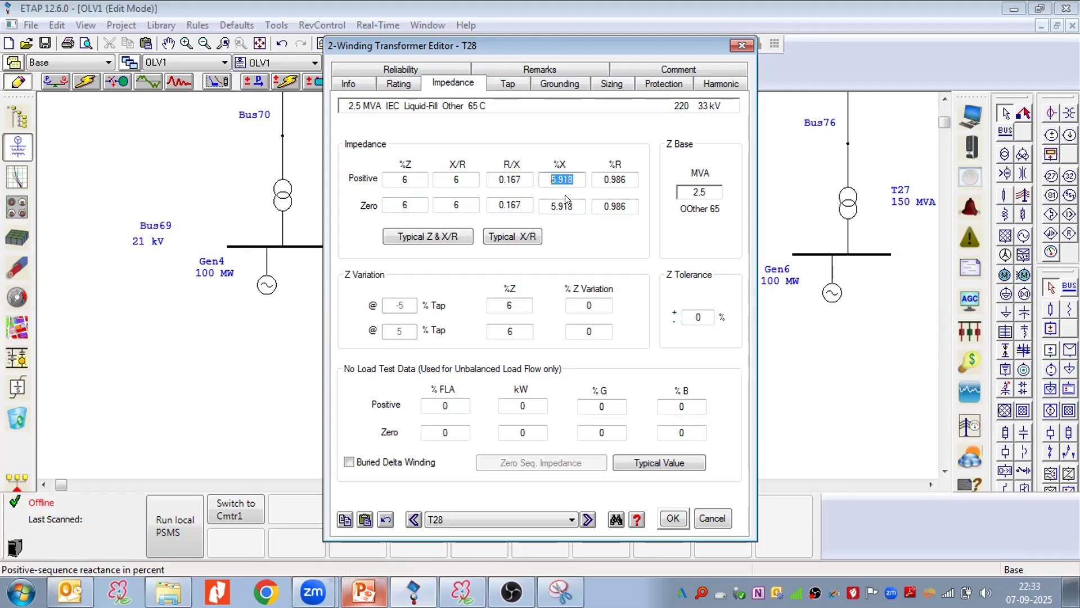
pyautogui.click(364, 591)
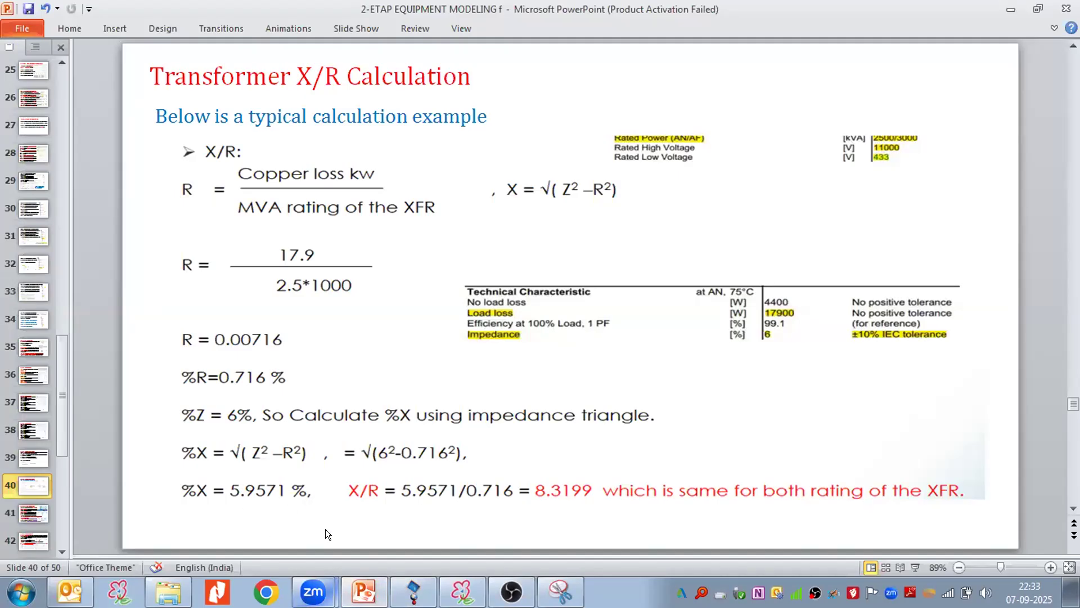
pyautogui.click(414, 590)
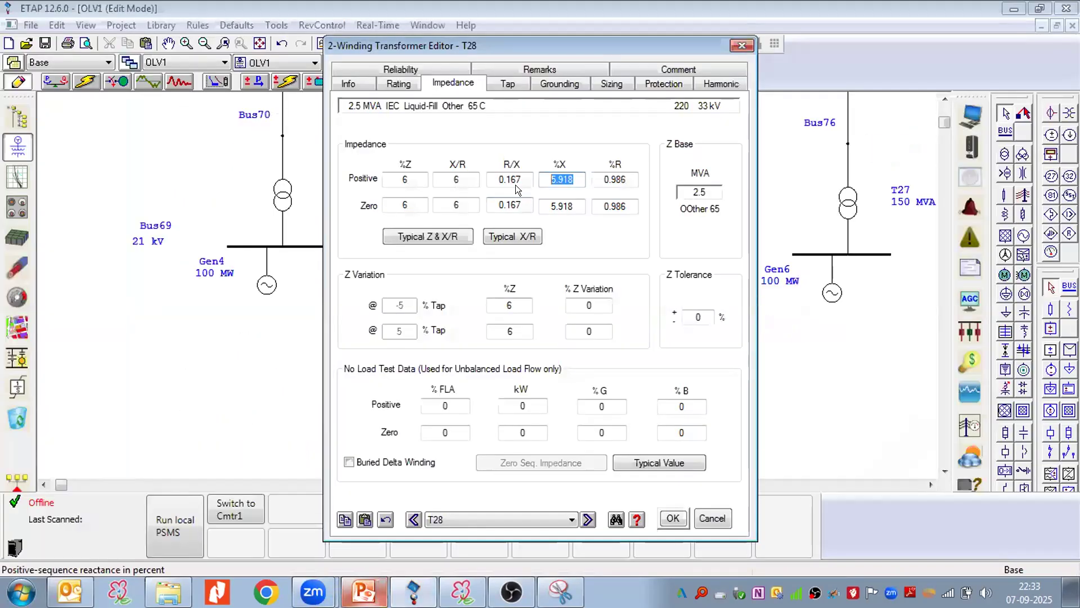
pyautogui.click(615, 179)
pyautogui.hotkey('alt', 'Tab')
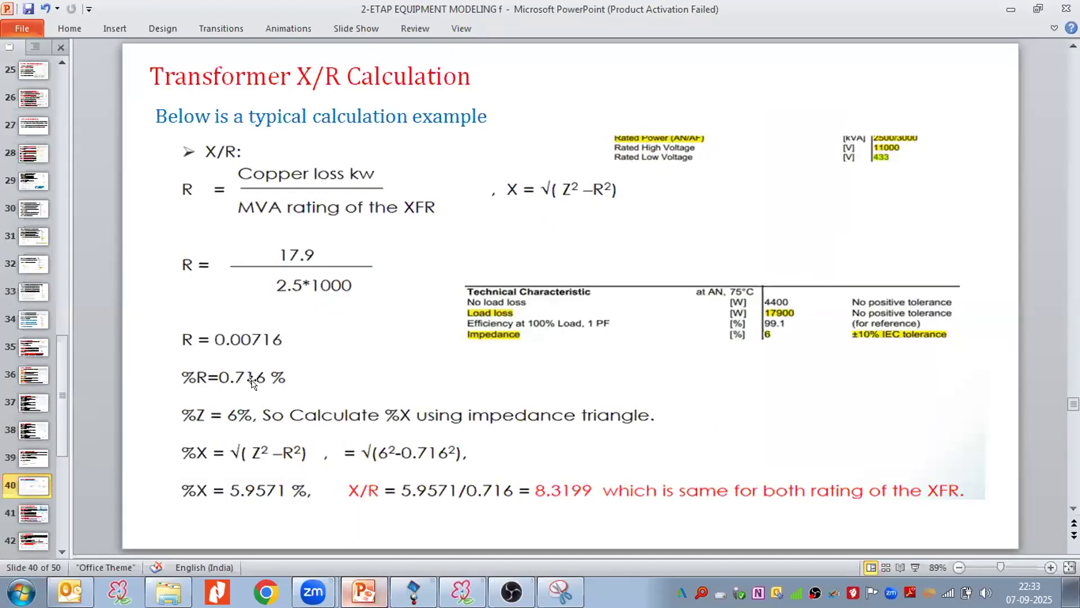
pyautogui.click(413, 590)
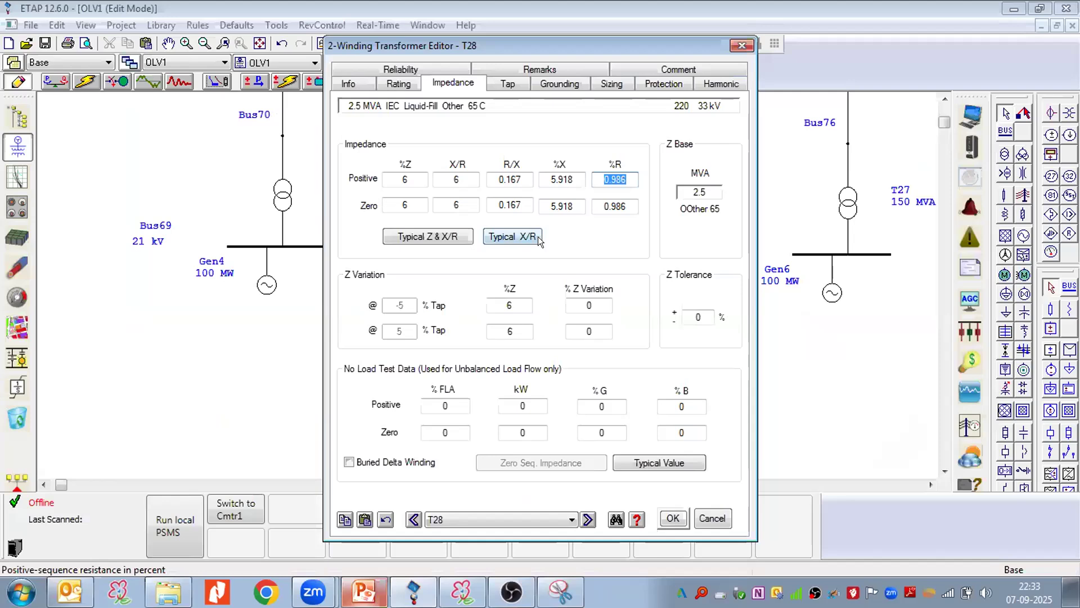
# Compare the positive- and zero-sequence X/R entries with the X/R result on the calculation slide.
pyautogui.click(464, 178)
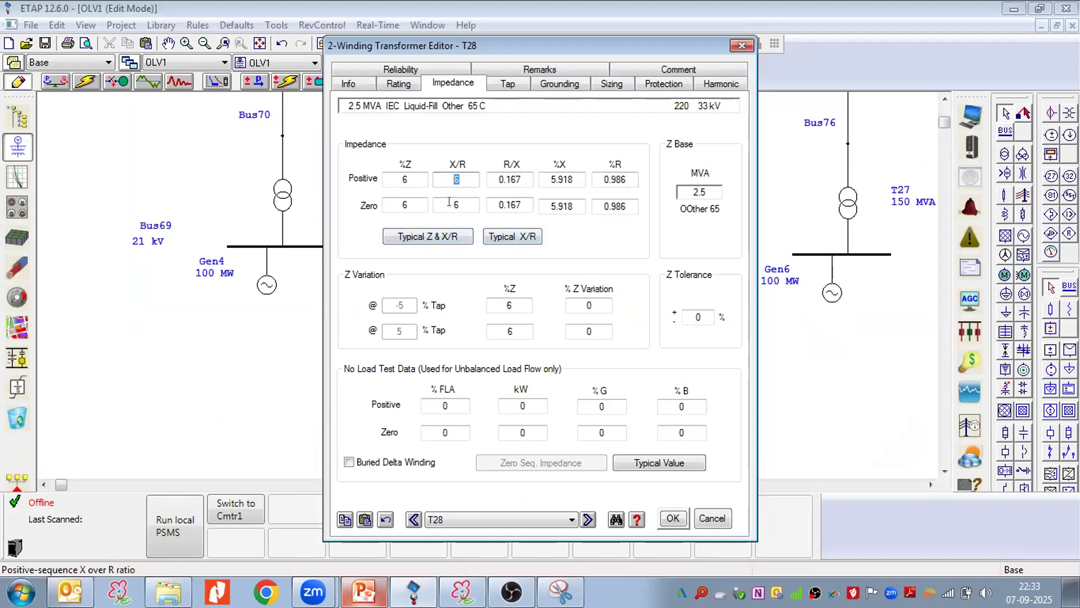
pyautogui.click(467, 203)
pyautogui.click(463, 590)
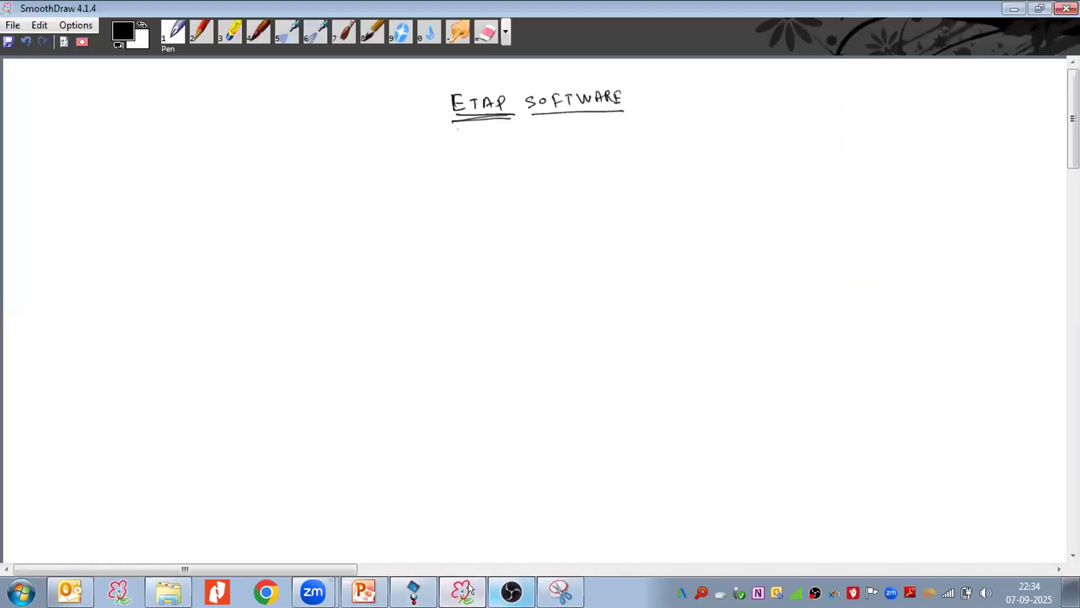
pyautogui.click(414, 591)
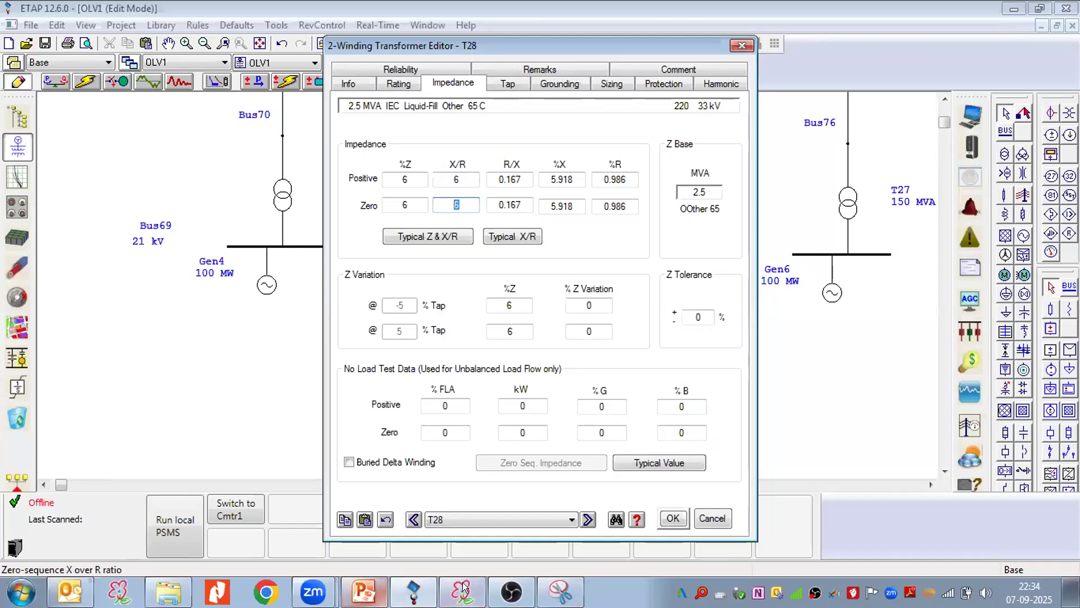
pyautogui.click(364, 591)
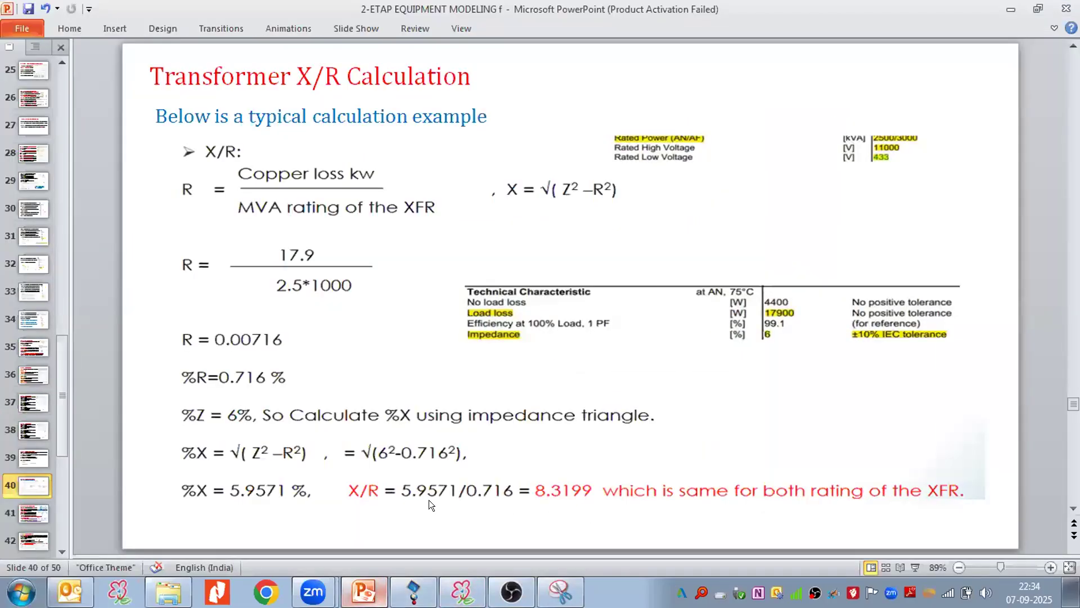
pyautogui.click(403, 581)
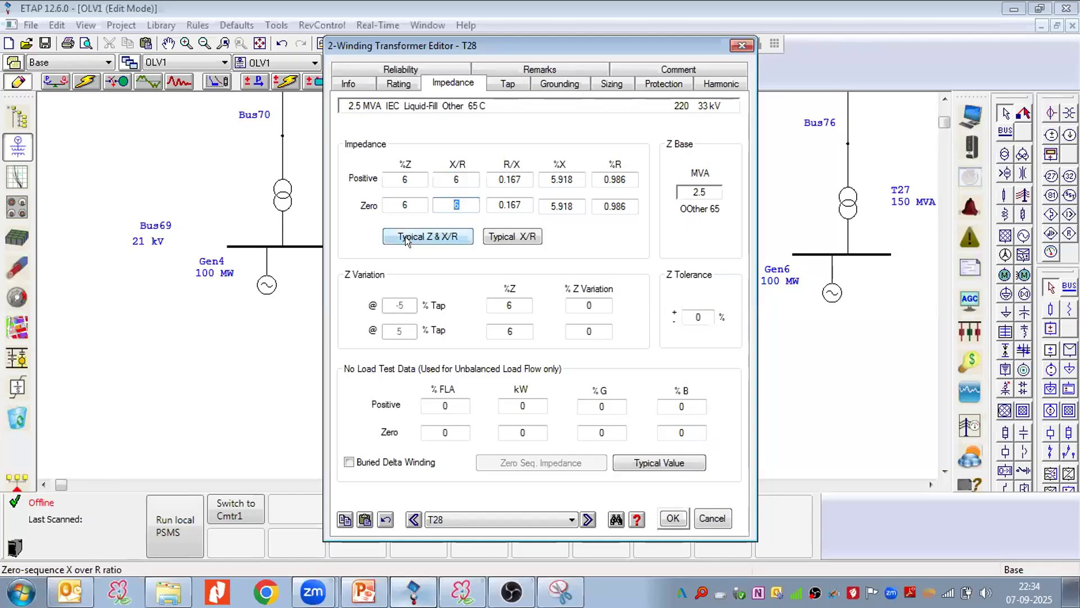
pyautogui.click(401, 205)
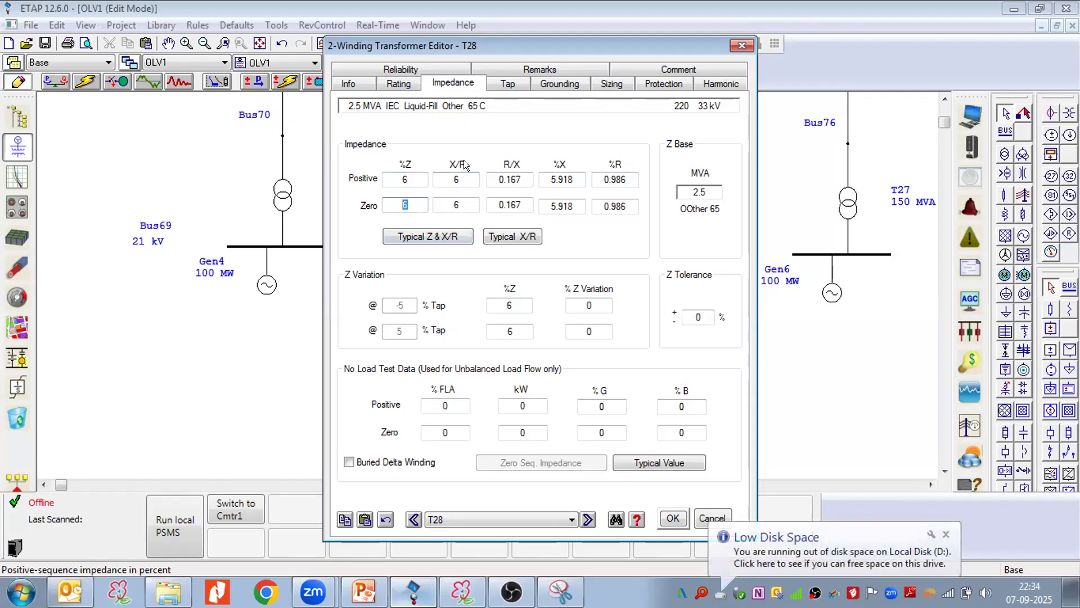
pyautogui.click(456, 180)
pyautogui.click(455, 178)
pyautogui.click(467, 201)
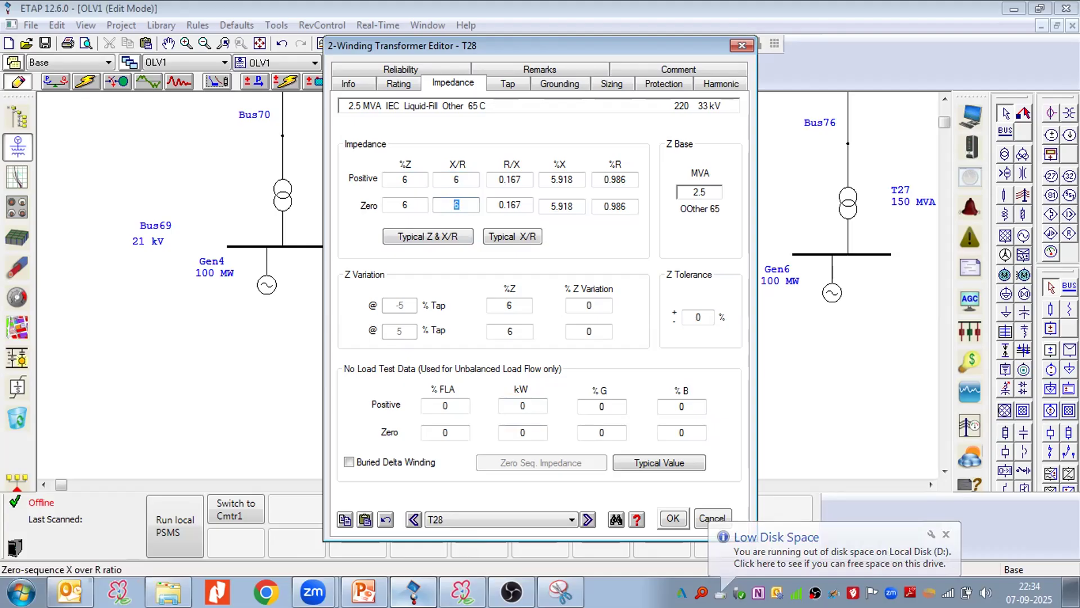
# Recheck the calculation slide and reapply the typical Z and X/R values to the 2.5 MVA transformer.
pyautogui.click(365, 579)
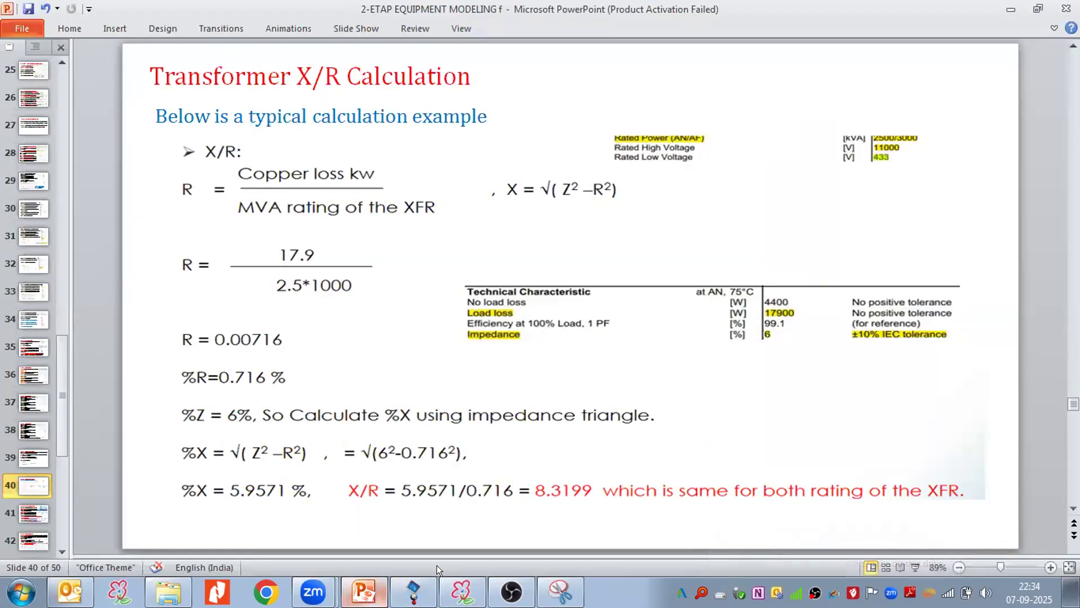
pyautogui.click(360, 579)
pyautogui.click(435, 228)
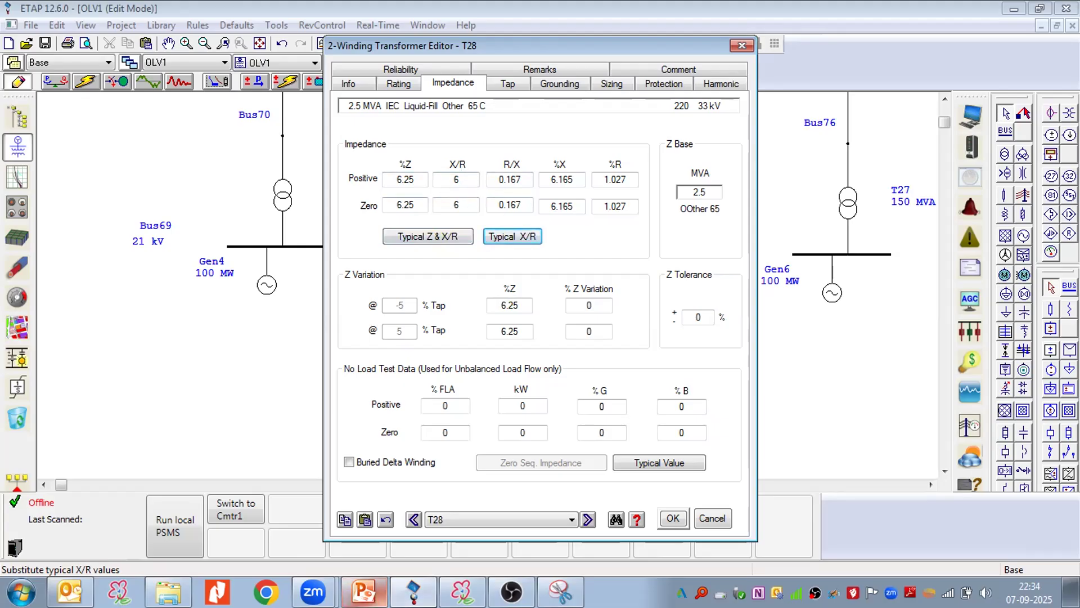
pyautogui.click(415, 593)
# View the Transmission Line Modelling slide in PowerPoint and return to the Transformer X/R Calculation slide.
pyautogui.click(462, 592)
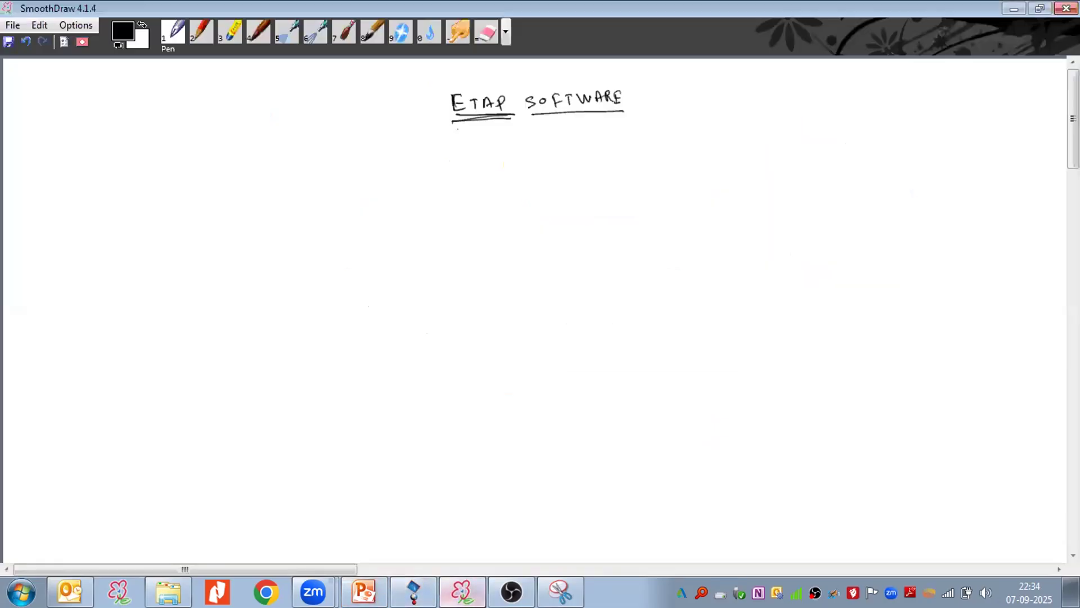
pyautogui.click(365, 592)
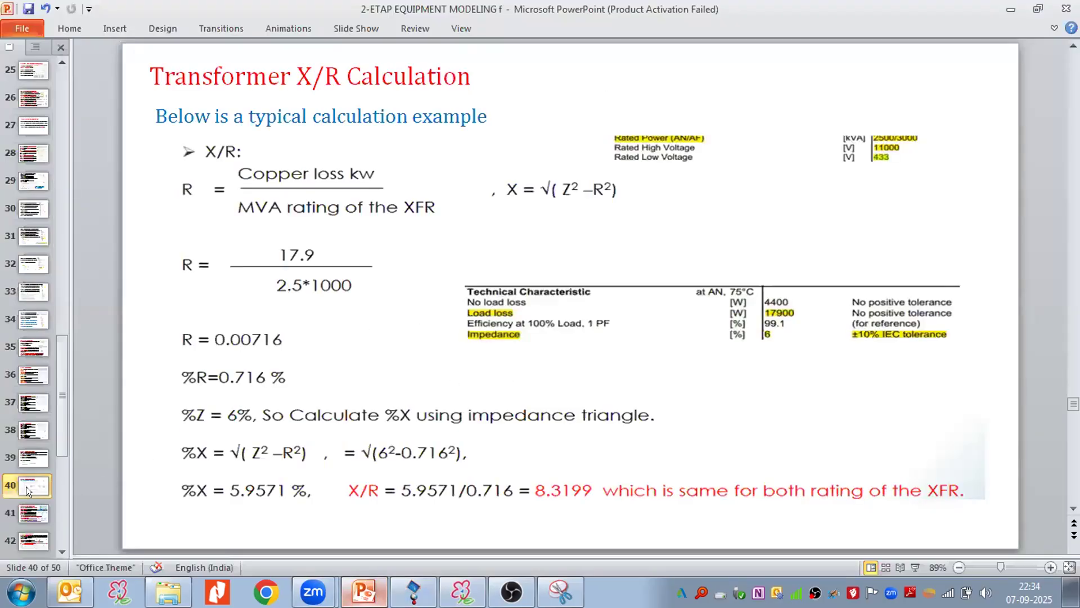
pyautogui.scroll(-1, 26, 486)
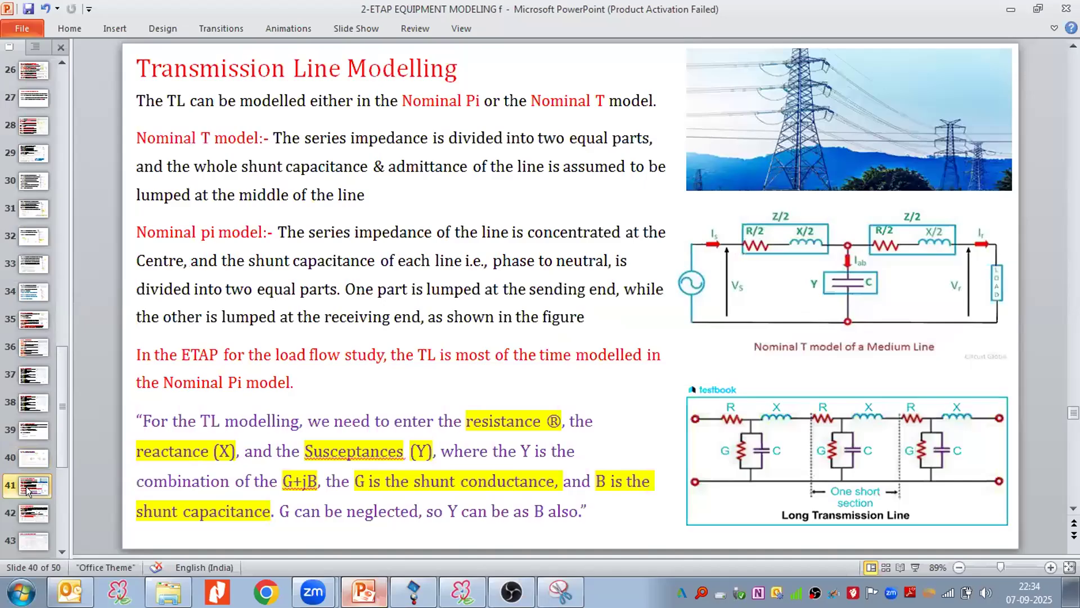
pyautogui.click(31, 456)
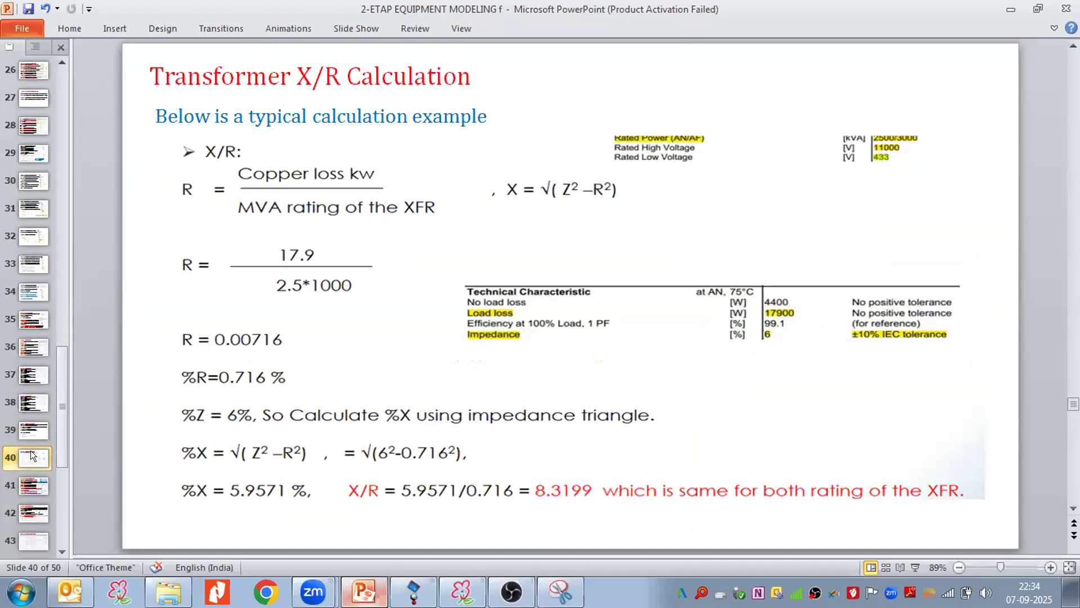
# Return to ETAP and accept the edited data of transformer T28.
pyautogui.click(413, 585)
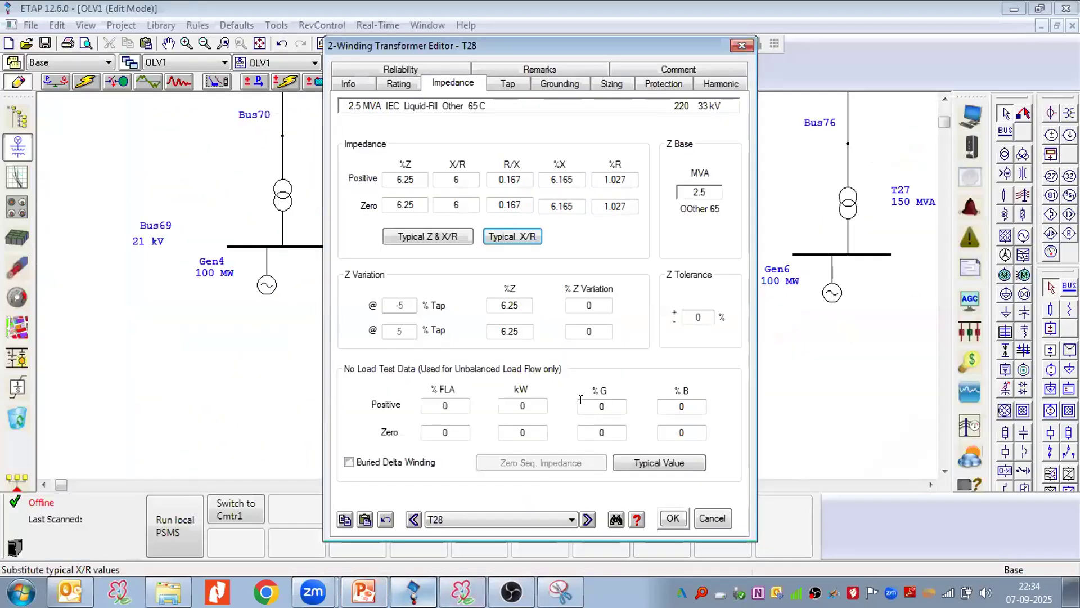
pyautogui.click(669, 517)
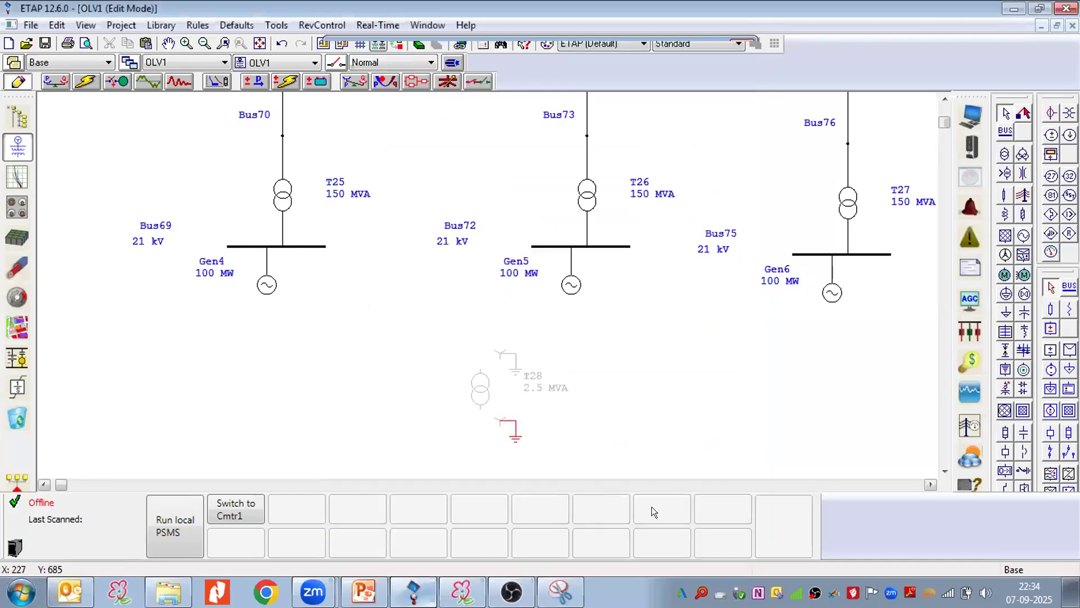
# Turn off the grounding element symbols for transformer T28 and accept the change.
pyautogui.click(482, 396)
pyautogui.doubleClick(482, 395)
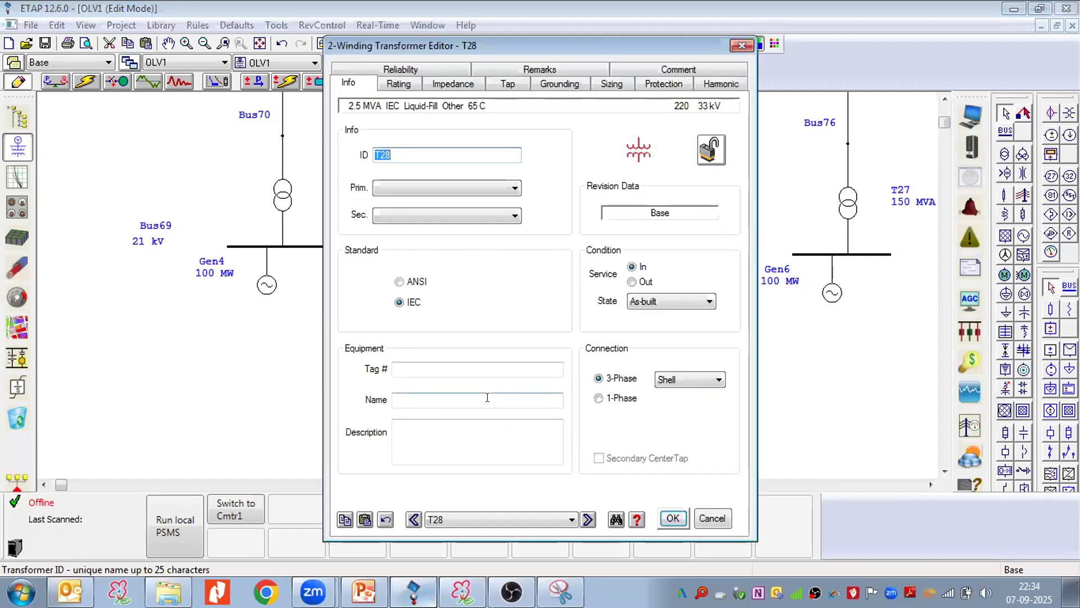
pyautogui.click(551, 82)
pyautogui.click(358, 185)
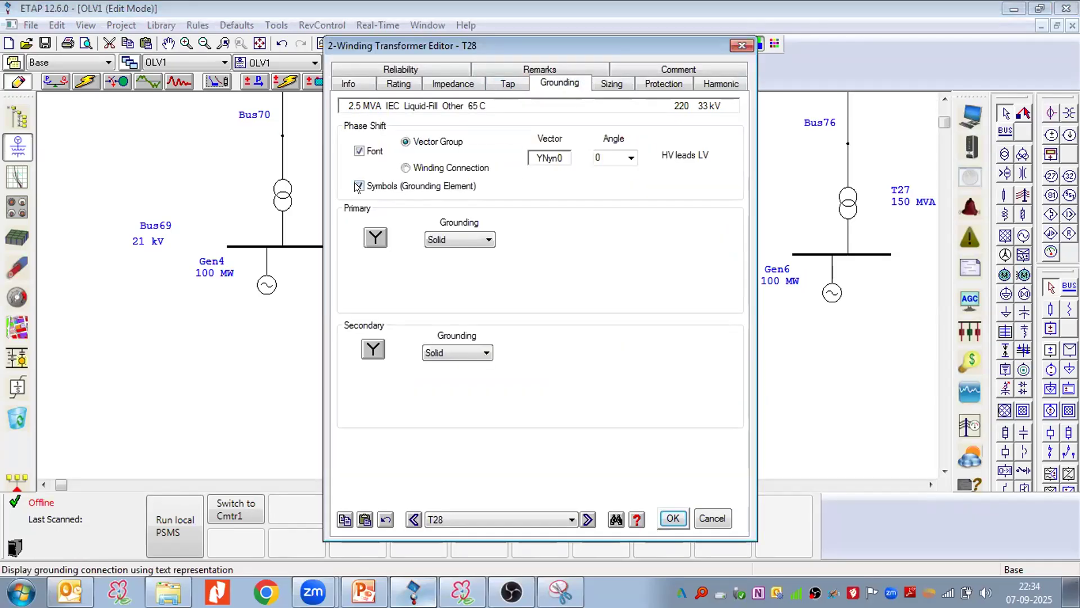
pyautogui.click(672, 519)
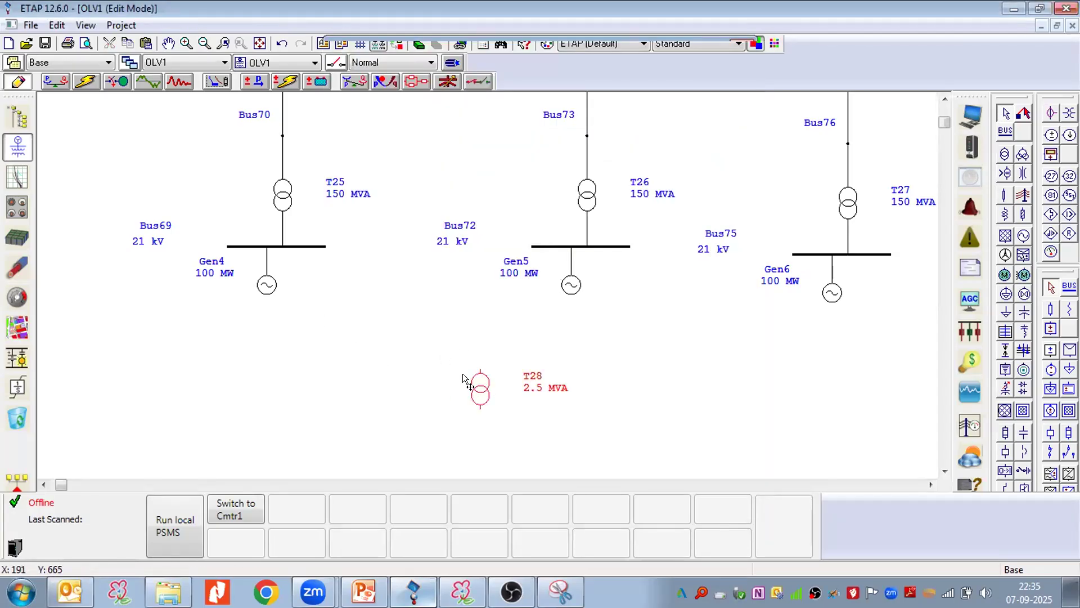
# Place a new transmission line beside transformer T28 in the one-line diagram and open its data for editing.
pyautogui.scroll(3, 287, 327)
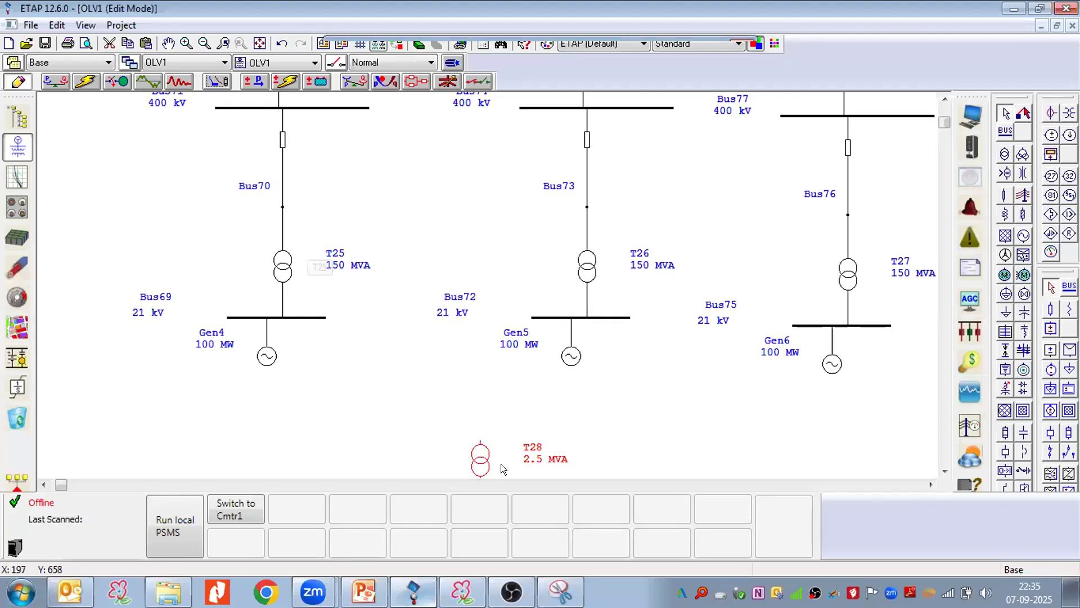
pyautogui.scroll(3, 351, 367)
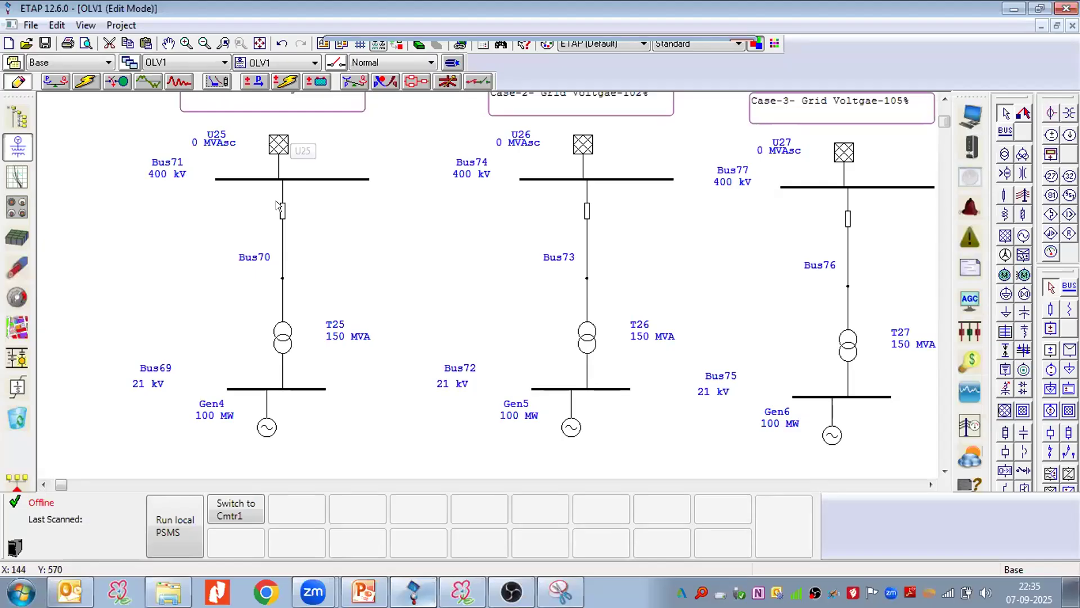
pyautogui.scroll(-3, 556, 379)
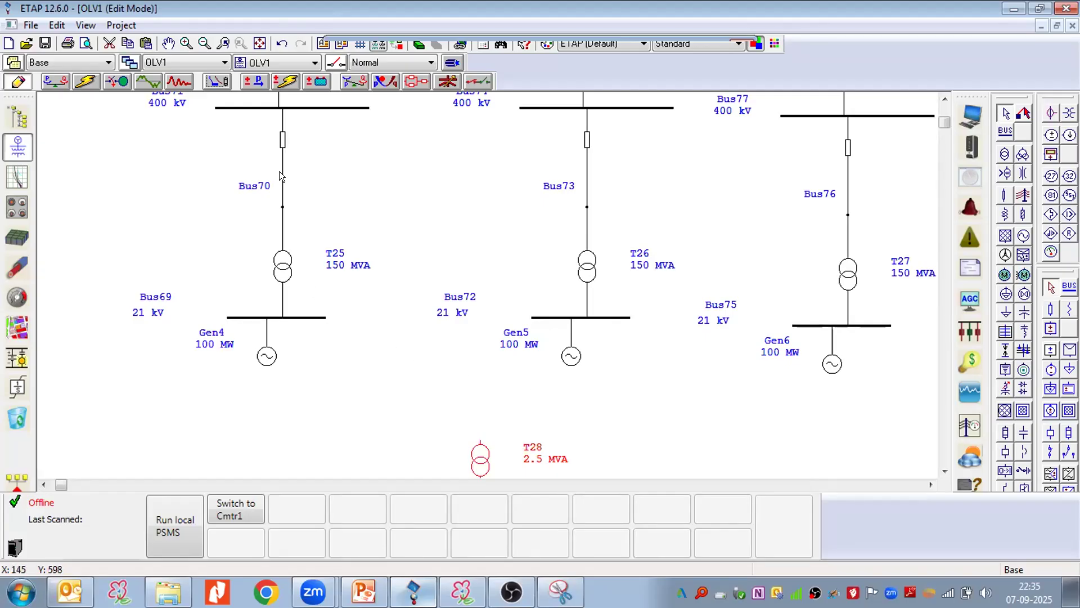
pyautogui.click(280, 139)
pyautogui.click(639, 417)
pyautogui.scroll(-3, 639, 417)
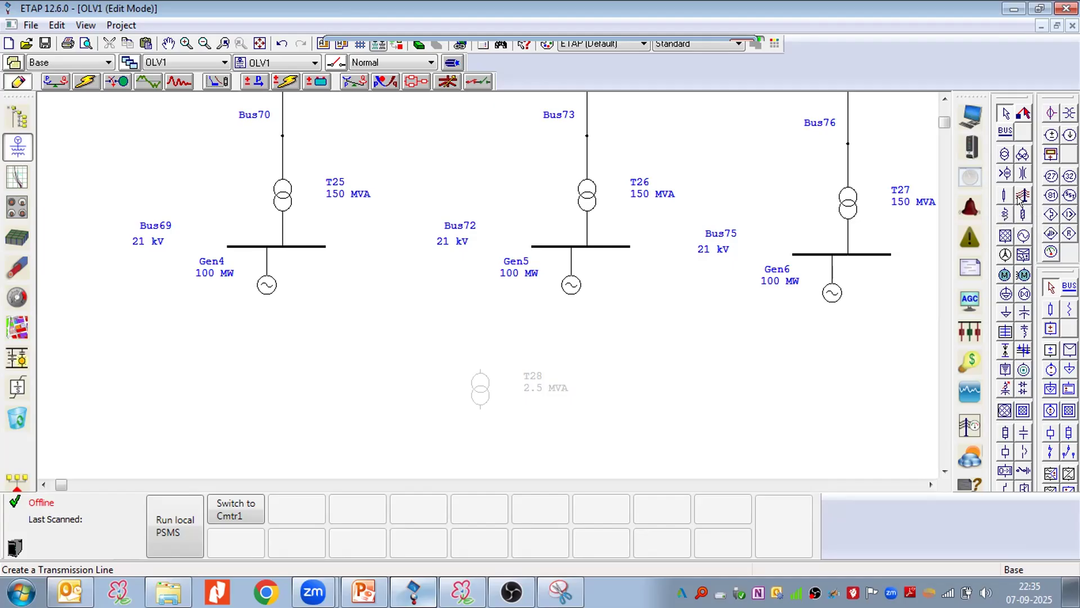
pyautogui.click(1023, 193)
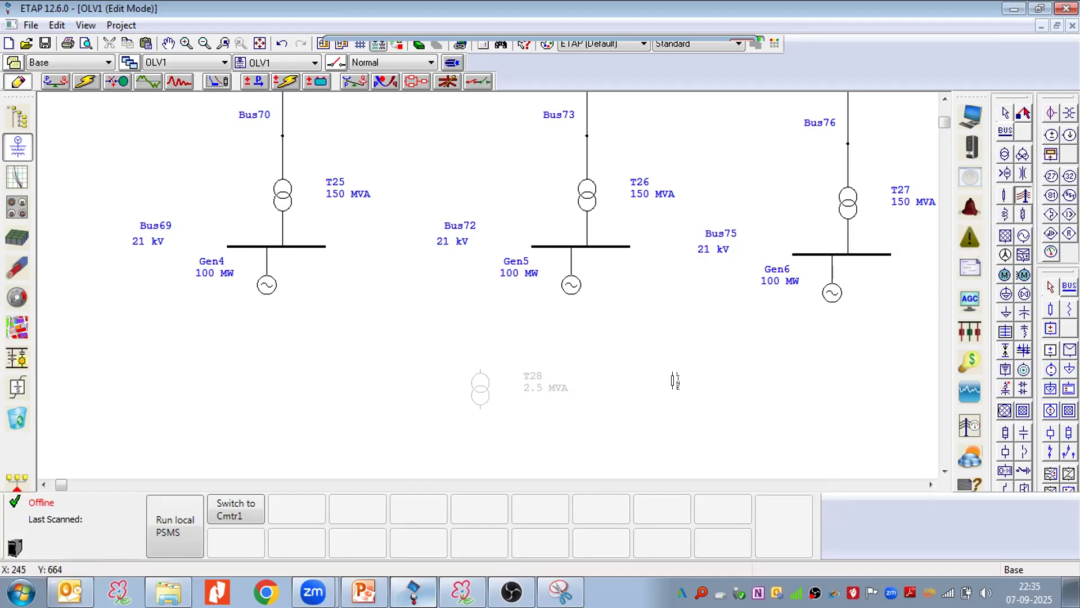
pyautogui.click(678, 381)
pyautogui.doubleClick(676, 380)
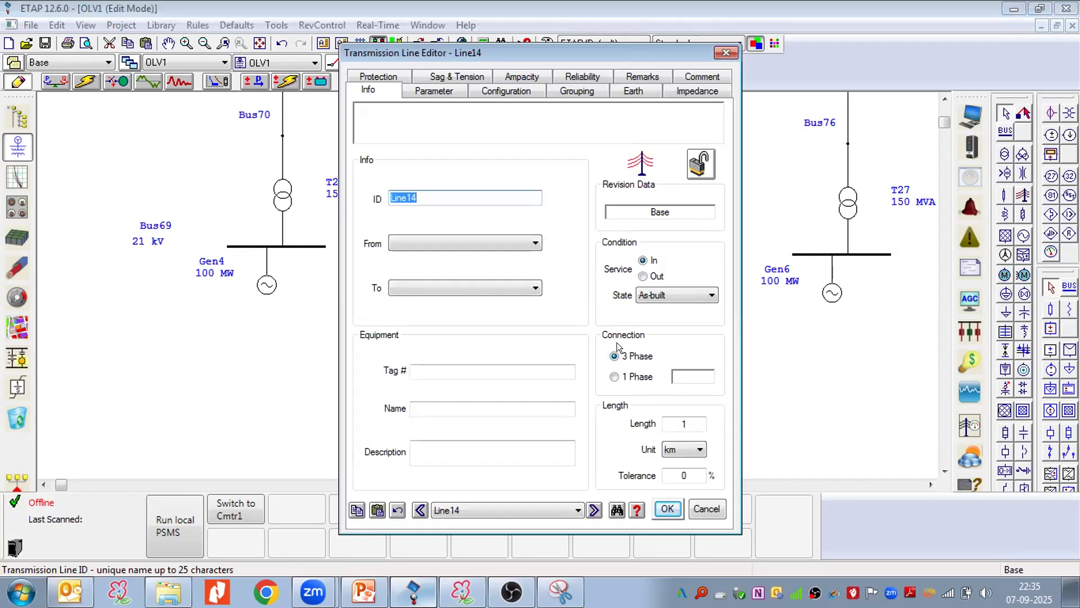
# Examine the new transmission line's length entry and the available length units.
pyautogui.doubleClick(684, 424)
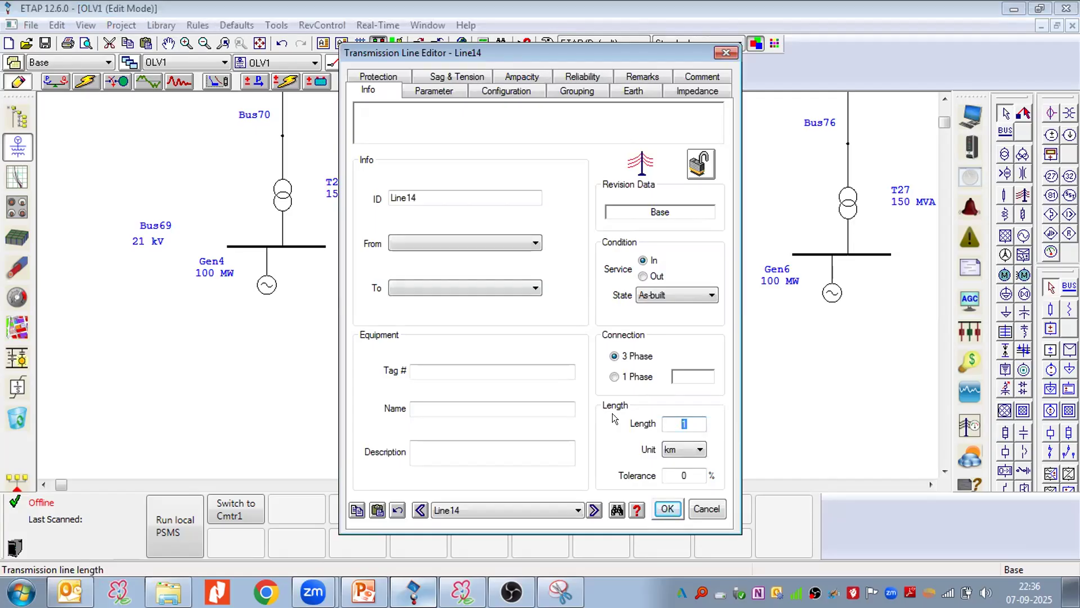
pyautogui.click(692, 424)
pyautogui.click(684, 452)
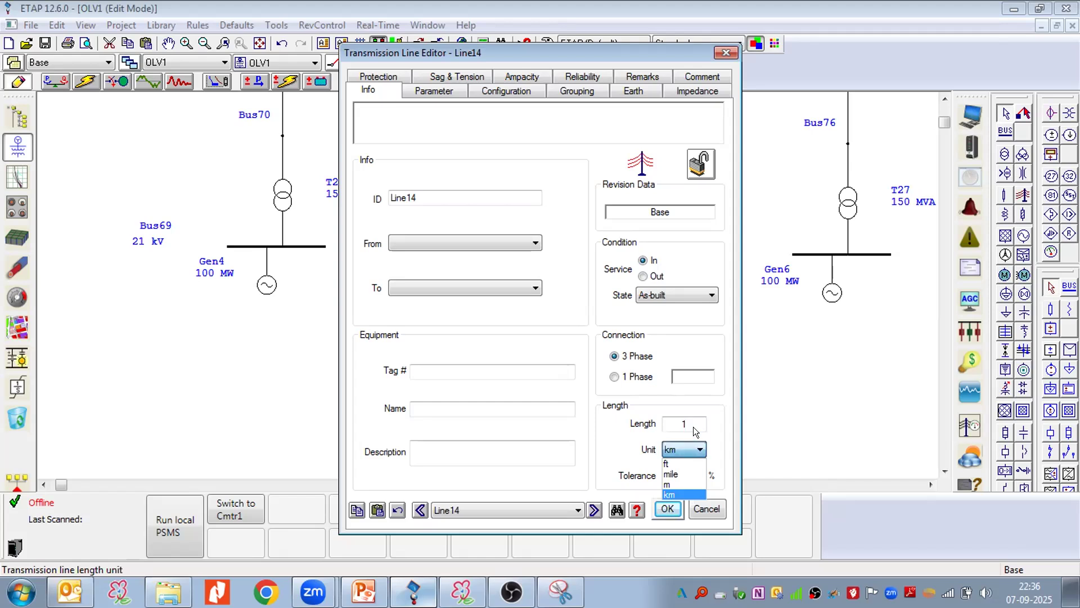
pyautogui.click(715, 416)
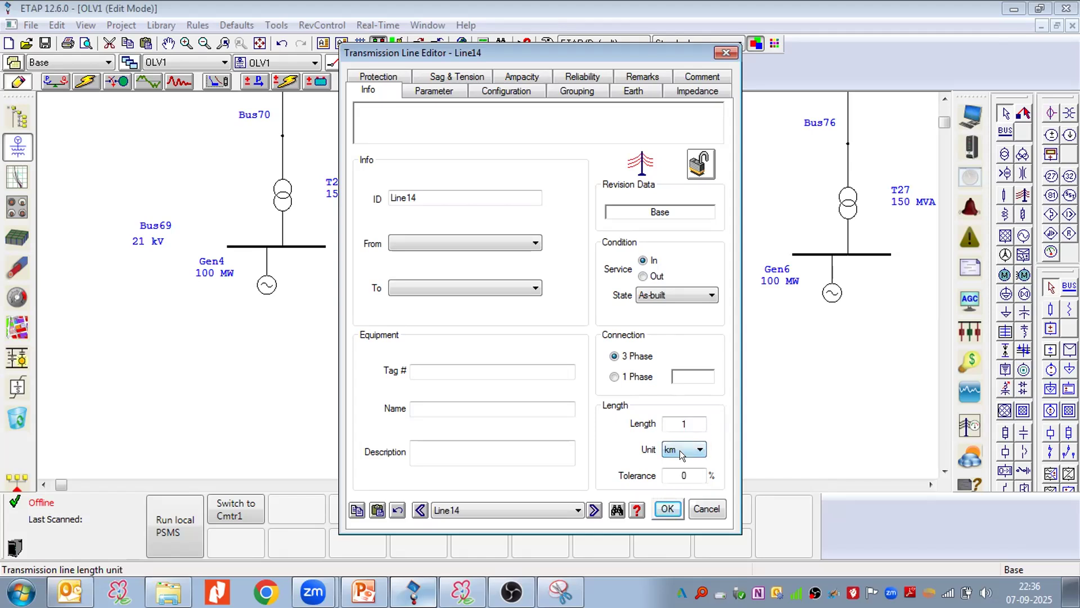
# Compare the Pirelli library sources and assign the metric 50 Hz Pirelli AAAC CHLORINE 34.4 mm² phase conductor to the line.
pyautogui.click(428, 92)
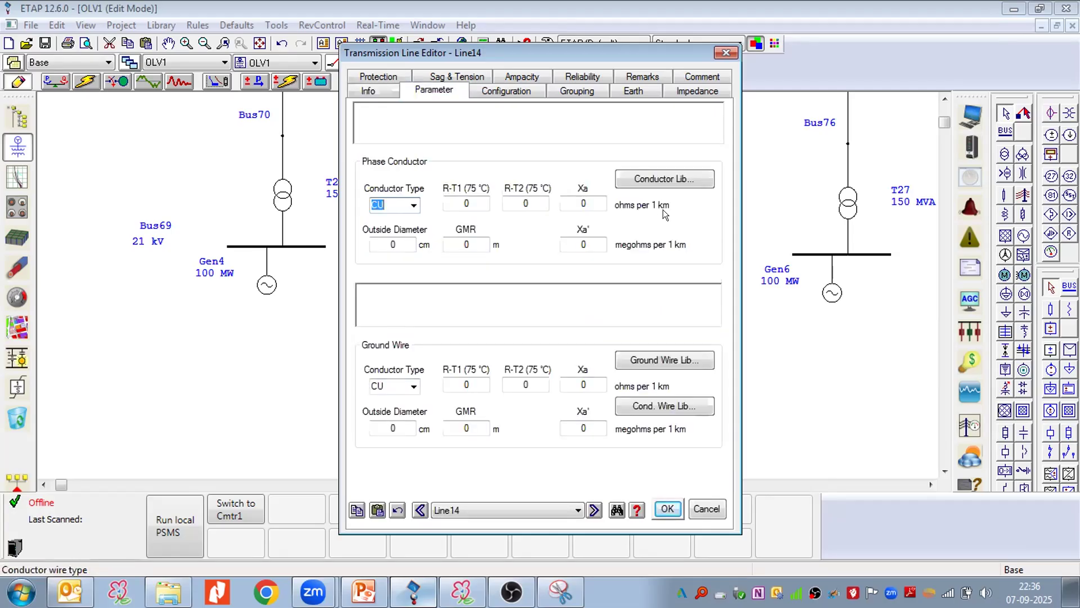
pyautogui.click(675, 178)
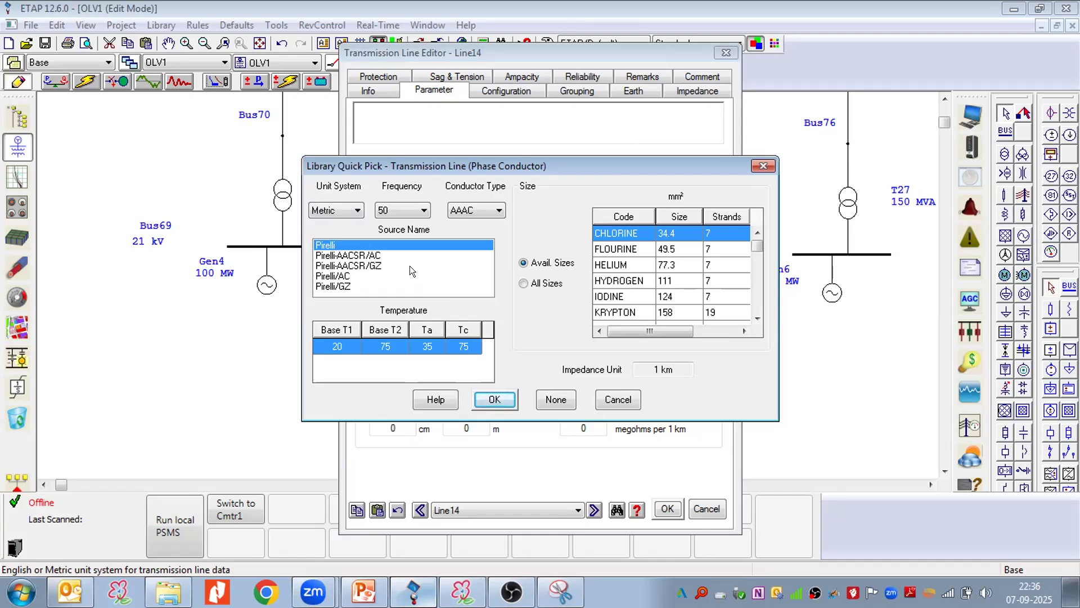
pyautogui.click(337, 255)
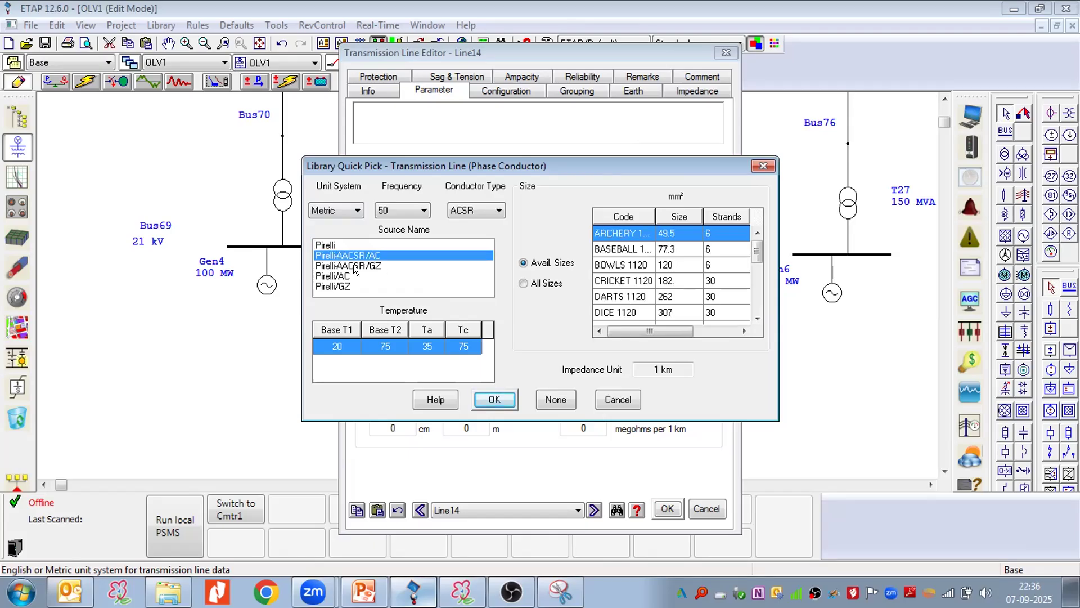
pyautogui.click(351, 266)
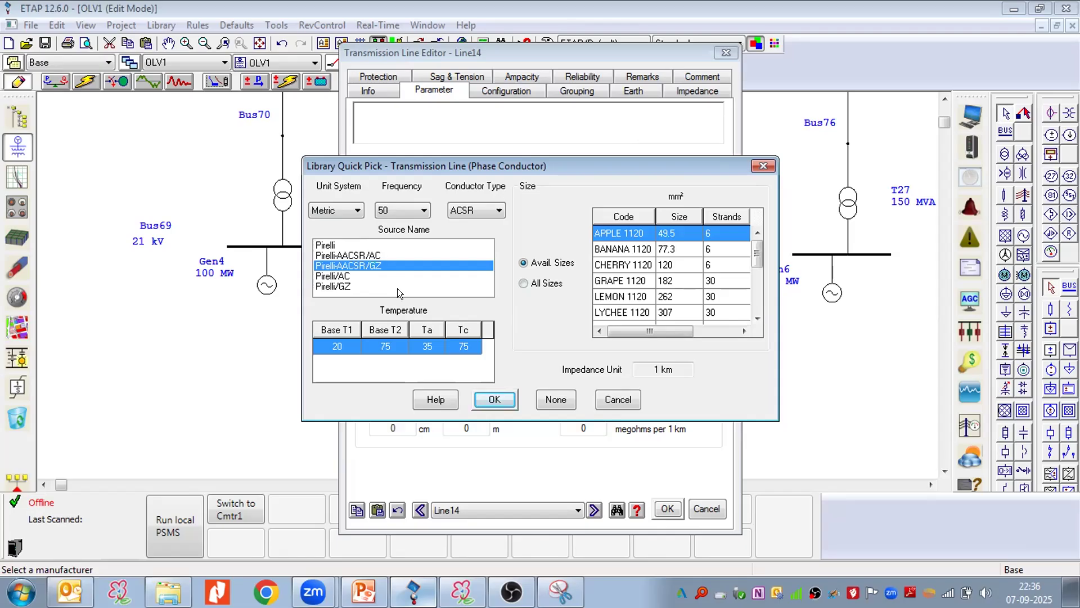
pyautogui.click(331, 247)
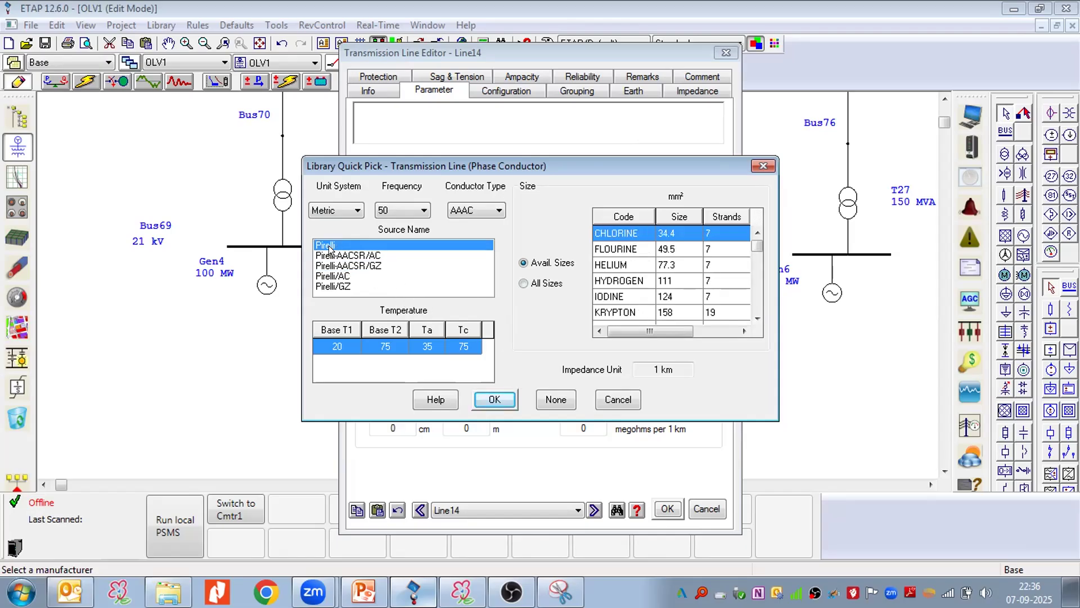
pyautogui.click(489, 399)
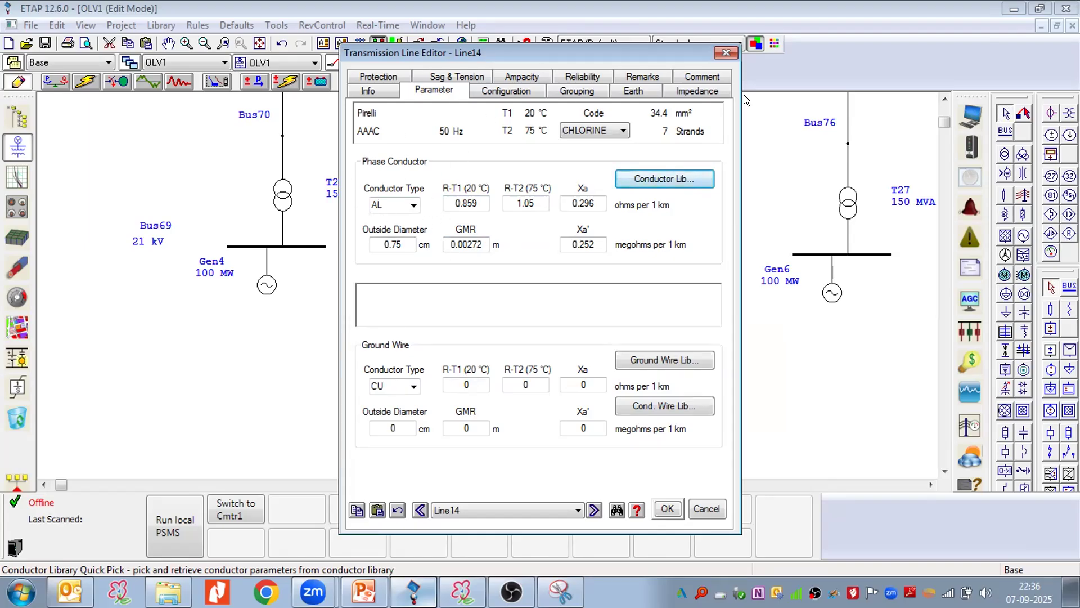
# Examine the line's per-phase R, X and Y entries for the positive, negative and zero sequences.
pyautogui.click(696, 91)
pyautogui.moveTo(415, 200); pyautogui.dragTo(405, 207)
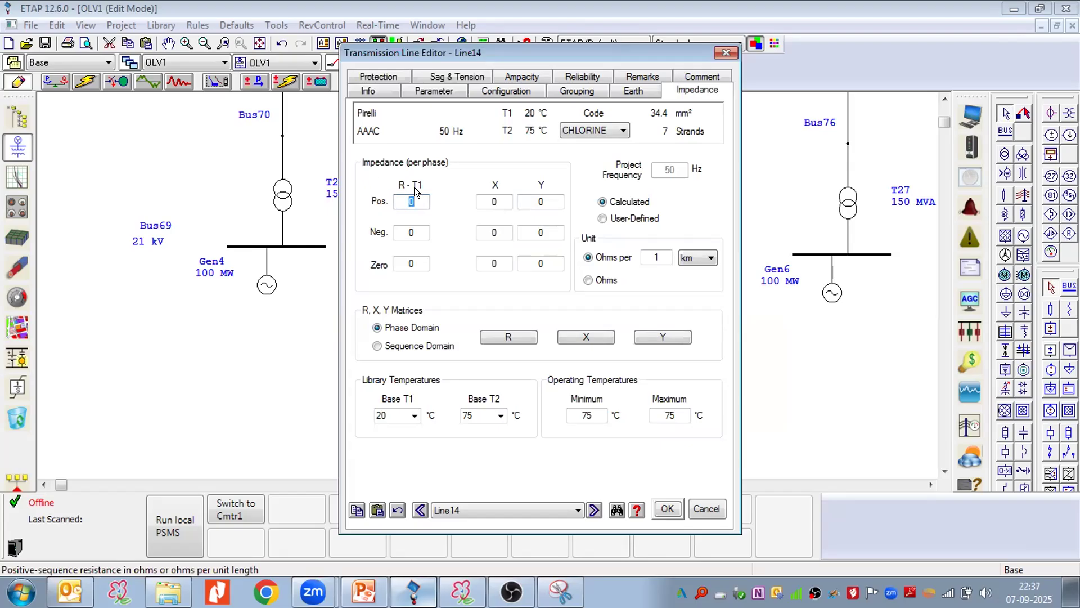
pyautogui.press('Tab')
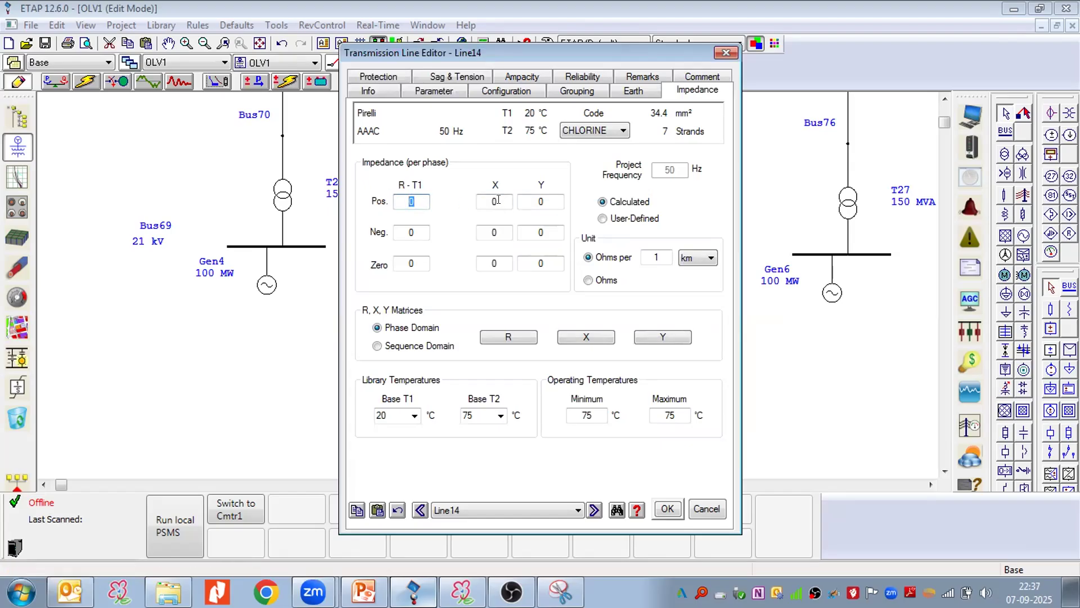
pyautogui.click(541, 202)
pyautogui.click(542, 228)
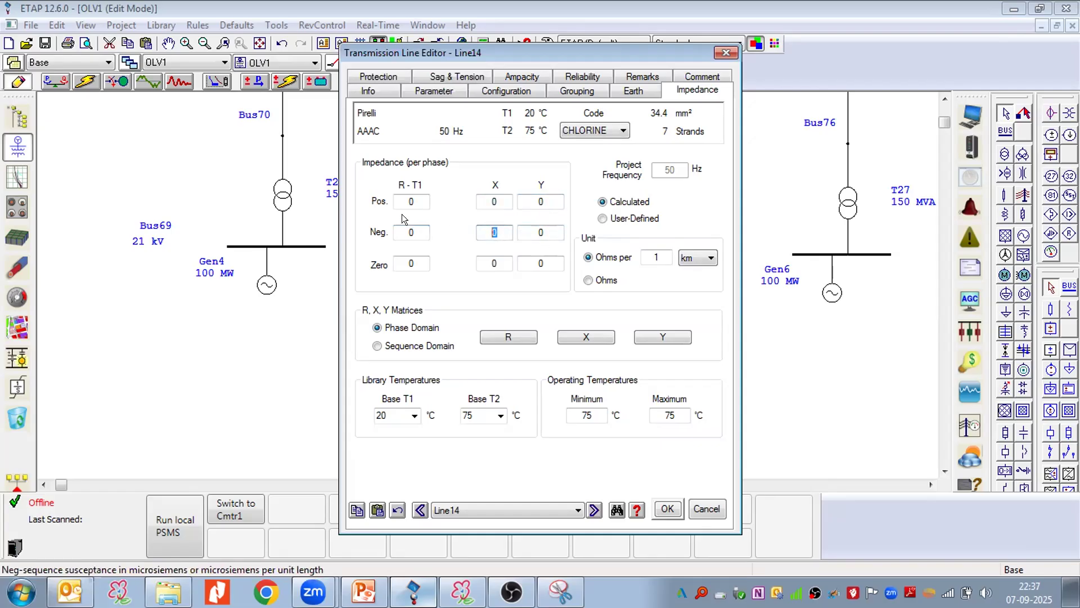
pyautogui.click(415, 232)
pyautogui.click(441, 87)
# For the line's horizontal configuration, set the phase height to 24 m and the AB and BC spacings to 6 m.
pyautogui.click(504, 93)
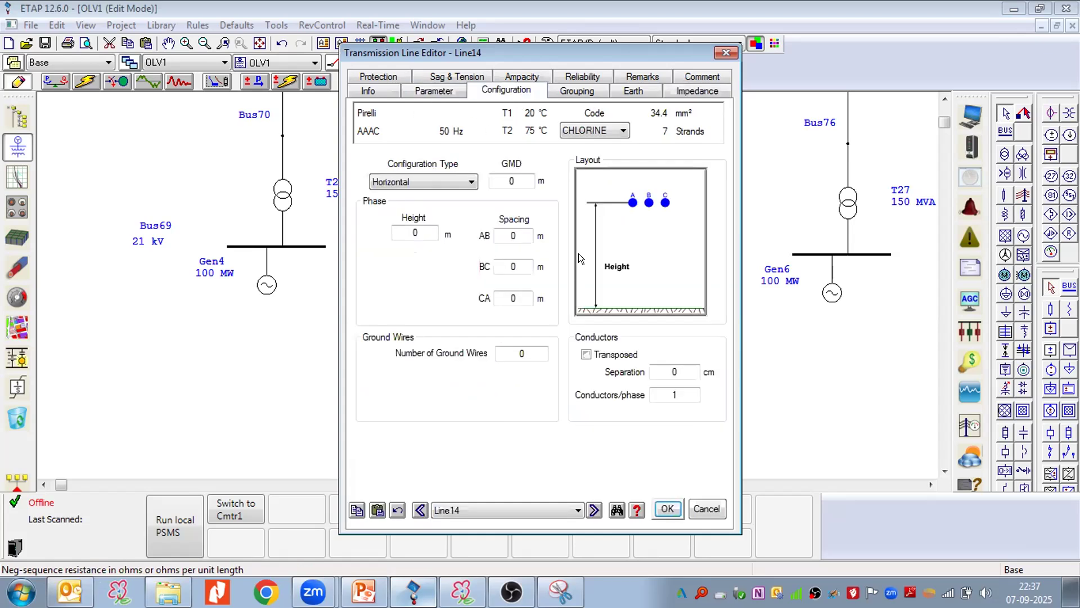
pyautogui.click(415, 233)
pyautogui.write('24')
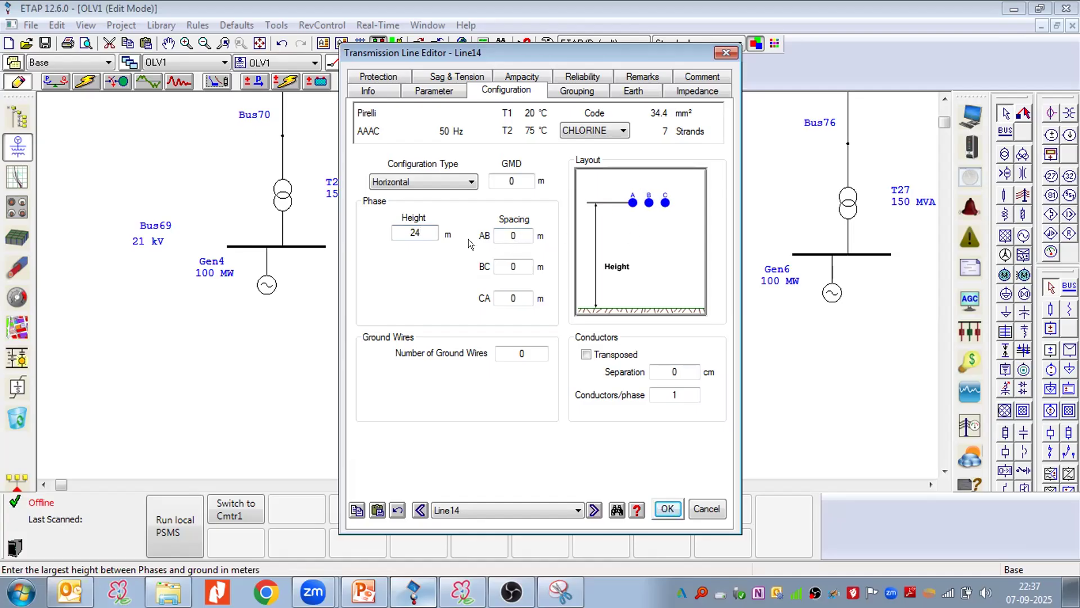
pyautogui.press('Tab')
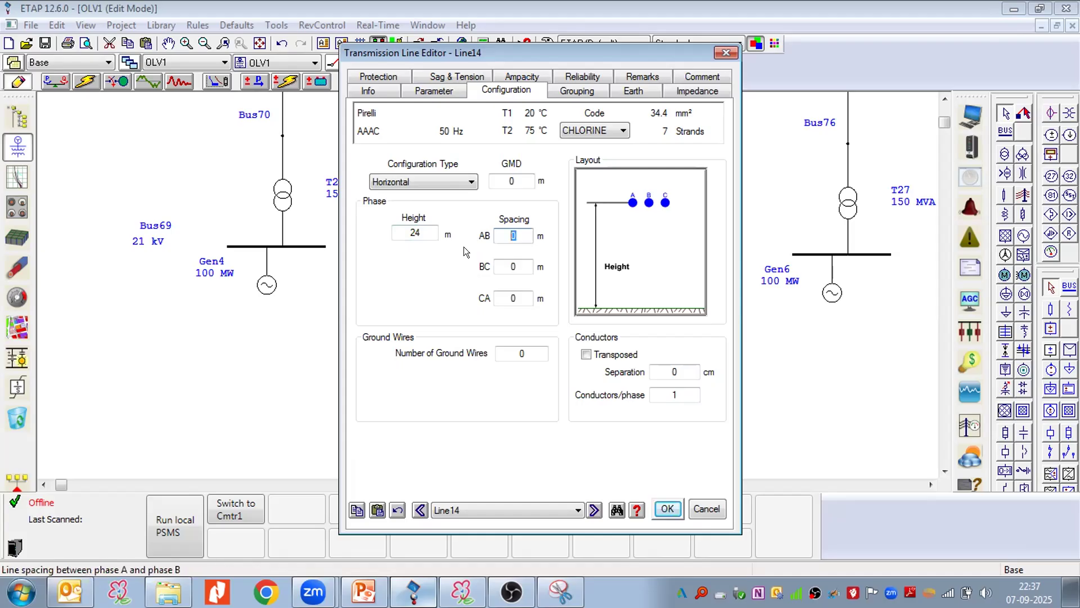
pyautogui.write('6')
pyautogui.press('Tab')
pyautogui.write('6')
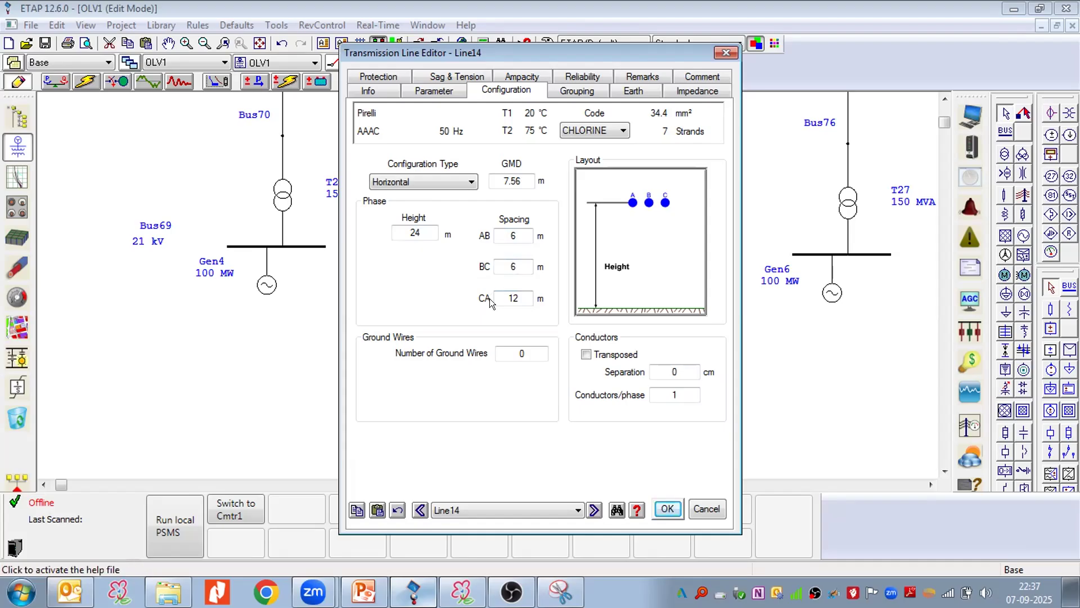
pyautogui.click(522, 353)
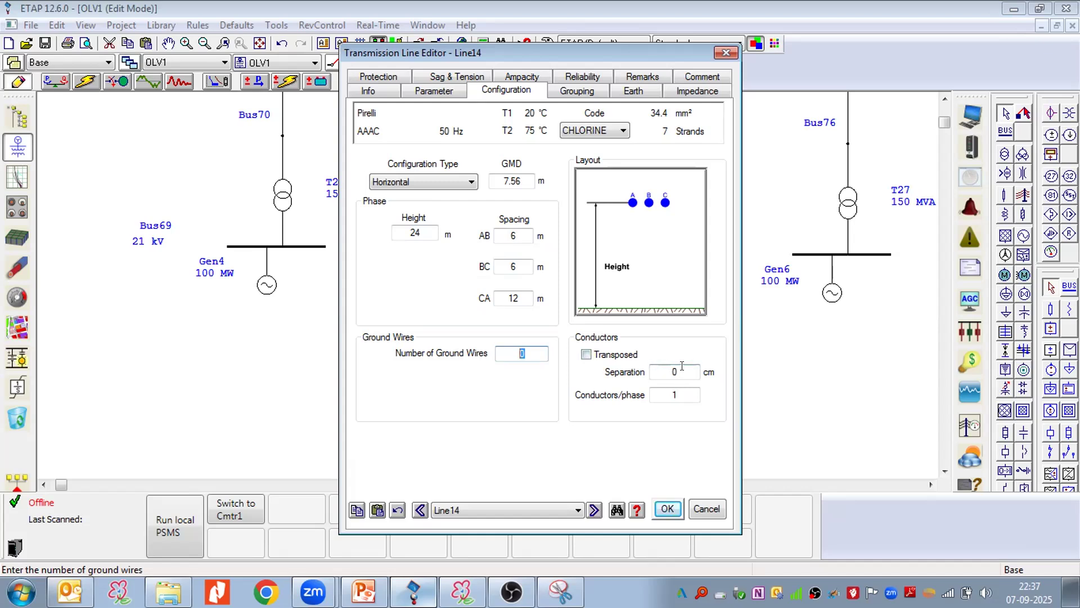
pyautogui.click(681, 396)
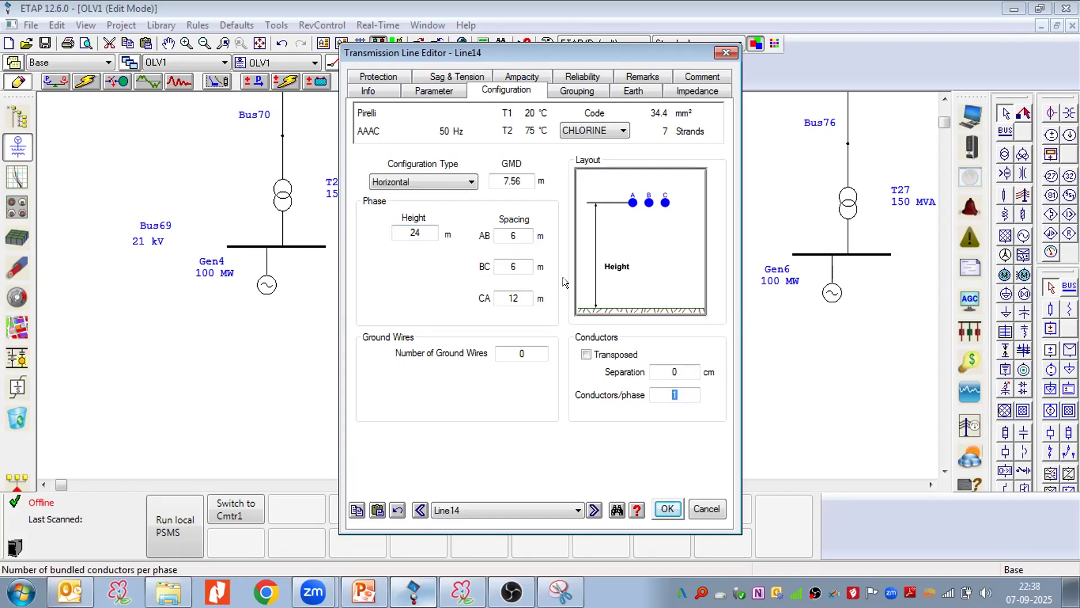
# View the Transmission Line Modelling slide in PowerPoint and return to the line's configuration data in ETAP.
pyautogui.click(364, 591)
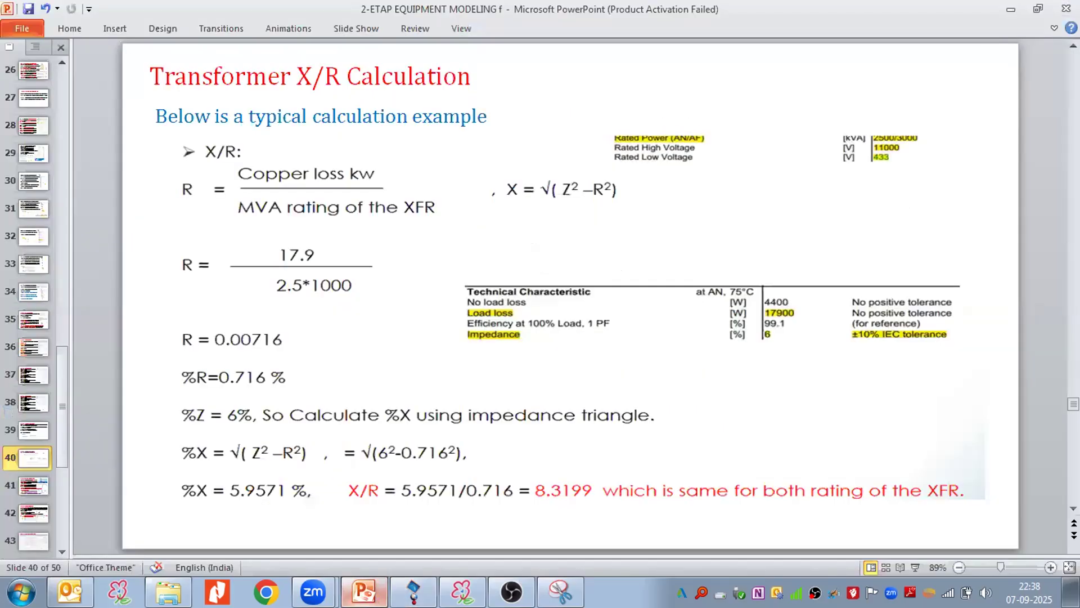
pyautogui.click(36, 487)
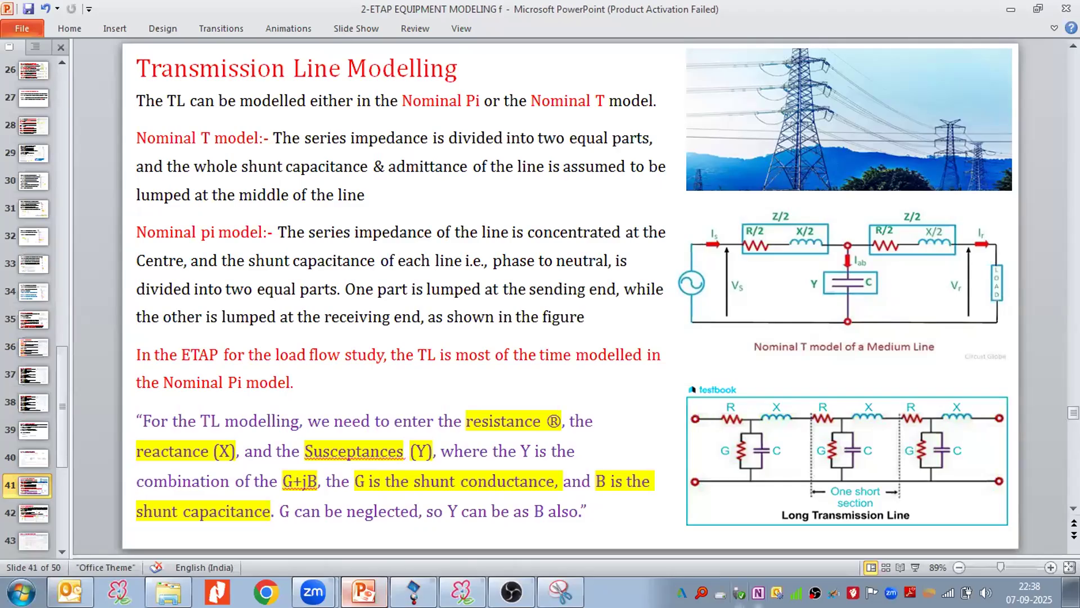
pyautogui.click(461, 591)
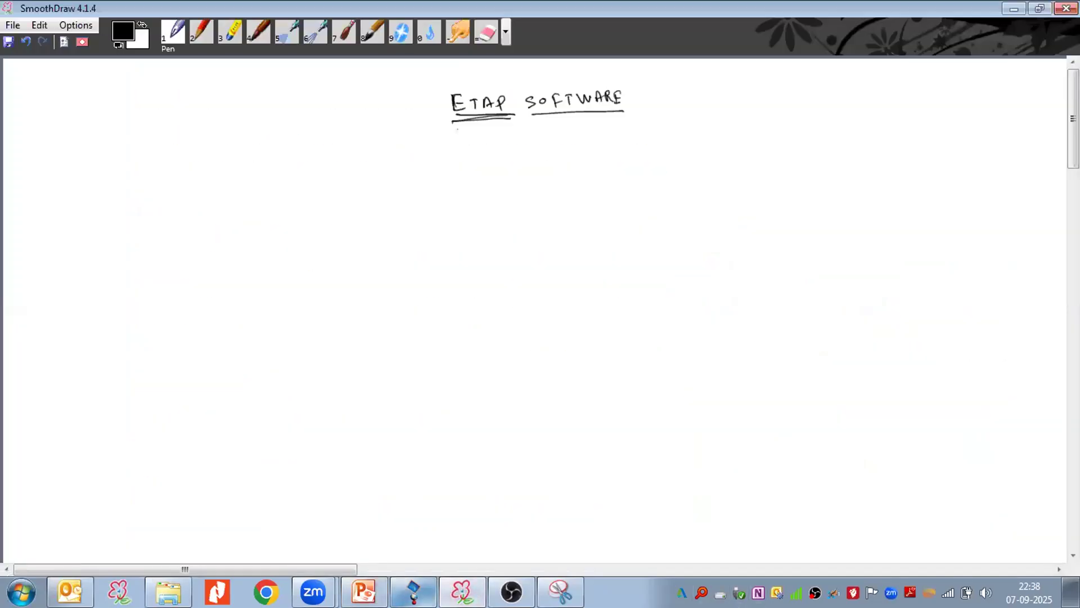
pyautogui.click(413, 591)
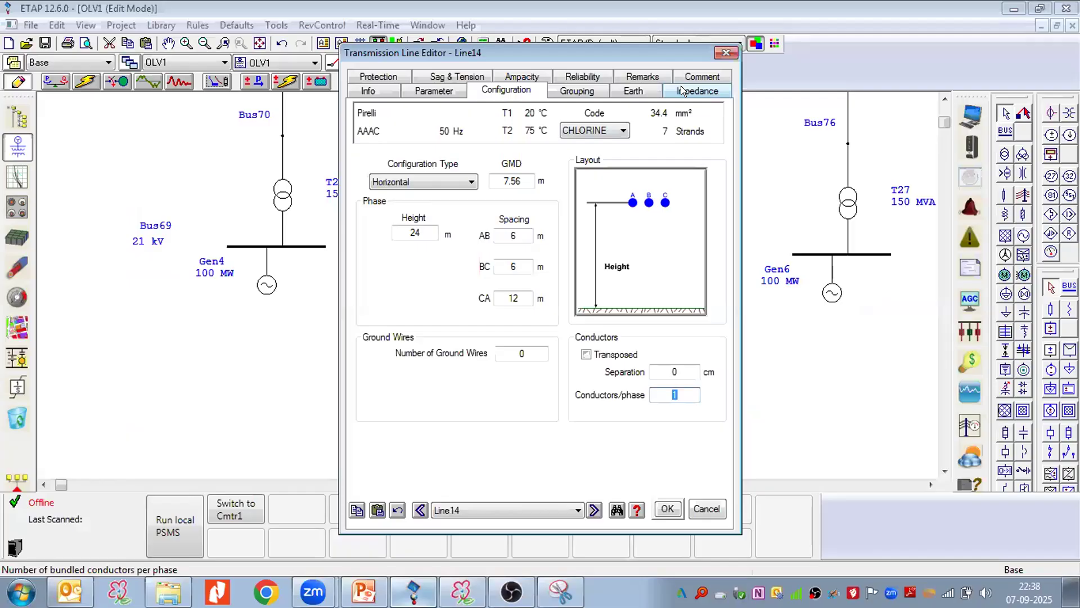
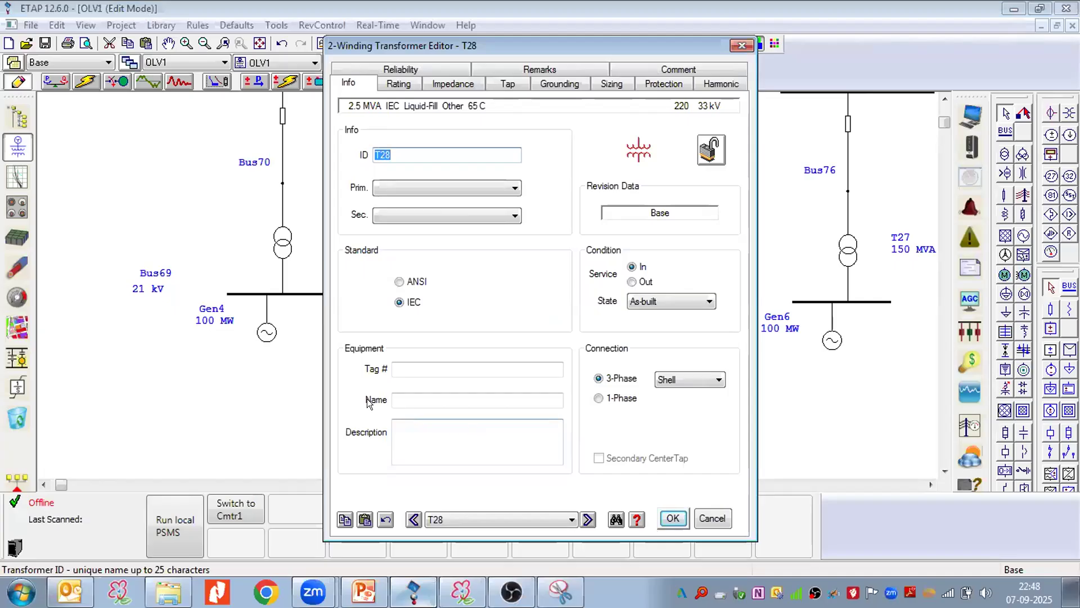
# Review transformer T28's rating data, then close its editor and switch to the SmoothDraw whiteboard.
pyautogui.click(393, 83)
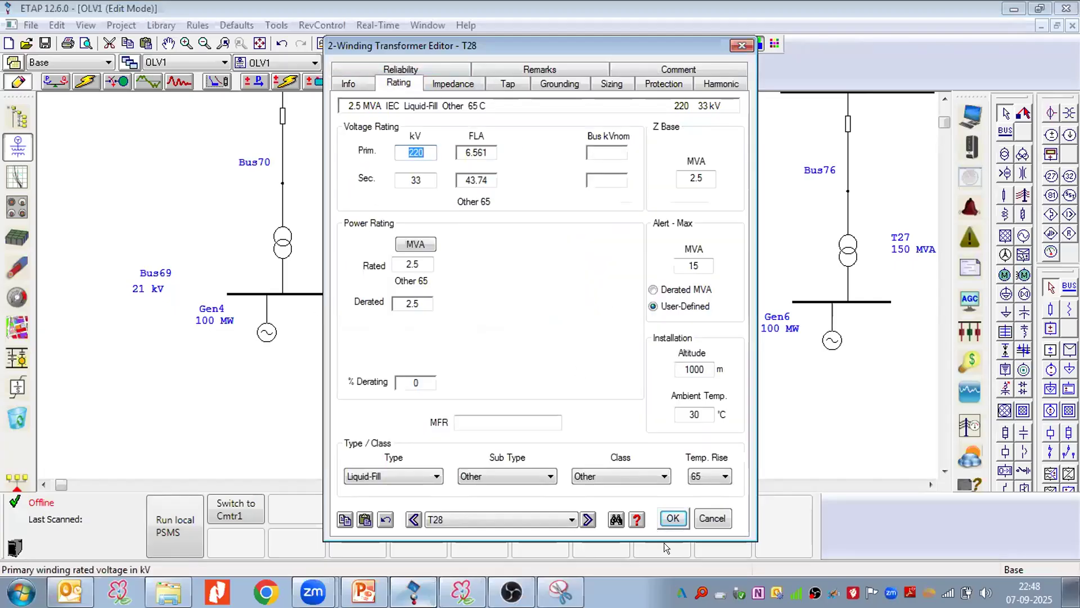
pyautogui.click(670, 516)
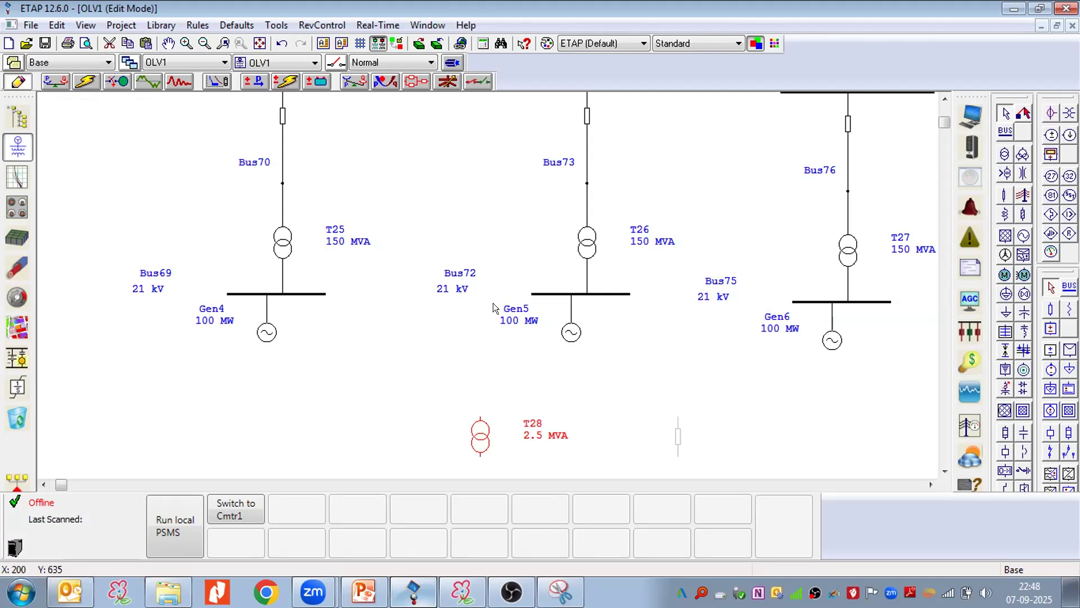
pyautogui.click(453, 586)
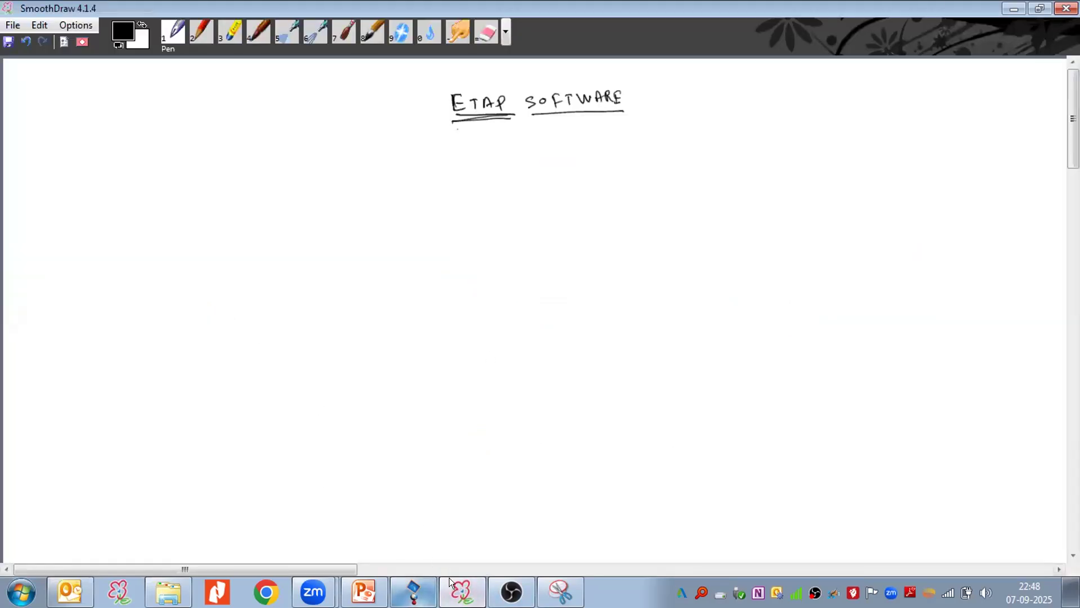
pyautogui.click(413, 591)
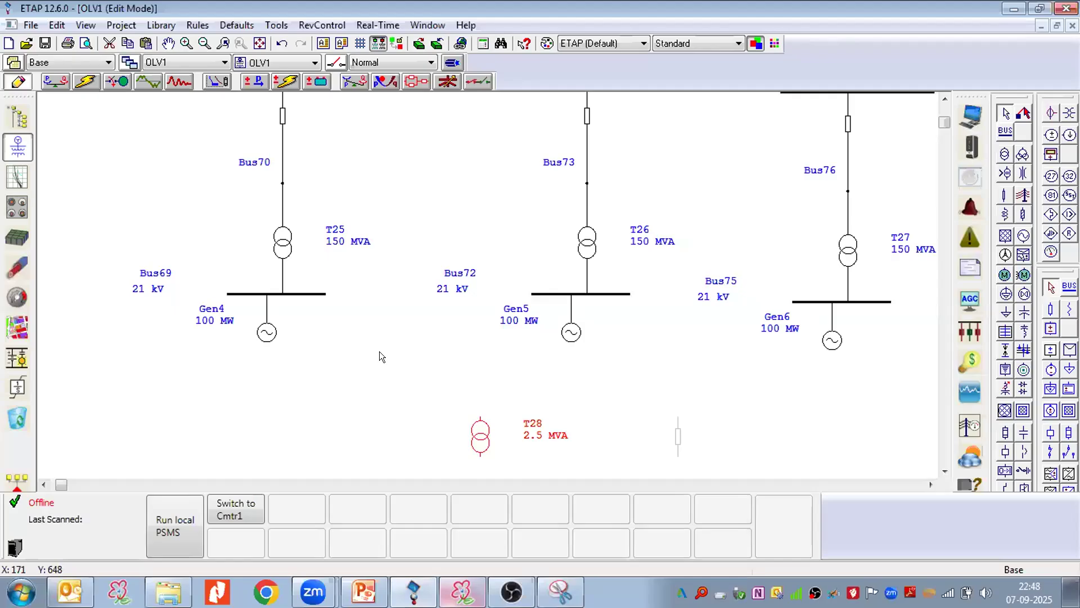
pyautogui.scroll(1, 379, 352)
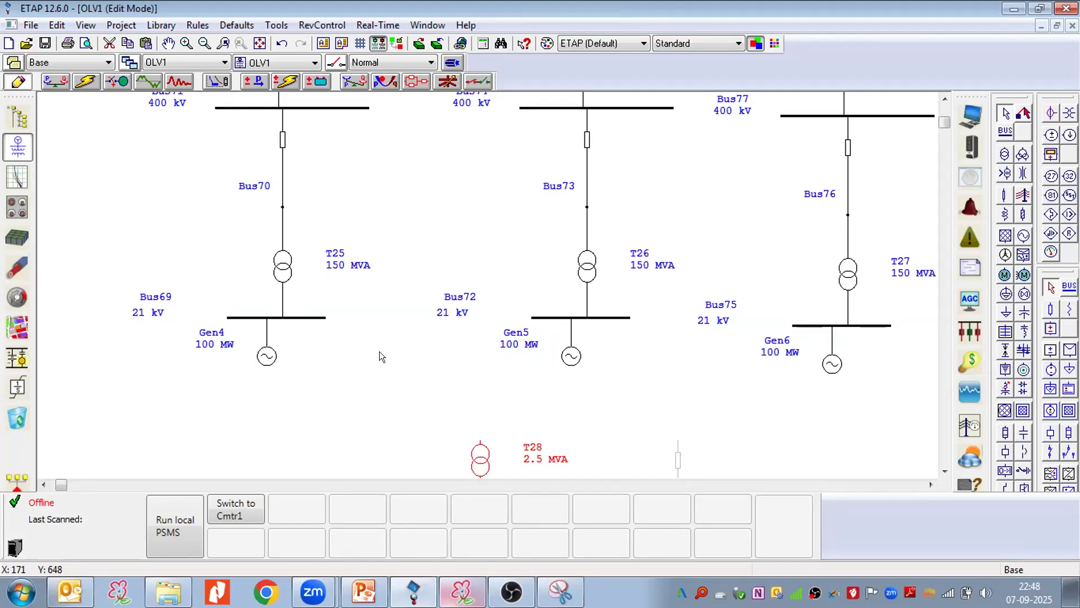
pyautogui.scroll(-1, 429, 431)
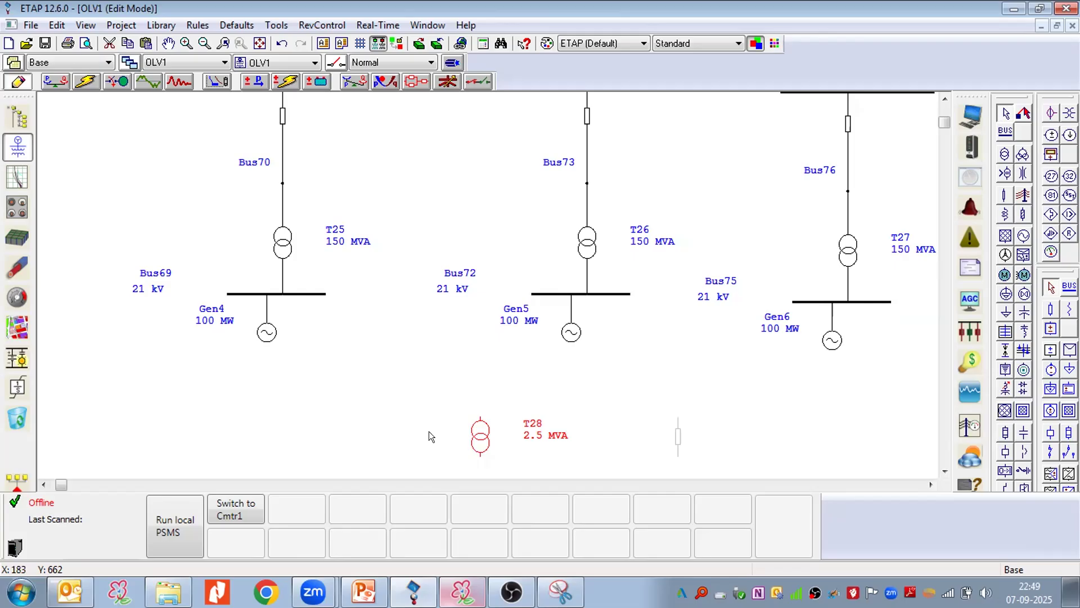
pyautogui.click(462, 591)
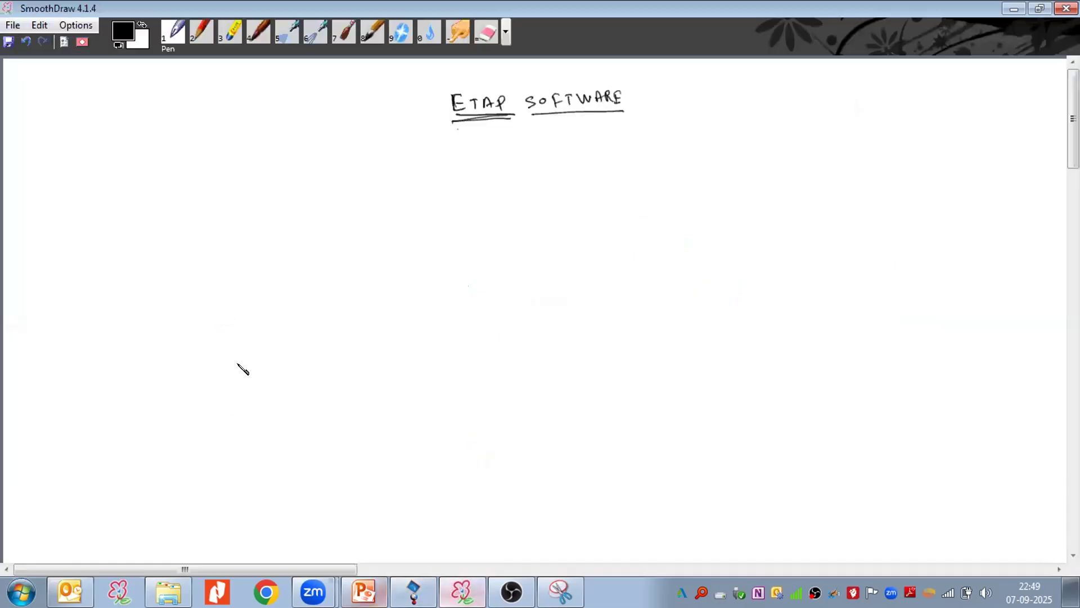
# Switch to the PowerPoint presentation and view the slide on inputs required for all ETAP studies.
pyautogui.click(367, 583)
pyautogui.click(39, 520)
pyautogui.click(31, 529)
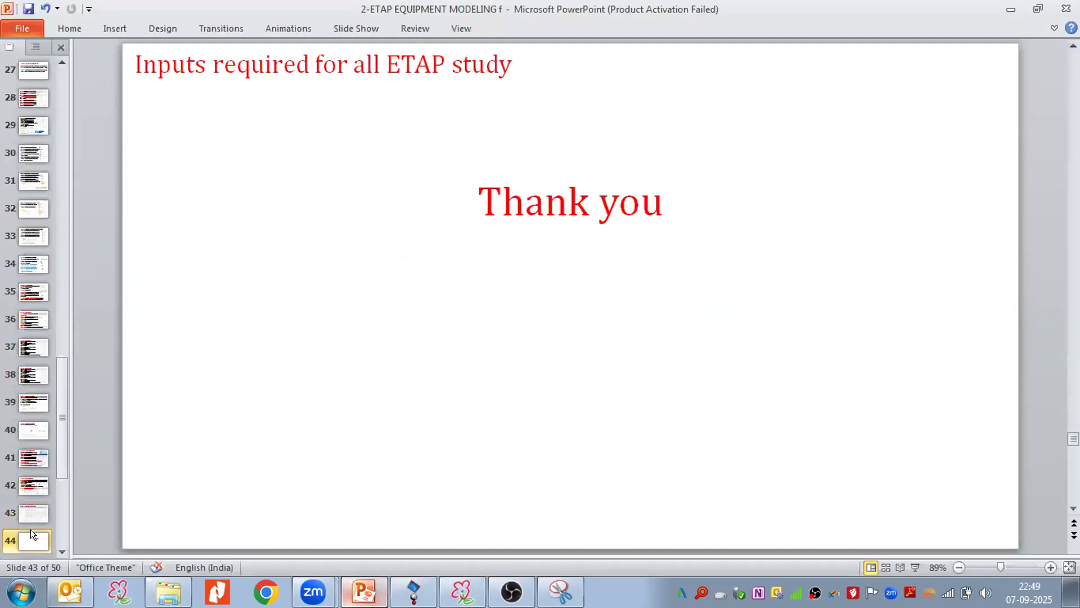
pyautogui.click(31, 512)
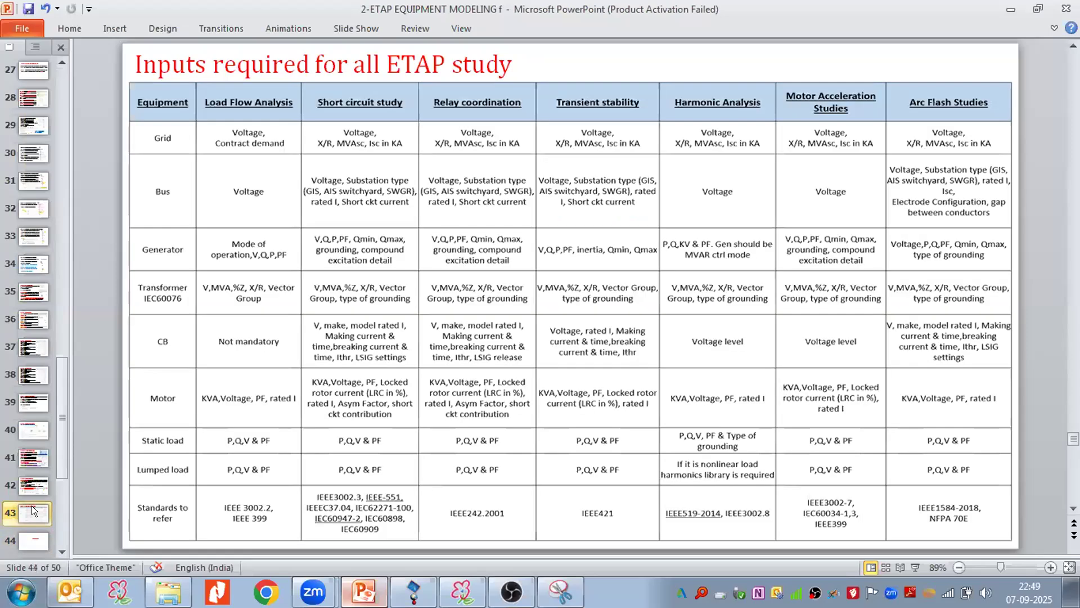
# Go back through the slides to the generator modelling section and view the Generator Rating slide.
pyautogui.press('Up')
pyautogui.press('Up')
pyautogui.press('Up')
pyautogui.press('Up')
pyautogui.press('Up')
pyautogui.press('Up')
pyautogui.press('Up')
pyautogui.press('Up')
pyautogui.press('Up')
pyautogui.press('Up')
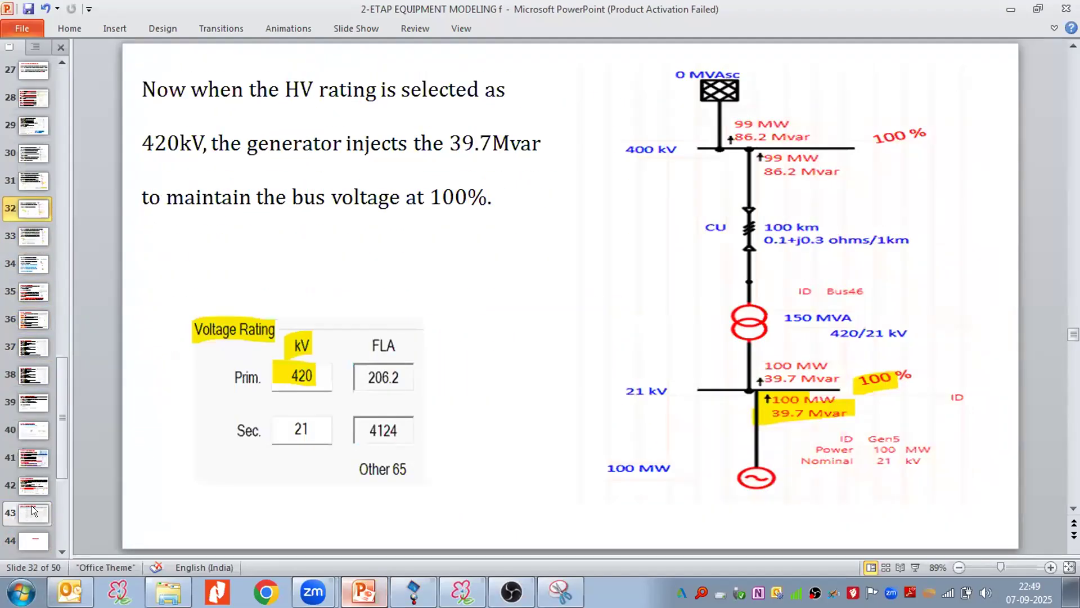
pyautogui.press('Up')
pyautogui.press('Up')
pyautogui.press('Up')
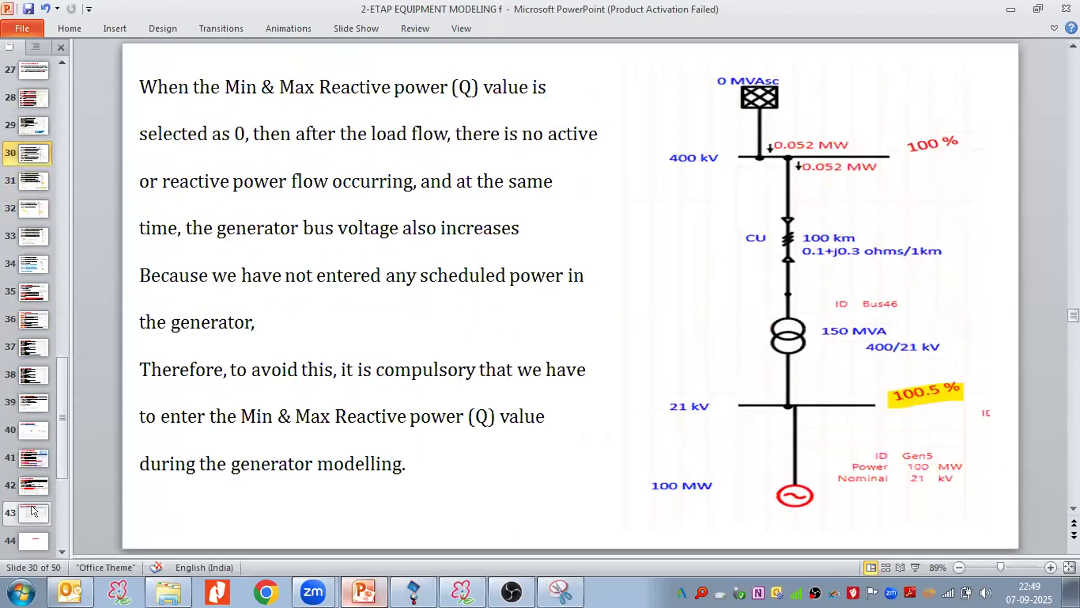
pyautogui.press('Up')
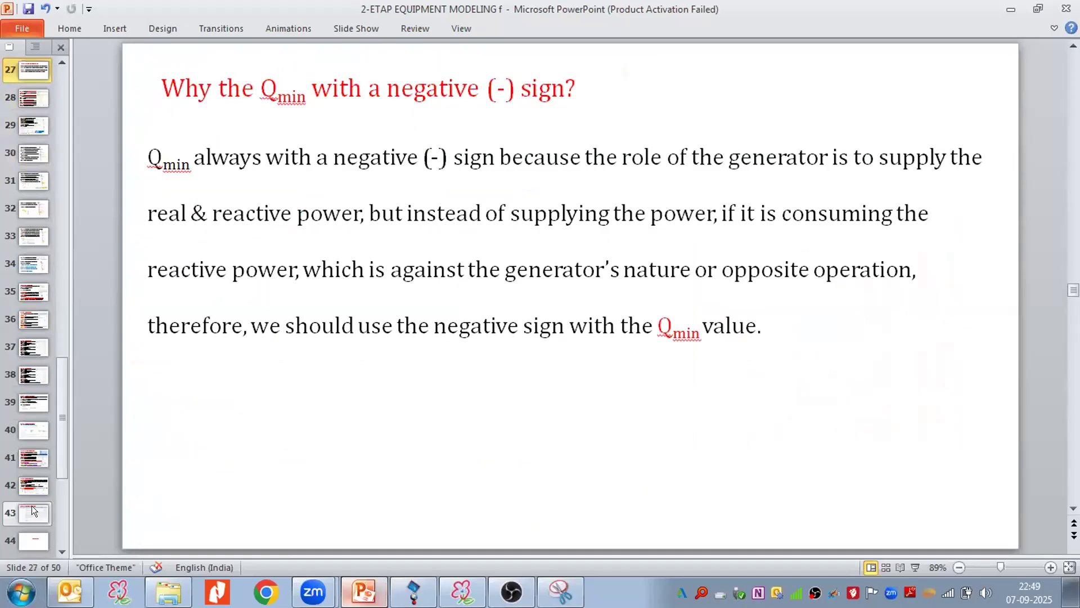
pyautogui.press('Up')
pyautogui.press('Up')
pyautogui.press('Up')
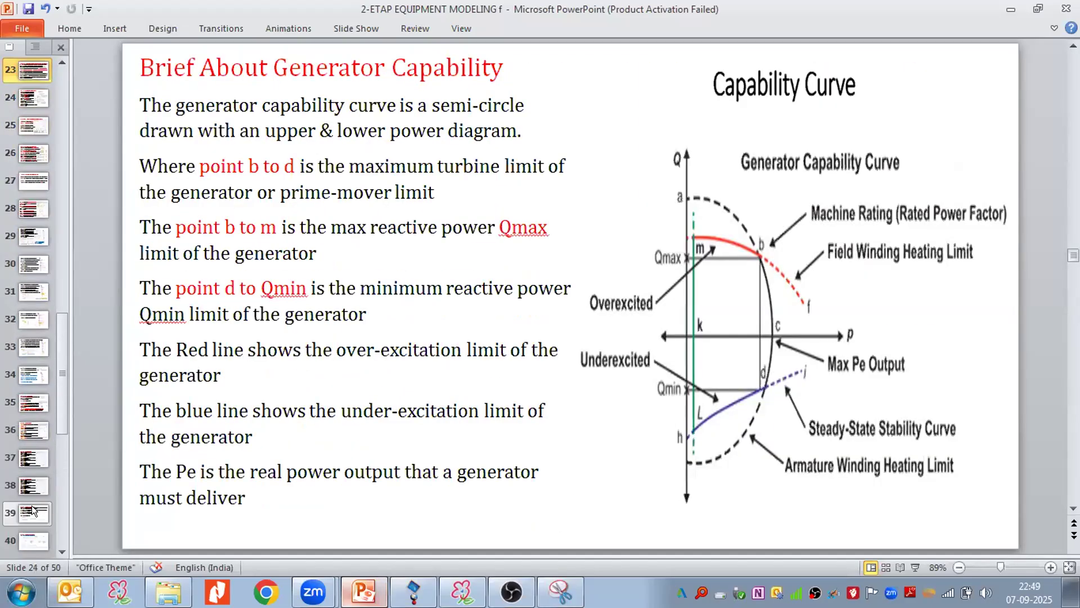
pyautogui.press('Up')
pyautogui.press('Up')
pyautogui.press('Up')
pyautogui.press('Up')
pyautogui.press('Up')
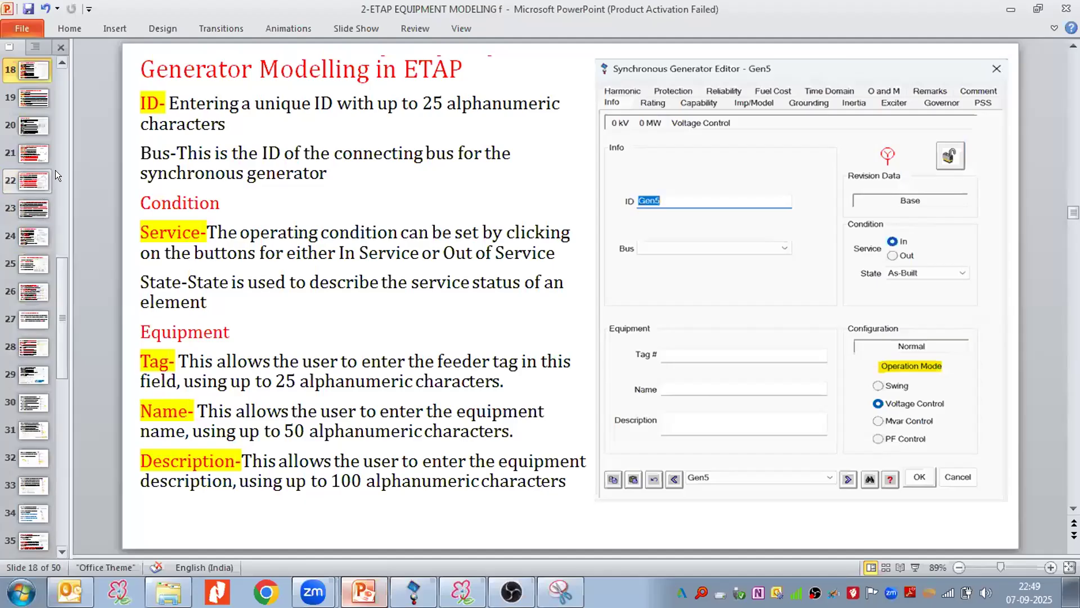
pyautogui.press('Down')
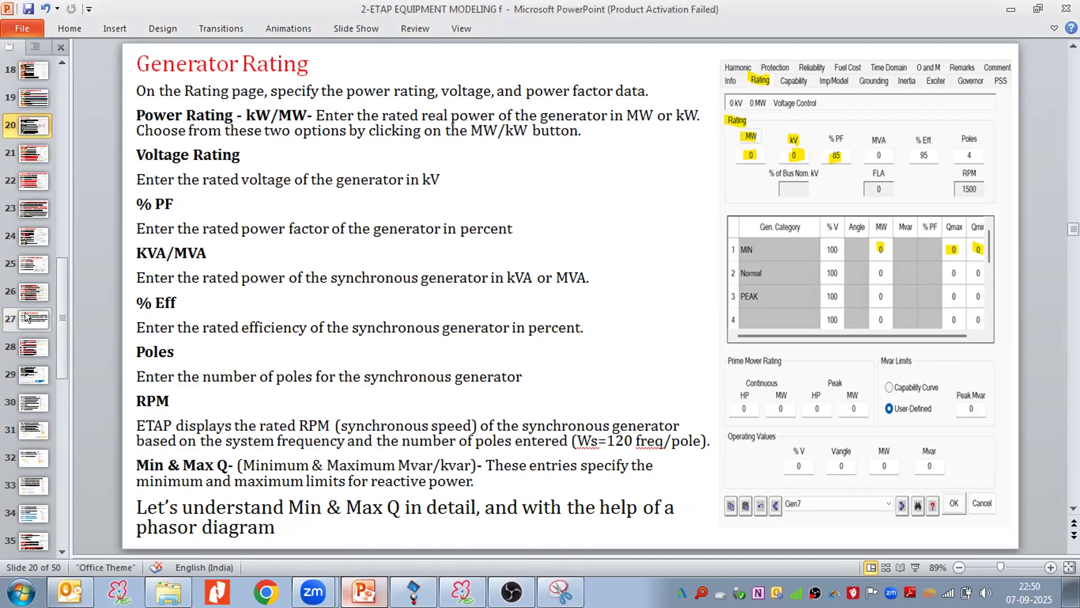
# Switch to ETAP and examine generator Gen4's capability parameters, especially the Qc, Qd and Pmin entries.
pyautogui.click(401, 581)
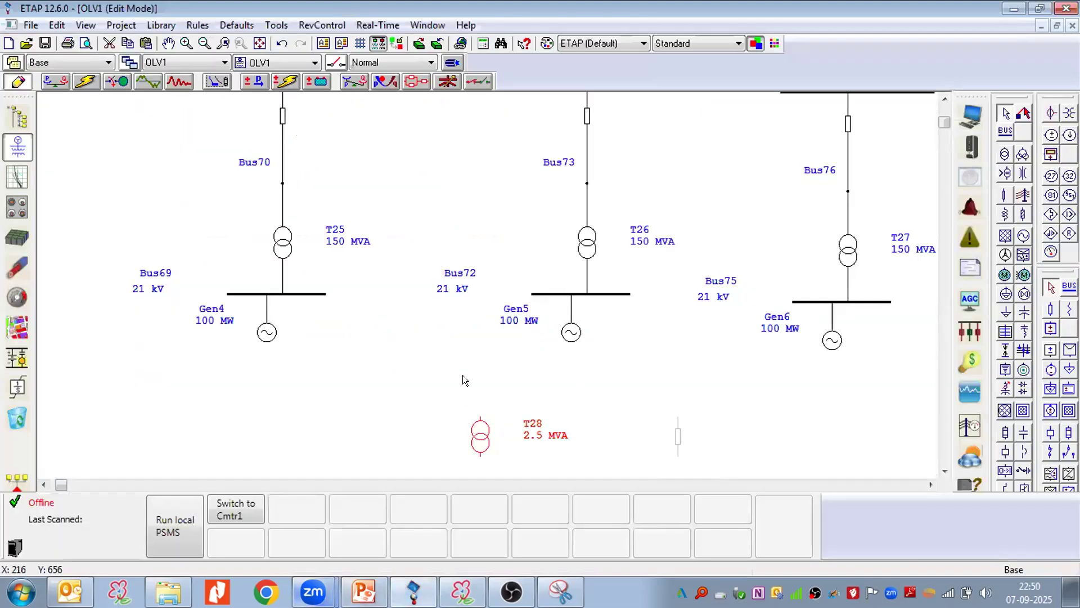
pyautogui.doubleClick(268, 332)
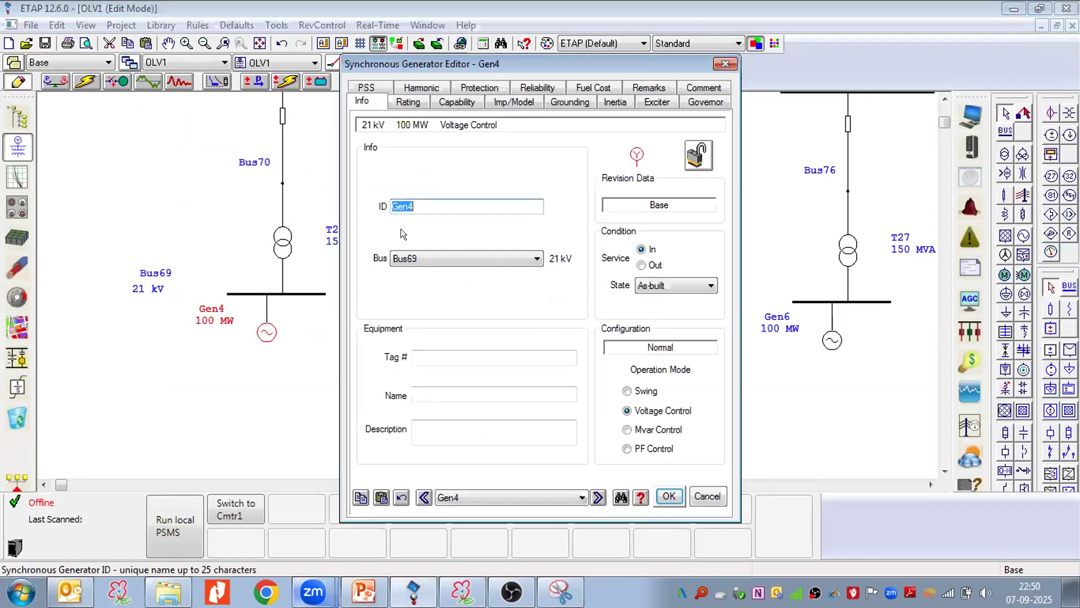
pyautogui.click(454, 101)
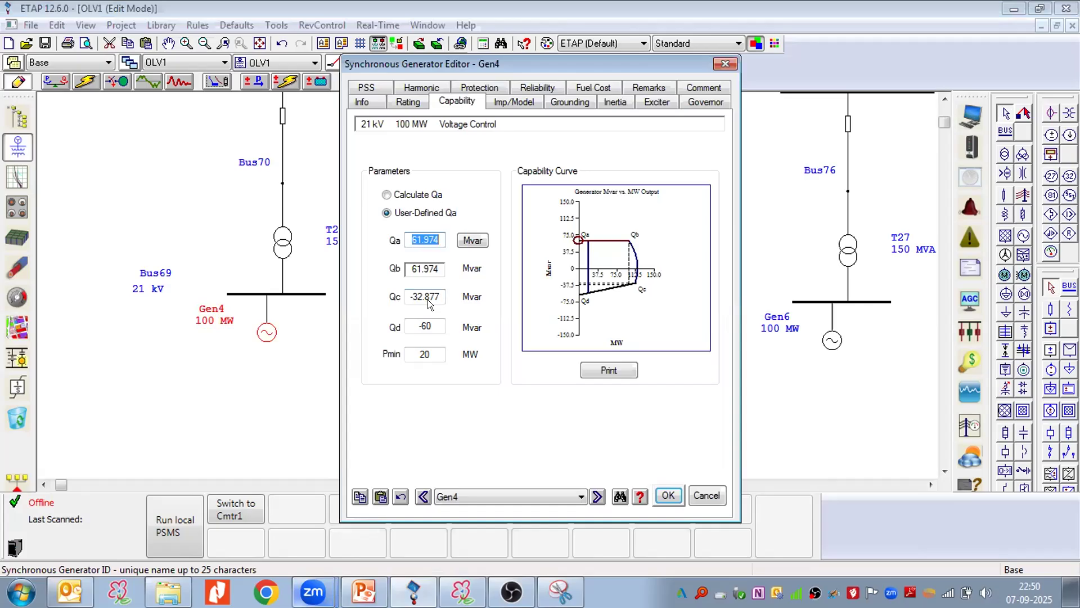
pyautogui.click(425, 326)
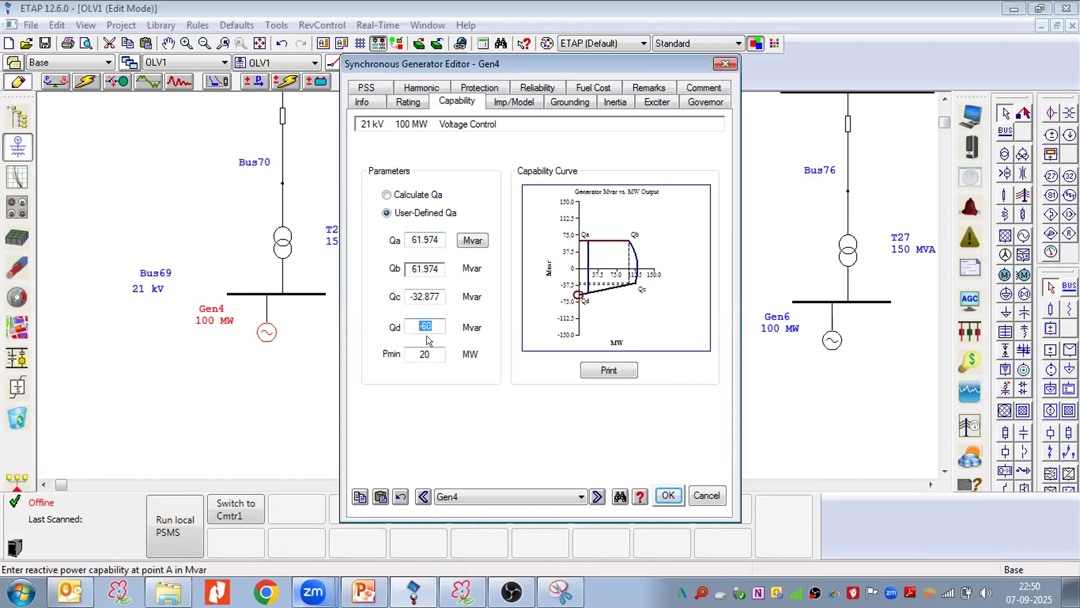
pyautogui.press('Tab')
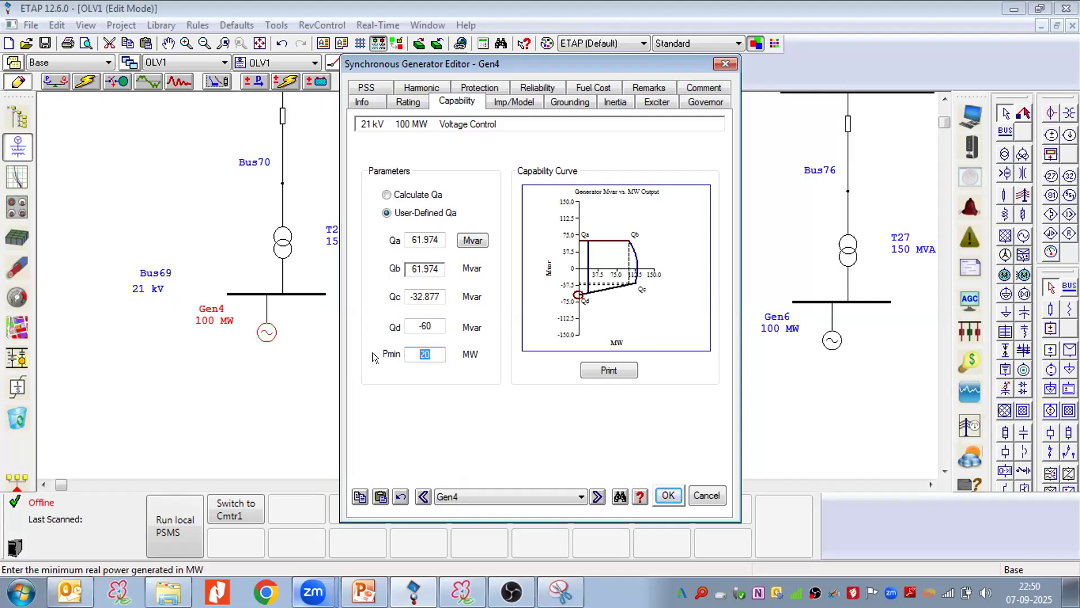
pyautogui.click(426, 354)
pyautogui.doubleClick(426, 354)
pyautogui.moveTo(436, 325); pyautogui.dragTo(409, 325)
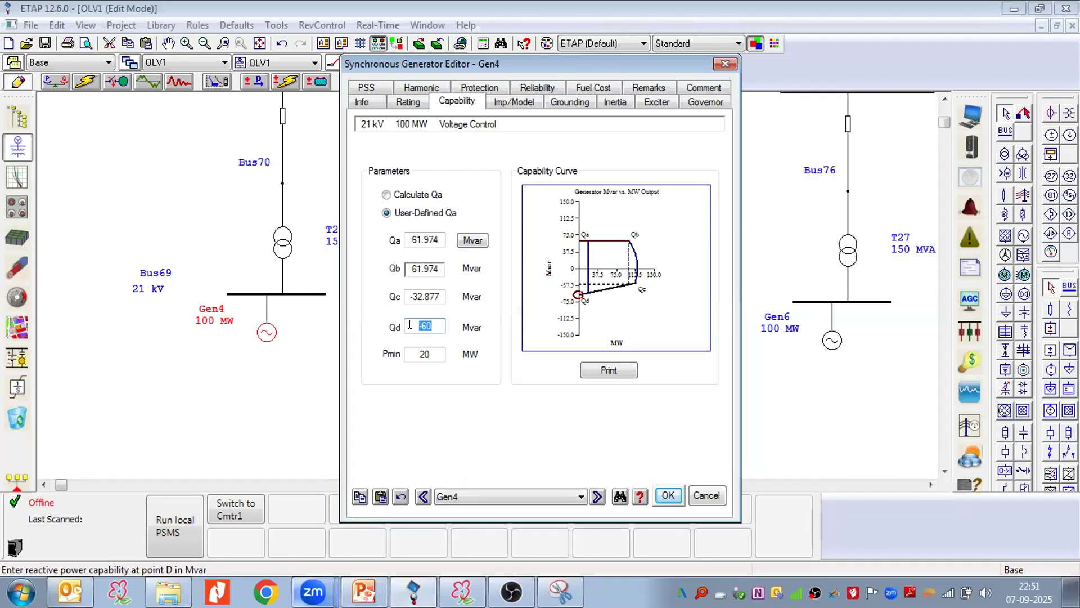
pyautogui.moveTo(442, 290)
pyautogui.mouseDown()
pyautogui.moveTo(404, 291)
pyautogui.moveTo(429, 326)
pyautogui.mouseUp()
# Return to PowerPoint and find the Brief About Generator Capability slide with the capability curve.
pyautogui.click(364, 591)
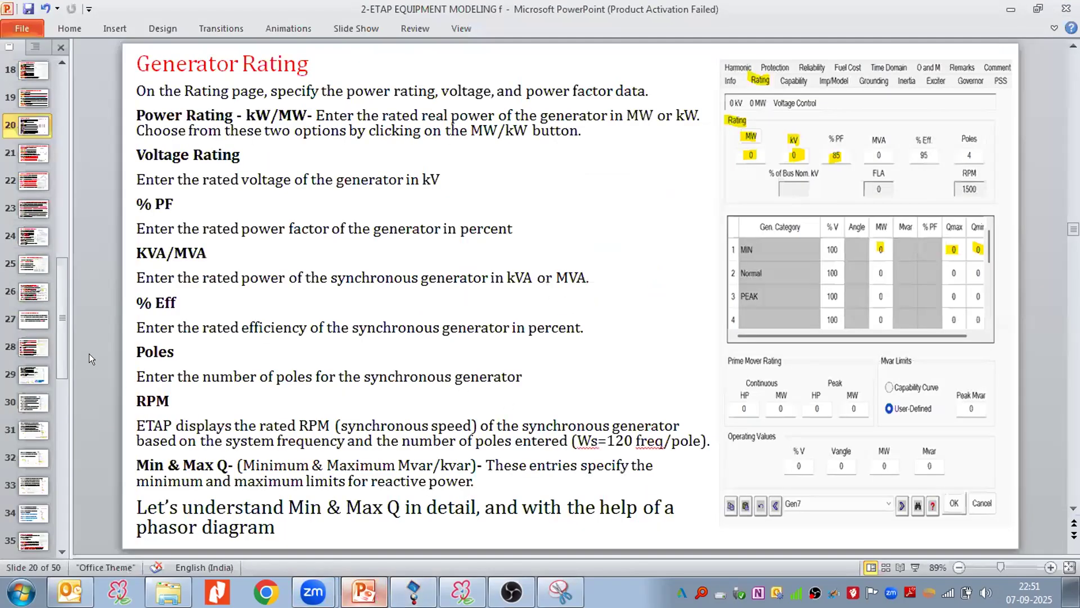
pyautogui.click(34, 298)
pyautogui.click(26, 318)
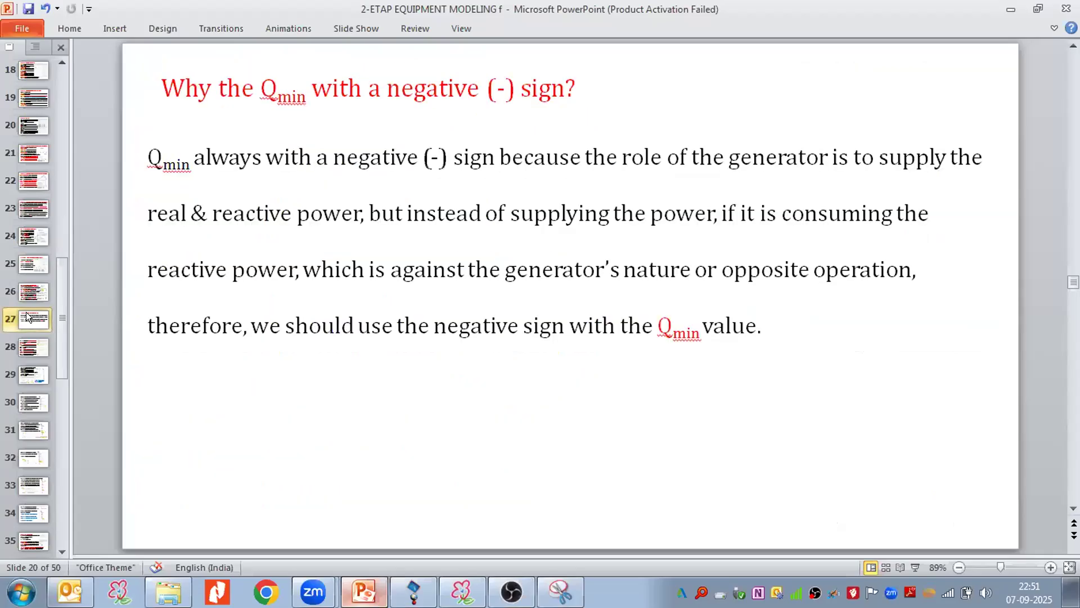
pyautogui.press('Up')
pyautogui.press('Up')
pyautogui.press('Up')
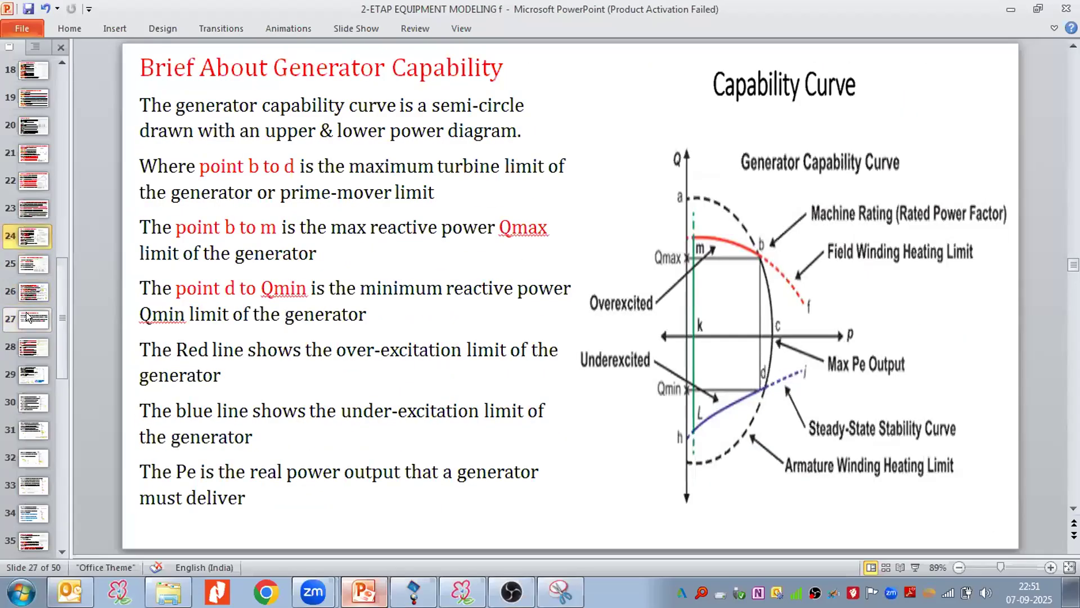